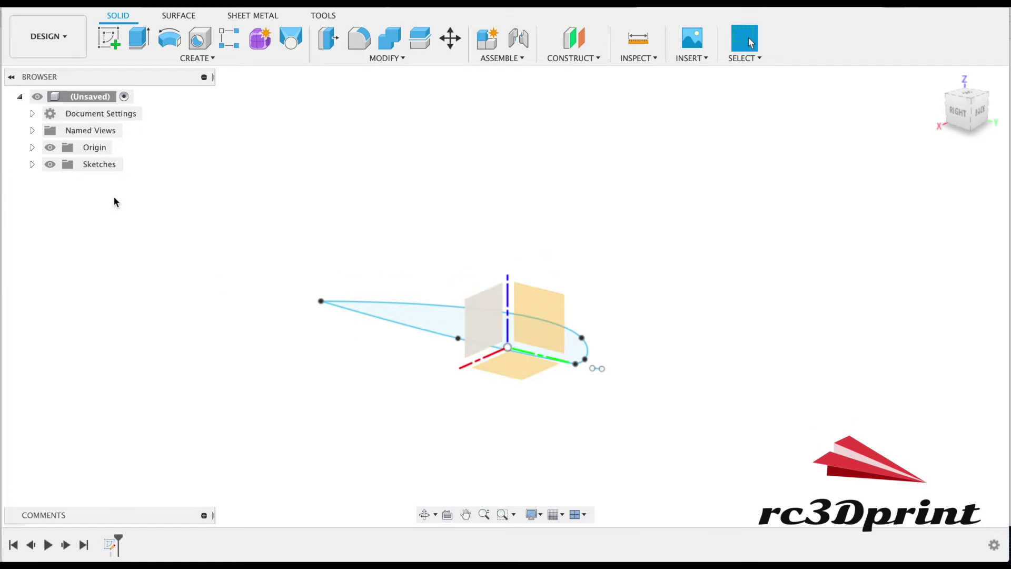
{"action": "left_click", "coordinate": [110, 36]}
{"action": "left_click", "coordinate": [570, 58]}
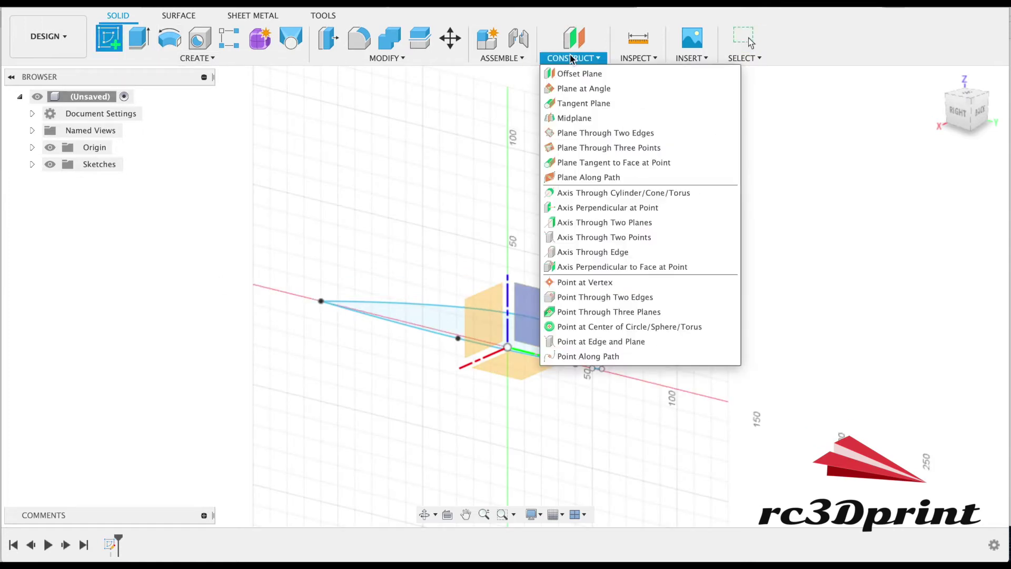
{"action": "key", "text": "Escape"}
{"action": "key", "text": "Escape"}
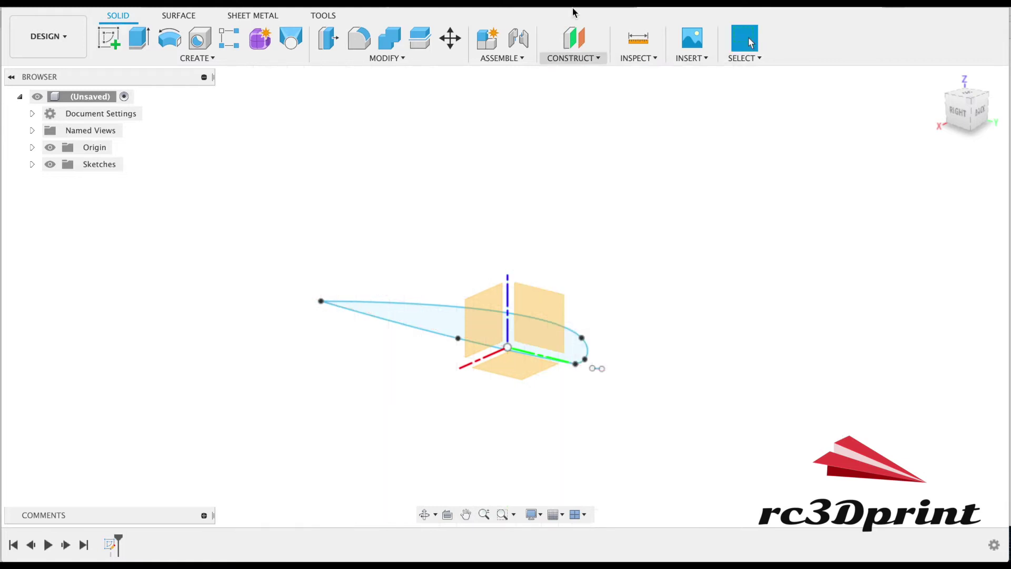
- Create a construction plane offset 9 mm above the horizontal origin plane, through the airfoil
{"action": "left_click", "coordinate": [572, 35]}
{"action": "left_click", "coordinate": [522, 368]}
{"action": "left_click_drag", "start_coordinate": [518, 339], "coordinate": [516, 319]}
{"action": "left_click", "coordinate": [957, 111]}
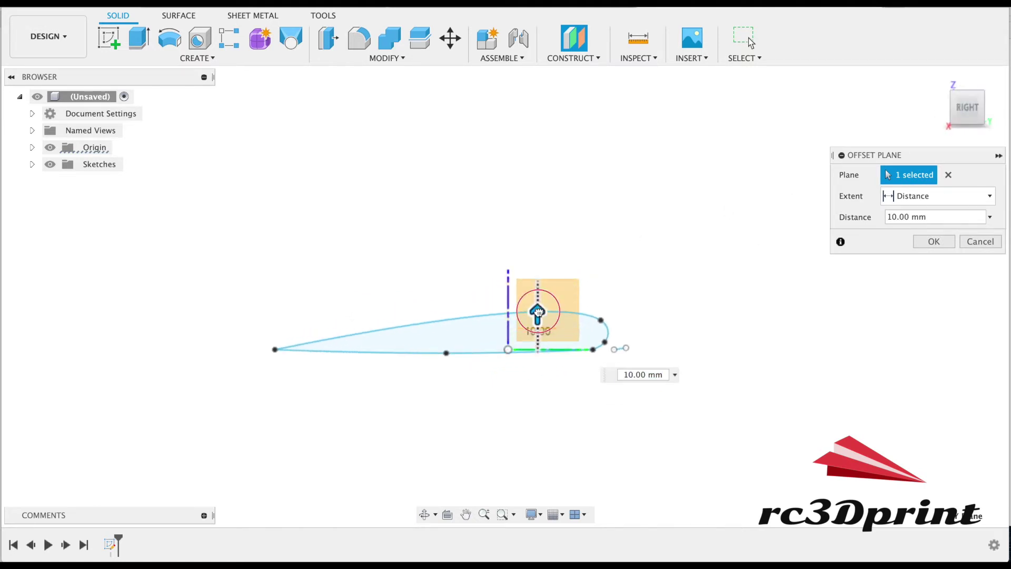
{"action": "mouse_move", "coordinate": [538, 319]}
{"action": "left_mouse_down"}
{"action": "mouse_move", "coordinate": [537, 332]}
{"action": "mouse_move", "coordinate": [537, 315]}
{"action": "left_mouse_up"}
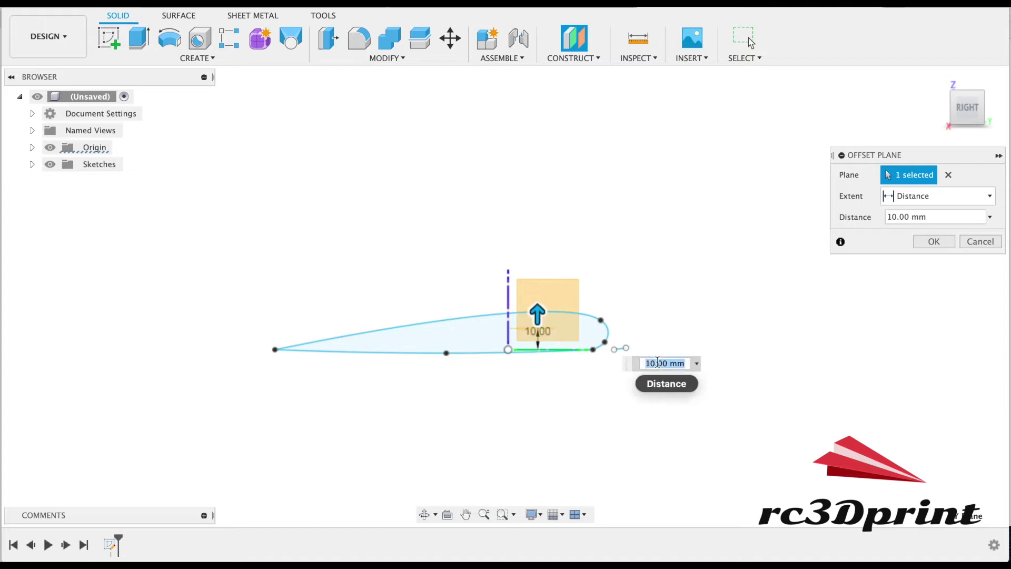
{"action": "type", "text": "9"}
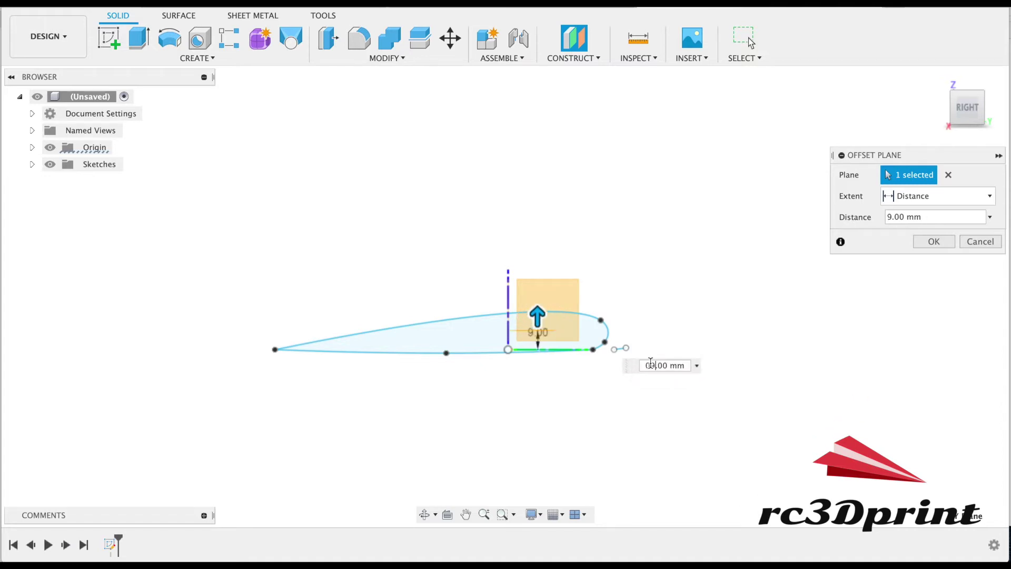
{"action": "key", "text": "Return"}
{"action": "left_click", "coordinate": [981, 93]}
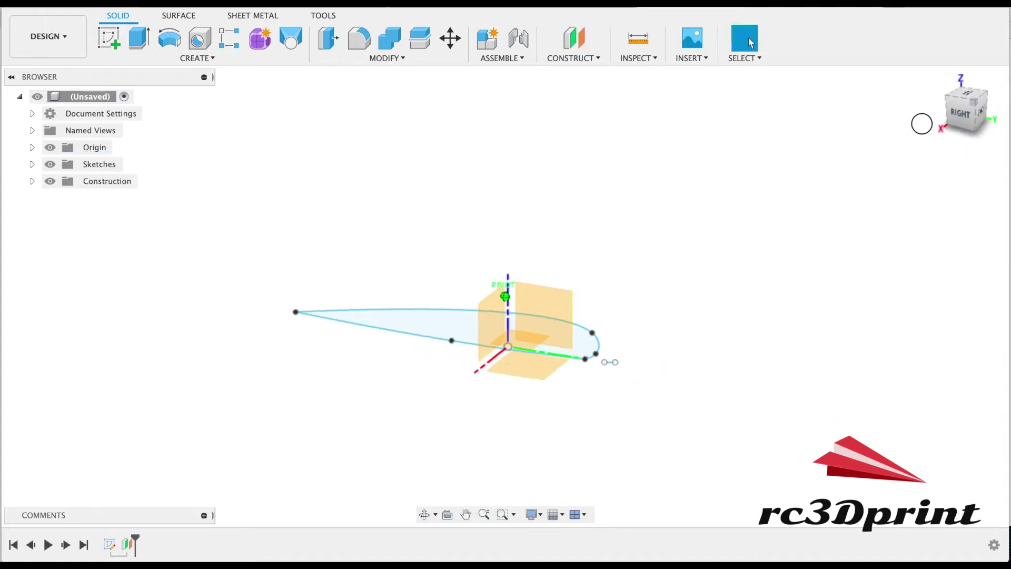
- Start a new sketch on the plane offset above the horizontal origin plane
{"action": "left_click", "coordinate": [108, 38]}
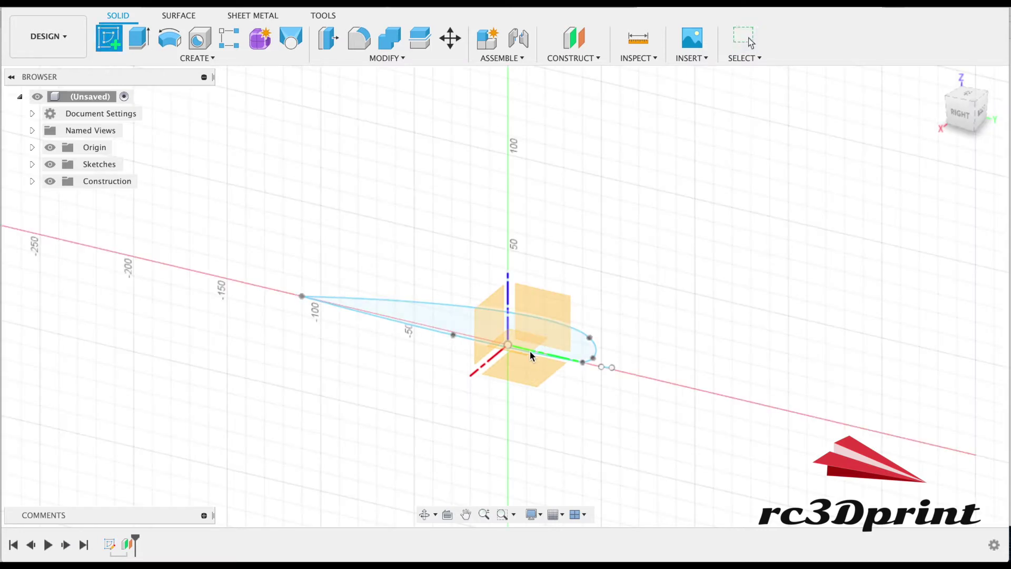
{"action": "left_click", "coordinate": [569, 405]}
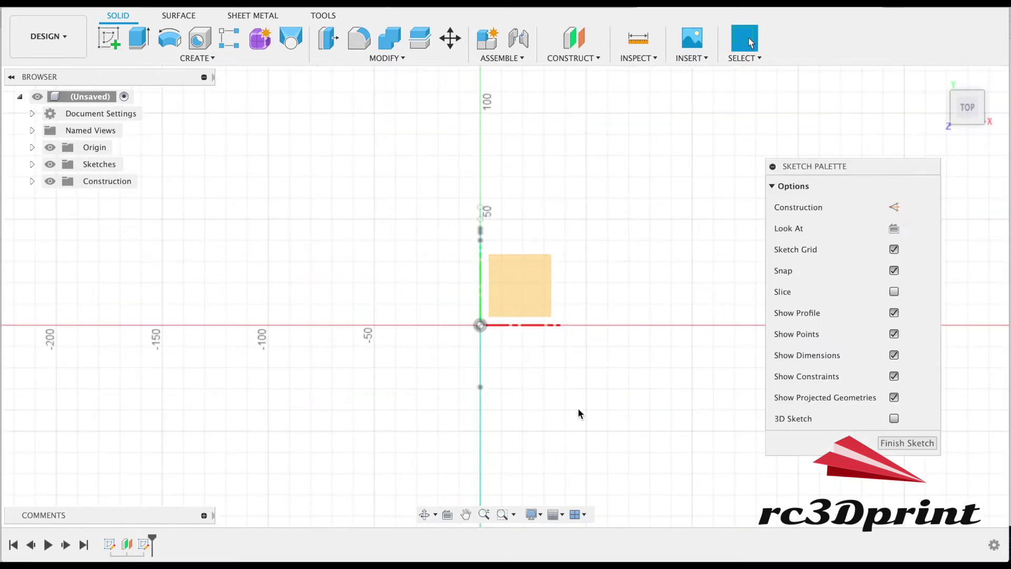
{"action": "mouse_move", "coordinate": [902, 116]}
{"action": "middle_mouse_down", "text": "shift"}
{"action": "mouse_move", "coordinate": [881, 72]}
{"action": "mouse_move", "coordinate": [854, 90]}
{"action": "mouse_move", "coordinate": [758, 90]}
{"action": "mouse_move", "coordinate": [796, 84]}
{"action": "middle_mouse_up", "text": "shift"}
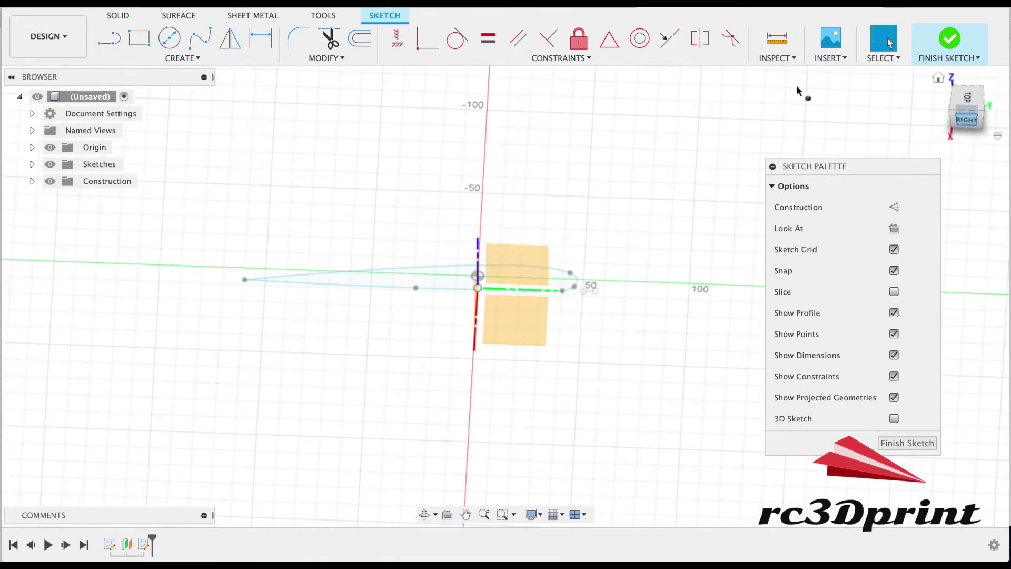
- Draw a leading-edge line about 418.5 mm long from the airfoil's nose, slanting inward about 5.8 degrees along the span
{"action": "left_click", "coordinate": [110, 38]}
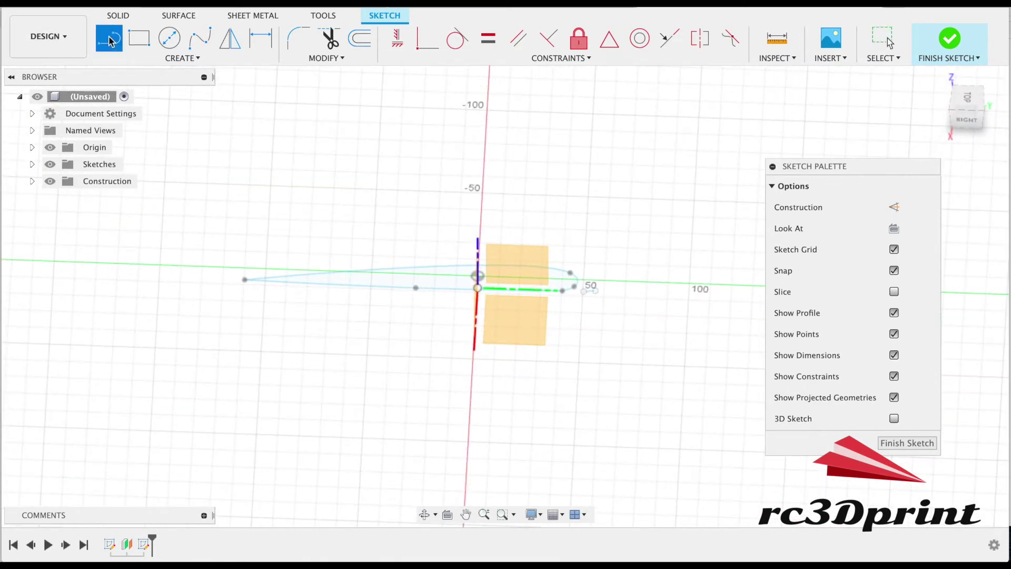
{"action": "left_click", "coordinate": [572, 279]}
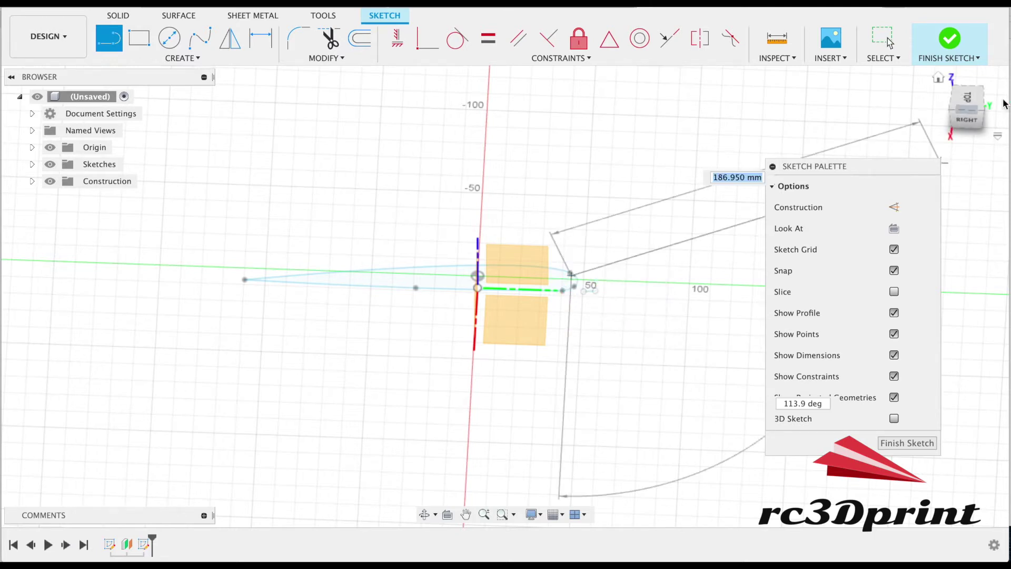
{"action": "left_click", "coordinate": [968, 107]}
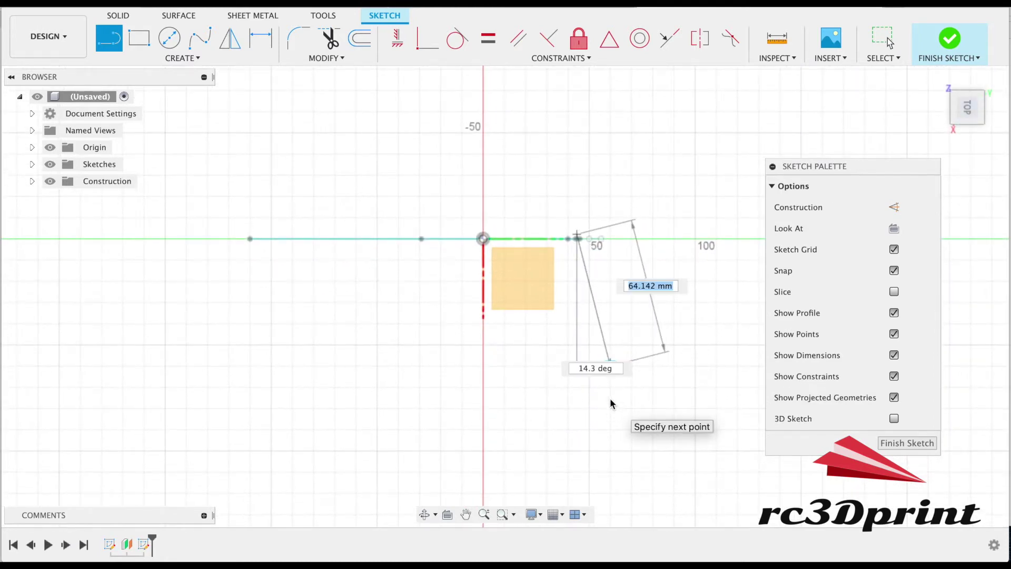
{"action": "scroll", "coordinate": [580, 405], "scroll_direction": "down", "scroll_amount": 5}
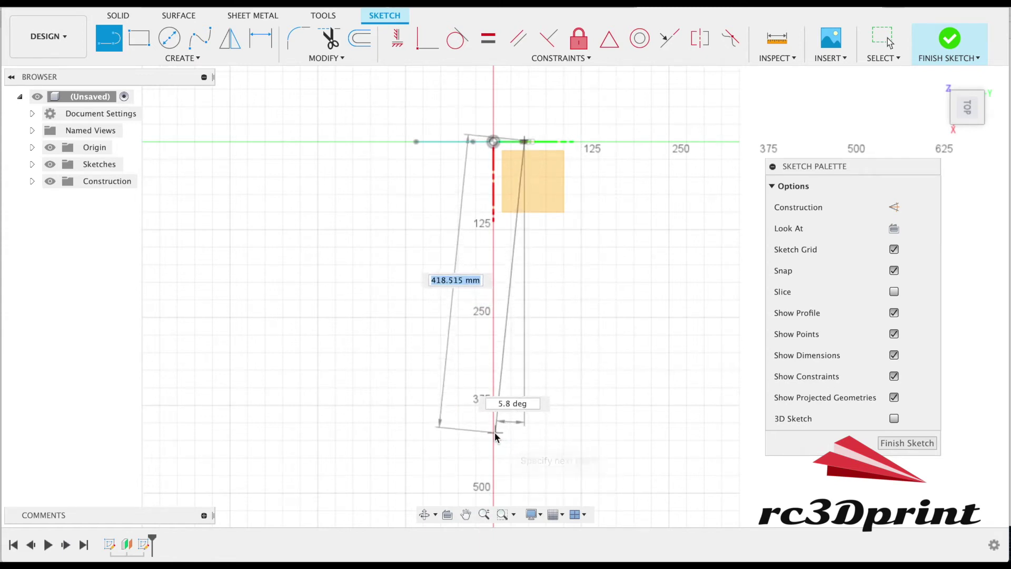
{"action": "left_click", "coordinate": [495, 433]}
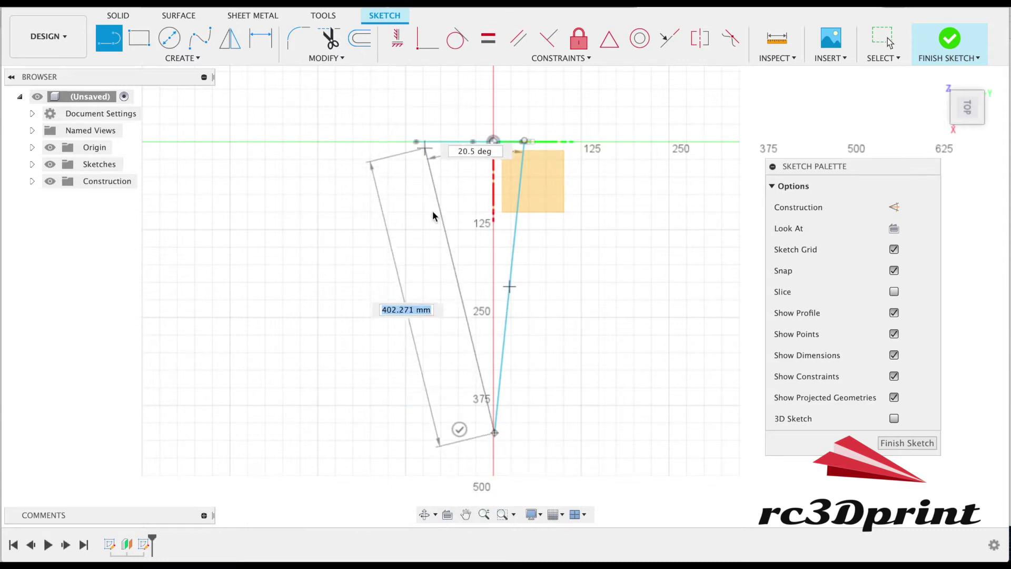
{"action": "left_click", "coordinate": [459, 429]}
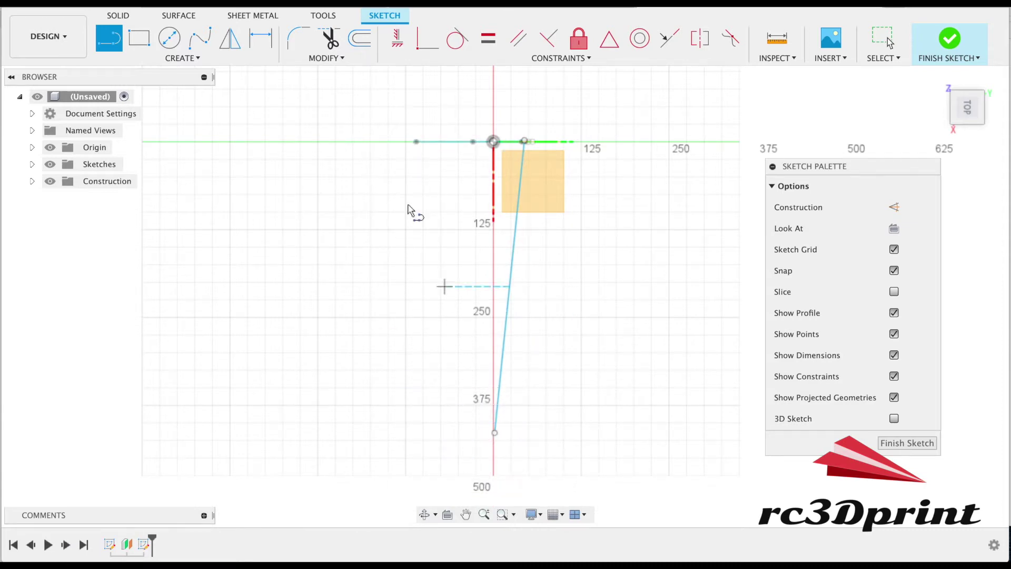
{"action": "mouse_move", "coordinate": [980, 100]}
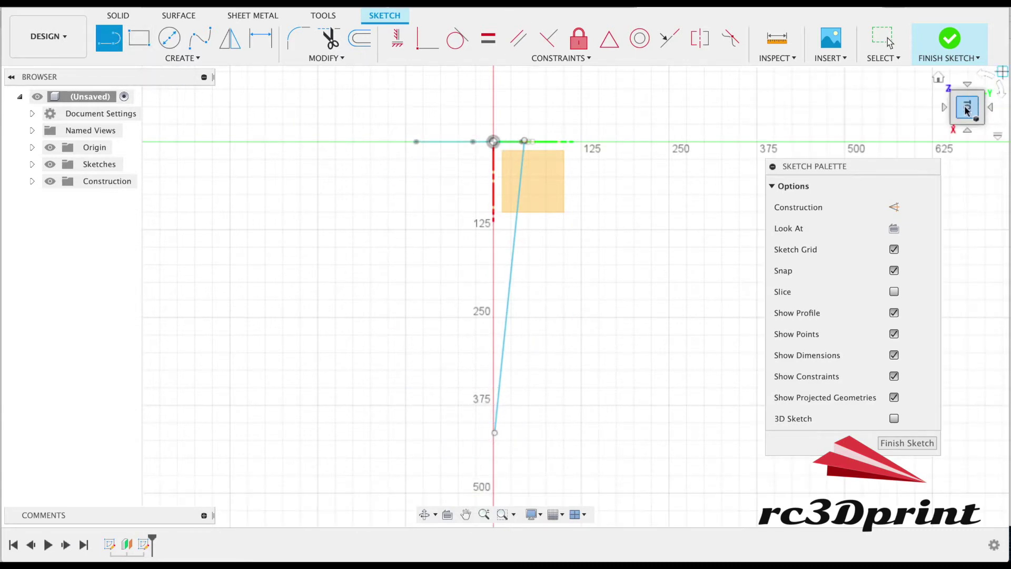
{"action": "left_click", "coordinate": [967, 109]}
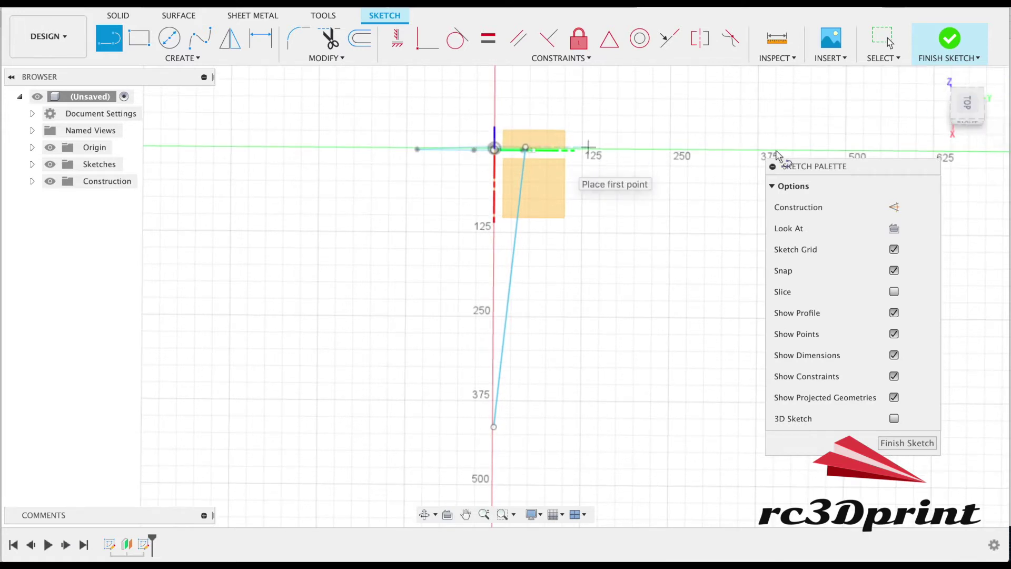
{"action": "left_click", "coordinate": [970, 121]}
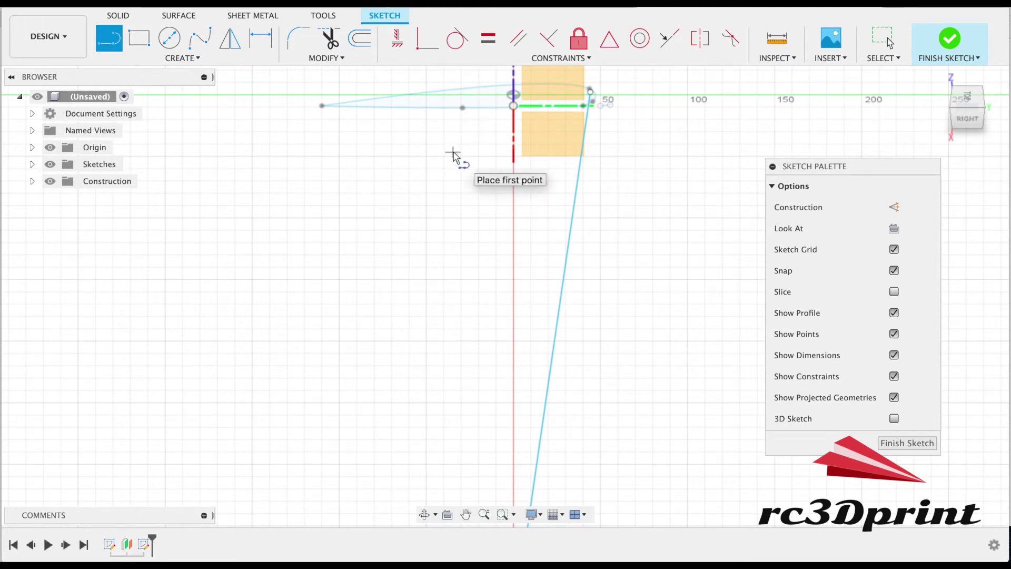
{"action": "left_click", "coordinate": [414, 92]}
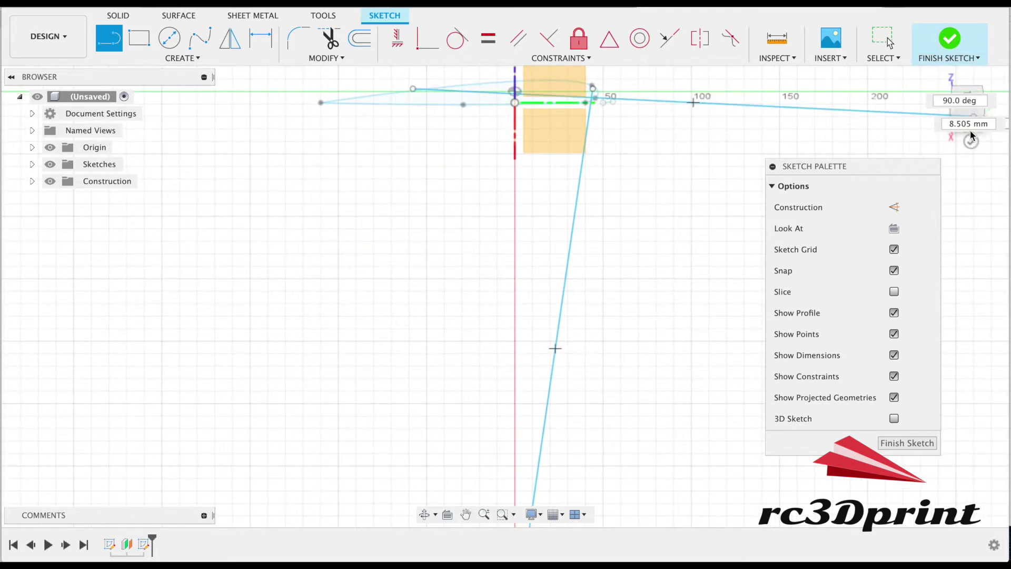
{"action": "key", "text": "Escape"}
{"action": "key", "text": "ctrl+z"}
- Draw a second line straight along the span from the airfoil's rear upper edge, ending level with the leading-edge line, and finish the sketch
{"action": "key", "text": "l"}
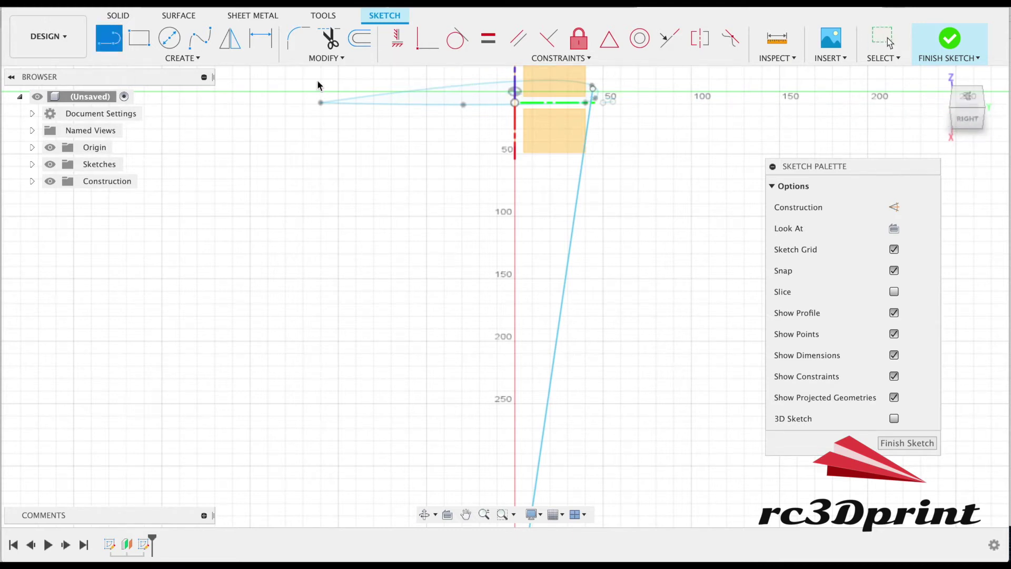
{"action": "left_click", "coordinate": [426, 92]}
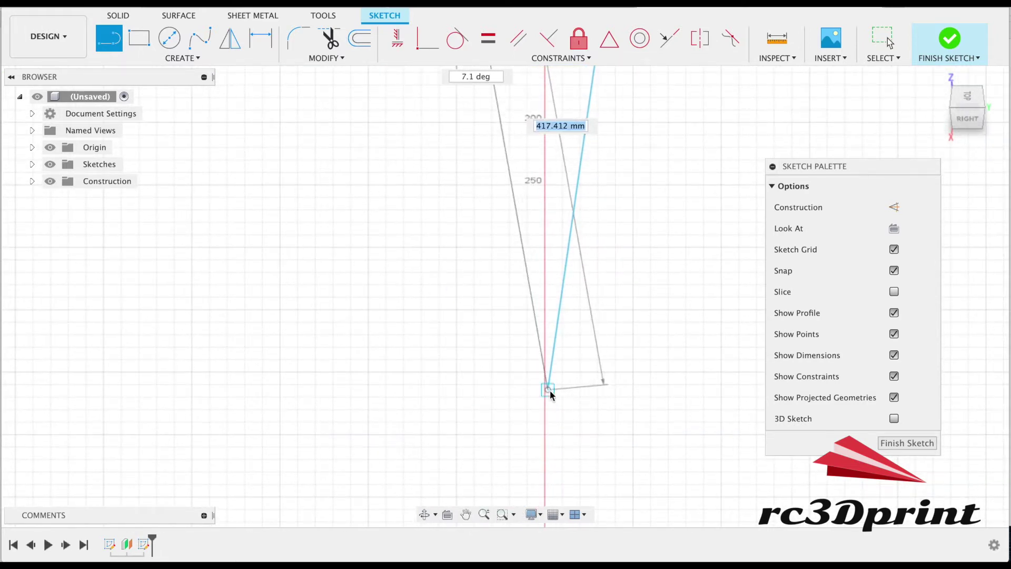
{"action": "left_click", "coordinate": [456, 390]}
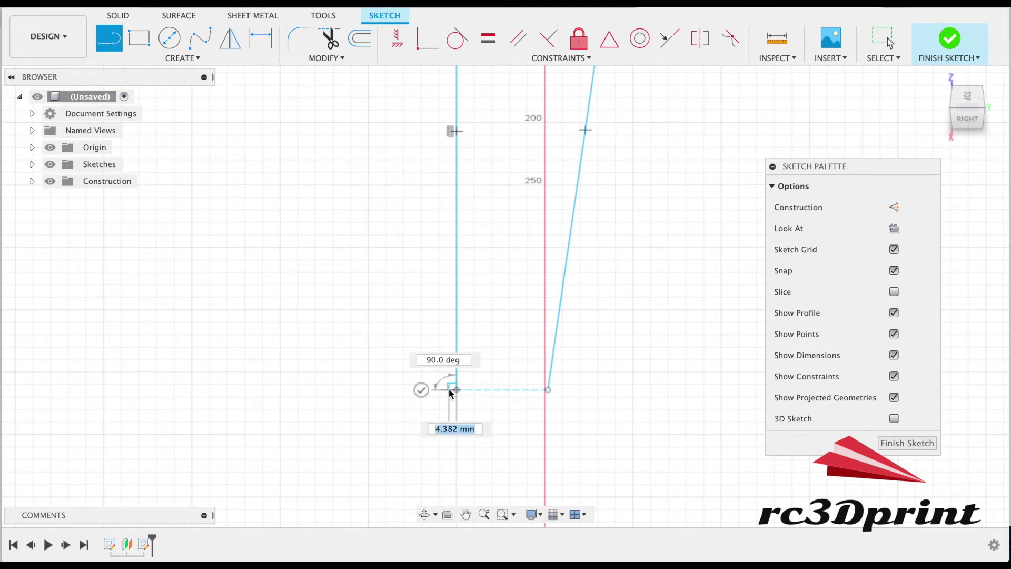
{"action": "key", "text": "Escape"}
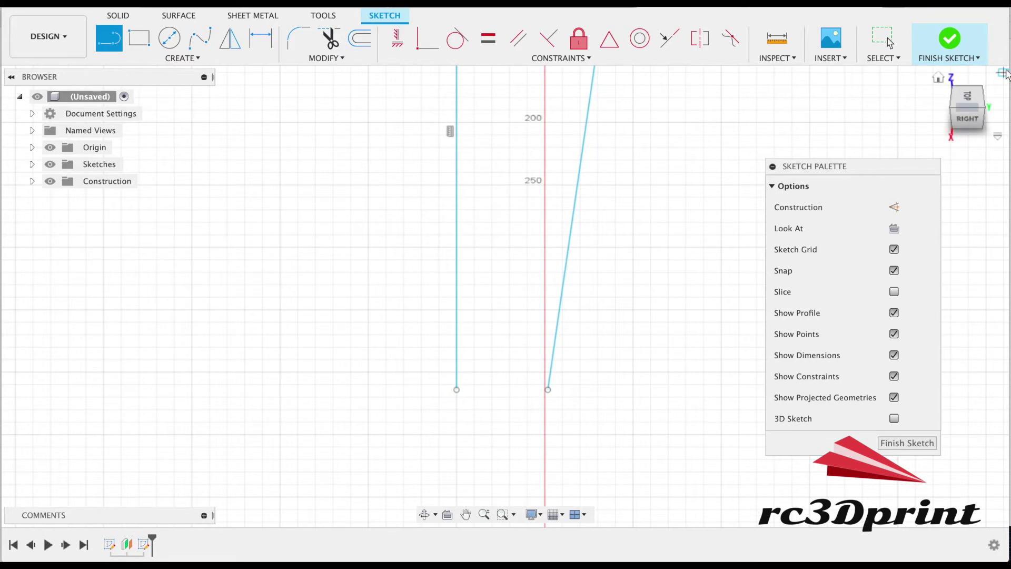
{"action": "left_click_drag", "start_coordinate": [963, 121], "coordinate": [941, 87]}
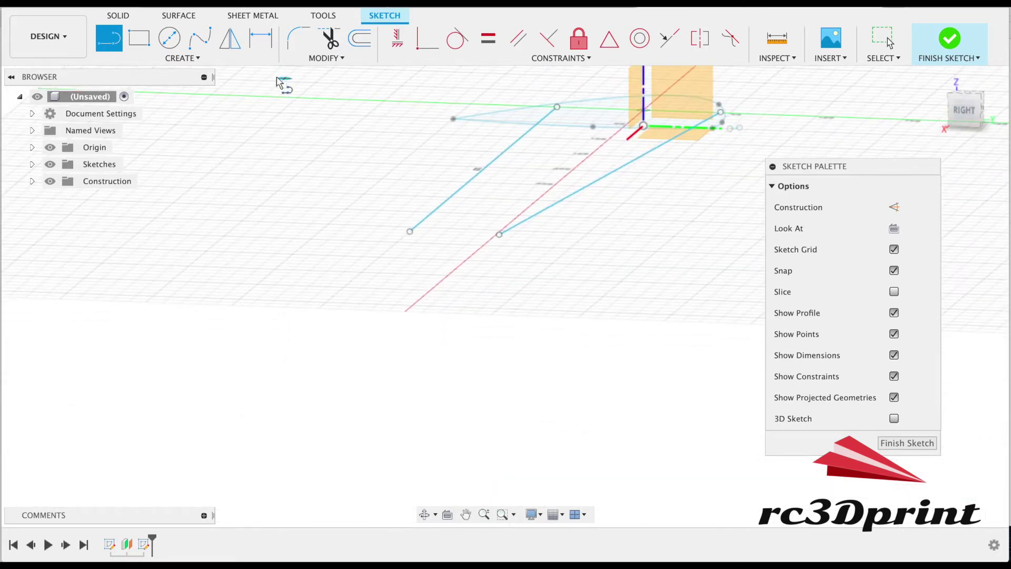
{"action": "left_click", "coordinate": [160, 58]}
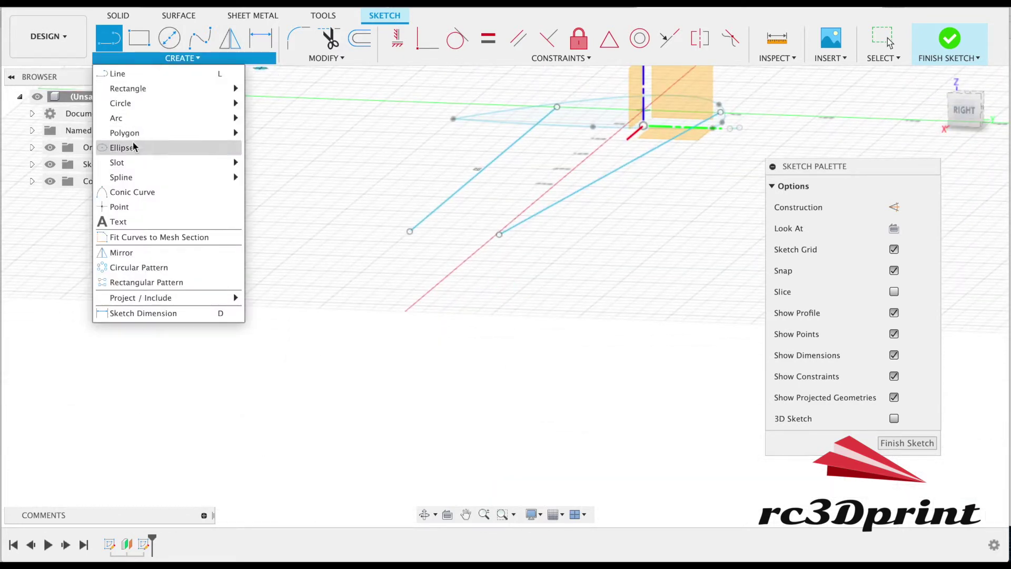
{"action": "mouse_move", "coordinate": [137, 90]}
{"action": "left_click", "coordinate": [951, 48]}
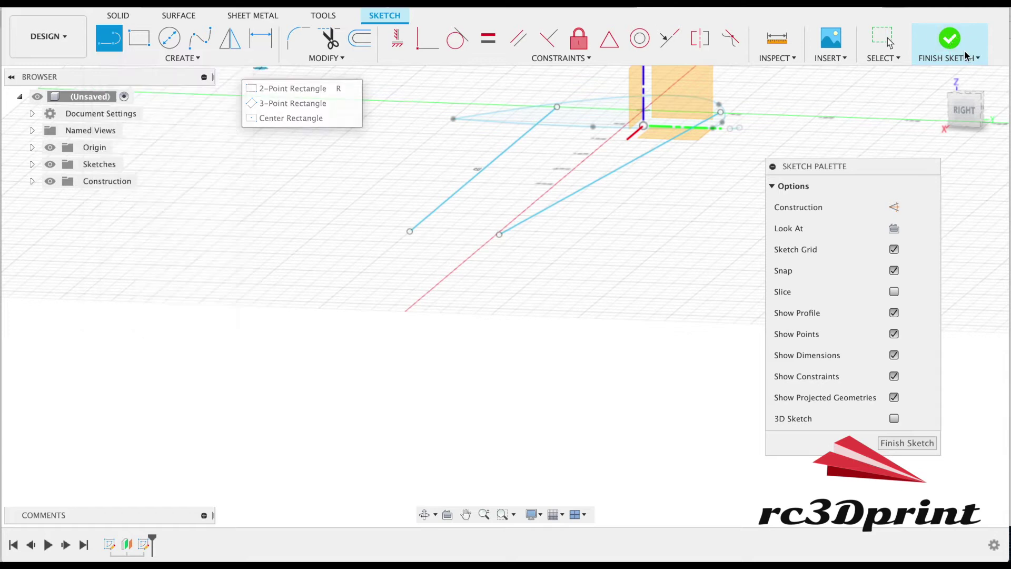
{"action": "left_click", "coordinate": [951, 48]}
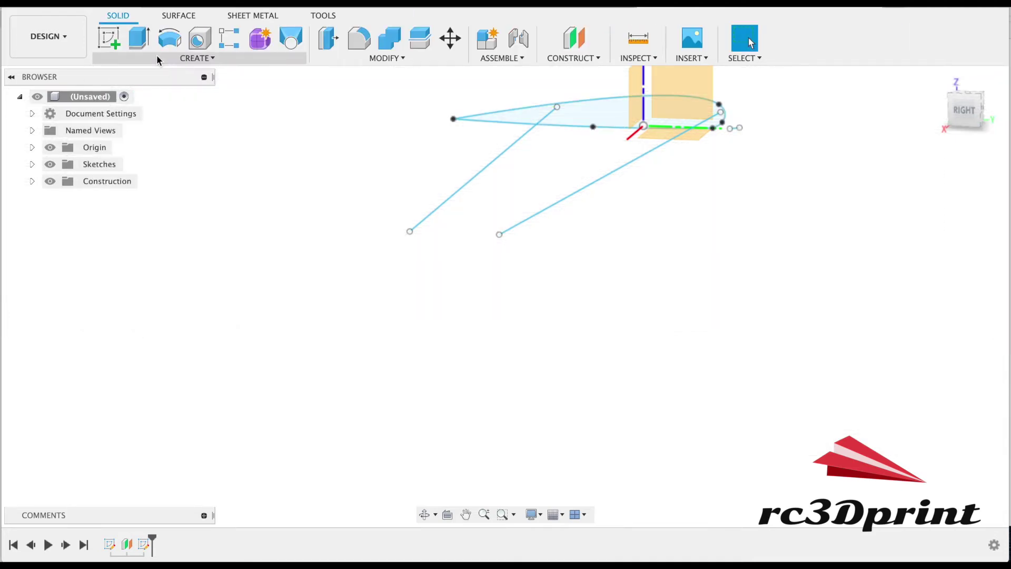
- Sweep the airfoil profile as a new body using Path + Guide Rail, with the leading-edge line as path and the rear line as guide rail
{"action": "left_click", "coordinate": [174, 58]}
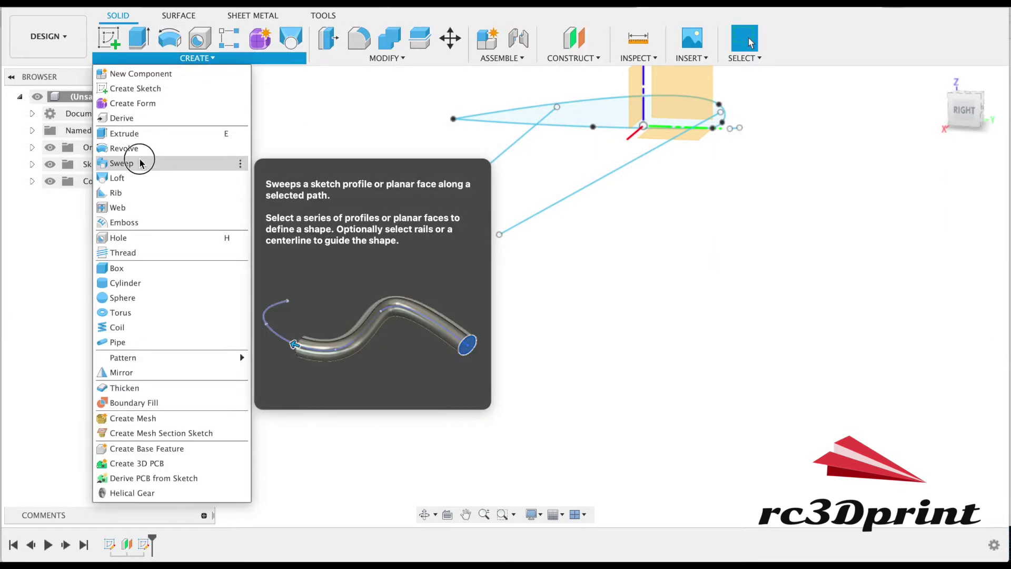
{"action": "left_click", "coordinate": [138, 160]}
{"action": "left_click", "coordinate": [616, 117]}
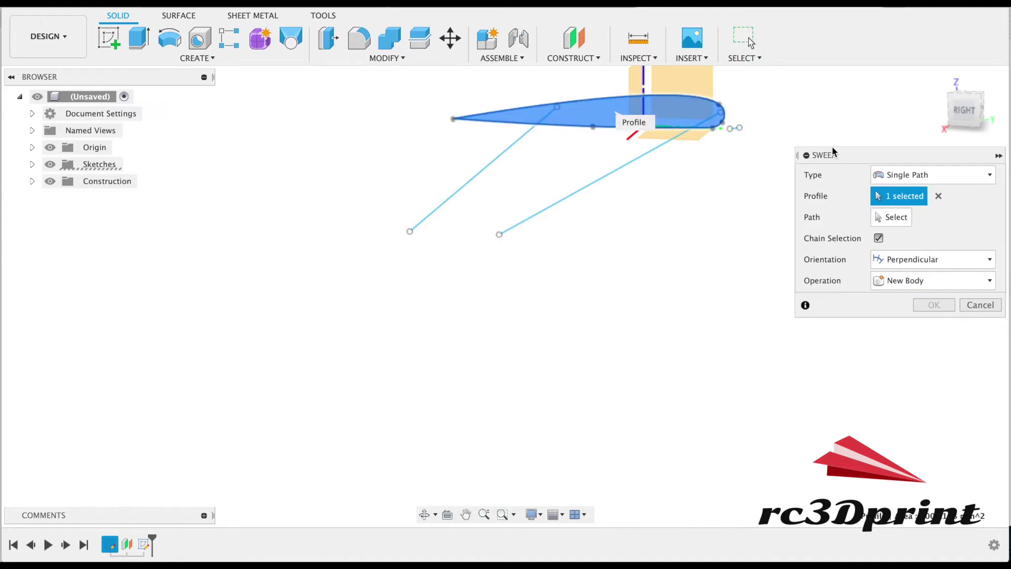
{"action": "left_click", "coordinate": [927, 175]}
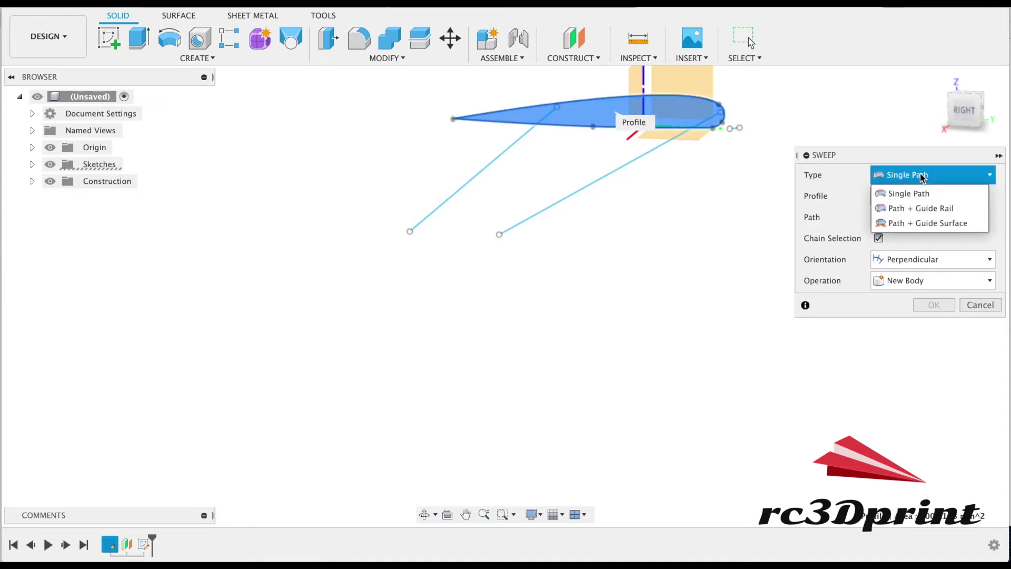
{"action": "left_click", "coordinate": [940, 210]}
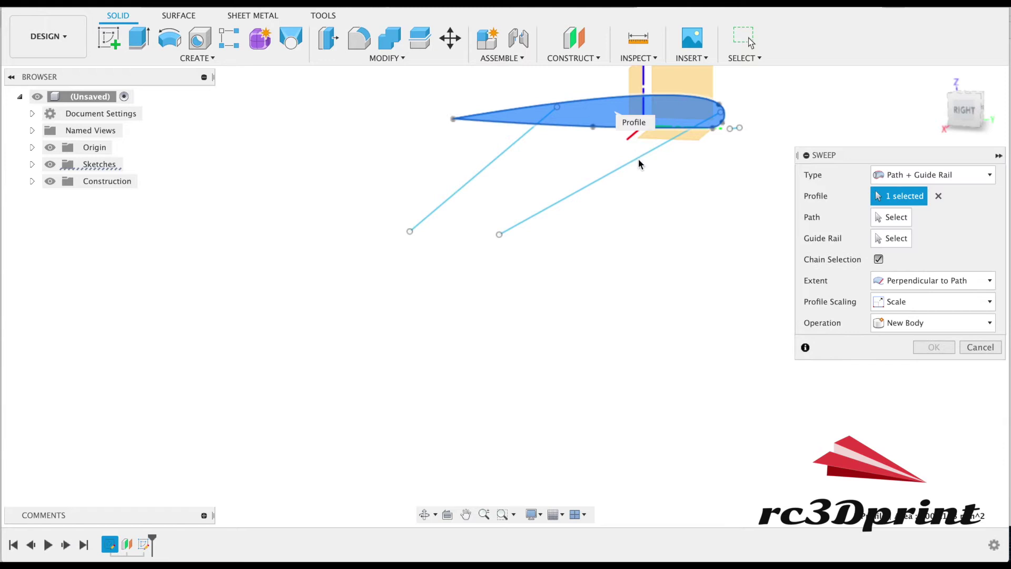
{"action": "left_click", "coordinate": [893, 221]}
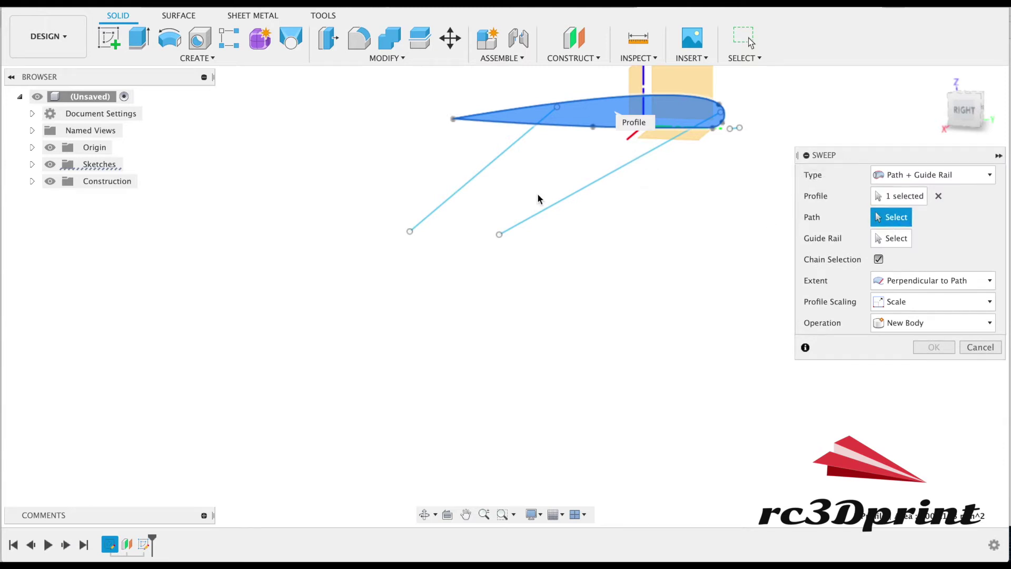
{"action": "left_click", "coordinate": [558, 209]}
{"action": "left_click", "coordinate": [893, 238]}
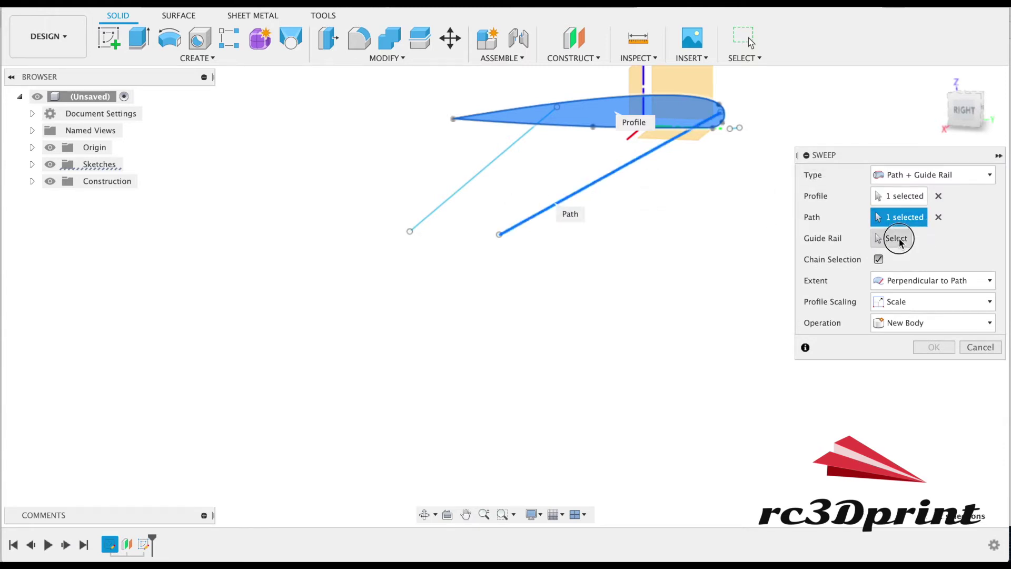
{"action": "left_click", "coordinate": [458, 196]}
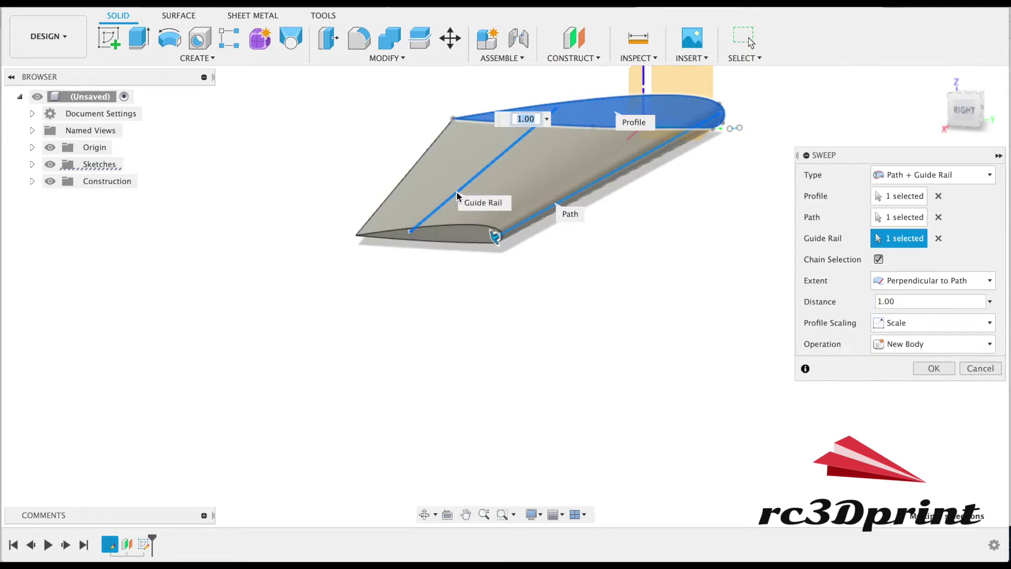
{"action": "left_click_drag", "start_coordinate": [902, 109], "coordinate": [926, 120]}
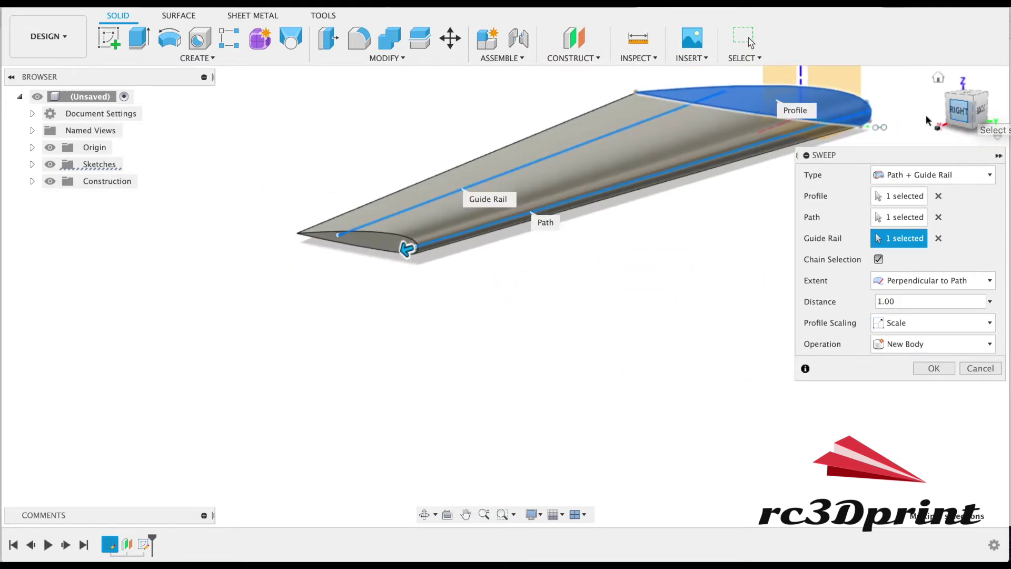
{"action": "left_click", "coordinate": [931, 370]}
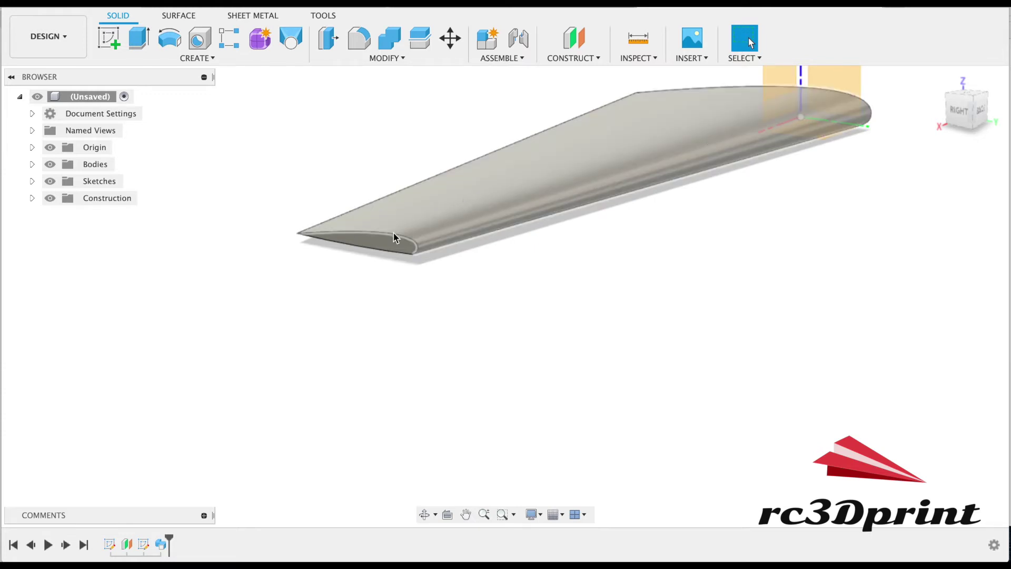
- Create a construction plane offset 6 mm above the horizontal origin plane, aimed at the swept wing's tip airfoil
{"action": "left_click", "coordinate": [574, 38]}
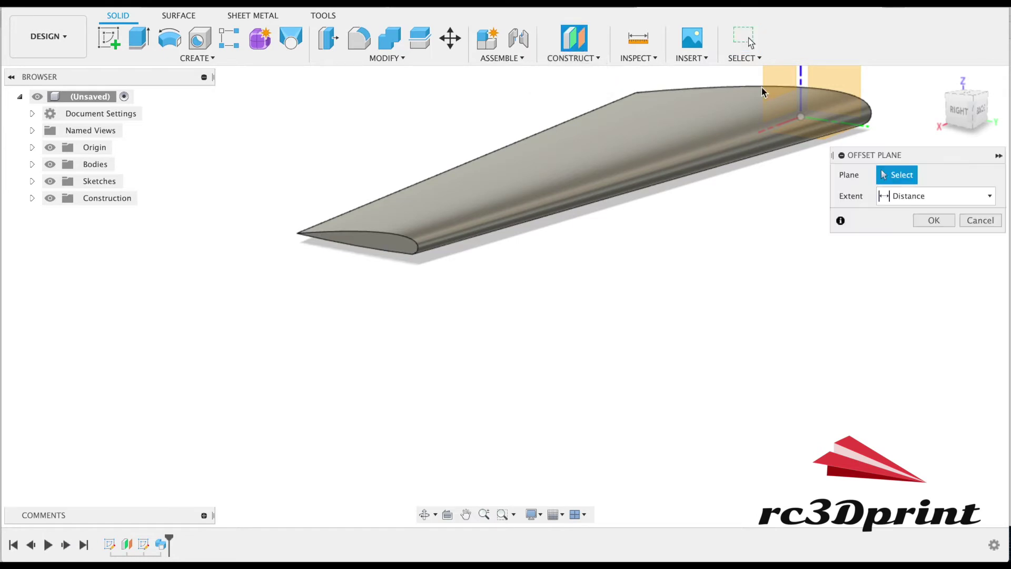
{"action": "left_click", "coordinate": [836, 136]}
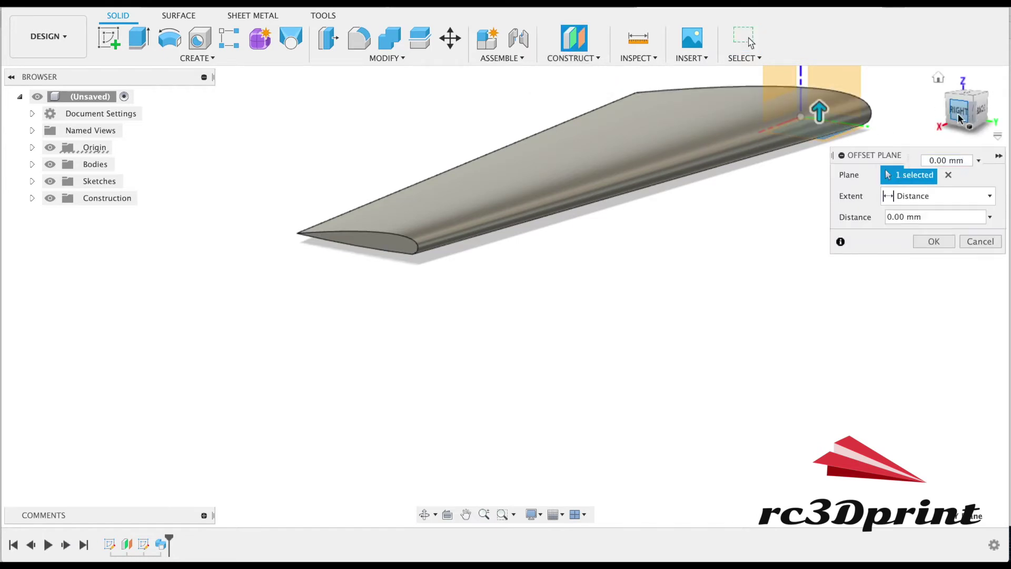
{"action": "left_click", "coordinate": [959, 119]}
{"action": "left_click_drag", "start_coordinate": [579, 189], "coordinate": [579, 168]}
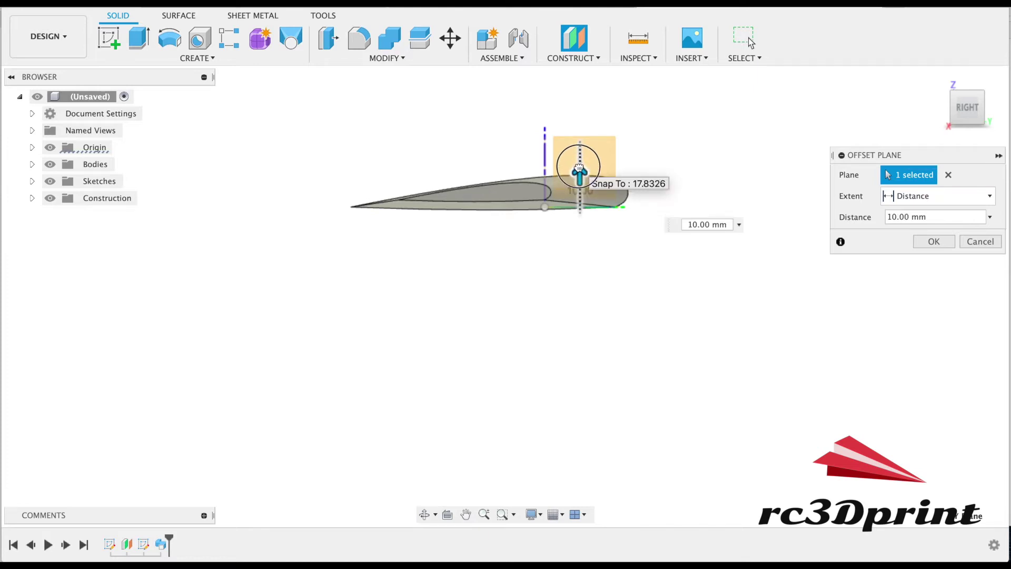
{"action": "type", "text": "8"}
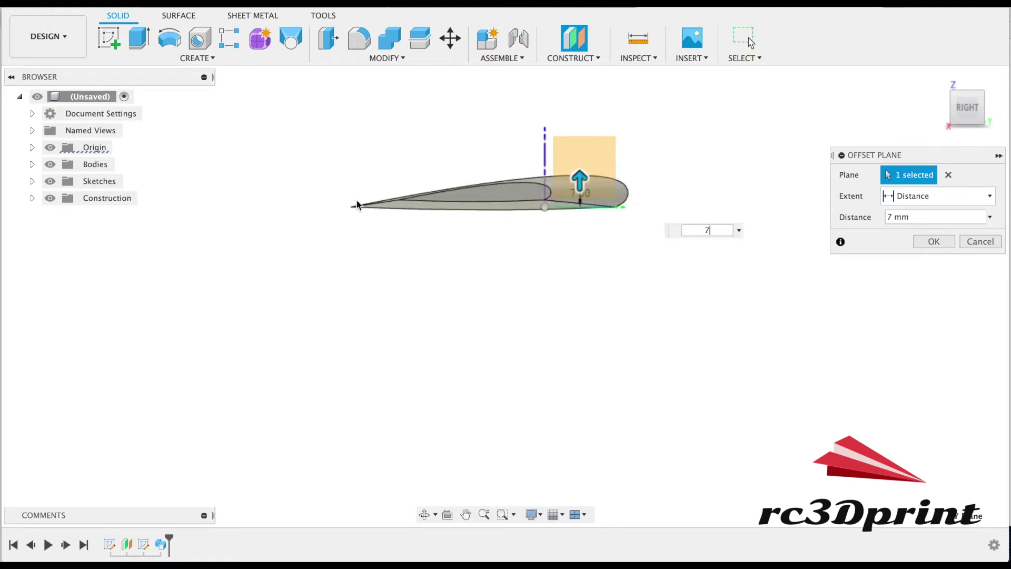
{"action": "type", "text": "5"}
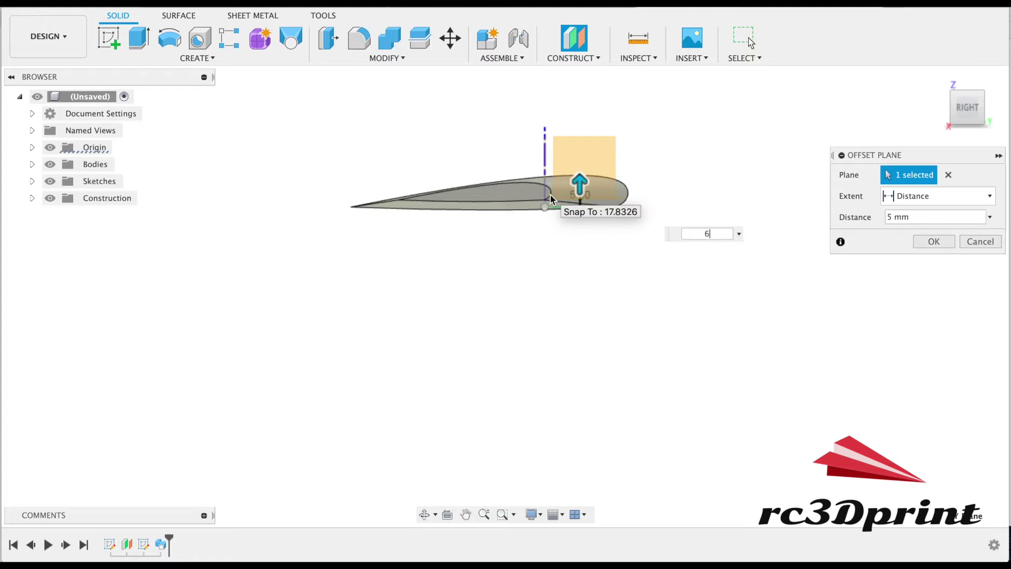
{"action": "left_click", "coordinate": [932, 242]}
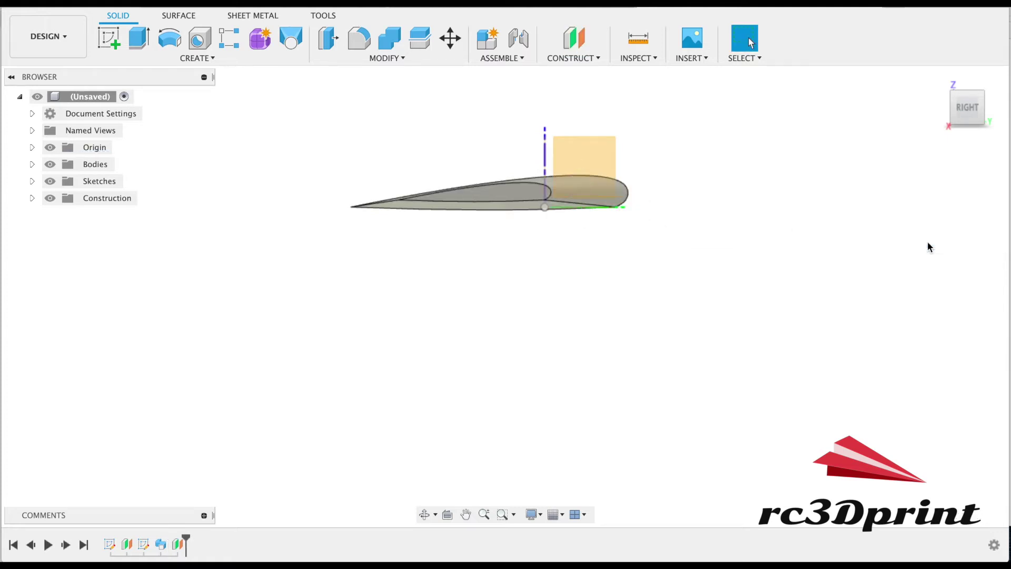
- Start a new sketch on the horizontal offset plane inside the wing
{"action": "left_click_drag", "start_coordinate": [969, 105], "coordinate": [958, 143]}
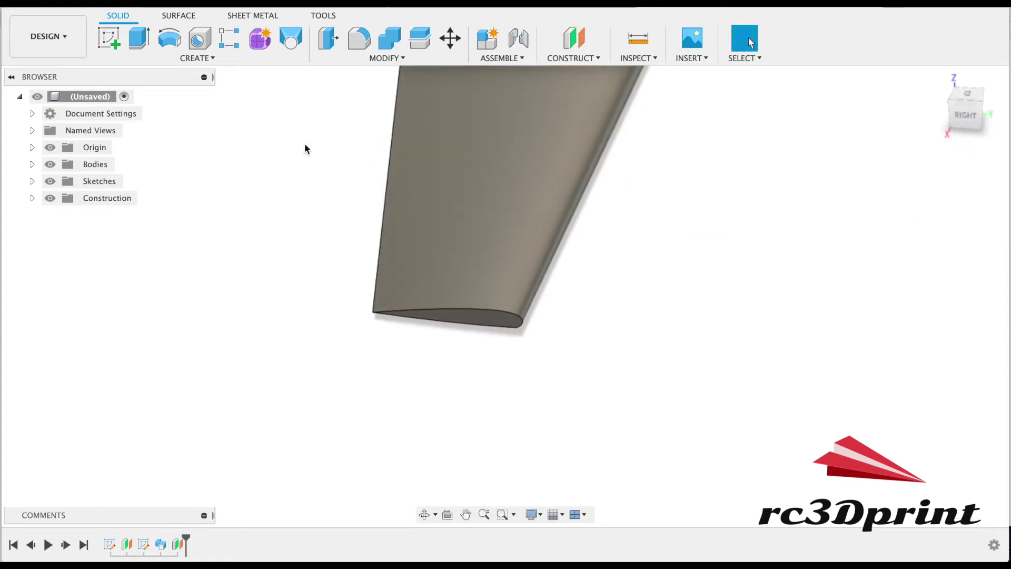
{"action": "scroll", "coordinate": [402, 223], "scroll_direction": "down", "scroll_amount": 5}
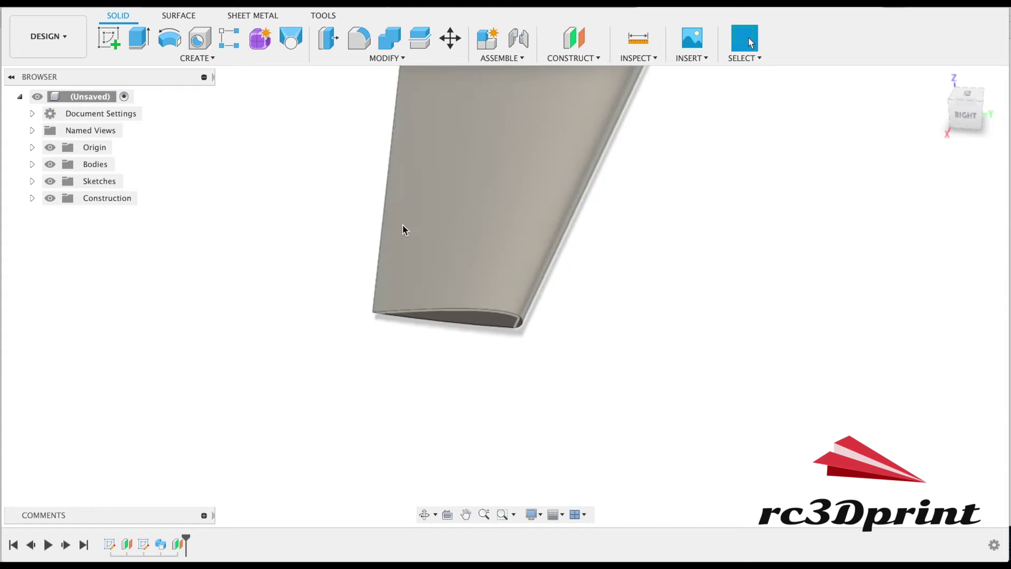
{"action": "left_click", "coordinate": [113, 45]}
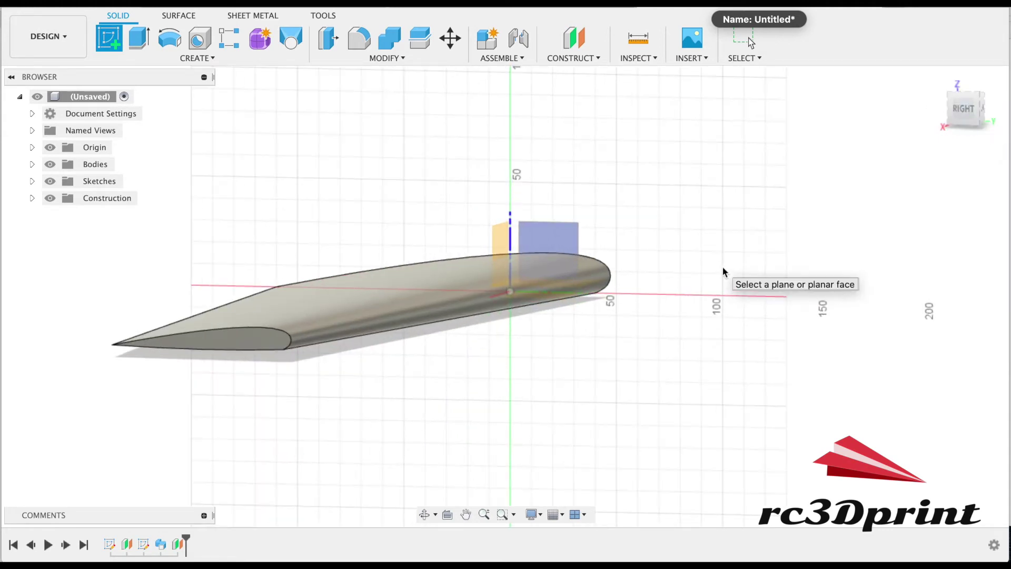
{"action": "scroll", "coordinate": [722, 266], "scroll_direction": "up", "scroll_amount": 5}
{"action": "mouse_move", "coordinate": [949, 112]}
{"action": "middle_mouse_down", "text": "shift"}
{"action": "mouse_move", "coordinate": [876, 111]}
{"action": "mouse_move", "coordinate": [753, 279]}
{"action": "mouse_move", "coordinate": [814, 308]}
{"action": "middle_mouse_up", "text": "shift"}
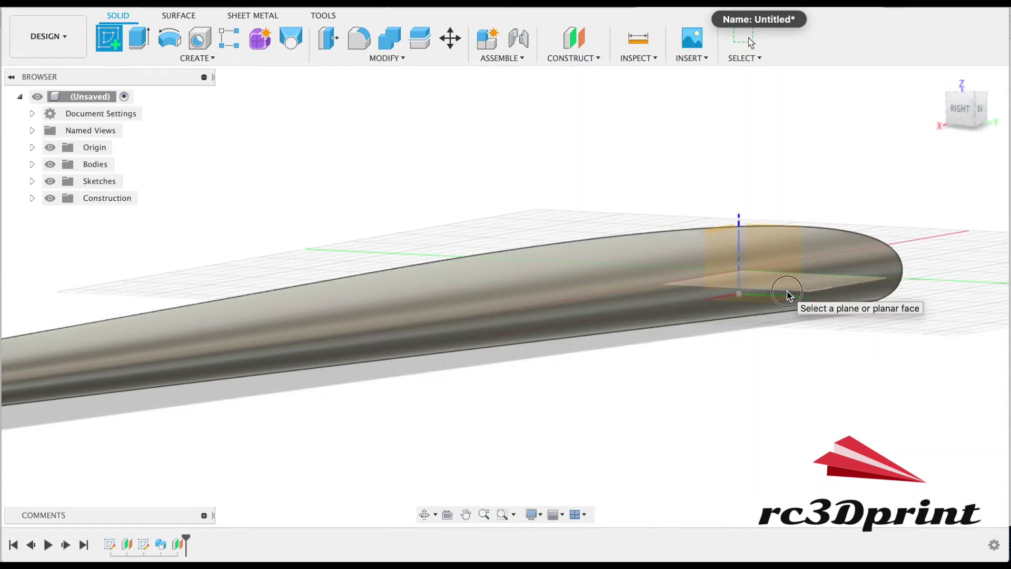
{"action": "left_click", "coordinate": [966, 93]}
{"action": "left_click", "coordinate": [971, 110]}
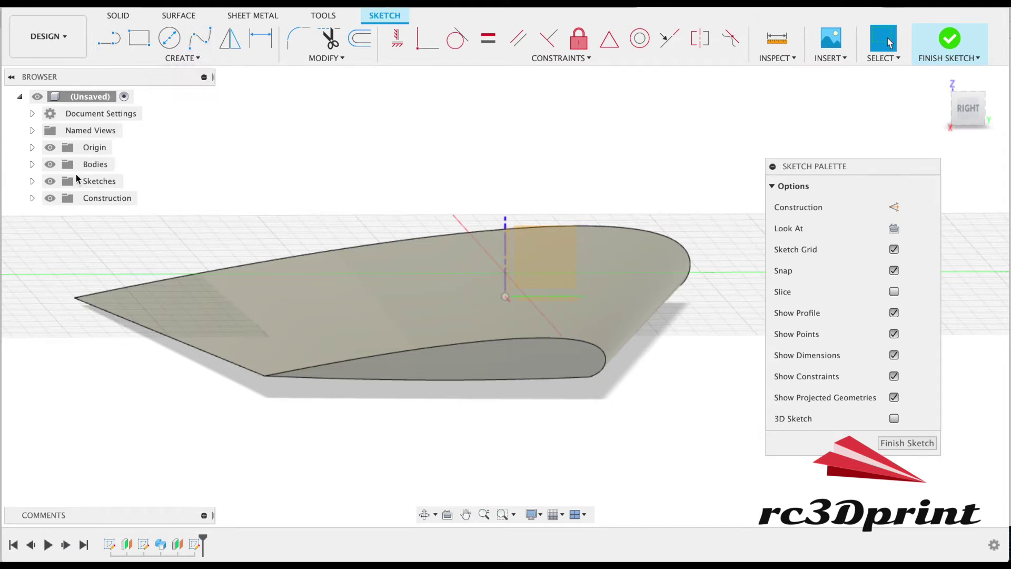
- Delete the empty Sketch3 and the construction plane last added for it
{"action": "left_click", "coordinate": [32, 181]}
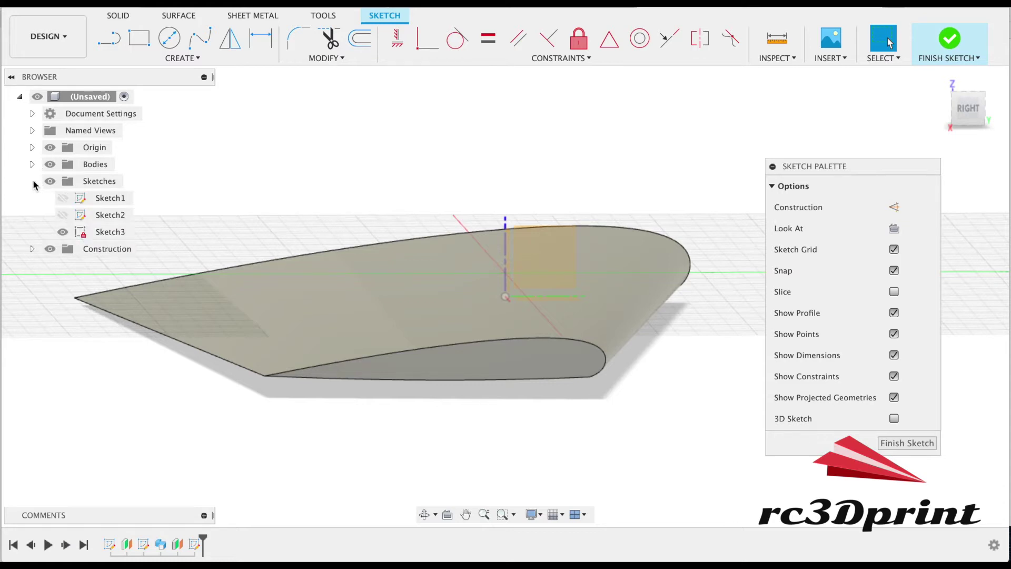
{"action": "left_click", "coordinate": [65, 201]}
{"action": "left_click", "coordinate": [69, 232]}
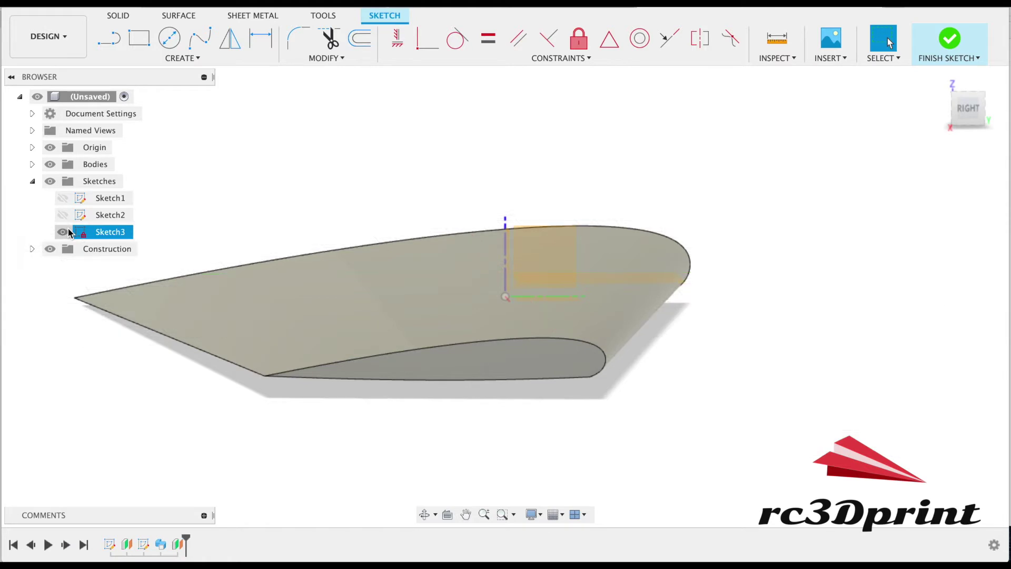
{"action": "key", "text": "Delete"}
- Open Sketch2, which holds the sweep's path and guide rail lines, for editing
{"action": "left_click", "coordinate": [65, 218]}
{"action": "left_click", "coordinate": [64, 215]}
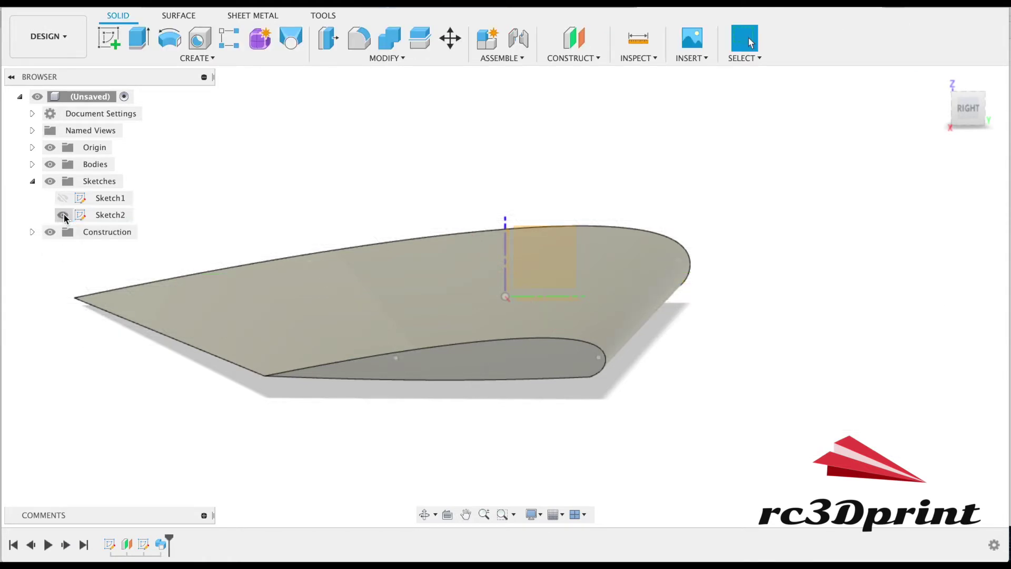
{"action": "right_click", "coordinate": [64, 217]}
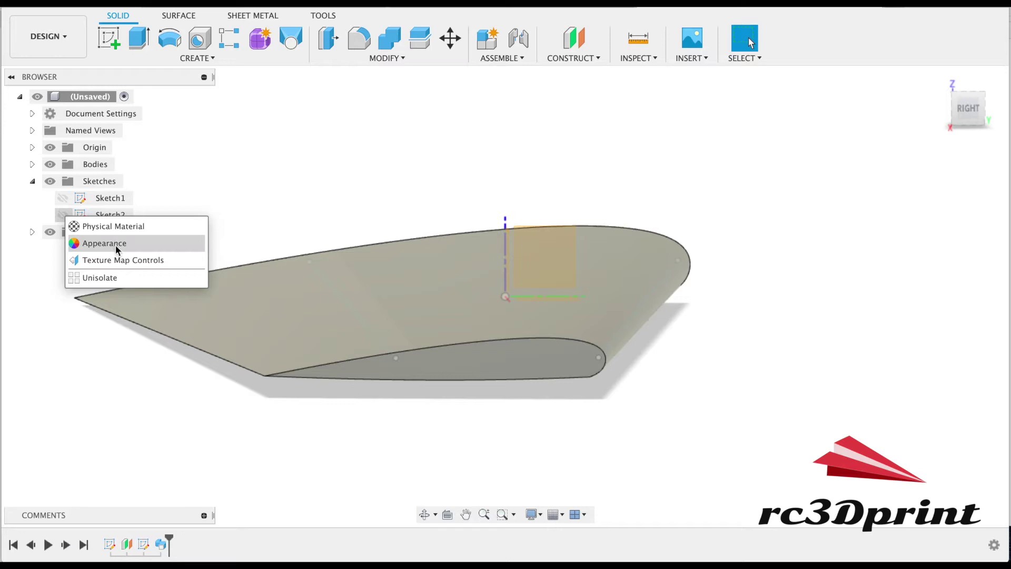
{"action": "left_click", "coordinate": [185, 204]}
{"action": "right_click", "coordinate": [122, 216]}
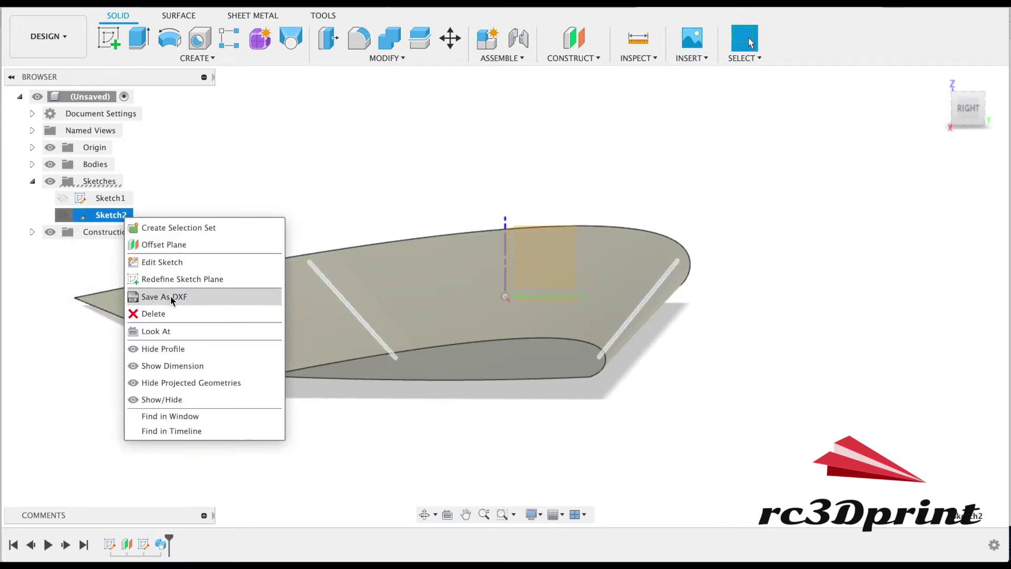
{"action": "left_click", "coordinate": [165, 260]}
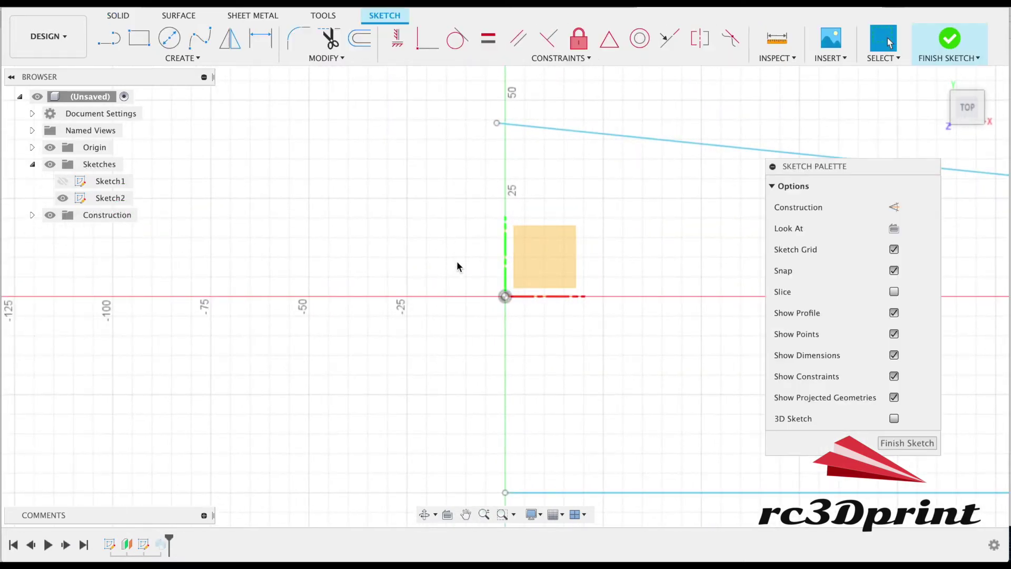
{"action": "scroll", "coordinate": [456, 266], "scroll_direction": "down", "scroll_amount": 3}
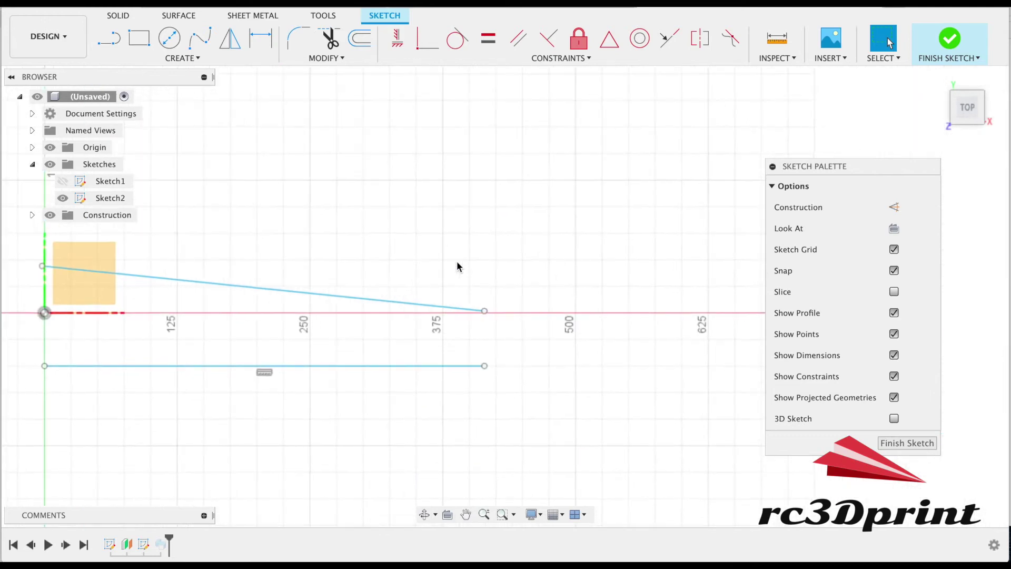
{"action": "left_click", "coordinate": [110, 37]}
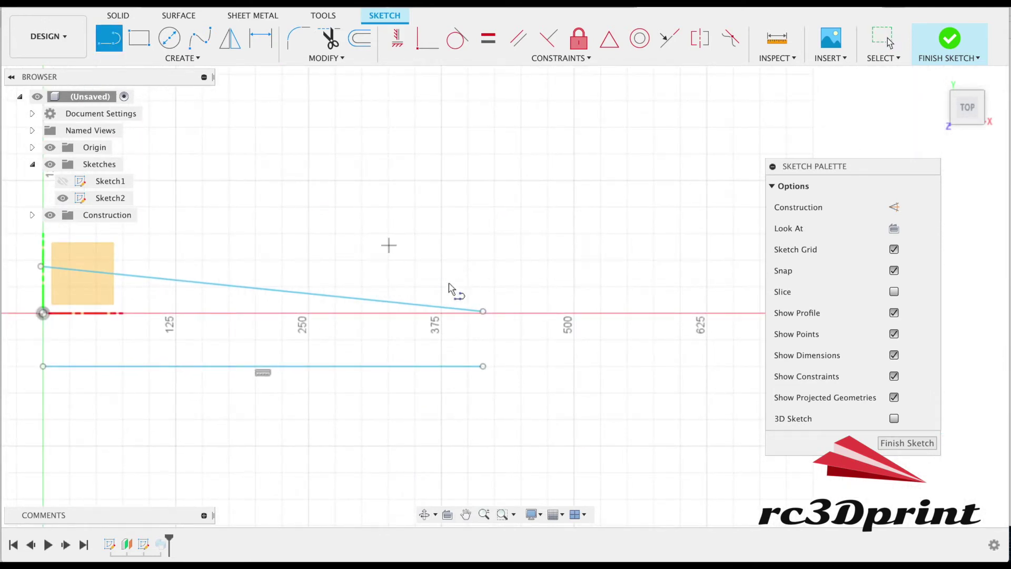
{"action": "left_click", "coordinate": [483, 311]}
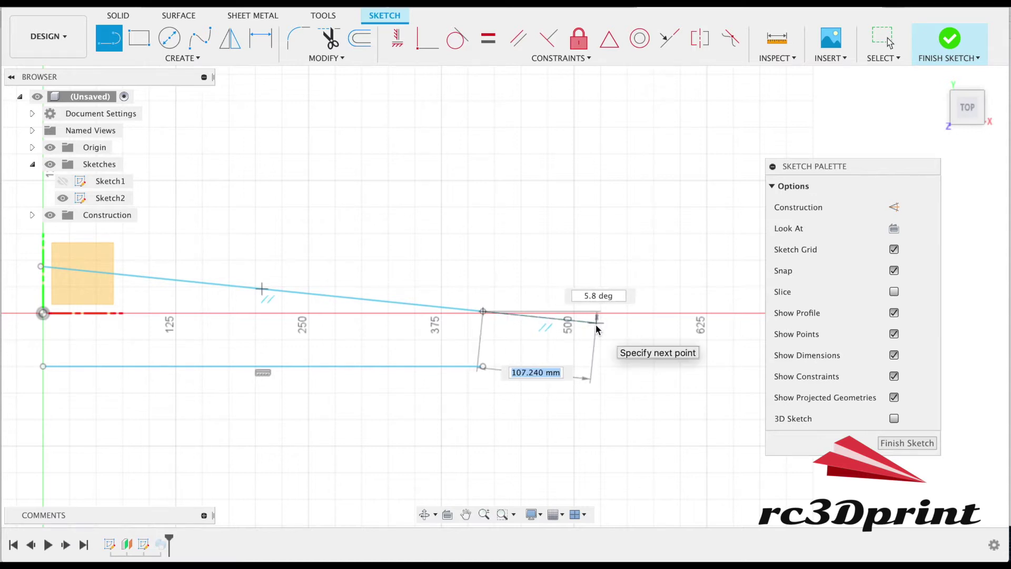
{"action": "left_click", "coordinate": [567, 320]}
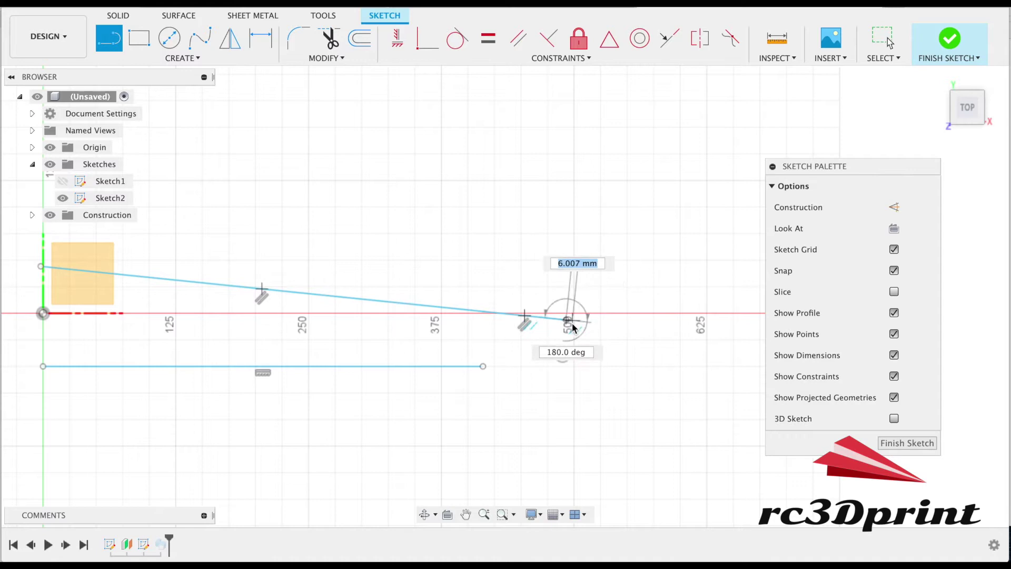
{"action": "key", "text": "Escape"}
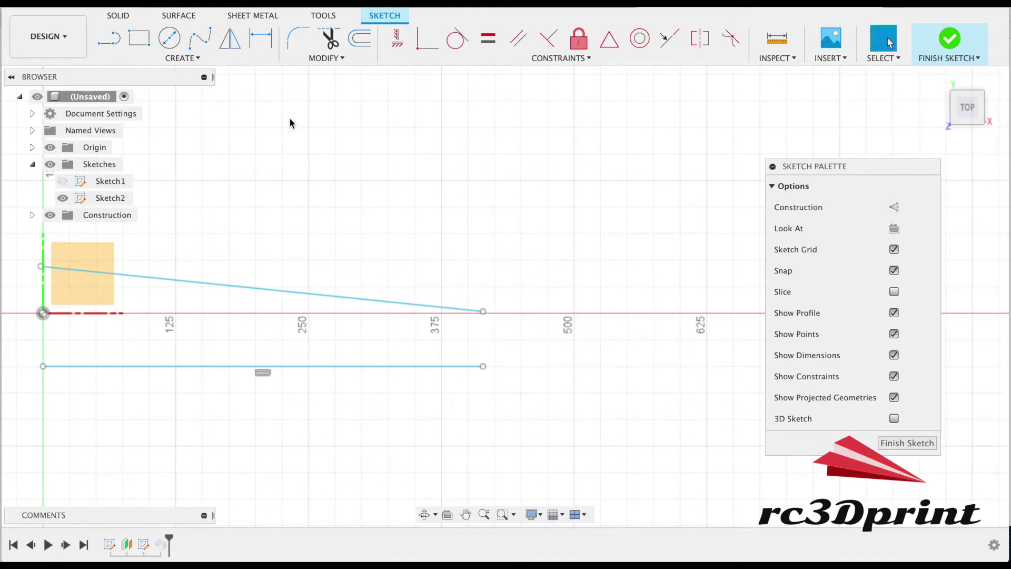
- Draw a three-point spline from the leading-edge line's outer end, reaching about 93 mm farther along the span and curving toward the rear line
{"action": "left_click", "coordinate": [194, 43]}
{"action": "left_click", "coordinate": [483, 311]}
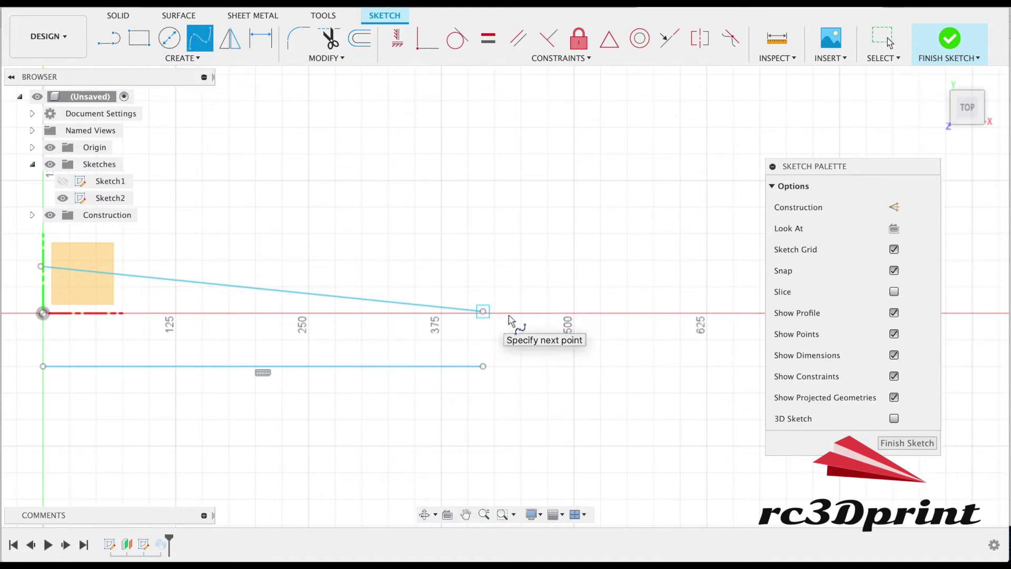
{"action": "left_click", "coordinate": [546, 317]}
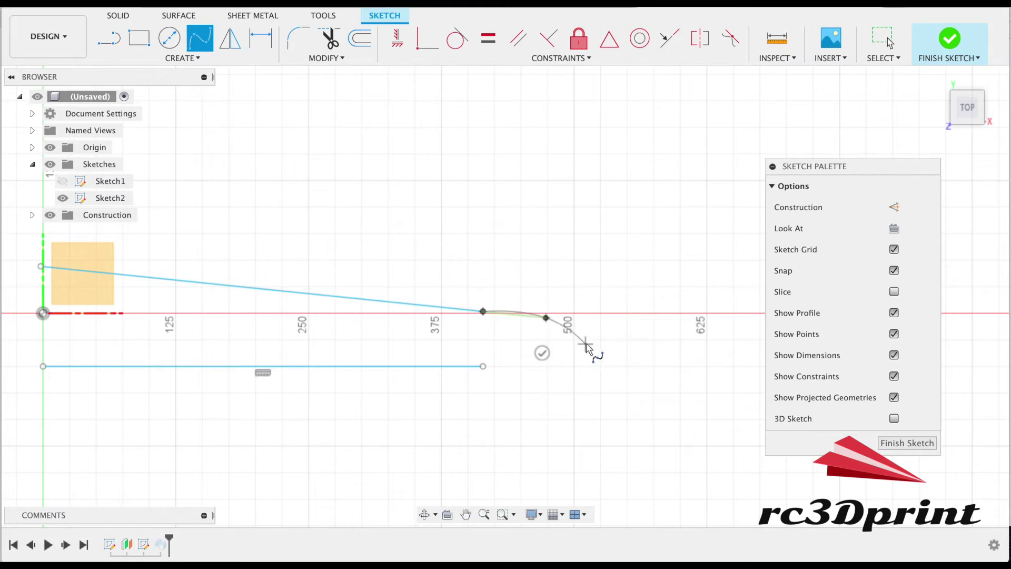
{"action": "left_click", "coordinate": [582, 340]}
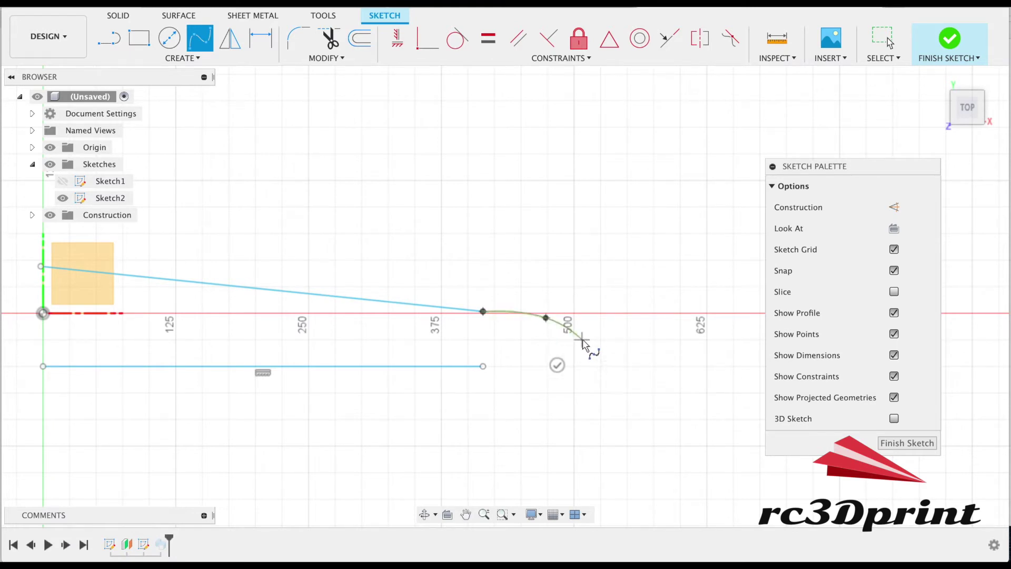
{"action": "left_click", "coordinate": [557, 364]}
- Extend the rear line about 93 mm outward in the same direction, ending level with the spline's tip
{"action": "key", "text": "l"}
{"action": "left_click", "coordinate": [483, 366]}
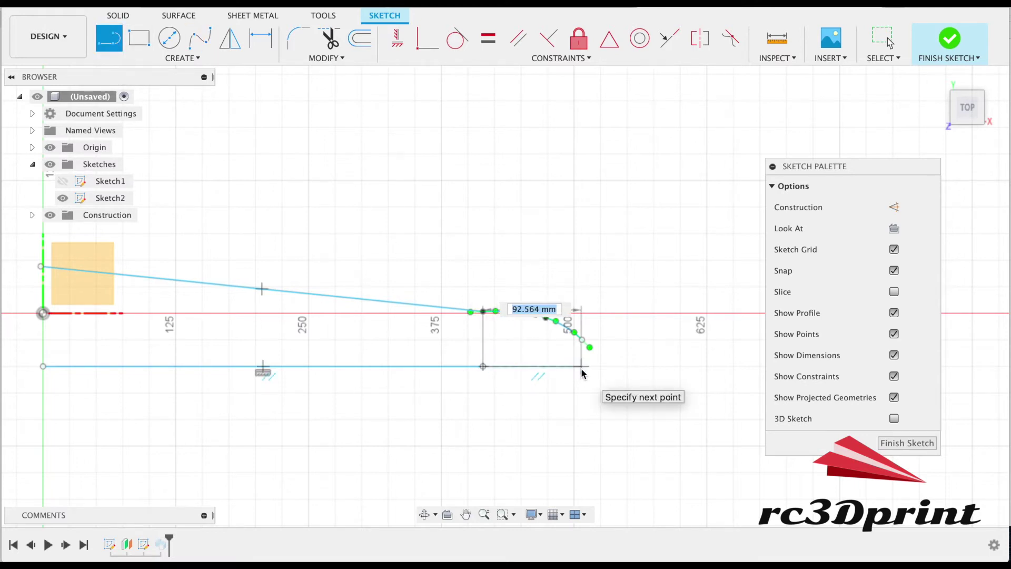
{"action": "left_click", "coordinate": [581, 368]}
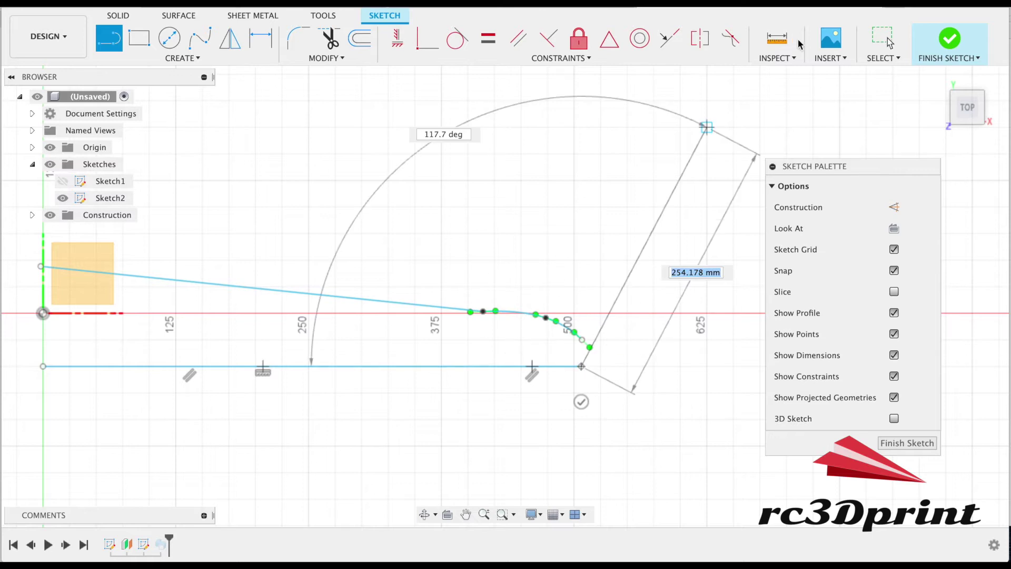
{"action": "left_click", "coordinate": [881, 46]}
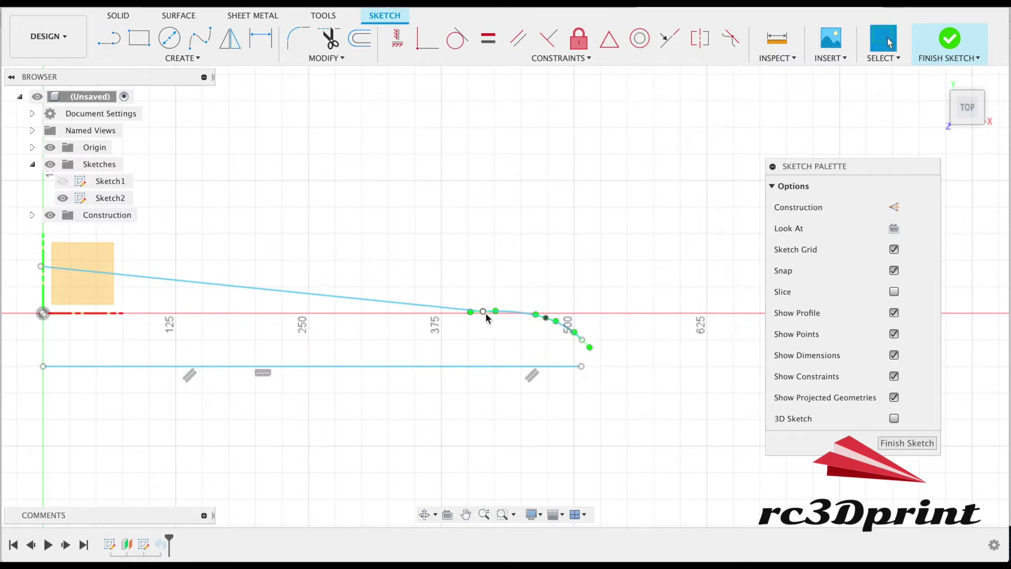
- Align the spline's starting tangent handle with the leading-edge line and shift its middle point slightly toward the rear line
{"action": "left_click_drag", "start_coordinate": [469, 313], "coordinate": [458, 311]}
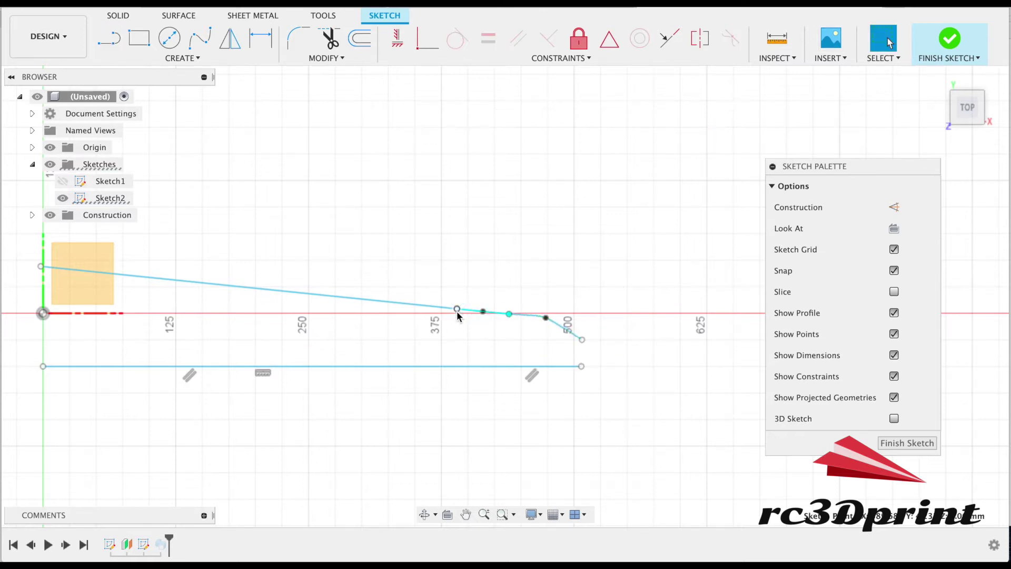
{"action": "left_click", "coordinate": [546, 320]}
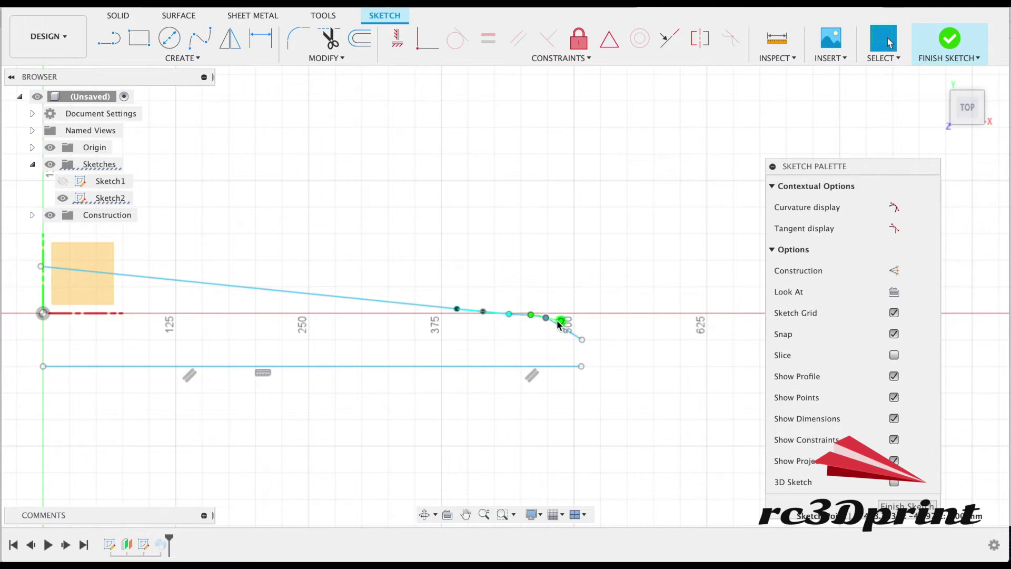
{"action": "left_click_drag", "start_coordinate": [457, 312], "coordinate": [471, 314]}
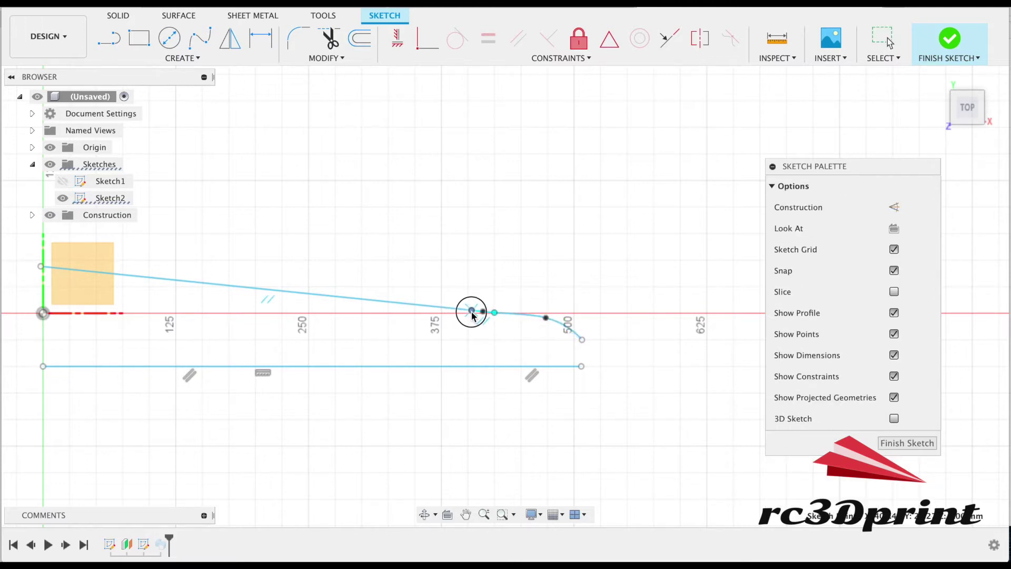
{"action": "left_click", "coordinate": [546, 321]}
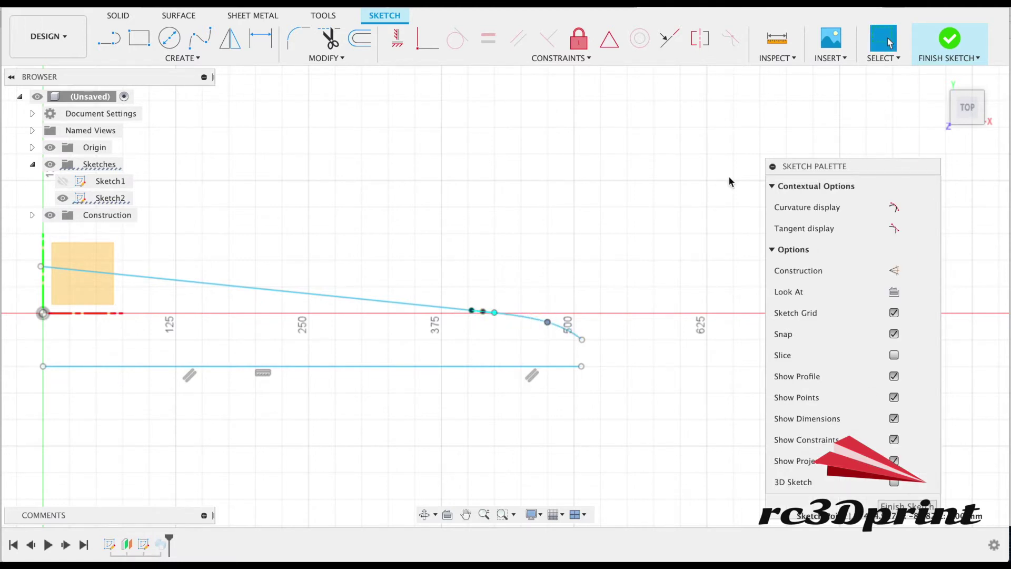
- Finish the sketch and make Sketch2 visible together with the wing body
{"action": "left_click", "coordinate": [949, 39]}
{"action": "left_click", "coordinate": [62, 215]}
{"action": "left_click_drag", "start_coordinate": [968, 138], "coordinate": [841, 141]}
{"action": "scroll", "coordinate": [692, 277], "scroll_direction": "up", "scroll_amount": 5}
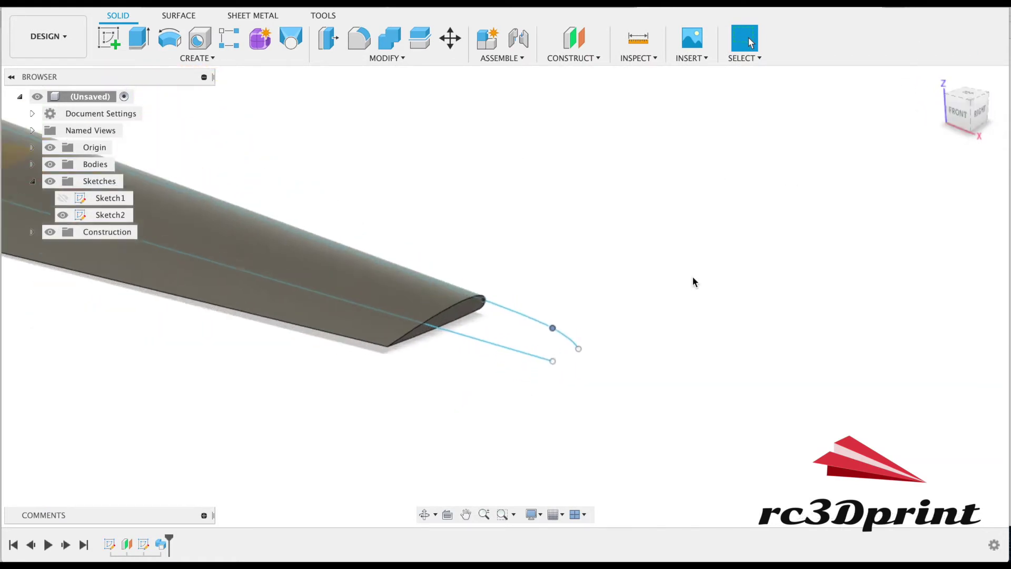
- Try to raise the spline's outer end point 50 mm in Z, adding the middle point to the same move
{"action": "left_click", "coordinate": [450, 38]}
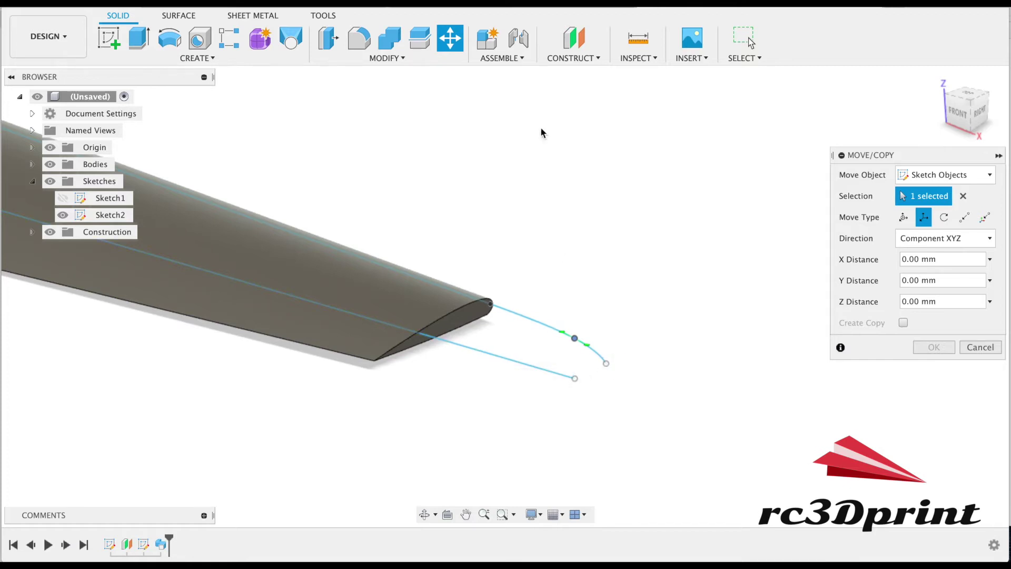
{"action": "left_click", "coordinate": [606, 364]}
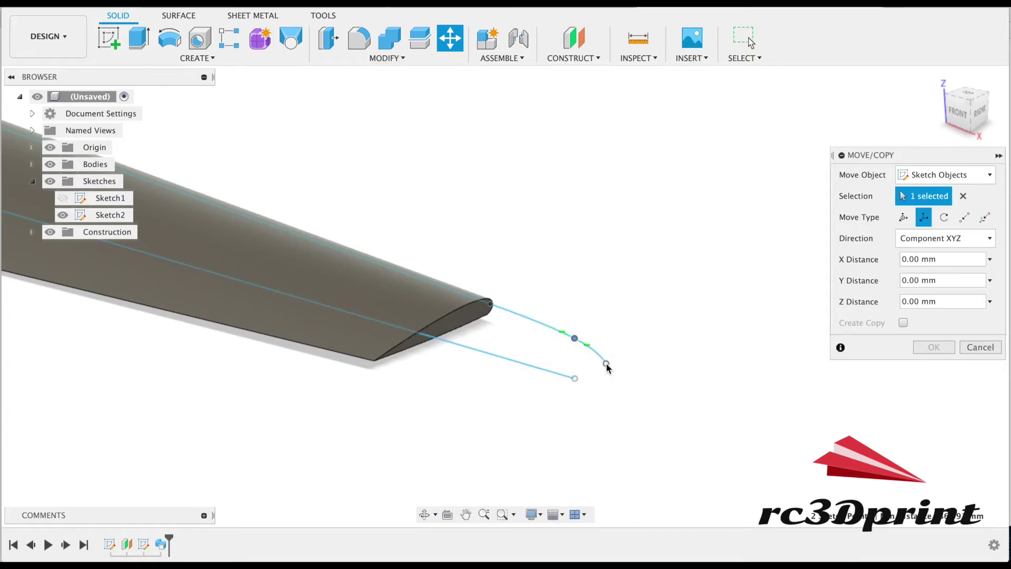
{"action": "left_click", "coordinate": [963, 196]}
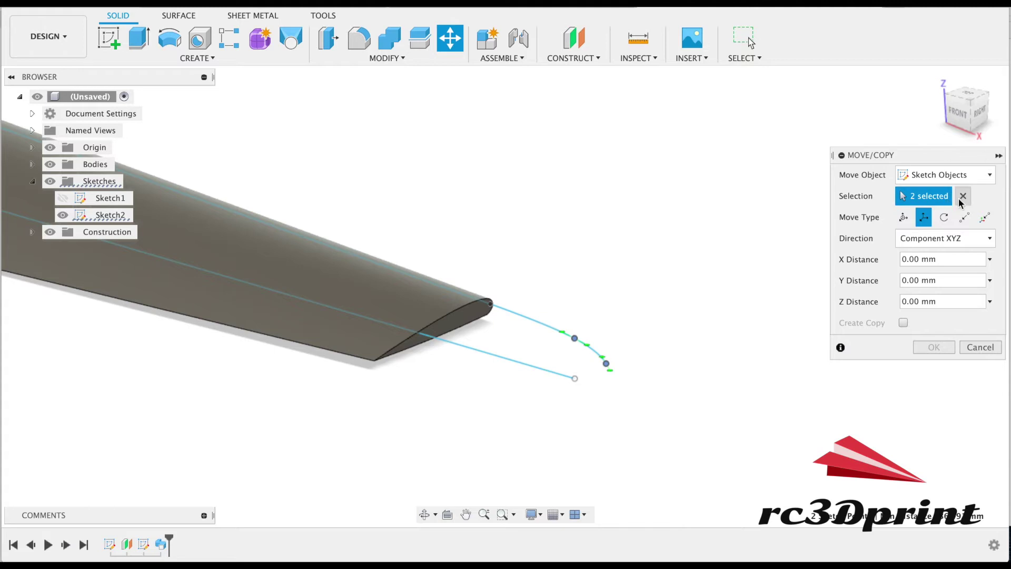
{"action": "left_click", "coordinate": [606, 363]}
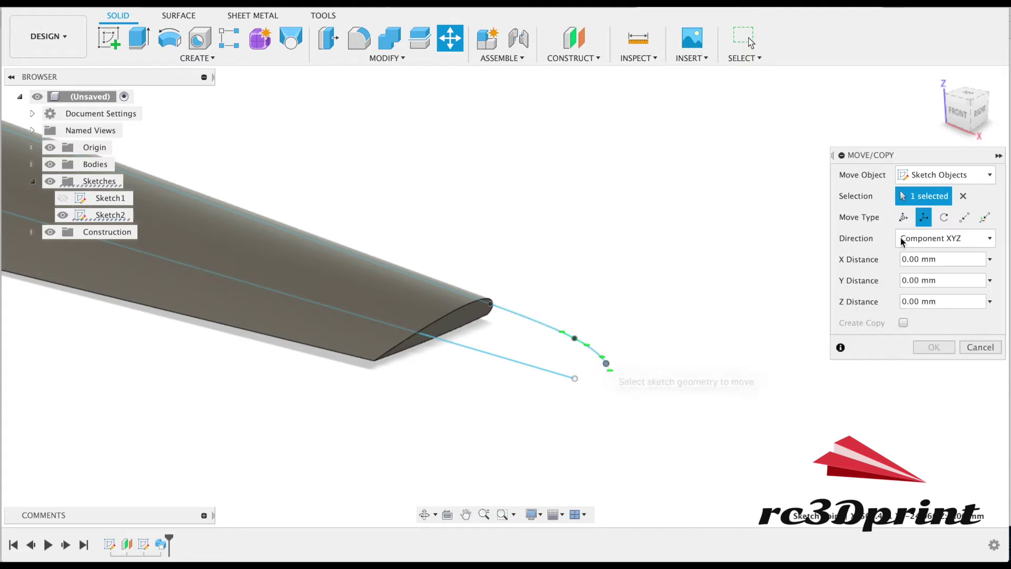
{"action": "scroll", "coordinate": [473, 351], "scroll_direction": "down", "scroll_amount": 5}
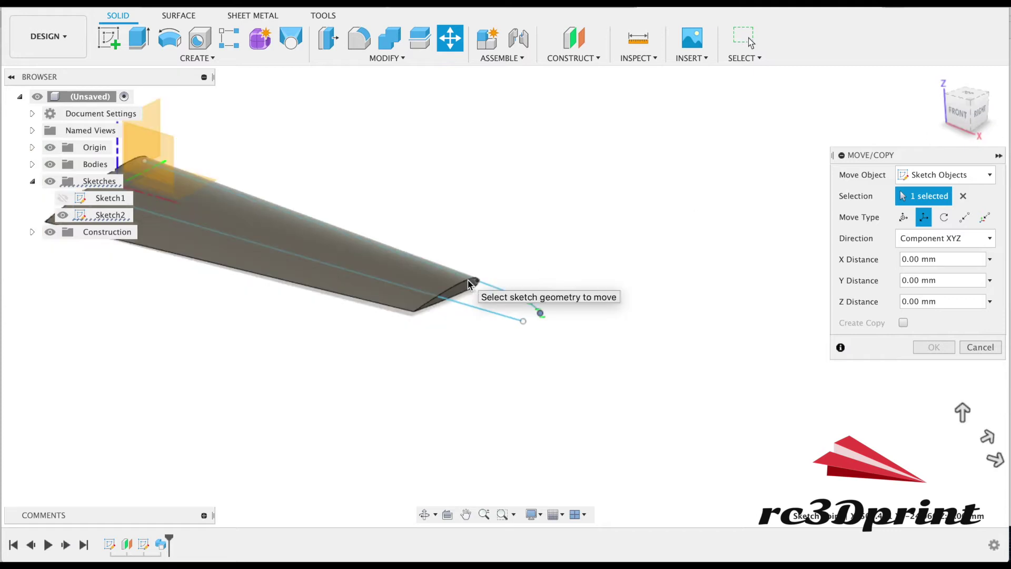
{"action": "left_click_drag", "start_coordinate": [904, 420], "coordinate": [906, 384]}
{"action": "middle_click_drag", "start_coordinate": [927, 132], "coordinate": [725, 97], "text": "shift"}
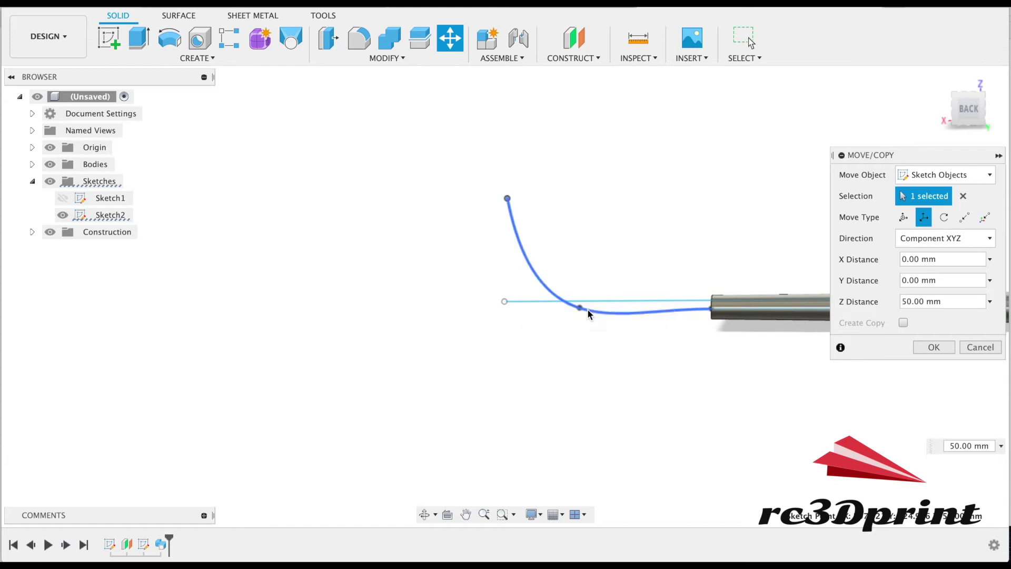
{"action": "left_click", "coordinate": [576, 304]}
{"action": "key", "text": "Return"}
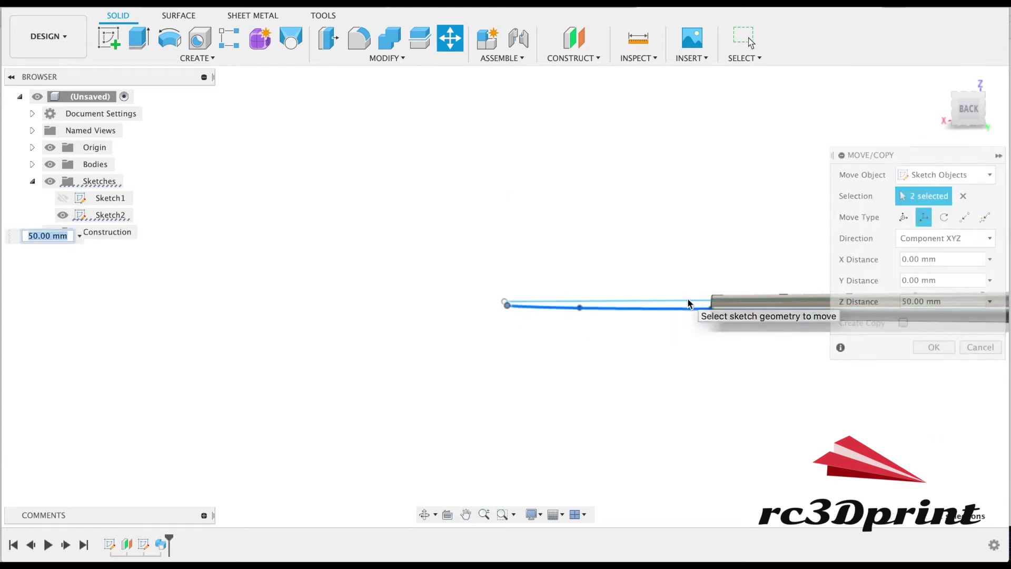
- Move only the spline's outer end point 30 mm upward in Z as a sketch object
{"action": "left_click", "coordinate": [451, 40]}
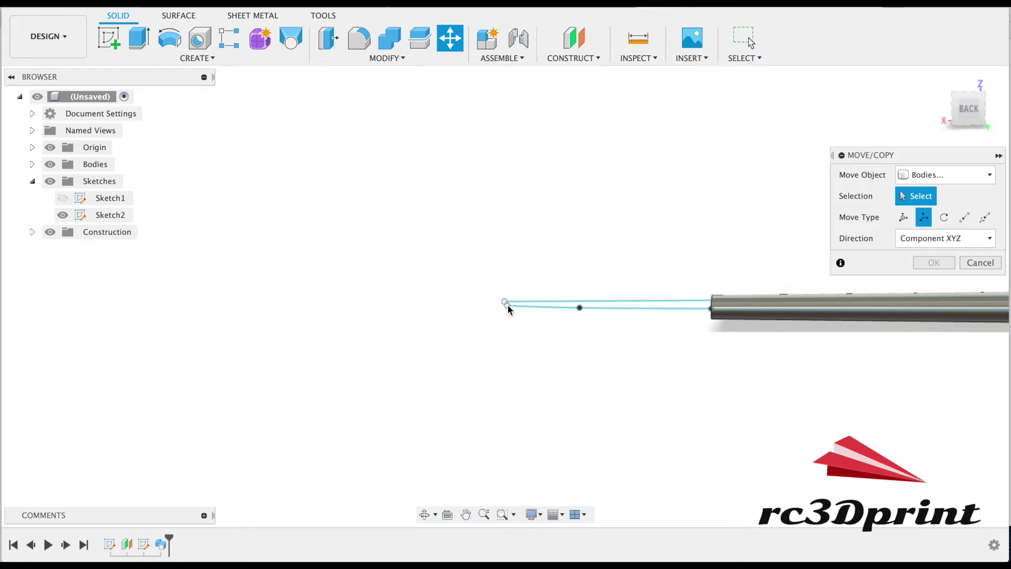
{"action": "left_click_drag", "start_coordinate": [966, 114], "coordinate": [959, 125]}
{"action": "left_click", "coordinate": [989, 174]}
{"action": "left_click", "coordinate": [933, 240]}
{"action": "left_click", "coordinate": [527, 282]}
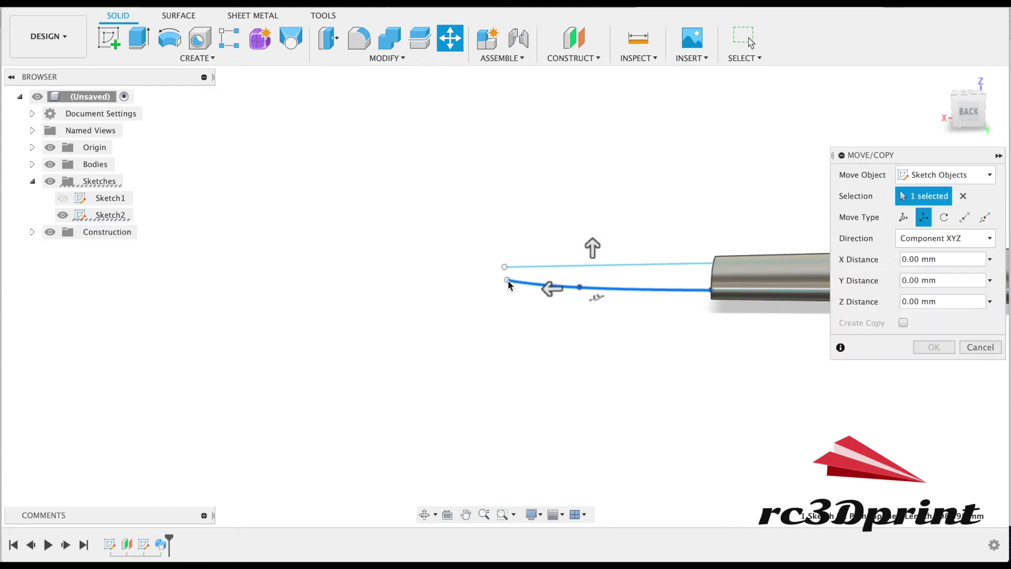
{"action": "left_click", "coordinate": [506, 282]}
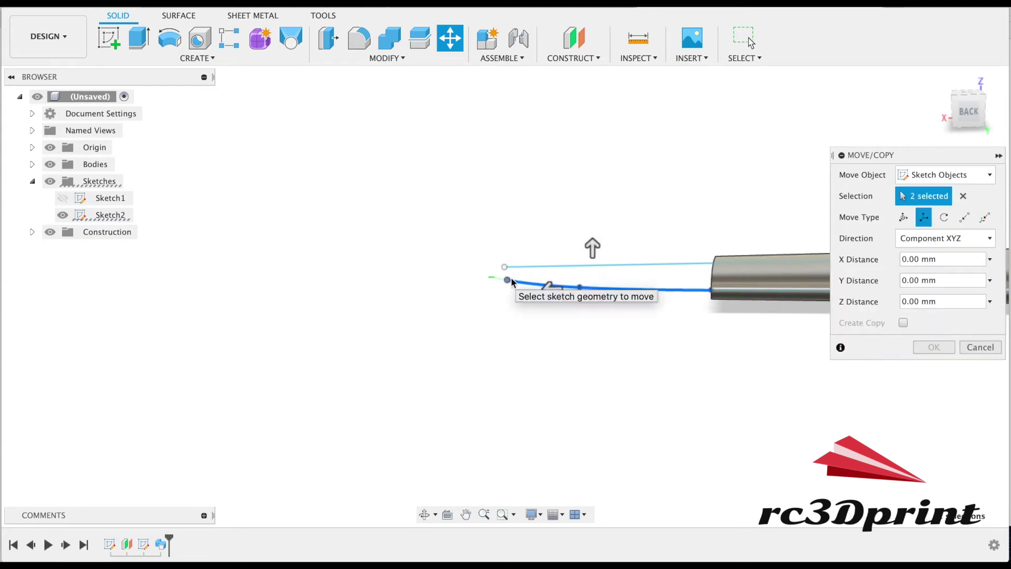
{"action": "mouse_move", "coordinate": [592, 245]}
{"action": "left_mouse_down"}
{"action": "mouse_move", "coordinate": [593, 233]}
{"action": "mouse_move", "coordinate": [592, 246]}
{"action": "left_mouse_up"}
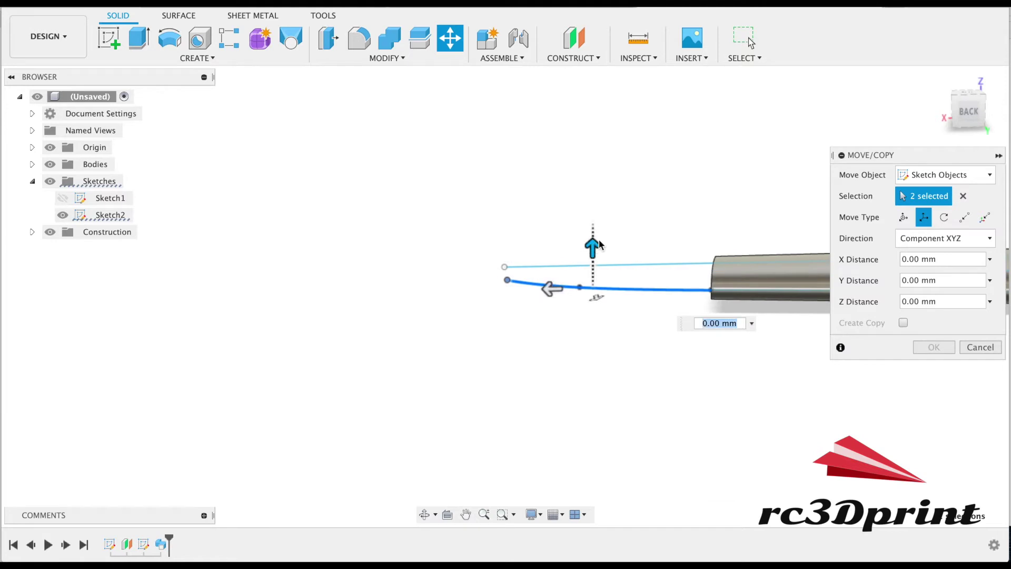
{"action": "left_click", "coordinate": [962, 197]}
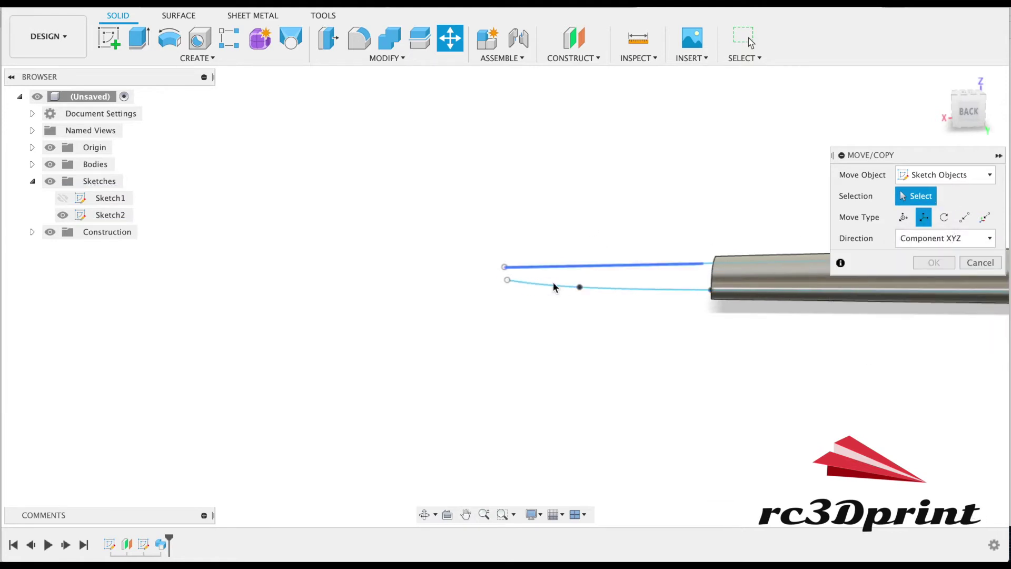
{"action": "left_click", "coordinate": [505, 286]}
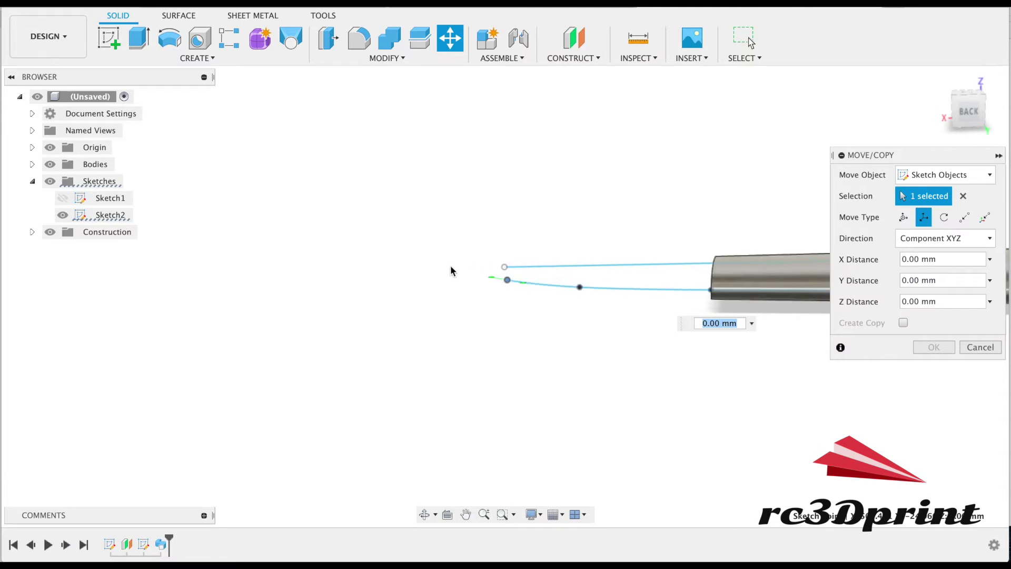
{"action": "scroll", "coordinate": [481, 400], "scroll_direction": "down", "scroll_amount": 3}
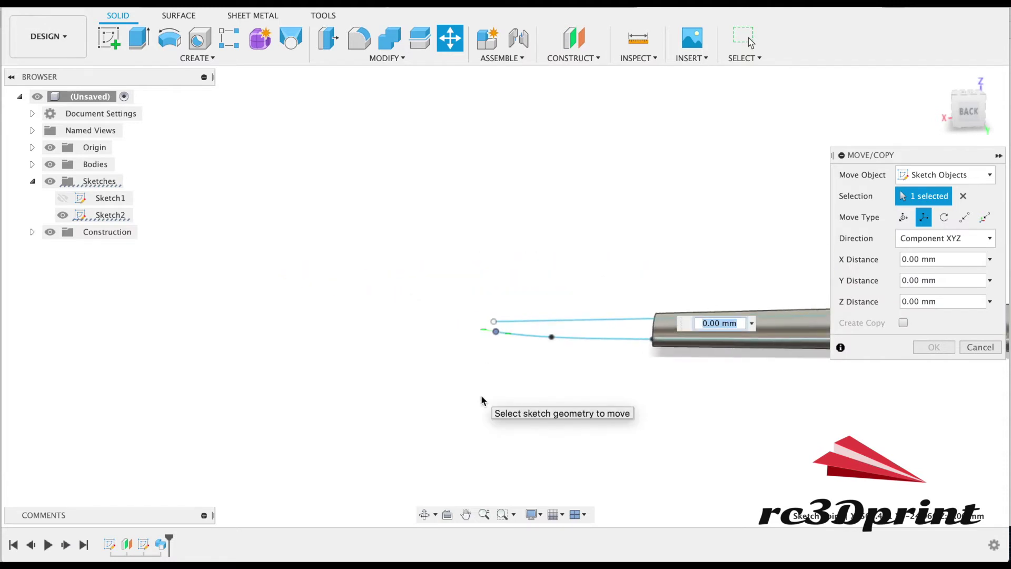
{"action": "left_click", "coordinate": [959, 96]}
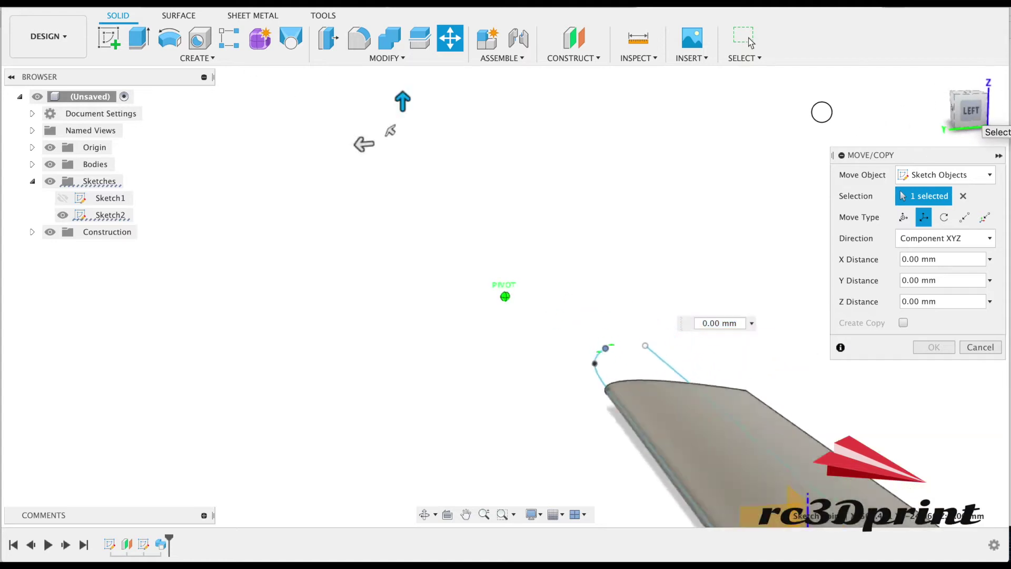
{"action": "left_click_drag", "start_coordinate": [592, 191], "coordinate": [596, 159]}
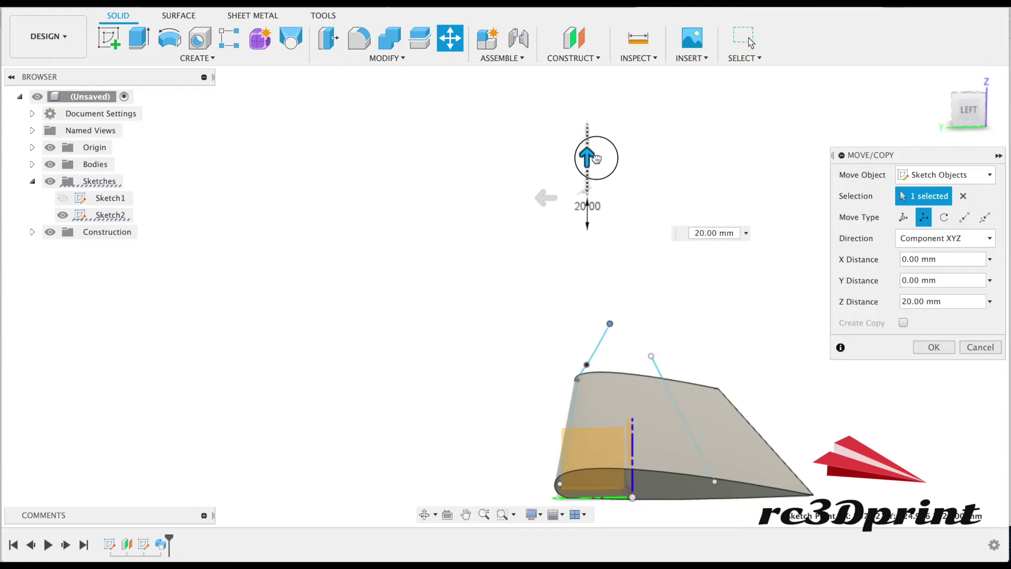
{"action": "left_click_drag", "start_coordinate": [597, 157], "coordinate": [596, 141]}
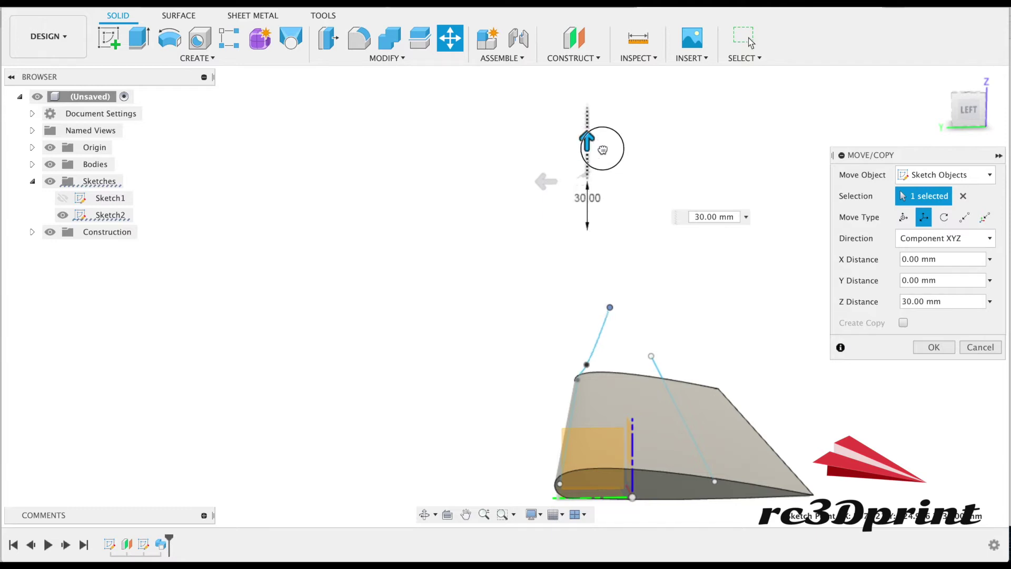
{"action": "left_click", "coordinate": [956, 115]}
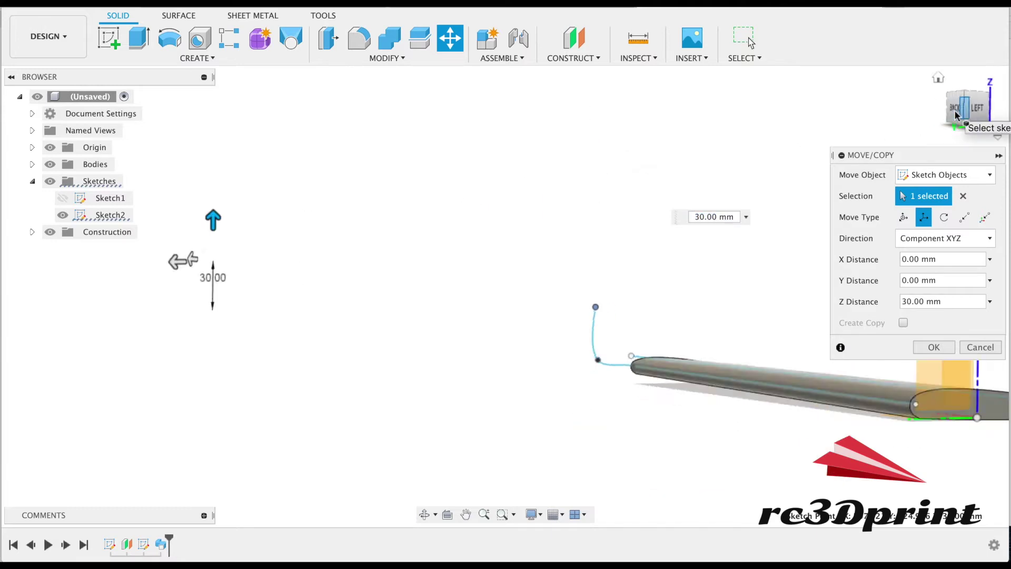
{"action": "key", "text": "Return"}
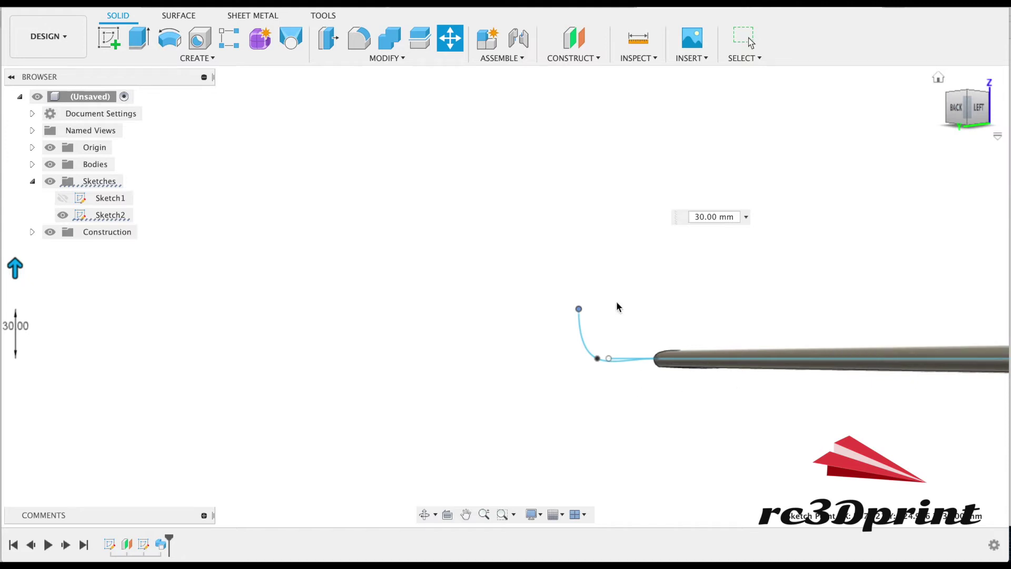
- Move the spline's middle point 20 mm upward in Z
{"action": "left_click", "coordinate": [451, 41]}
{"action": "left_click", "coordinate": [596, 360]}
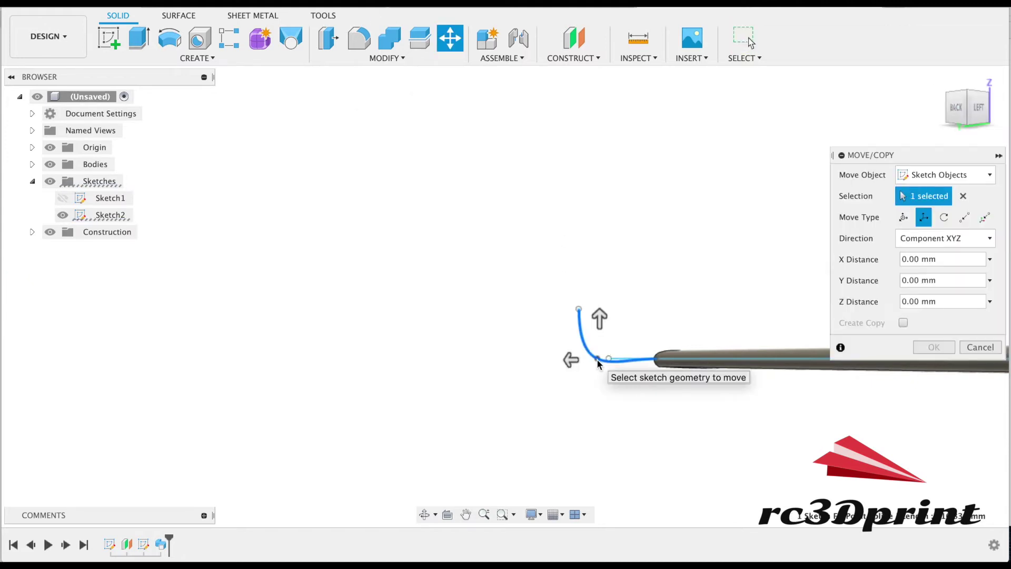
{"action": "left_click", "coordinate": [967, 197]}
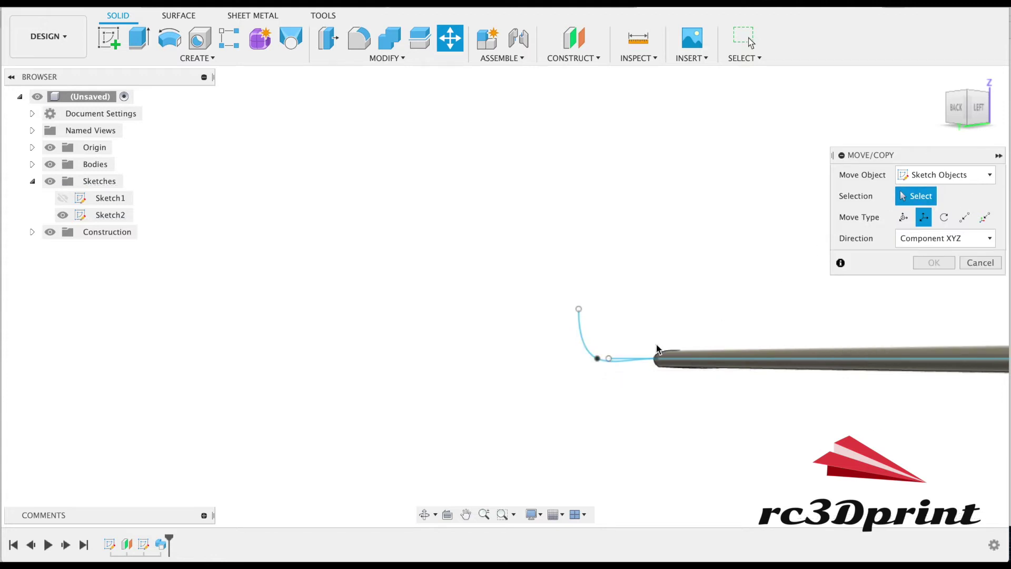
{"action": "left_click", "coordinate": [597, 358]}
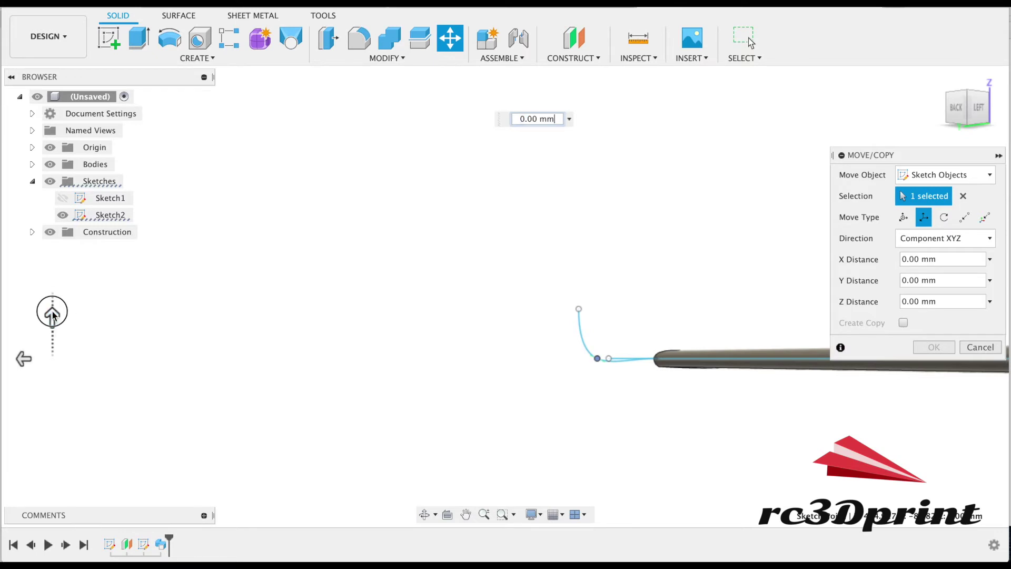
{"action": "left_click_drag", "start_coordinate": [52, 313], "coordinate": [53, 306]}
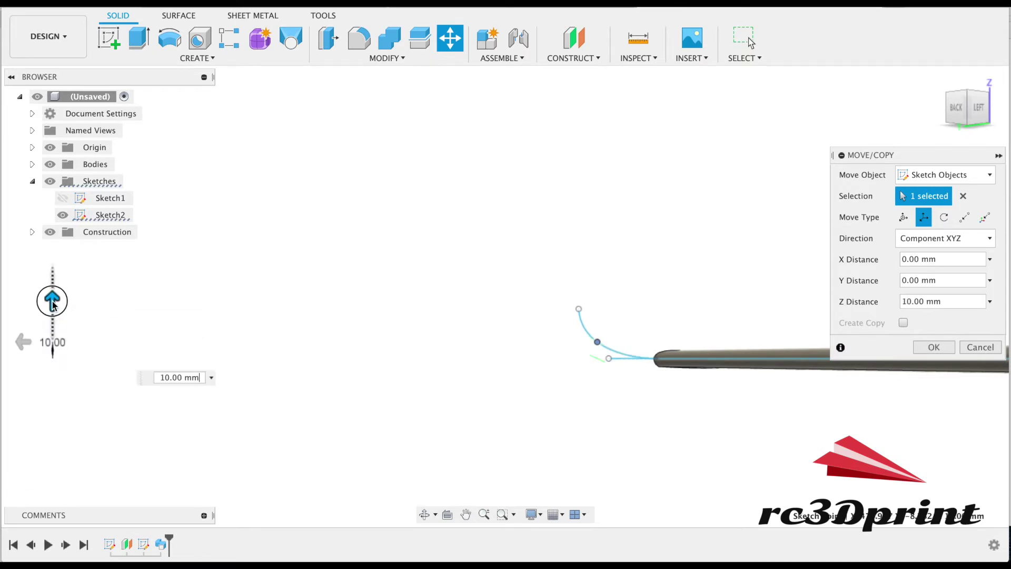
{"action": "left_click_drag", "start_coordinate": [54, 292], "coordinate": [53, 282]}
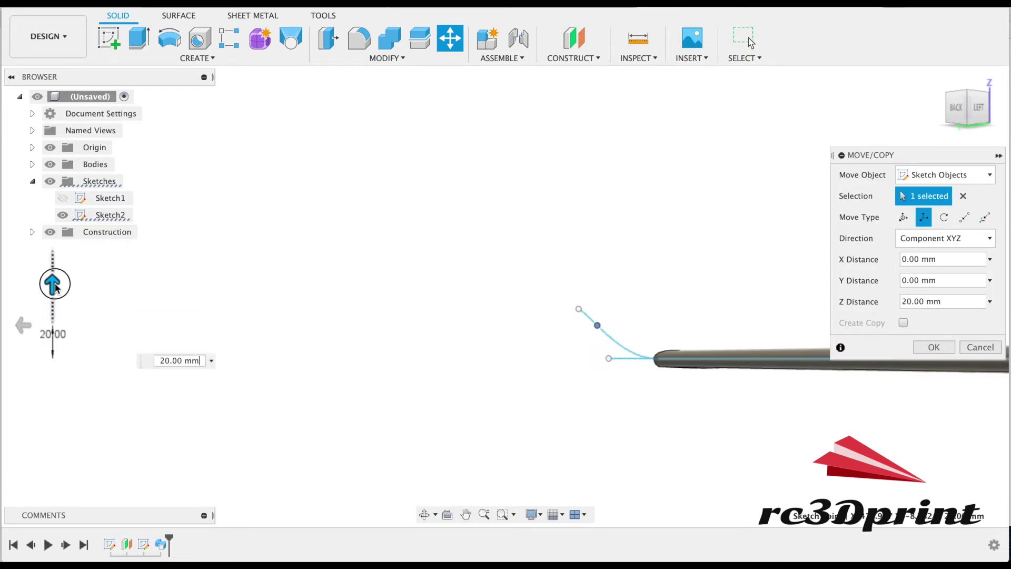
{"action": "left_click", "coordinate": [935, 347]}
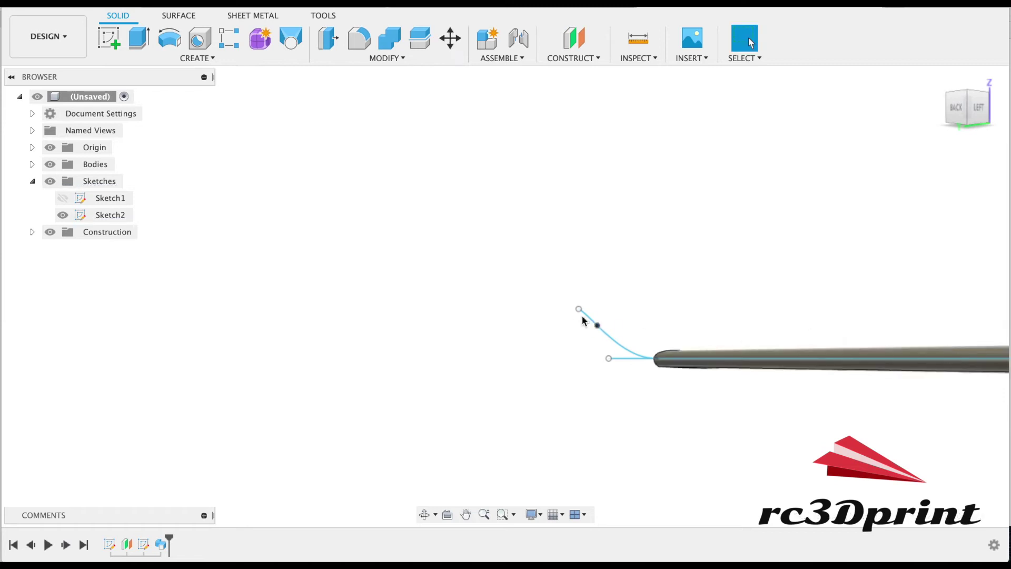
- Move the guide spline's outer end point 75 mm upward in Z as a sketch object
{"action": "left_click", "coordinate": [444, 37]}
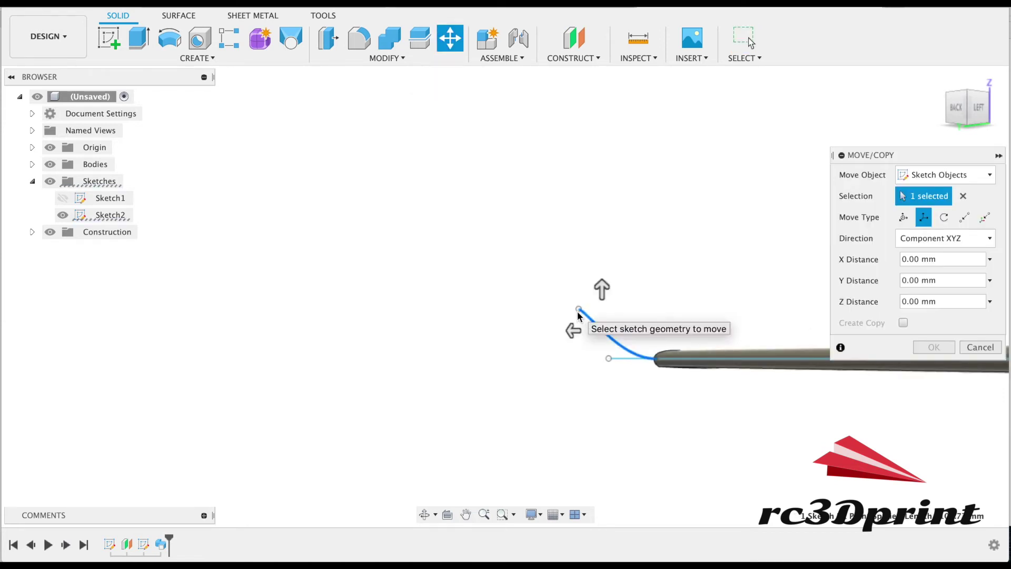
{"action": "left_click", "coordinate": [961, 196]}
{"action": "left_click", "coordinate": [578, 310]}
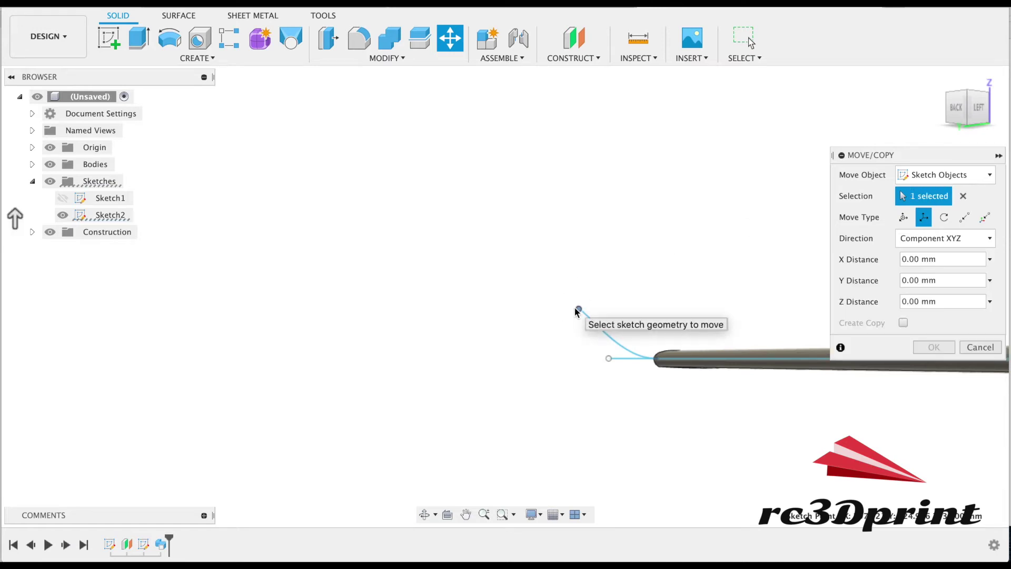
{"action": "left_click_drag", "start_coordinate": [14, 215], "coordinate": [16, 182]}
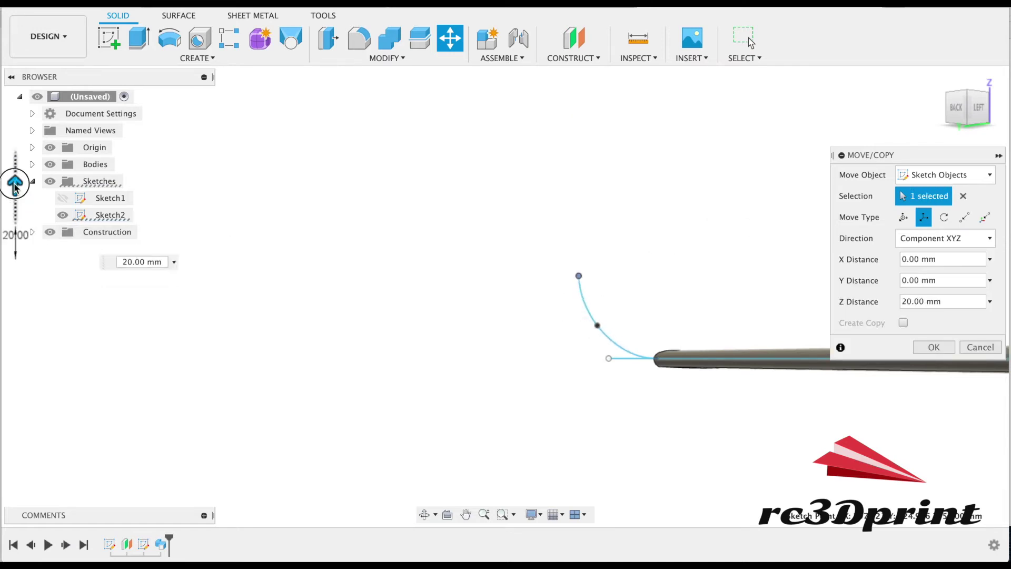
{"action": "left_click", "coordinate": [957, 118]}
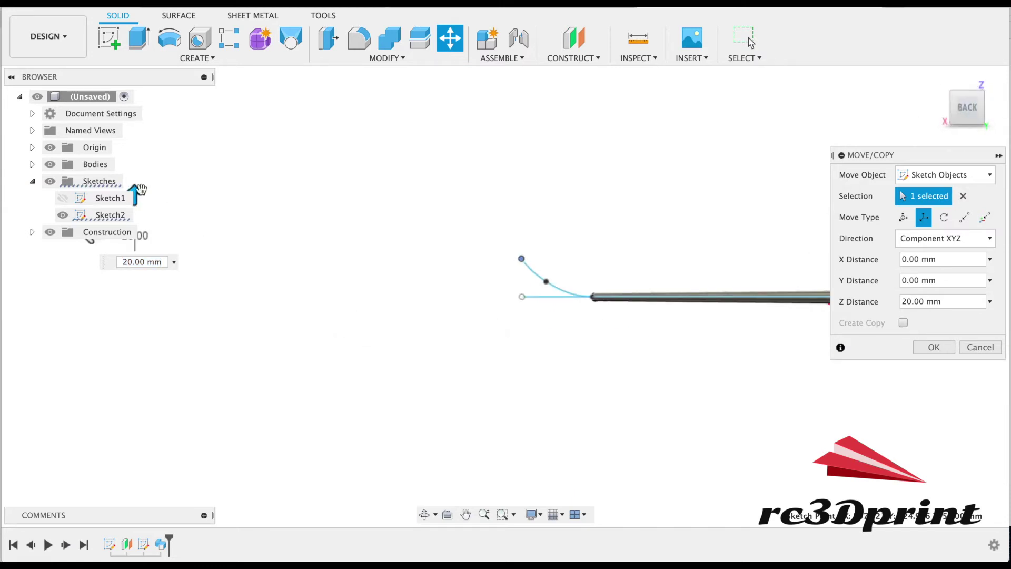
{"action": "left_click_drag", "start_coordinate": [140, 190], "coordinate": [141, 153]}
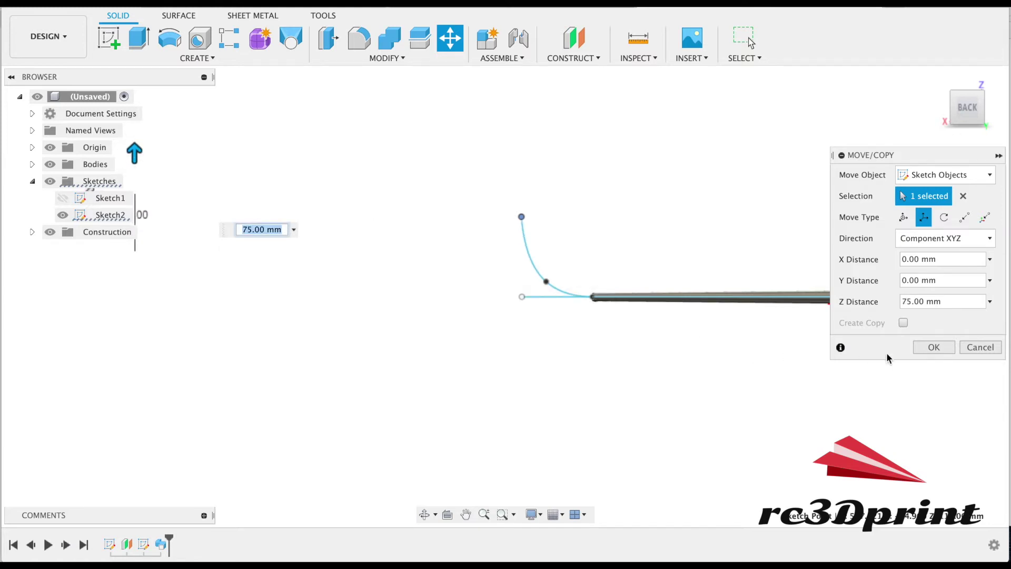
{"action": "left_click", "coordinate": [932, 349]}
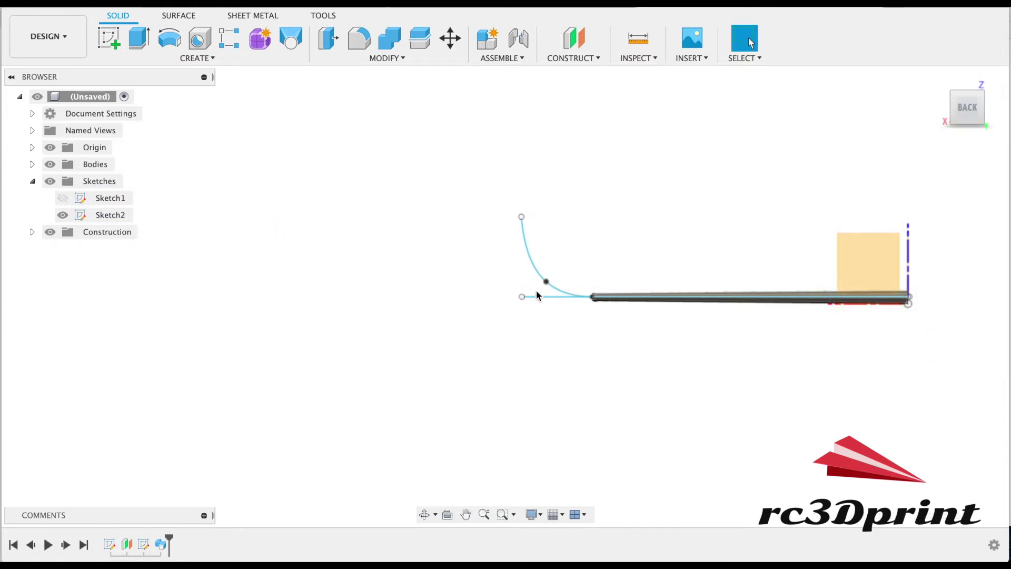
{"action": "left_click", "coordinate": [450, 38]}
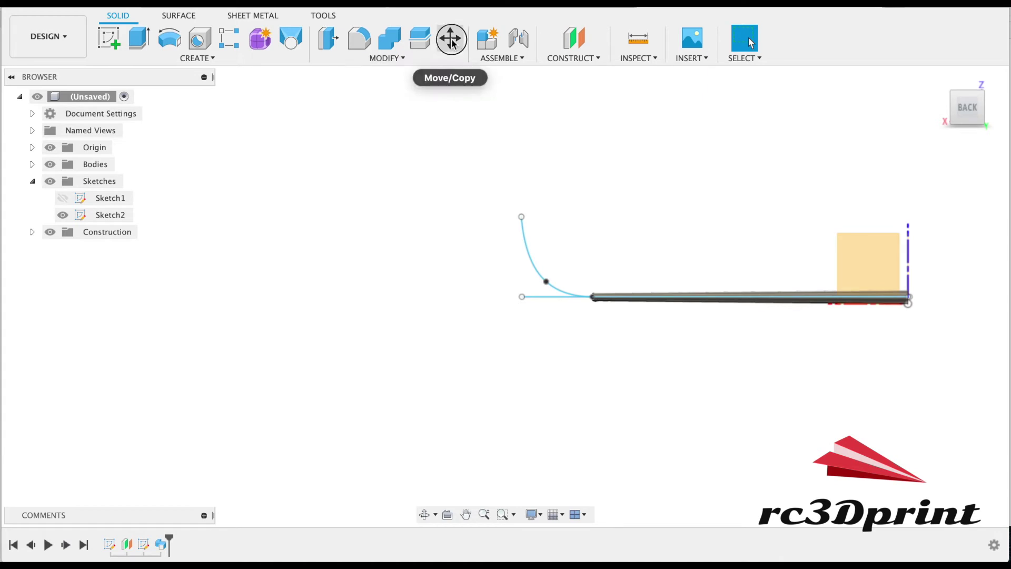
{"action": "left_click", "coordinate": [520, 298]}
{"action": "mouse_move", "coordinate": [135, 252]}
{"action": "left_mouse_down"}
{"action": "mouse_move", "coordinate": [137, 233]}
{"action": "mouse_move", "coordinate": [135, 267]}
{"action": "left_mouse_up"}
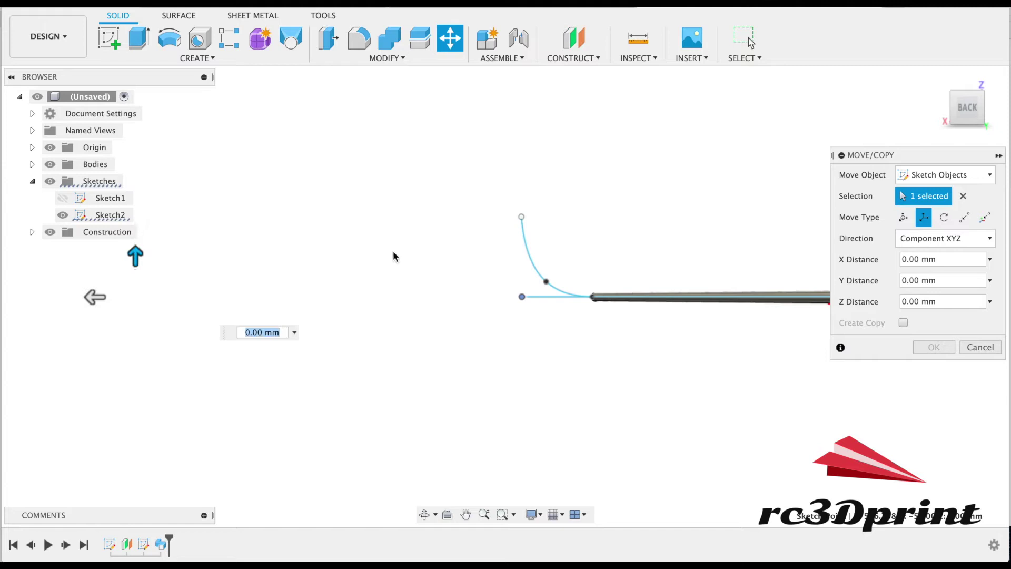
{"action": "left_click", "coordinate": [993, 349]}
- Try a single-path sweep of the wing's tip face along the raised guide spline as a new body
{"action": "mouse_move", "coordinate": [788, 272]}
{"action": "middle_mouse_down", "text": "shift"}
{"action": "mouse_move", "coordinate": [914, 125]}
{"action": "mouse_move", "coordinate": [763, 161]}
{"action": "mouse_move", "coordinate": [675, 149]}
{"action": "middle_mouse_up", "text": "shift"}
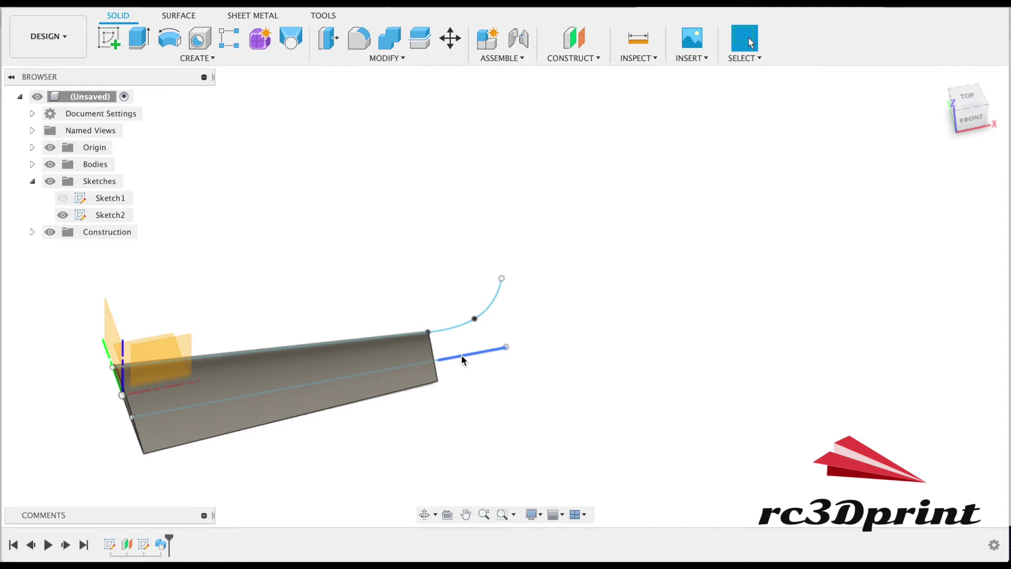
{"action": "left_click_drag", "start_coordinate": [969, 111], "coordinate": [825, 105]}
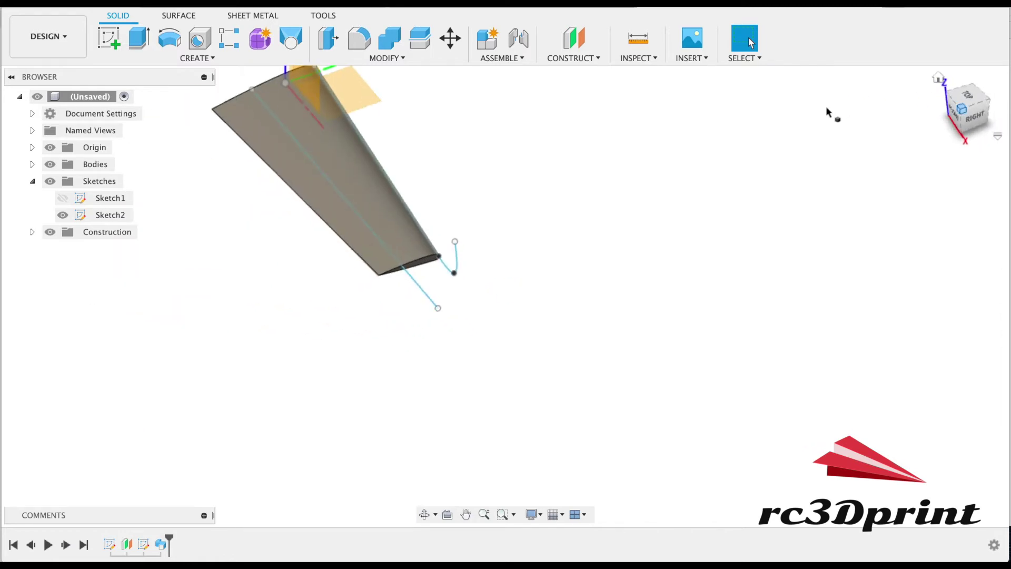
{"action": "left_click", "coordinate": [205, 58]}
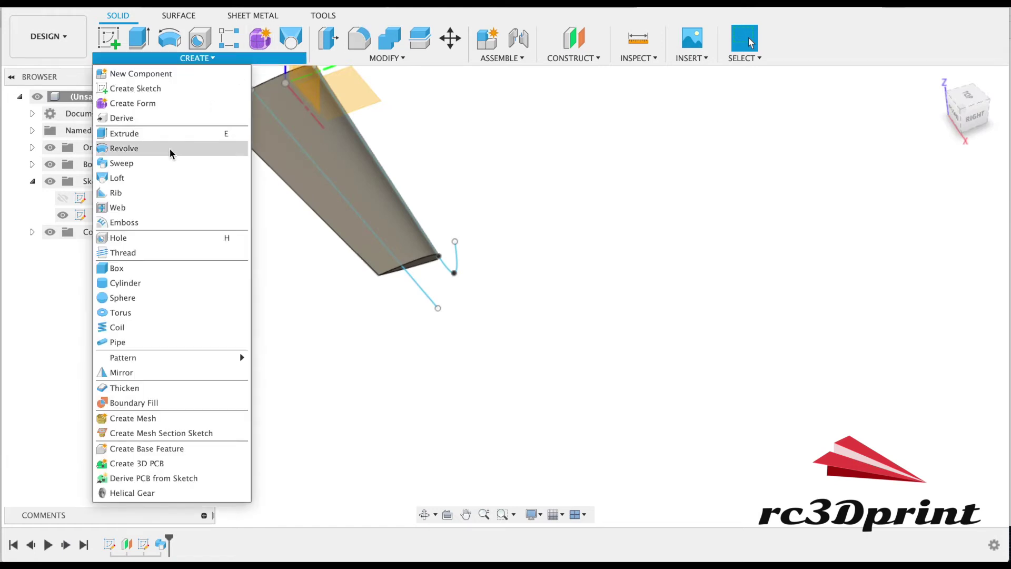
{"action": "left_click", "coordinate": [158, 169]}
{"action": "left_click", "coordinate": [422, 261]}
{"action": "left_click", "coordinate": [964, 174]}
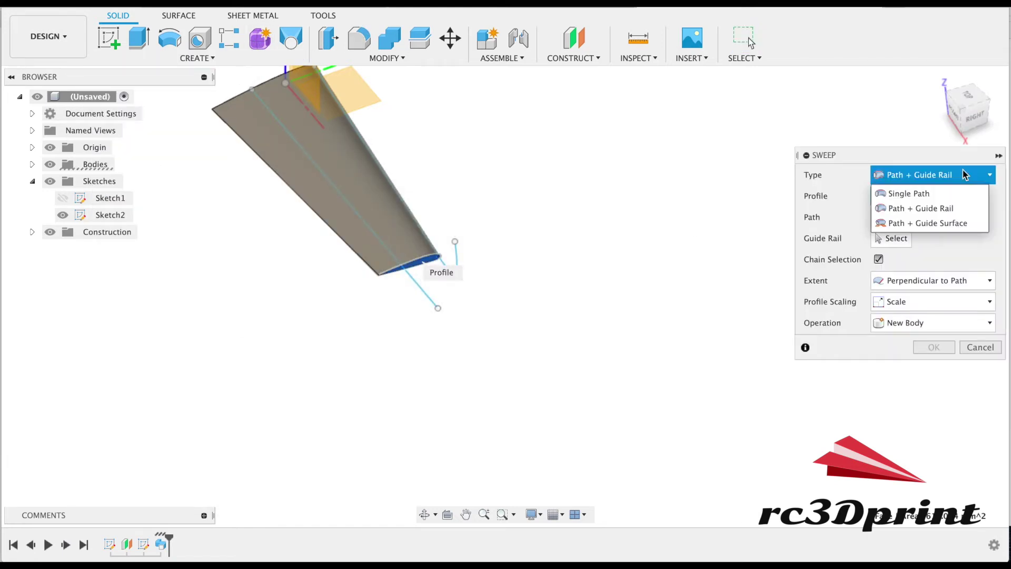
{"action": "left_click", "coordinate": [926, 194]}
{"action": "left_click", "coordinate": [905, 222]}
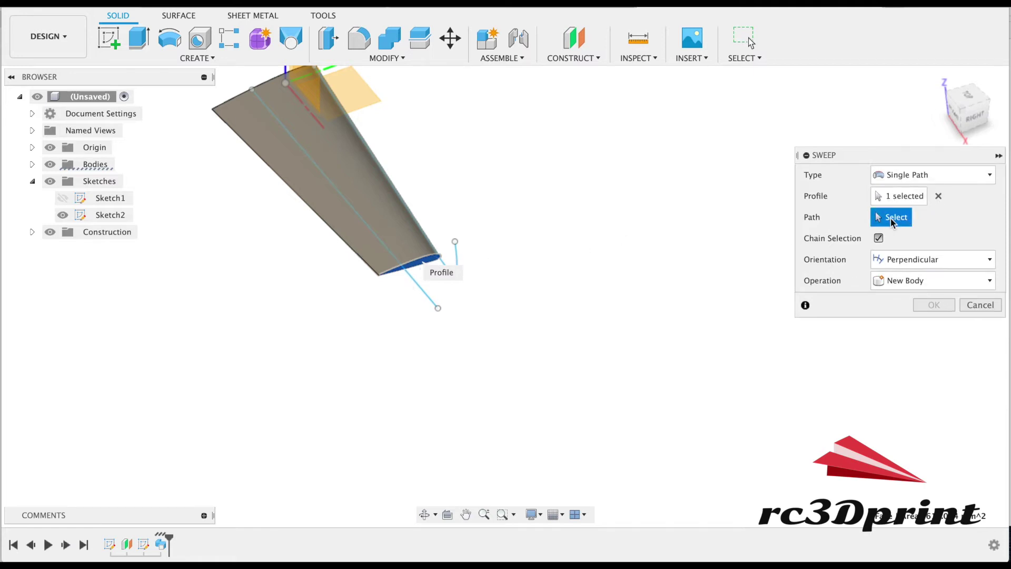
{"action": "left_click", "coordinate": [456, 252]}
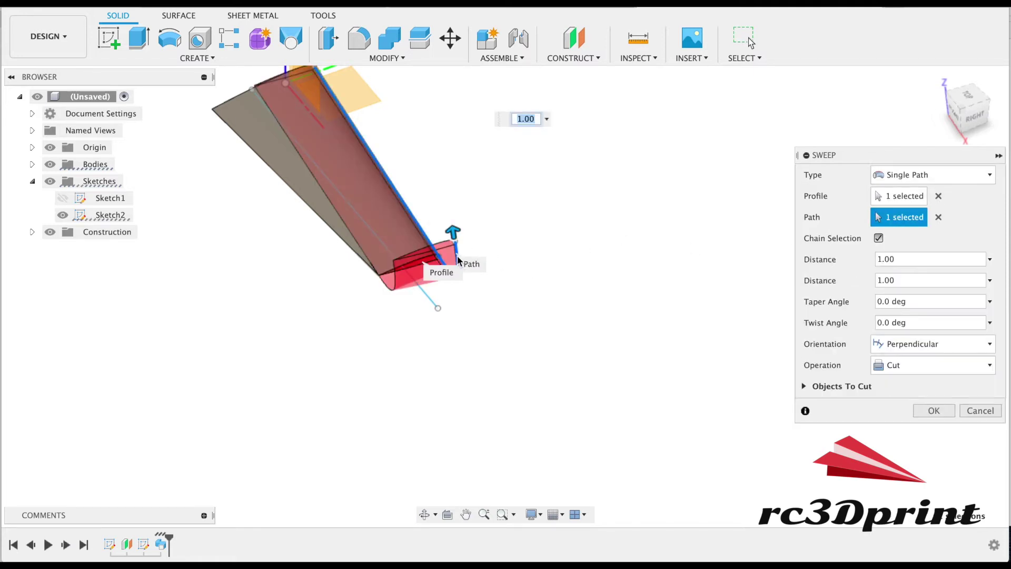
{"action": "left_click", "coordinate": [919, 366]}
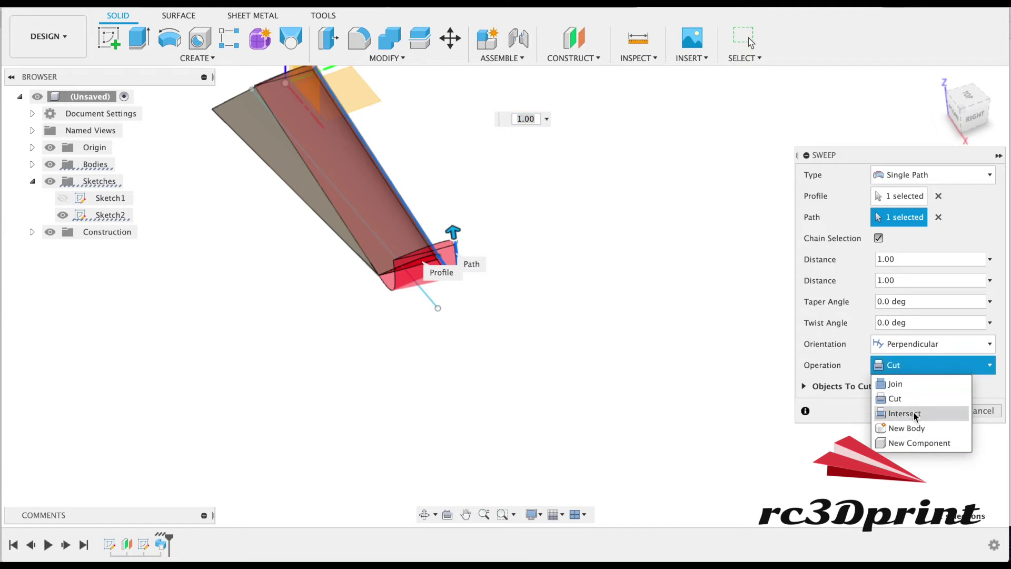
{"action": "left_click", "coordinate": [916, 429]}
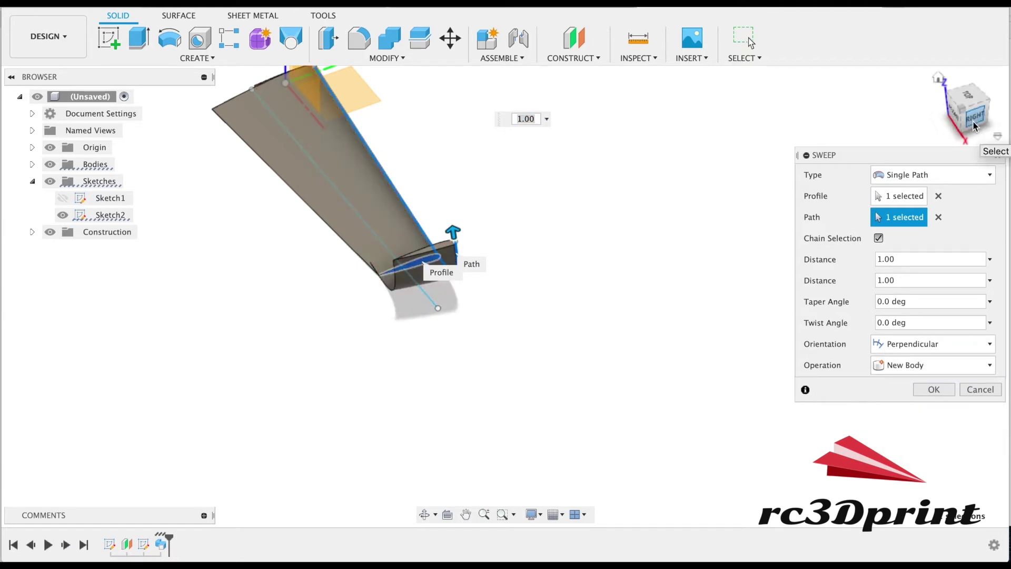
{"action": "middle_click_drag", "start_coordinate": [920, 122], "coordinate": [866, 97], "text": "shift"}
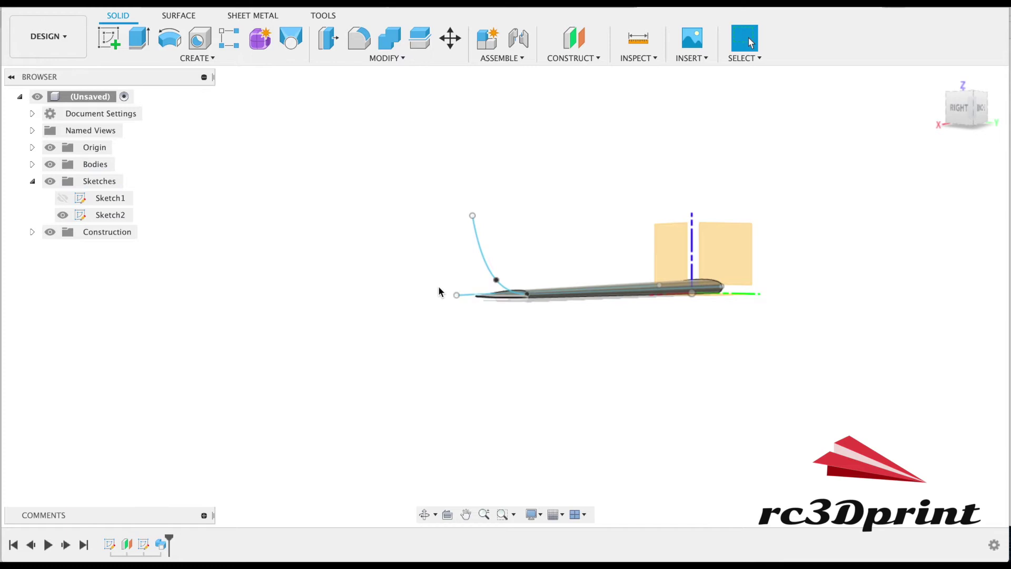
- Edit Sketch2 and trim the straight path line's portion extending beyond the wing tip
{"action": "right_click", "coordinate": [465, 293]}
{"action": "key", "text": "Escape"}
{"action": "right_click", "coordinate": [465, 294]}
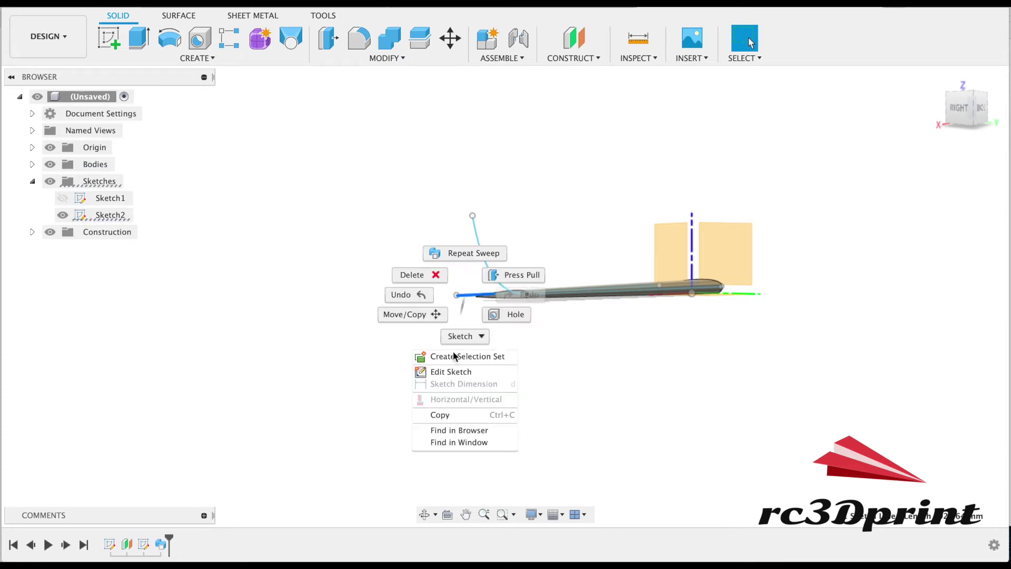
{"action": "left_click", "coordinate": [453, 372]}
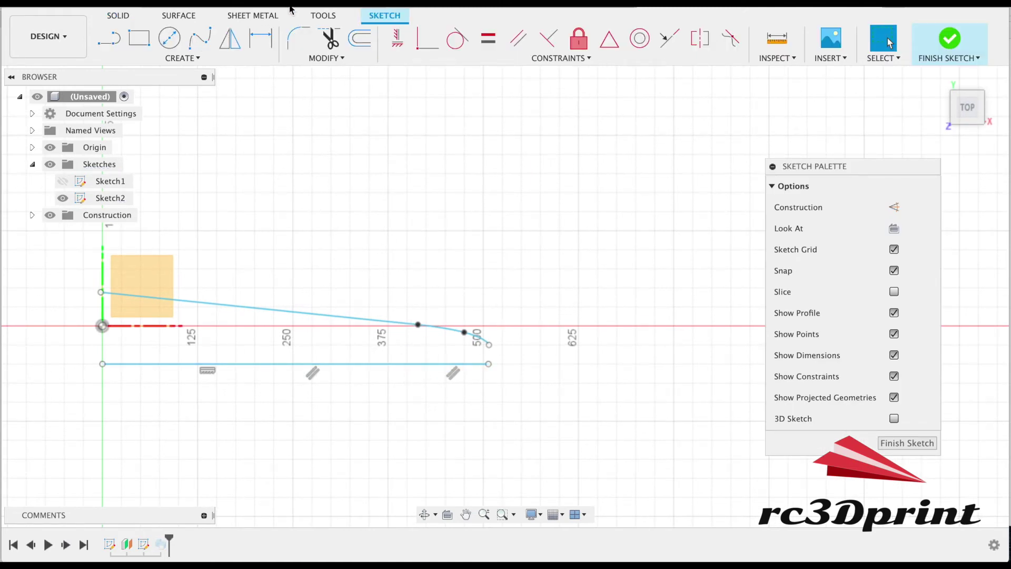
{"action": "left_click", "coordinate": [331, 49]}
{"action": "left_click", "coordinate": [457, 366]}
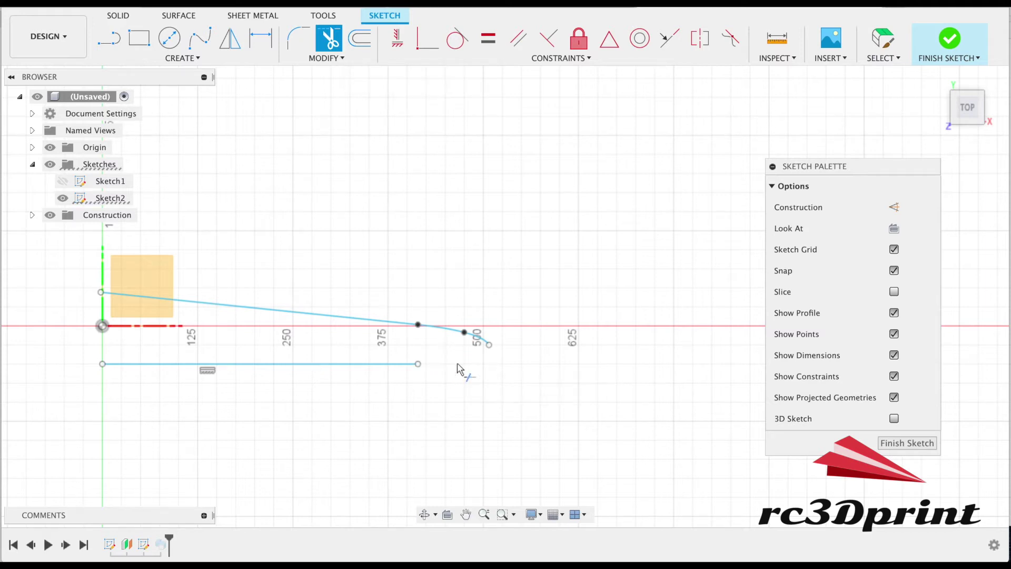
- Draw a straight three-point spline extending the trimmed line, its points in line with the guide spline's points, and finish the sketch
{"action": "left_click", "coordinate": [200, 38]}
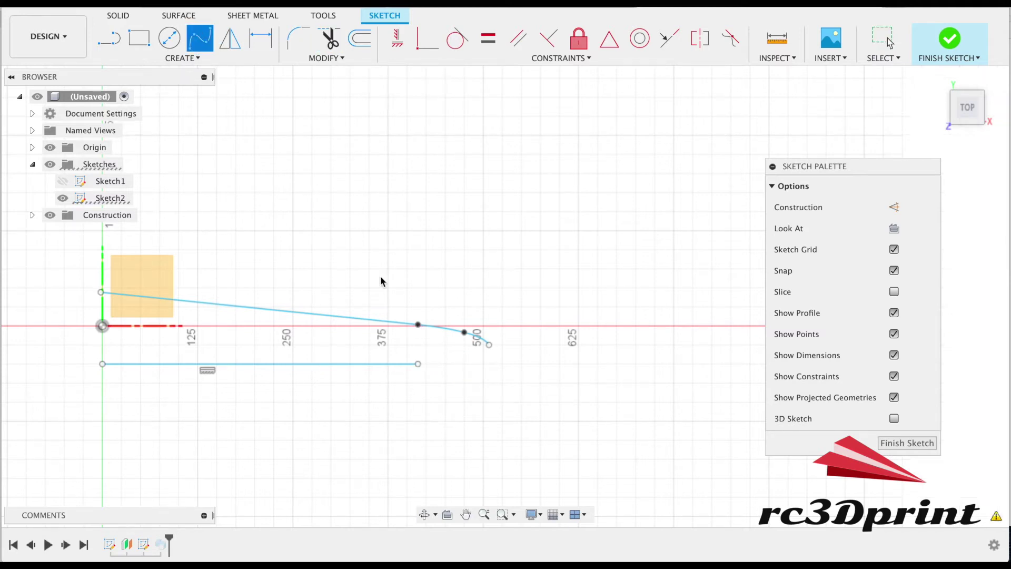
{"action": "left_click", "coordinate": [419, 364]}
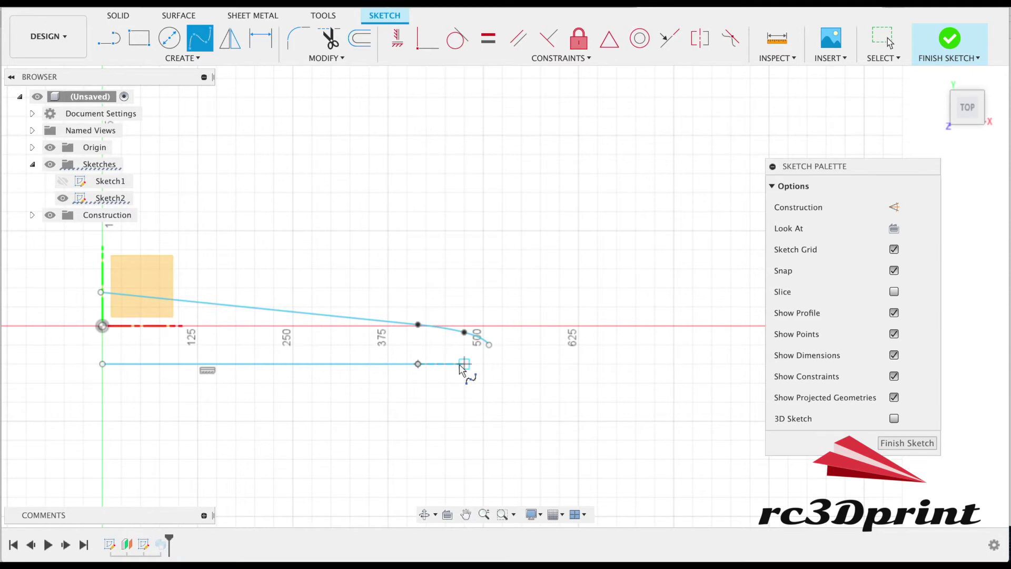
{"action": "left_click", "coordinate": [463, 363]}
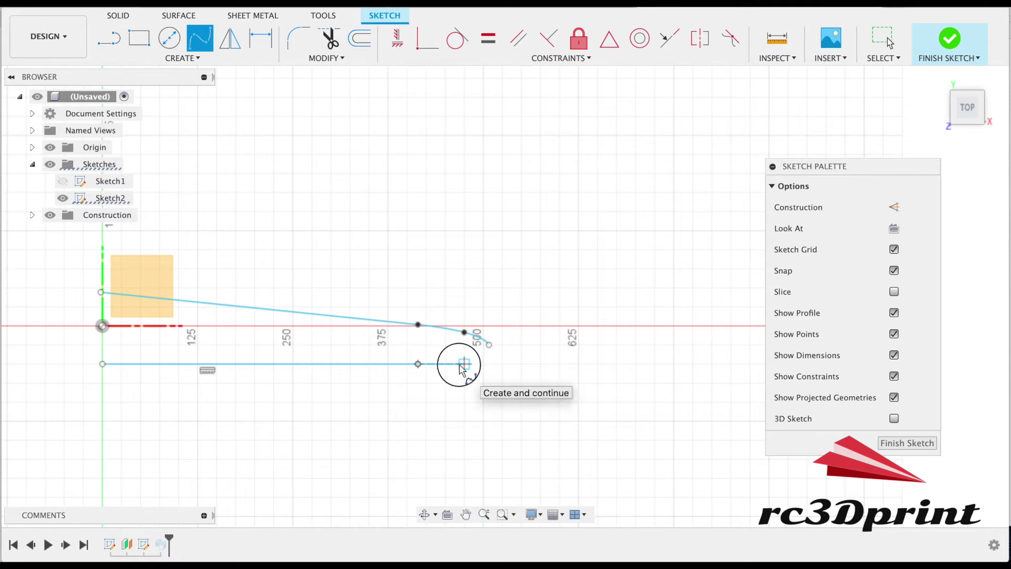
{"action": "left_click", "coordinate": [489, 363]}
{"action": "left_click", "coordinate": [489, 402]}
{"action": "left_click", "coordinate": [955, 38]}
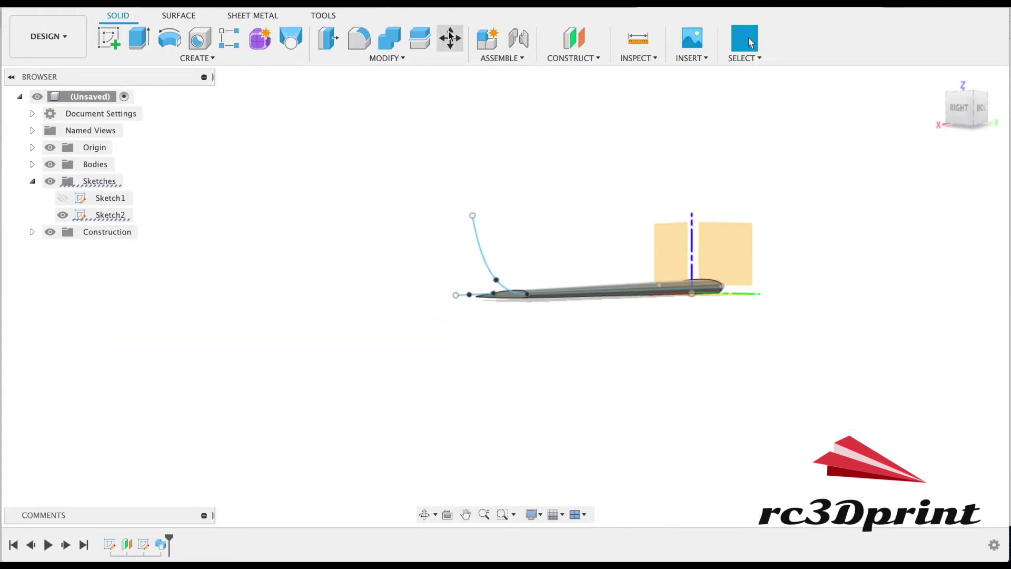
- Move the new path spline's outer end point 100 mm upward in Z
{"action": "left_click", "coordinate": [450, 36]}
{"action": "left_click", "coordinate": [456, 299]}
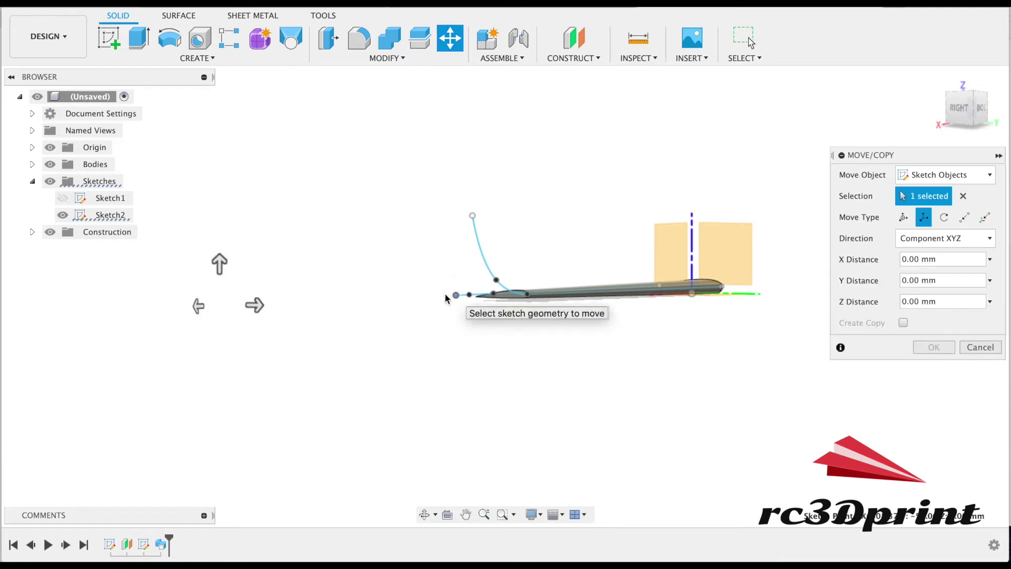
{"action": "left_click_drag", "start_coordinate": [219, 260], "coordinate": [226, 183]}
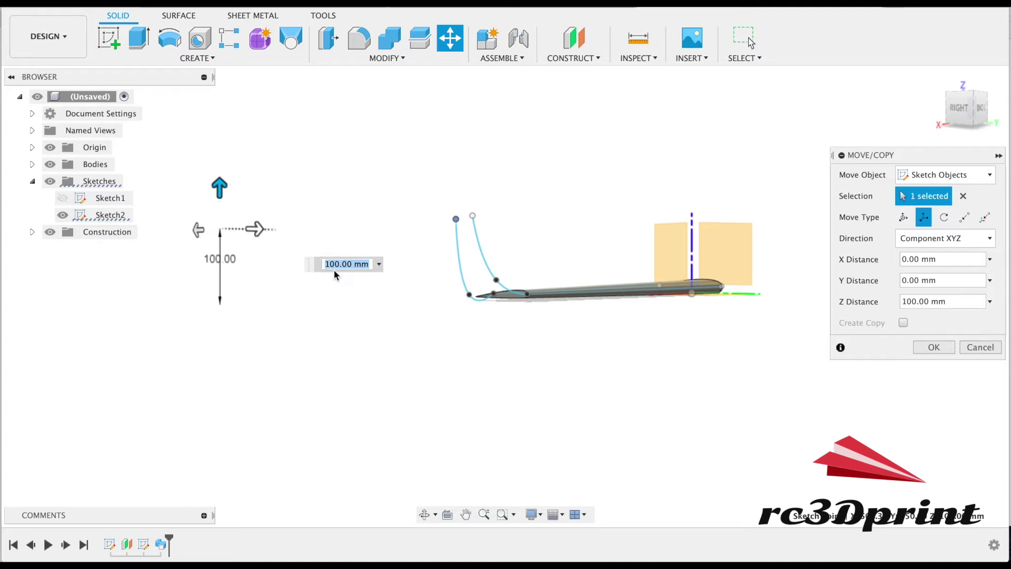
{"action": "left_click", "coordinate": [934, 347]}
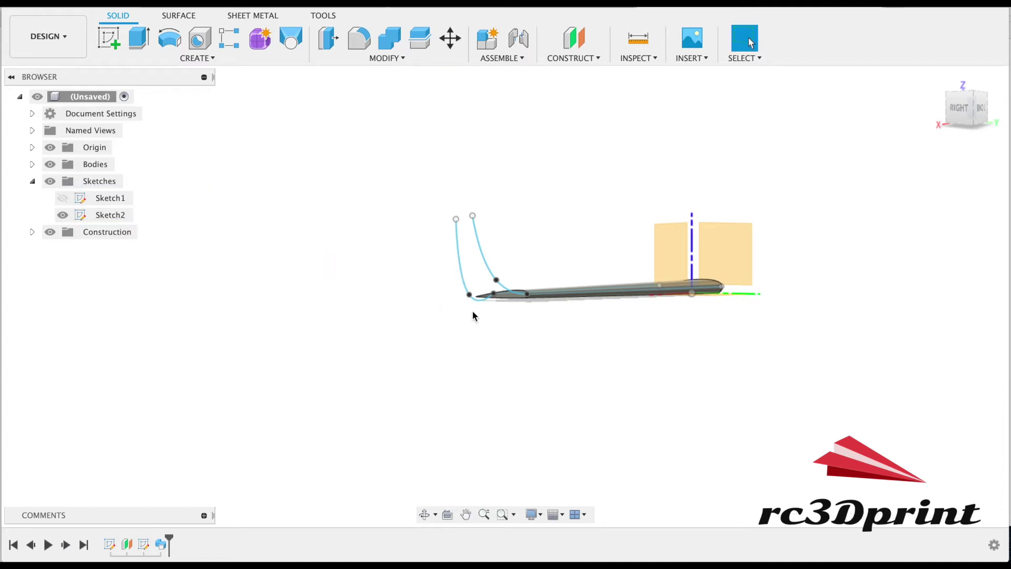
- Move the path spline's middle point 22 mm upward in Z to match the guide spline's curve
{"action": "left_click", "coordinate": [387, 58]}
{"action": "left_click", "coordinate": [450, 38]}
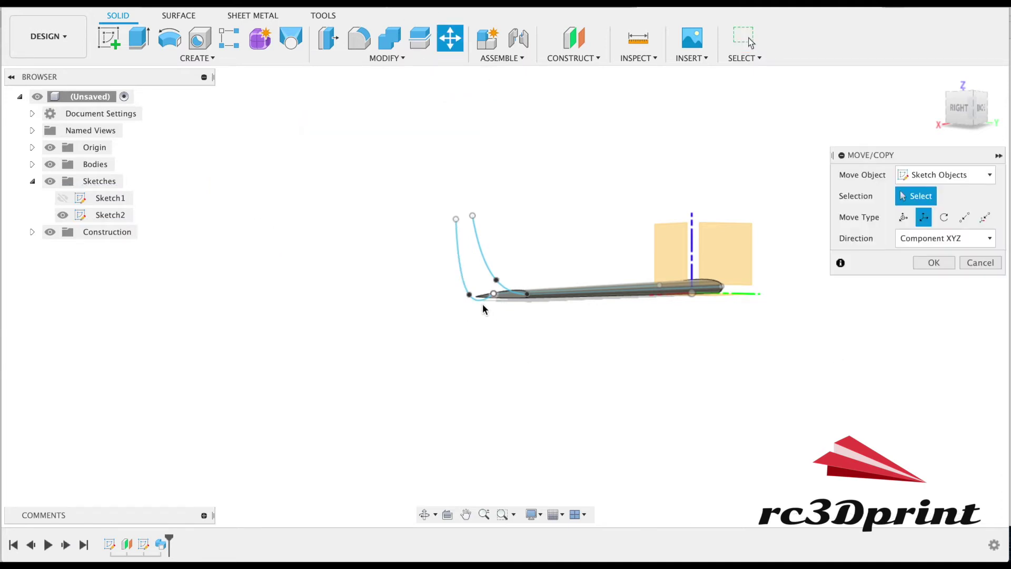
{"action": "left_click", "coordinate": [470, 296]}
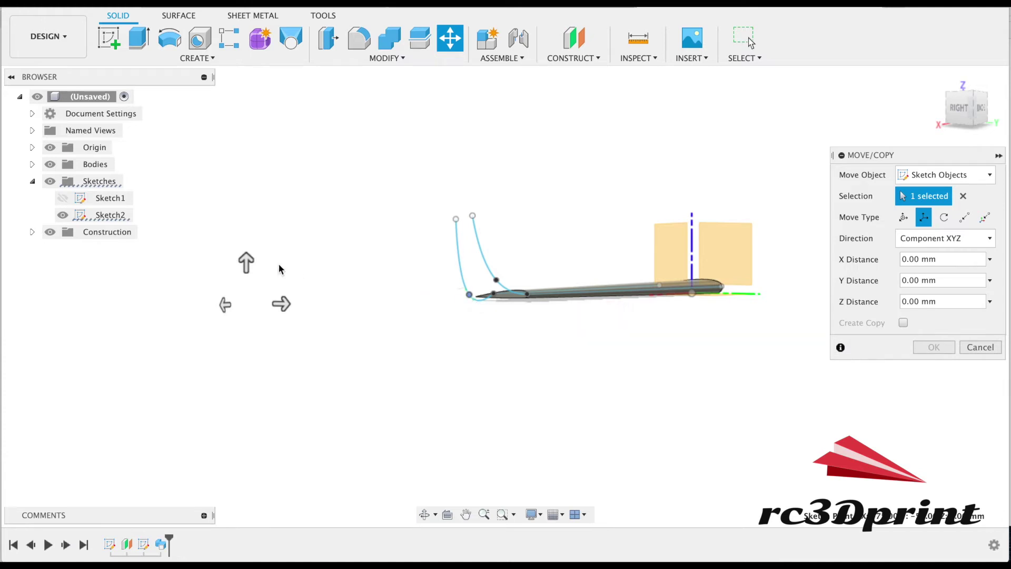
{"action": "left_click_drag", "start_coordinate": [245, 263], "coordinate": [248, 250]}
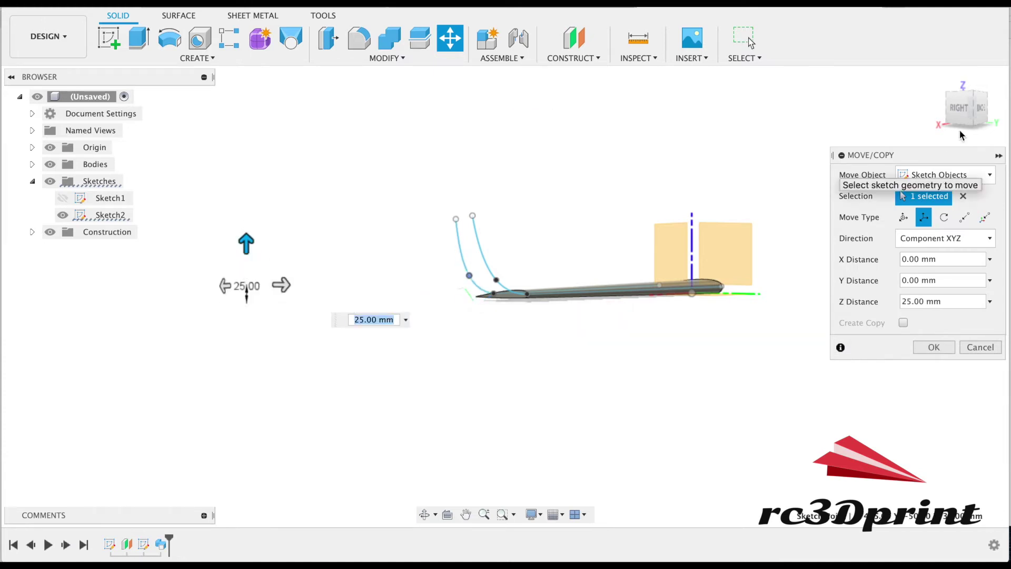
{"action": "left_click", "coordinate": [978, 109]}
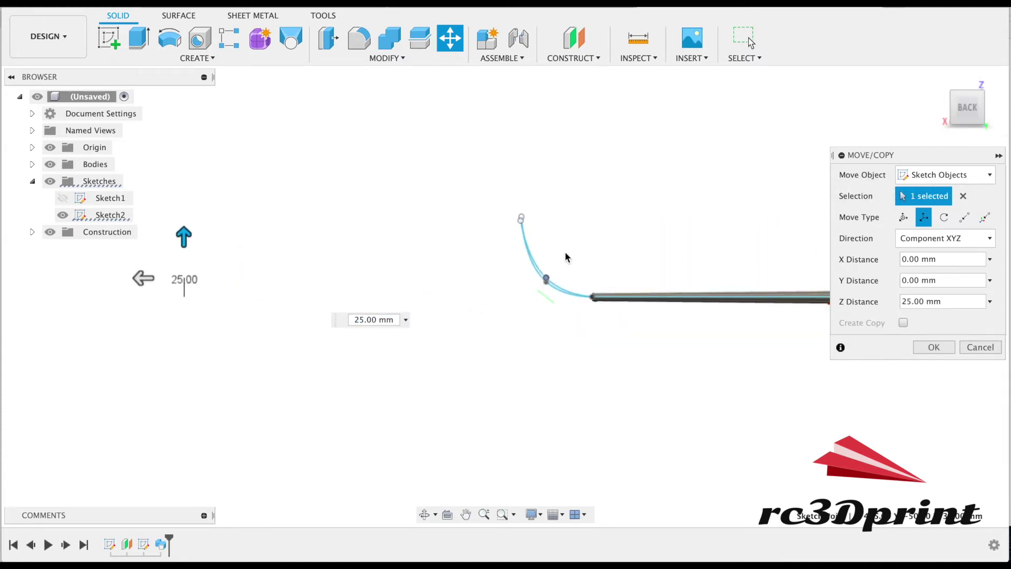
{"action": "left_click", "coordinate": [548, 284]}
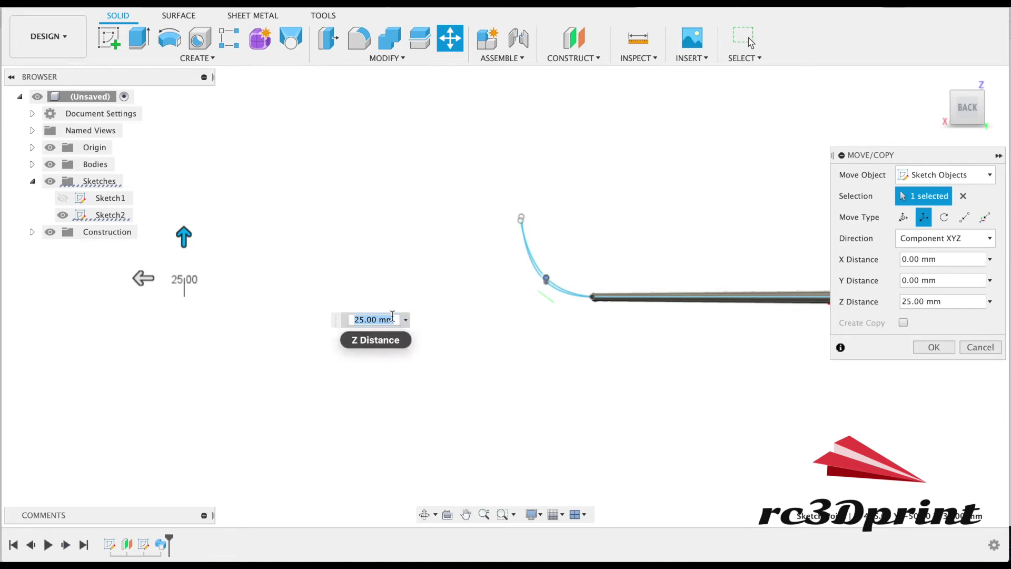
{"action": "type", "text": "23"}
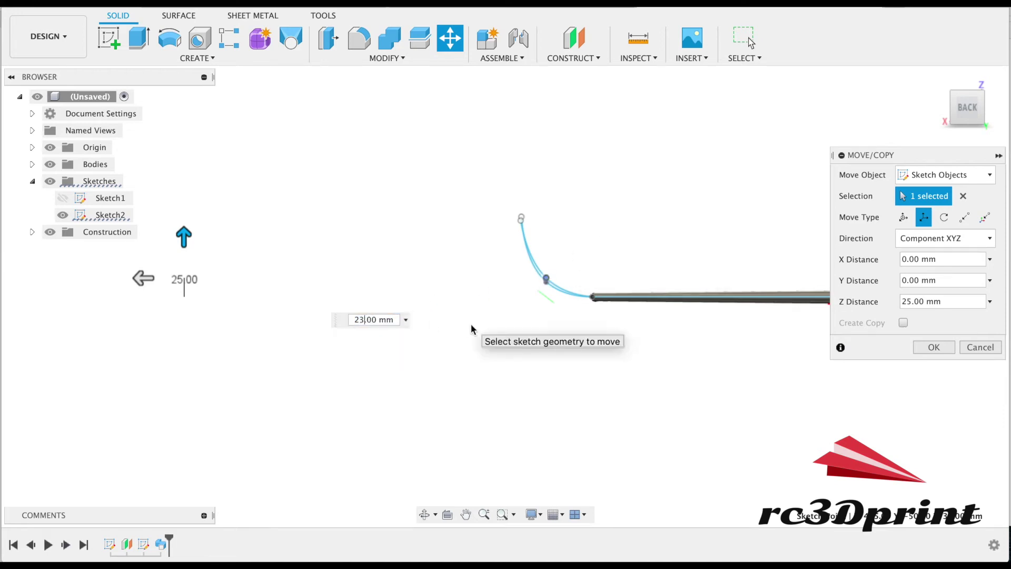
{"action": "key", "text": "Return"}
{"action": "key", "text": "BackSpace"}
{"action": "type", "text": "2"}
{"action": "key", "text": "Return"}
{"action": "key", "text": "Return"}
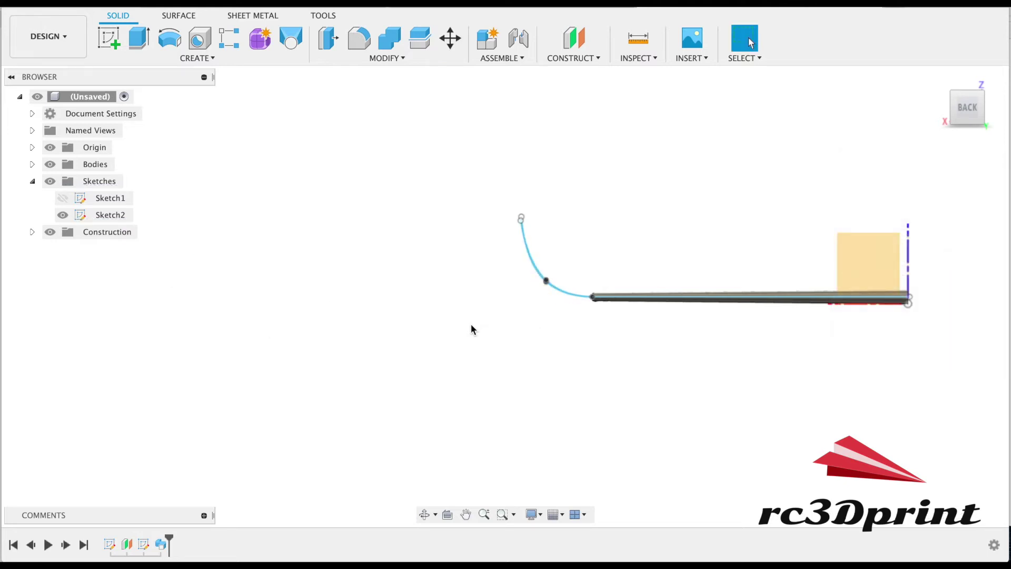
{"action": "left_click_drag", "start_coordinate": [954, 121], "coordinate": [562, 174]}
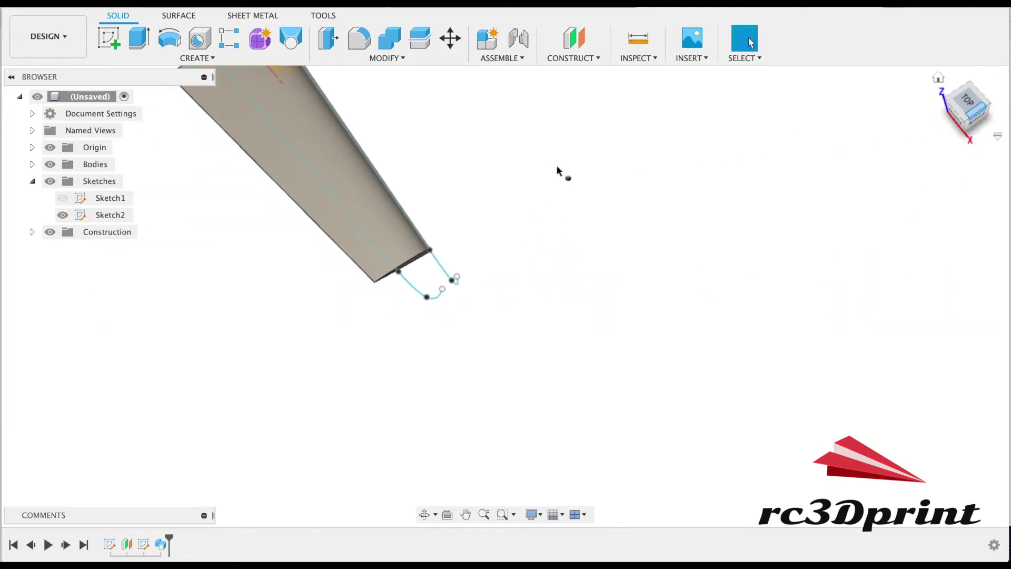
- Start a Path + Guide Rail sweep with the wing's end face as profile, the leading-edge spline as path and the inner spline as guide rail
{"action": "left_click", "coordinate": [197, 58]}
{"action": "left_click", "coordinate": [146, 166]}
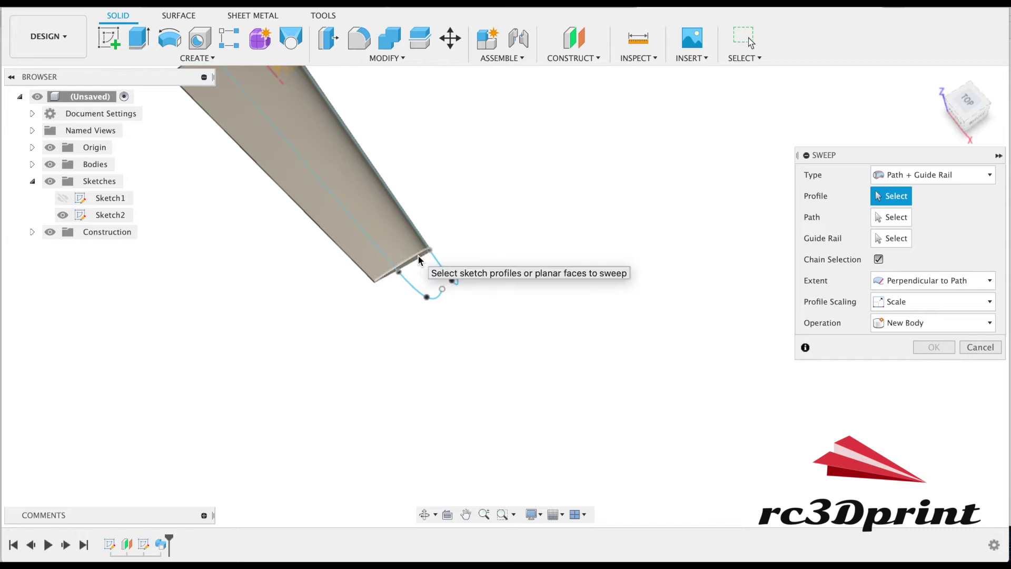
{"action": "left_click", "coordinate": [416, 265]}
{"action": "scroll", "coordinate": [648, 288], "scroll_direction": "up", "scroll_amount": 3}
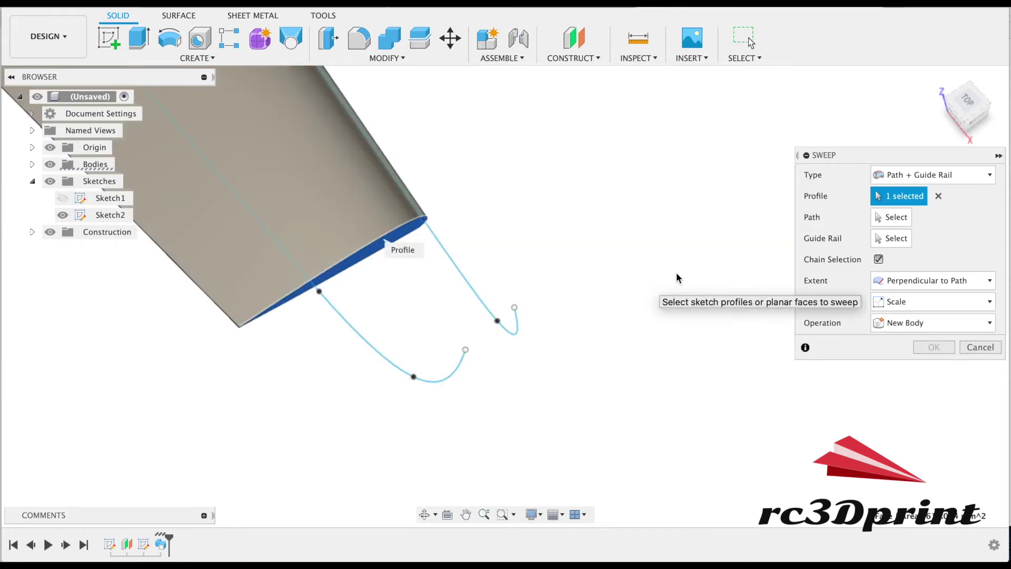
{"action": "left_click", "coordinate": [891, 217]}
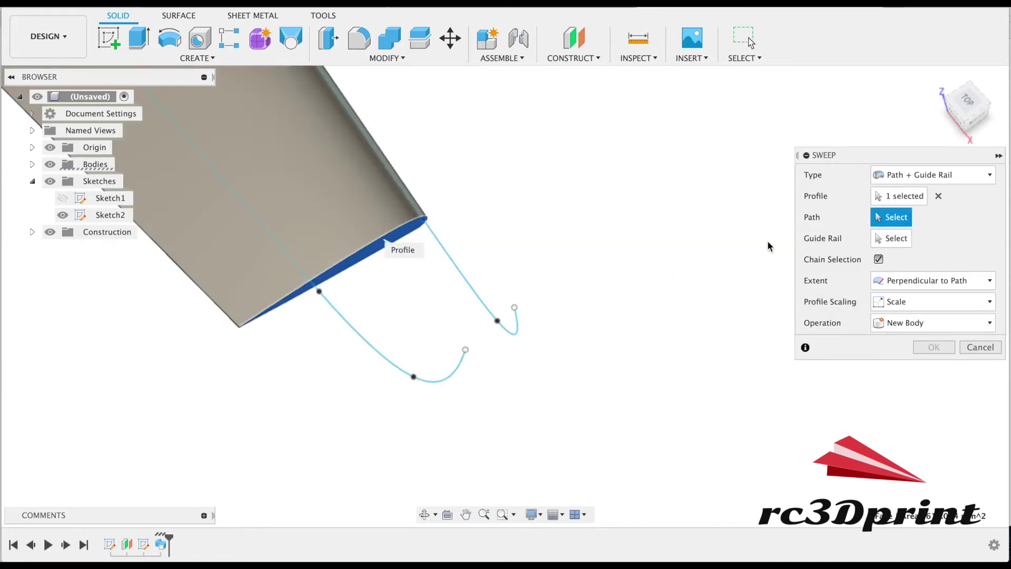
{"action": "left_click", "coordinate": [470, 285]}
{"action": "left_click", "coordinate": [367, 346]}
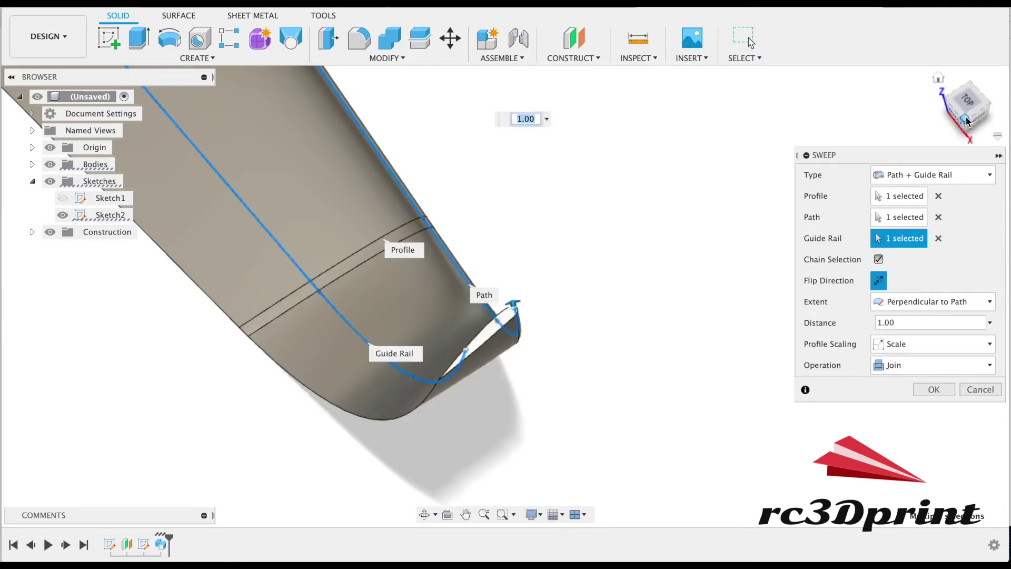
- Set the sweep operation to New Body, complete the upswept wing tip, and hide Sketch2
{"action": "left_click_drag", "start_coordinate": [967, 120], "coordinate": [758, 100]}
{"action": "scroll", "coordinate": [474, 426], "scroll_direction": "down", "scroll_amount": 2}
{"action": "left_click", "coordinate": [931, 369]}
{"action": "left_click", "coordinate": [907, 428]}
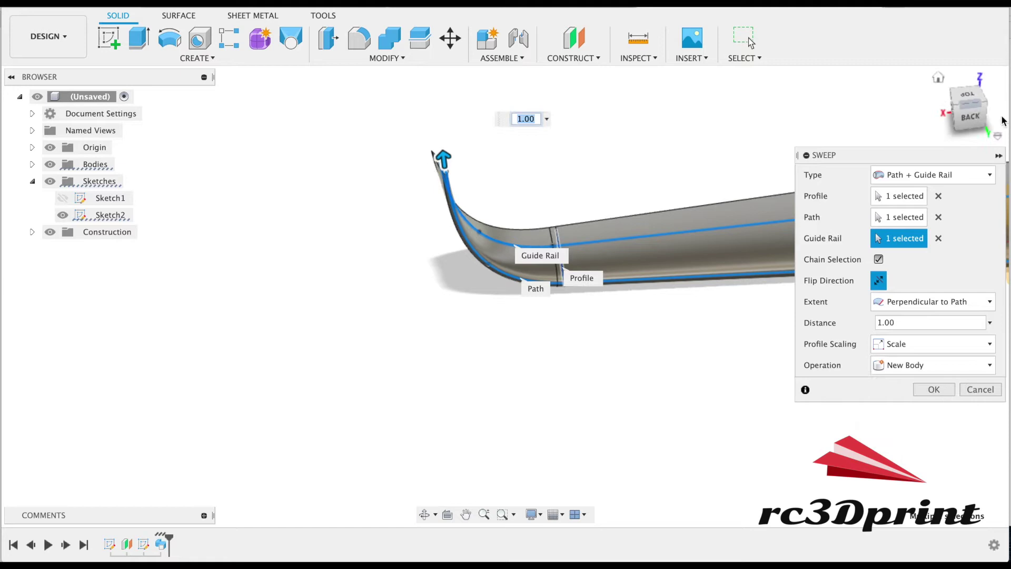
{"action": "left_click", "coordinate": [970, 116]}
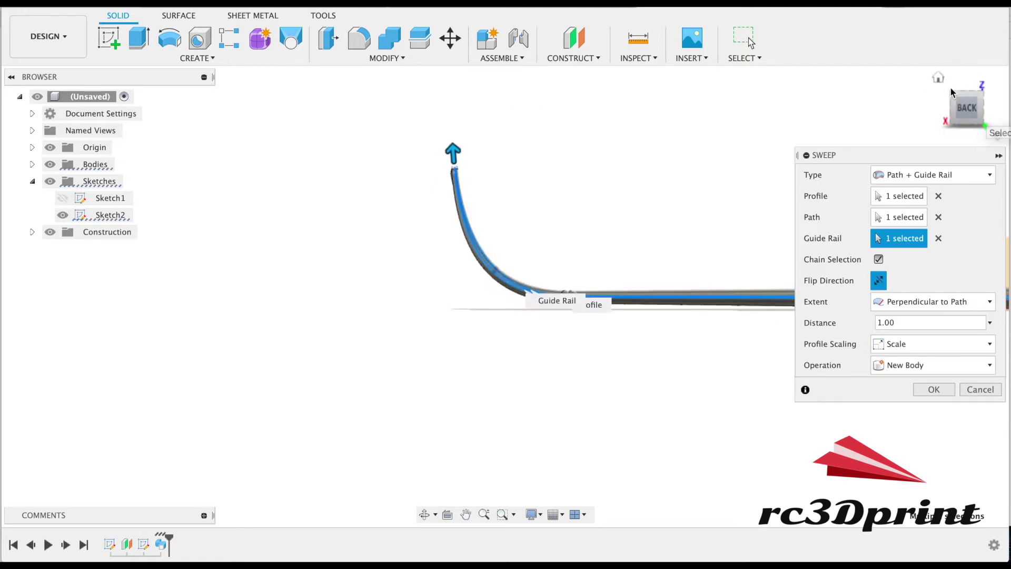
{"action": "left_click", "coordinate": [944, 390]}
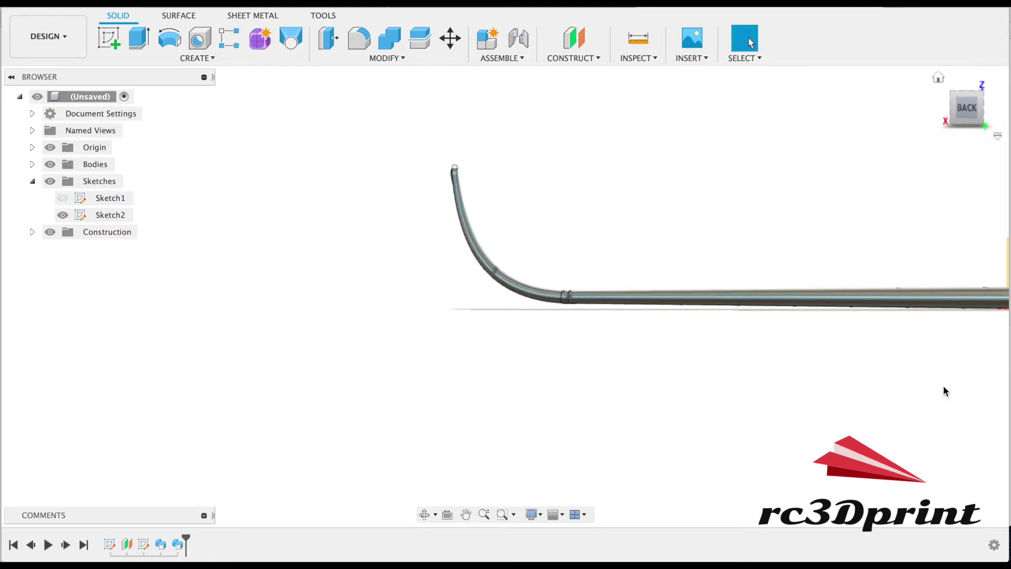
{"action": "left_click", "coordinate": [63, 215]}
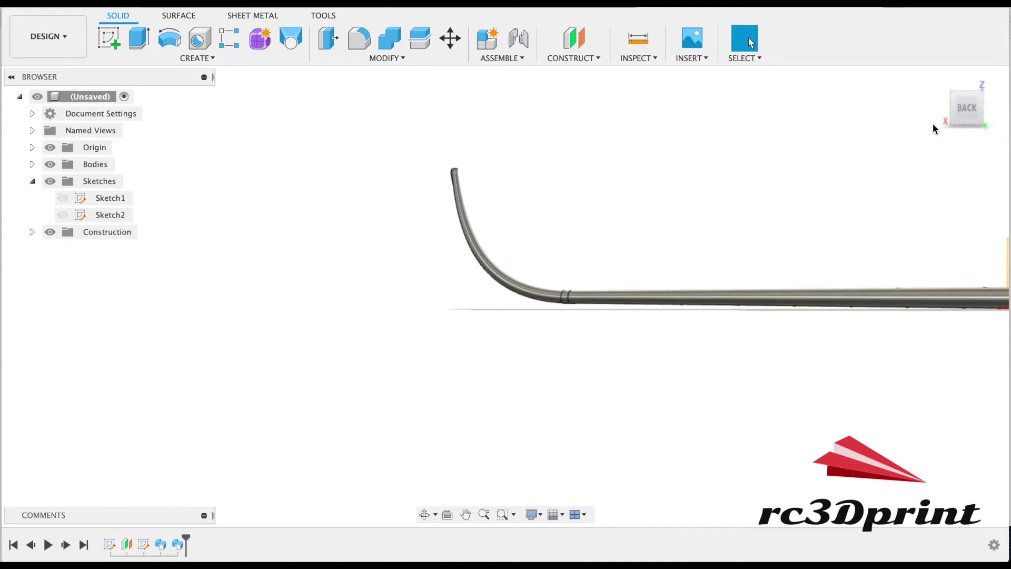
- Edit Sketch2 and draw a three-point spline from the leading-edge spline's outer end, curving back toward the trailing edge
{"action": "left_click_drag", "start_coordinate": [973, 115], "coordinate": [841, 106]}
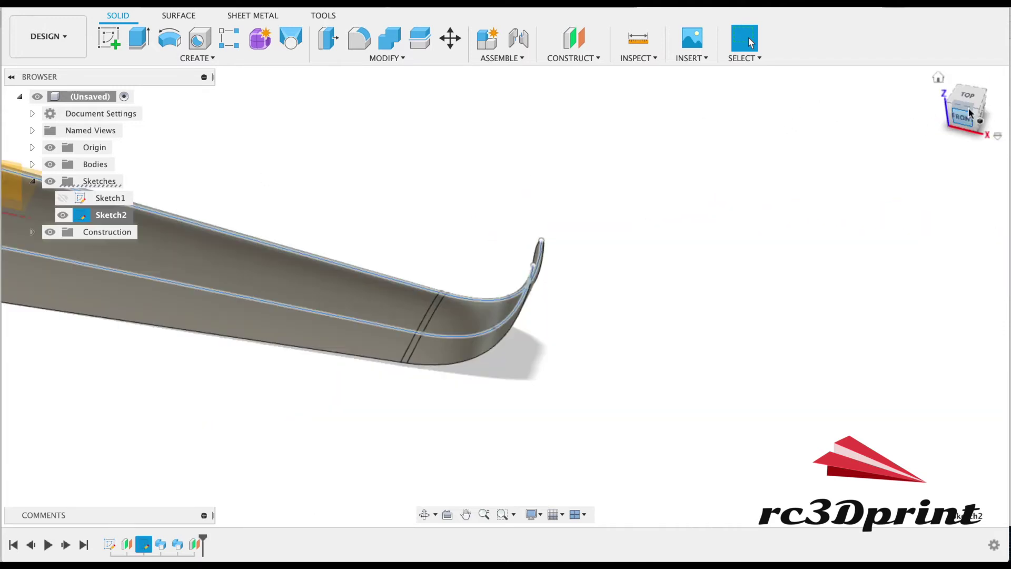
{"action": "left_click_drag", "start_coordinate": [812, 110], "coordinate": [732, 121]}
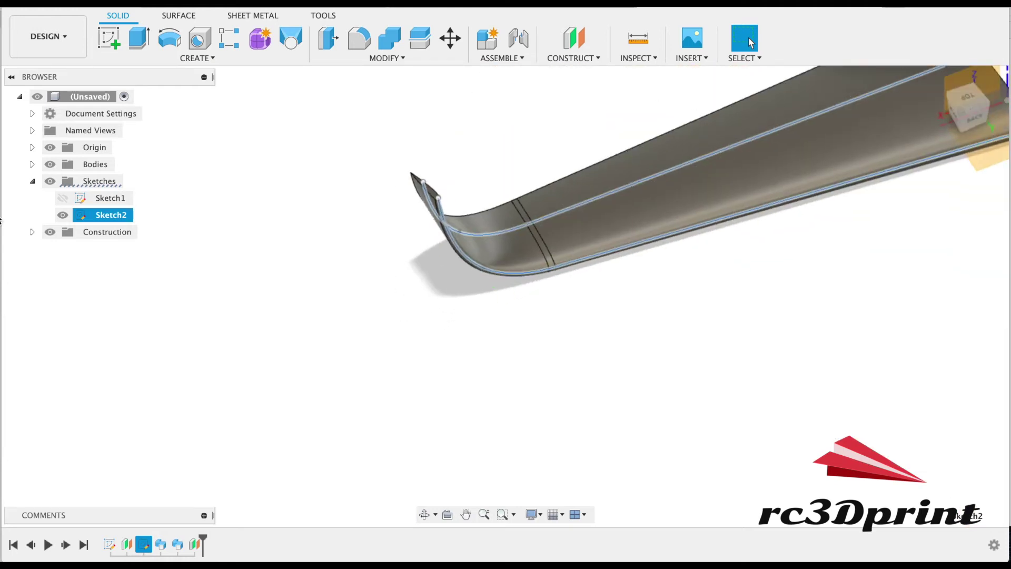
{"action": "right_click", "coordinate": [115, 217]}
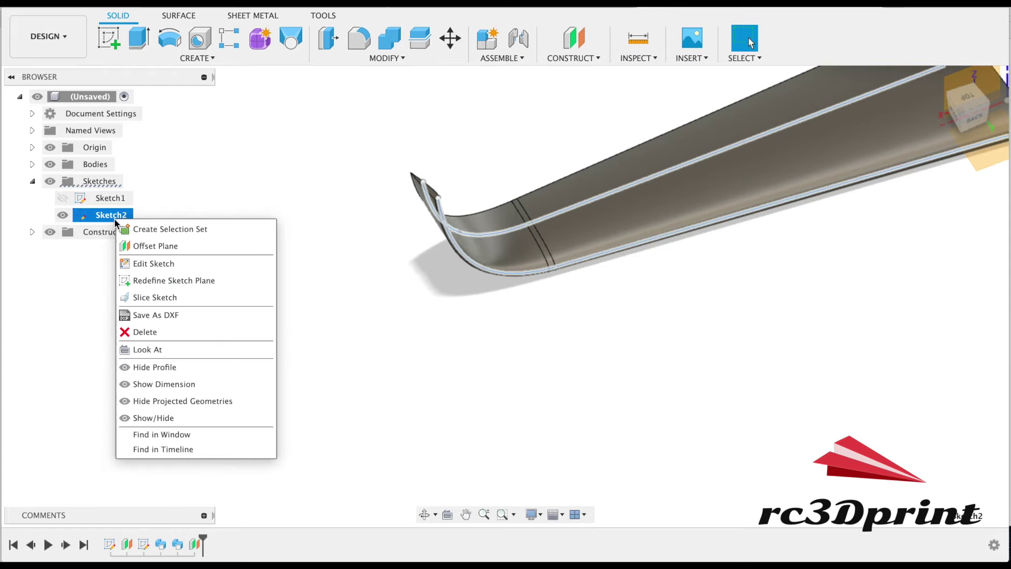
{"action": "left_click", "coordinate": [134, 264]}
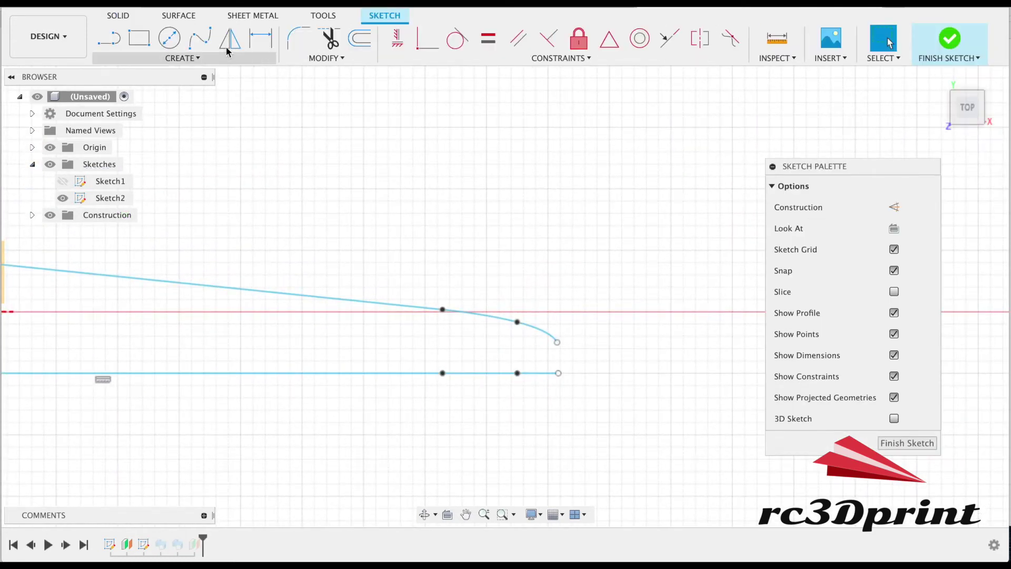
{"action": "left_click", "coordinate": [200, 38]}
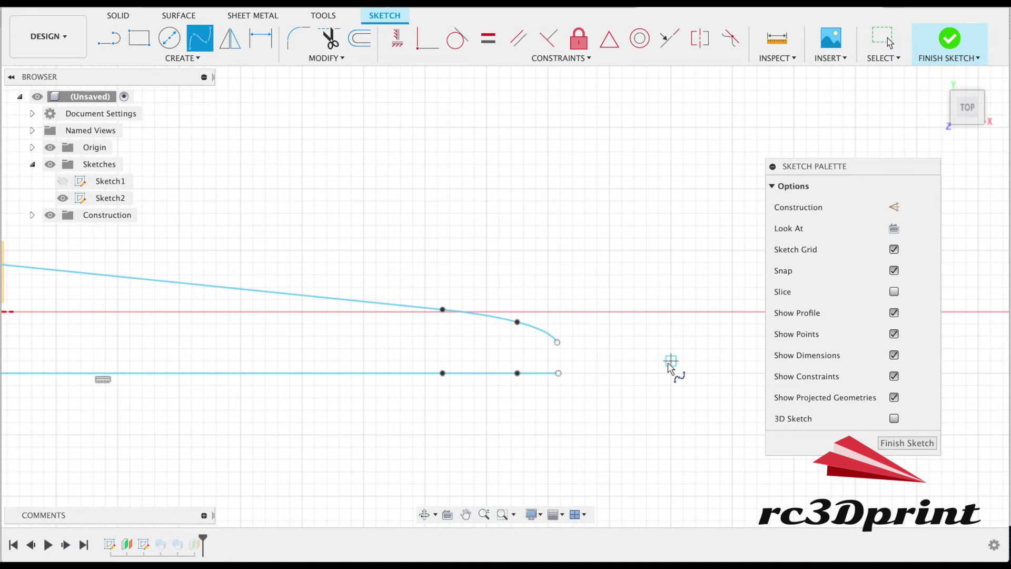
{"action": "left_click", "coordinate": [557, 343]}
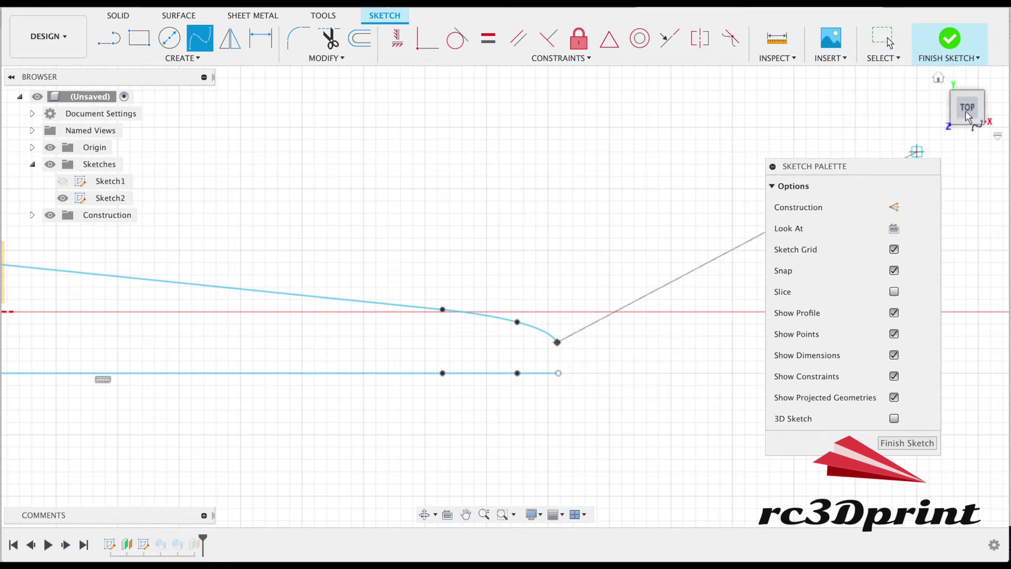
{"action": "mouse_move", "coordinate": [967, 116]}
{"action": "left_mouse_down"}
{"action": "mouse_move", "coordinate": [954, 100]}
{"action": "mouse_move", "coordinate": [948, 123]}
{"action": "mouse_move", "coordinate": [966, 106]}
{"action": "left_mouse_up"}
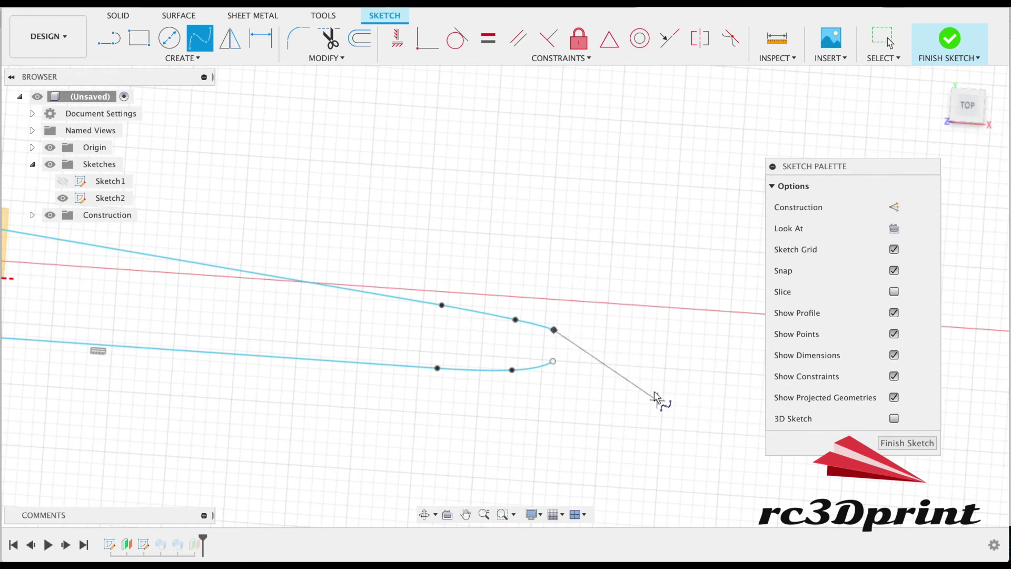
{"action": "left_click", "coordinate": [602, 402]}
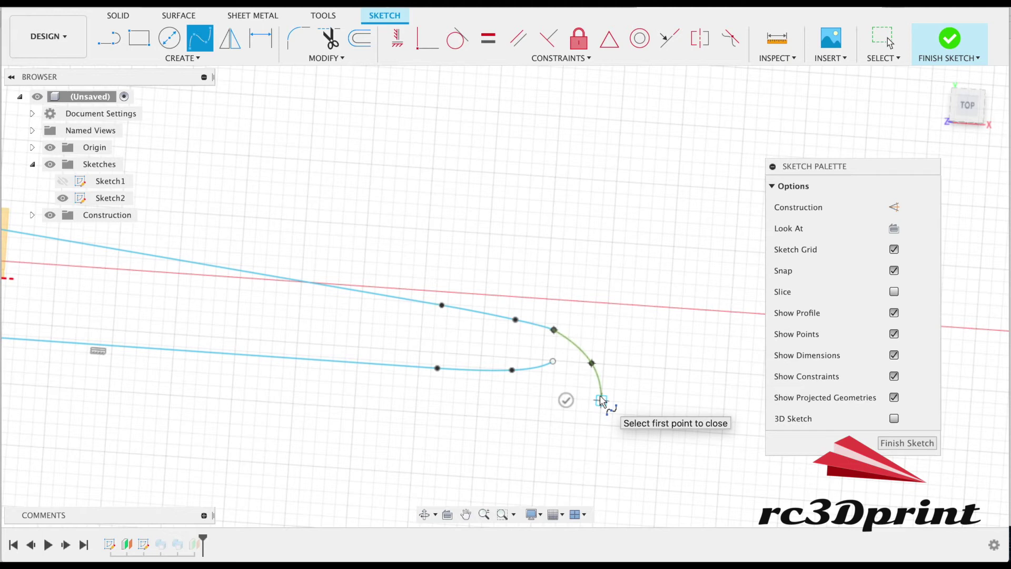
{"action": "left_click", "coordinate": [566, 400]}
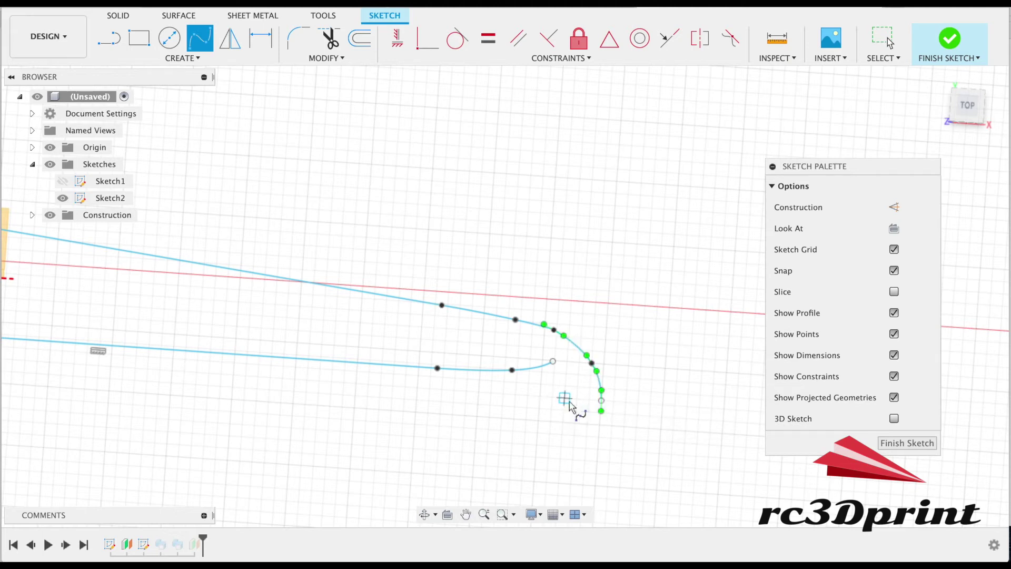
- Draw a second three-point spline from the inner spline's outer end, curving toward the trailing edge, and finish the sketch
{"action": "left_click", "coordinate": [551, 363]}
{"action": "left_click", "coordinate": [552, 361]}
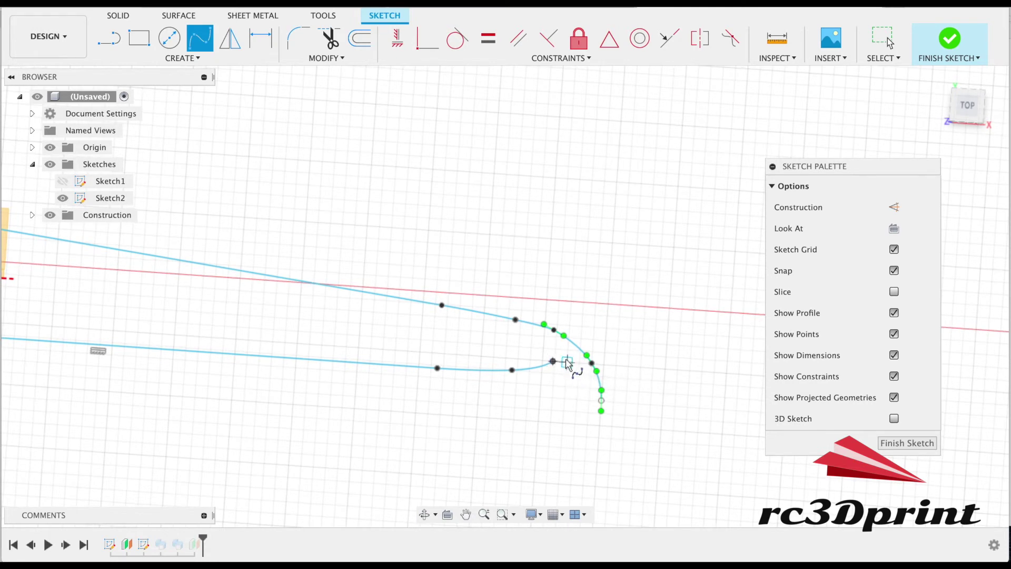
{"action": "left_click", "coordinate": [566, 362]}
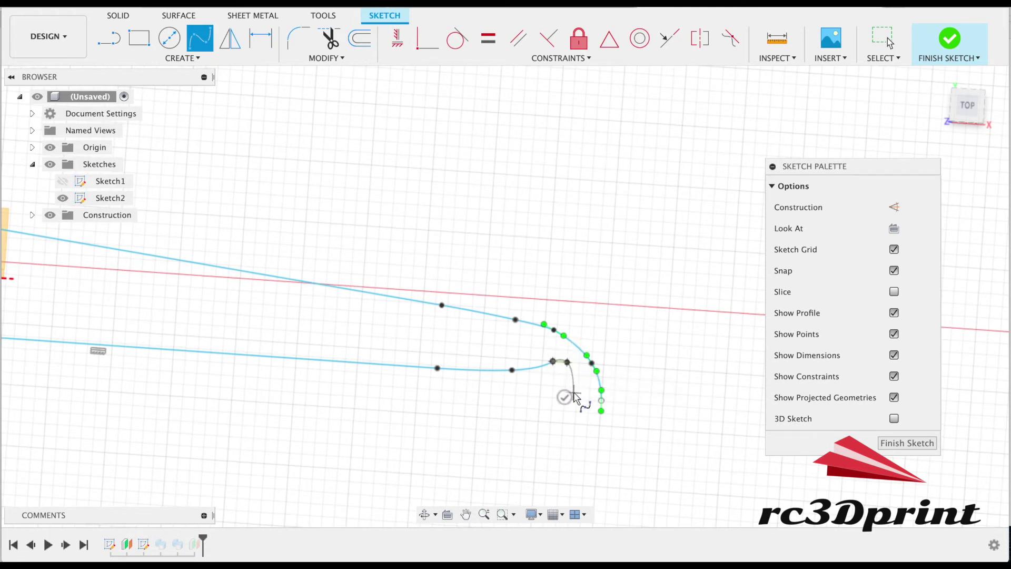
{"action": "left_click", "coordinate": [578, 387]}
{"action": "left_click", "coordinate": [543, 394]}
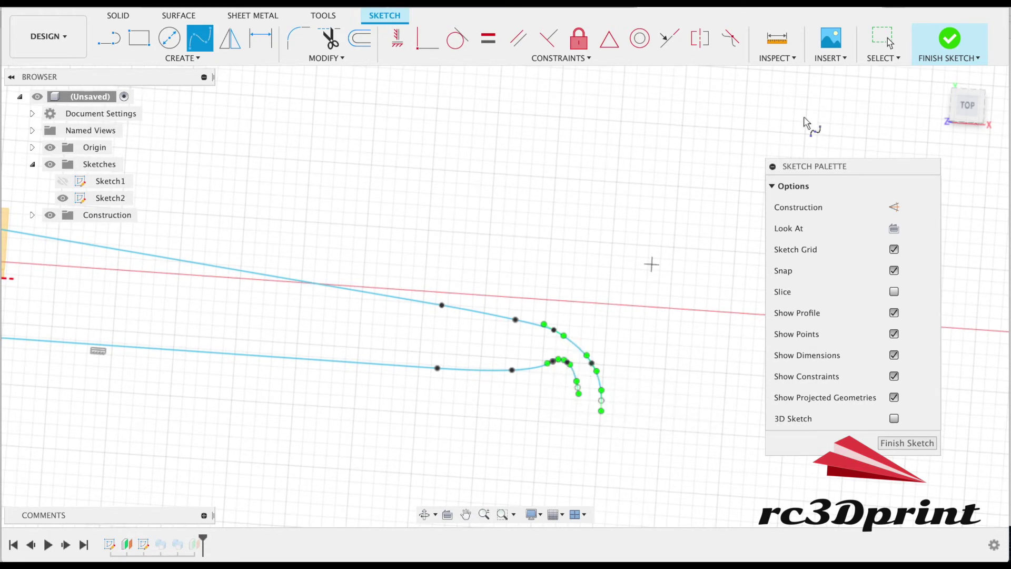
{"action": "left_click", "coordinate": [949, 39]}
- Move the middle and outer end points of both new splines 80 mm upward in Z
{"action": "mouse_move", "coordinate": [992, 85]}
{"action": "middle_mouse_down", "text": "shift"}
{"action": "mouse_move", "coordinate": [932, 81]}
{"action": "mouse_move", "coordinate": [925, 50]}
{"action": "mouse_move", "coordinate": [637, 37]}
{"action": "middle_mouse_up", "text": "shift"}
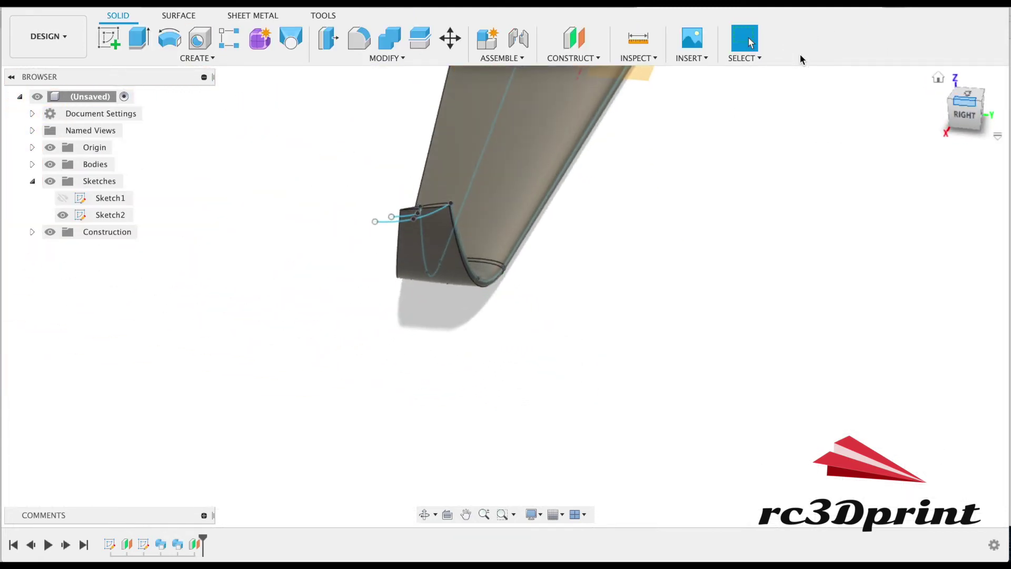
{"action": "left_click", "coordinate": [450, 38]}
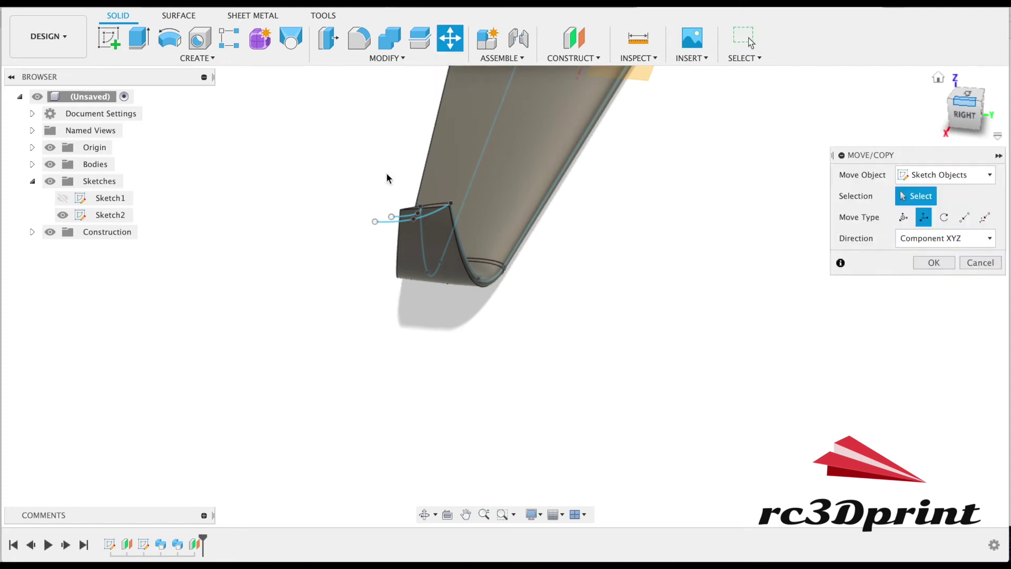
{"action": "left_click", "coordinate": [375, 221]}
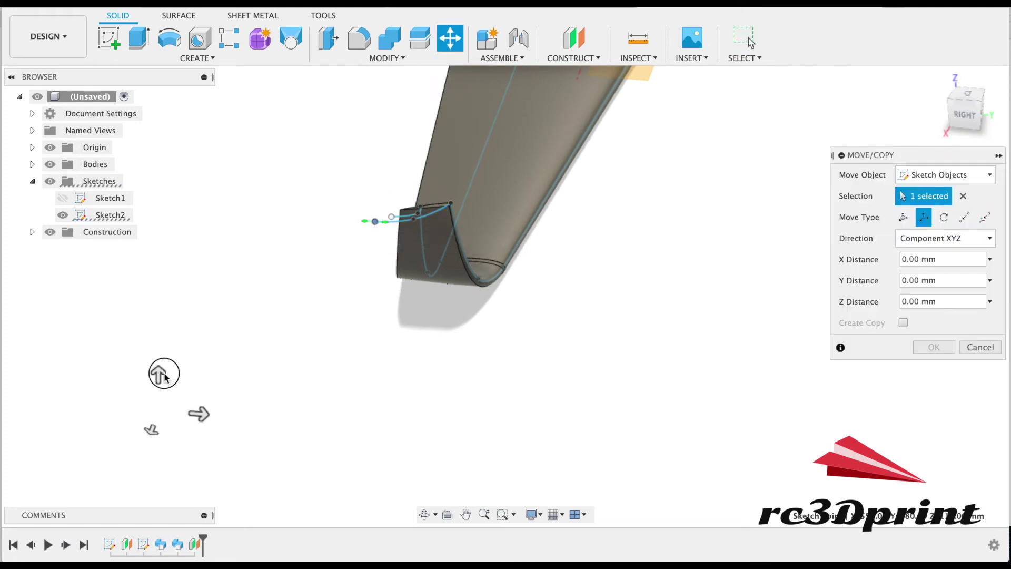
{"action": "left_click_drag", "start_coordinate": [158, 372], "coordinate": [158, 287]}
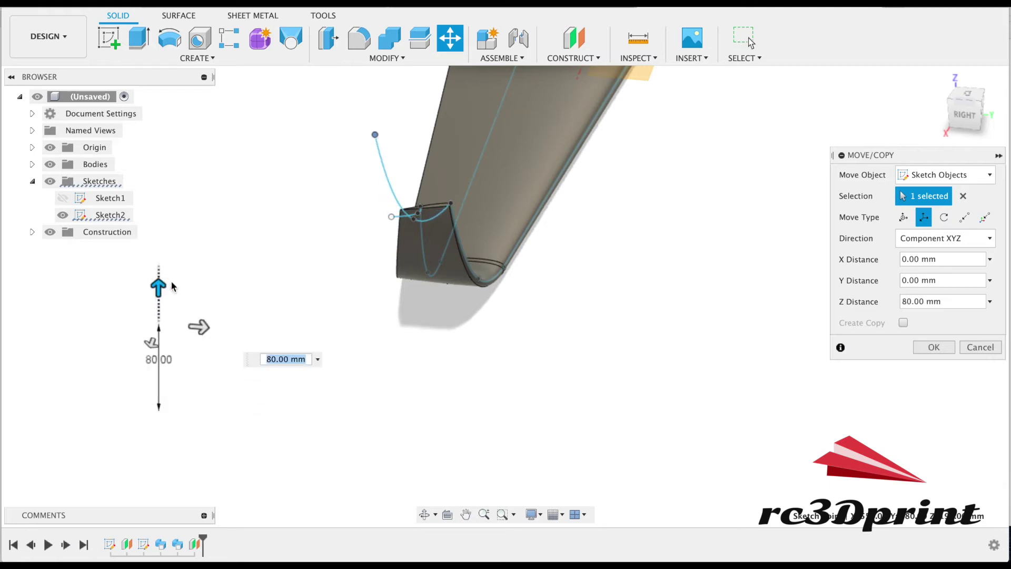
{"action": "left_click", "coordinate": [415, 226]}
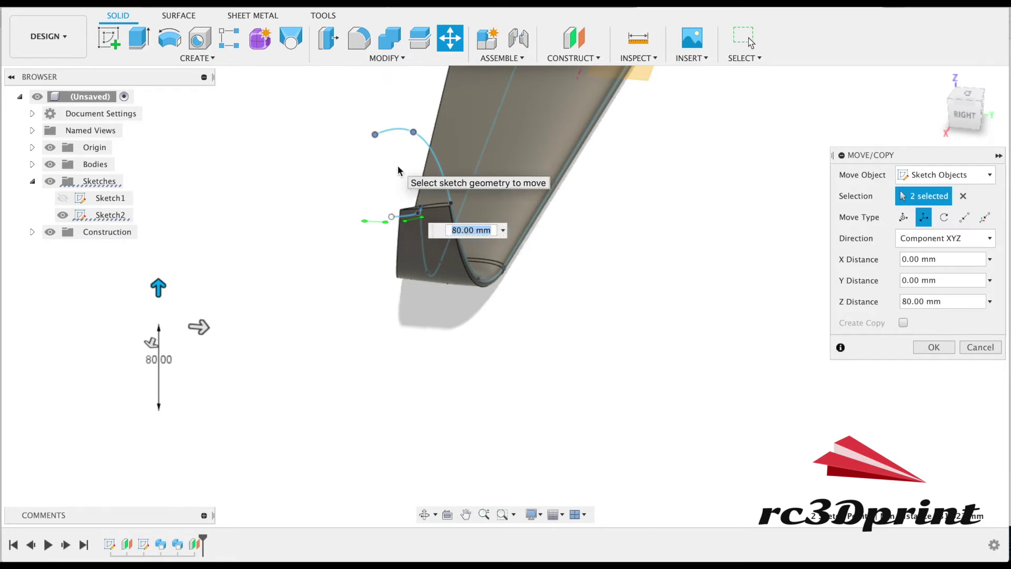
{"action": "scroll", "coordinate": [363, 176], "scroll_direction": "up", "scroll_amount": 2}
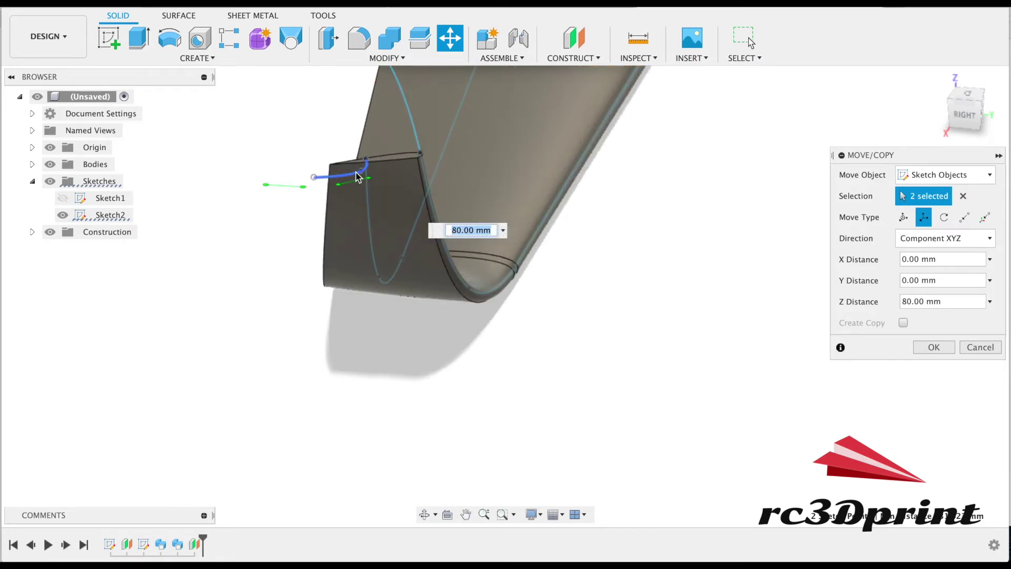
{"action": "left_click", "coordinate": [362, 173]}
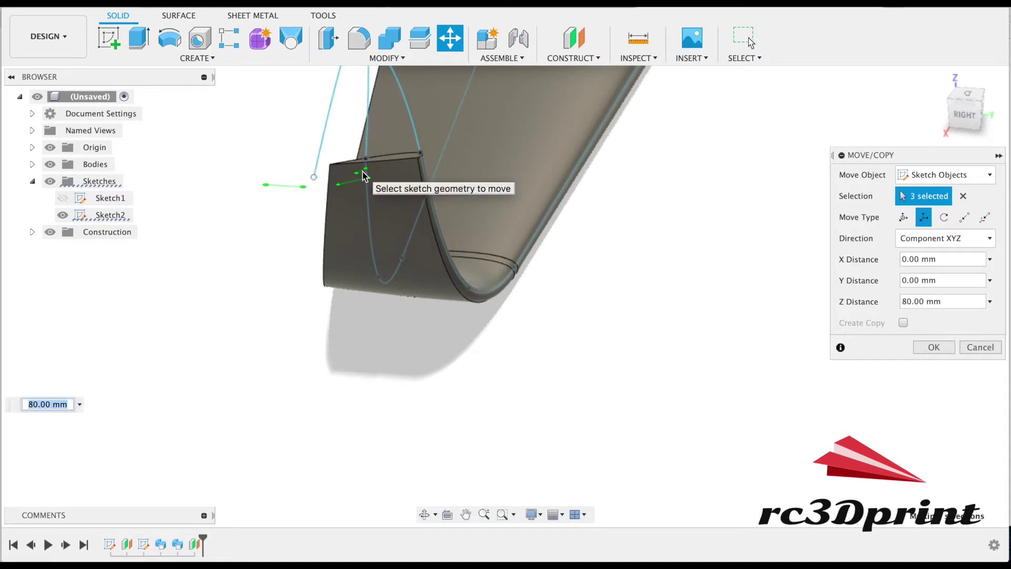
{"action": "left_click", "coordinate": [315, 184]}
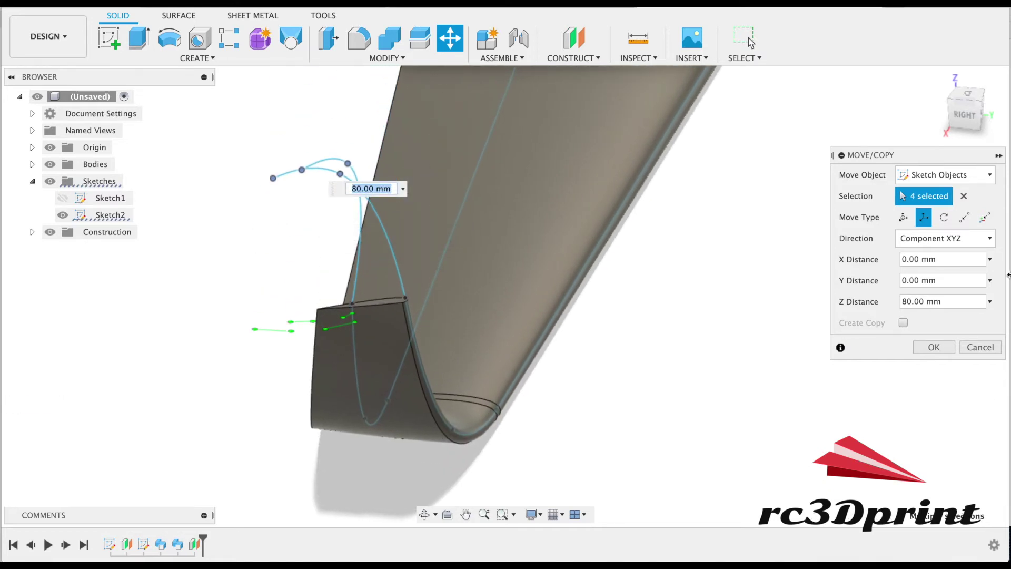
{"action": "left_click", "coordinate": [935, 347]}
- Try to move only the outer end point of the new leading-edge spline -20 mm in X
{"action": "middle_click_drag", "start_coordinate": [937, 101], "coordinate": [793, 83], "text": "shift"}
{"action": "scroll", "coordinate": [441, 167], "scroll_direction": "up", "scroll_amount": 5}
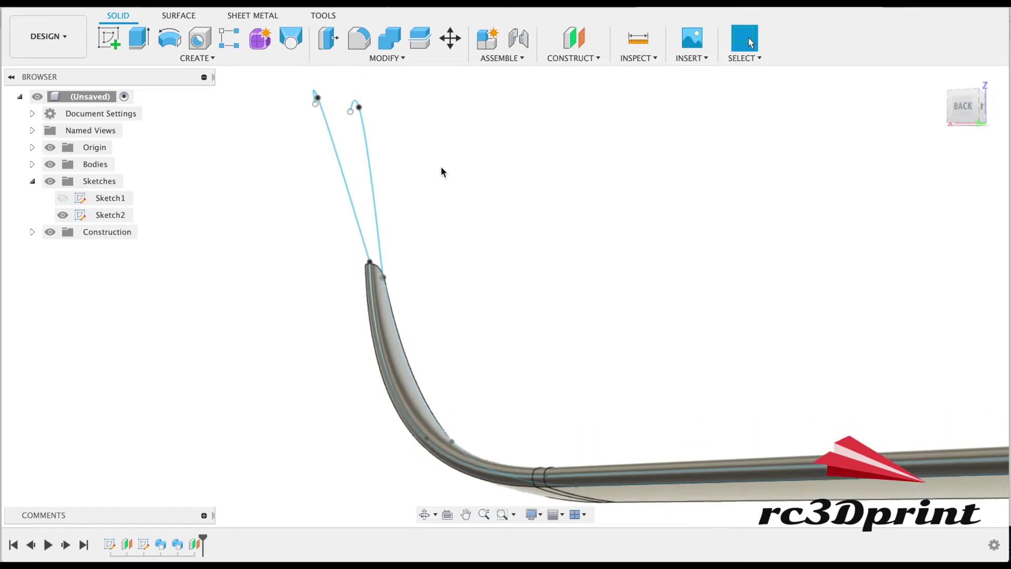
{"action": "left_click", "coordinate": [449, 42]}
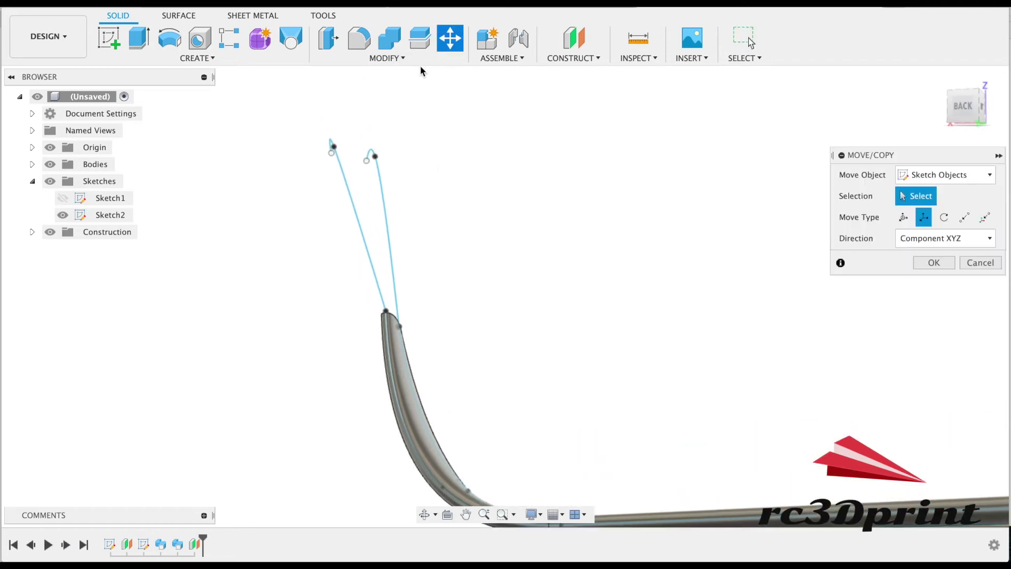
{"action": "left_click", "coordinate": [335, 152]}
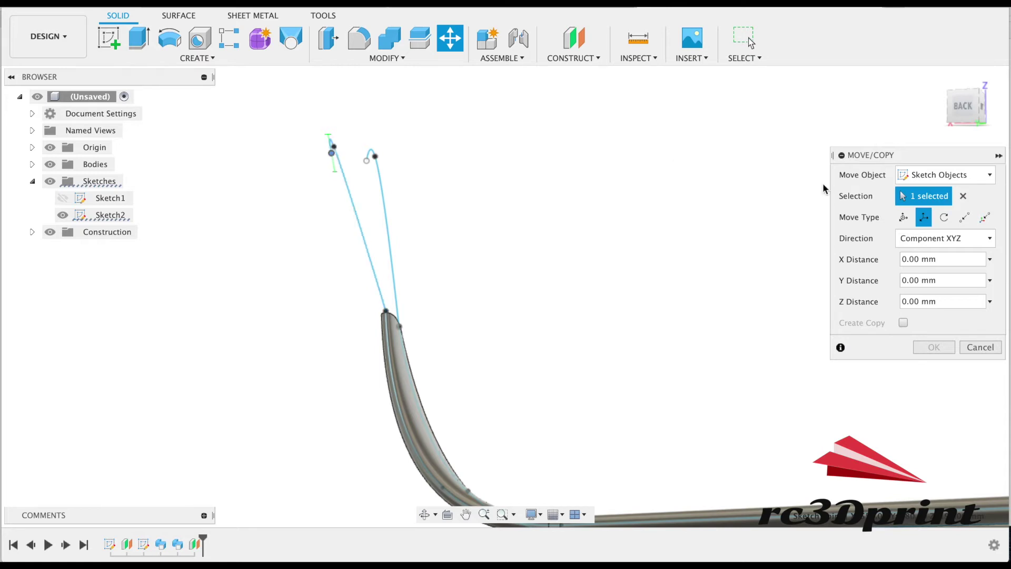
{"action": "scroll", "coordinate": [259, 293], "scroll_direction": "down", "scroll_amount": 5}
{"action": "scroll", "coordinate": [255, 296], "scroll_direction": "left", "scroll_amount": 5}
{"action": "scroll", "coordinate": [374, 279], "scroll_direction": "up", "scroll_amount": 3}
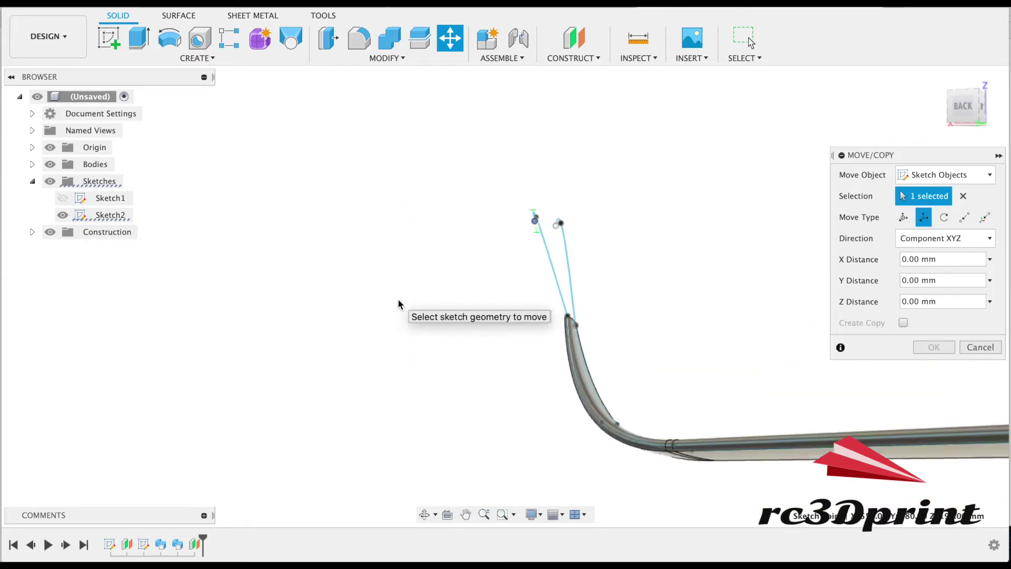
{"action": "scroll", "coordinate": [398, 305], "scroll_direction": "down", "scroll_amount": 5}
{"action": "left_click", "coordinate": [328, 212]}
{"action": "mouse_move", "coordinate": [327, 212]}
{"action": "left_mouse_down"}
{"action": "mouse_move", "coordinate": [340, 212]}
{"action": "mouse_move", "coordinate": [327, 212]}
{"action": "left_mouse_up"}
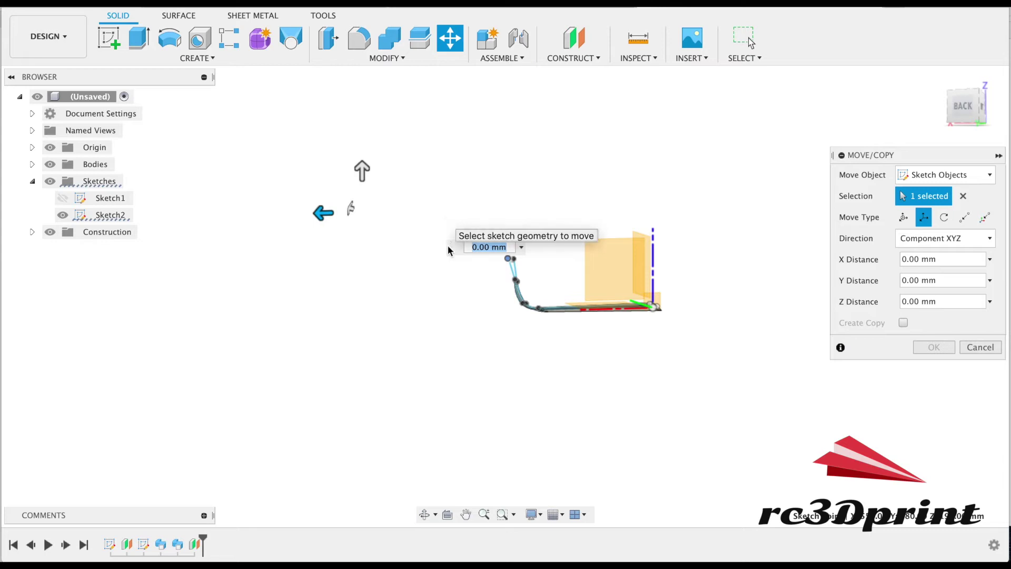
{"action": "left_click", "coordinate": [965, 111]}
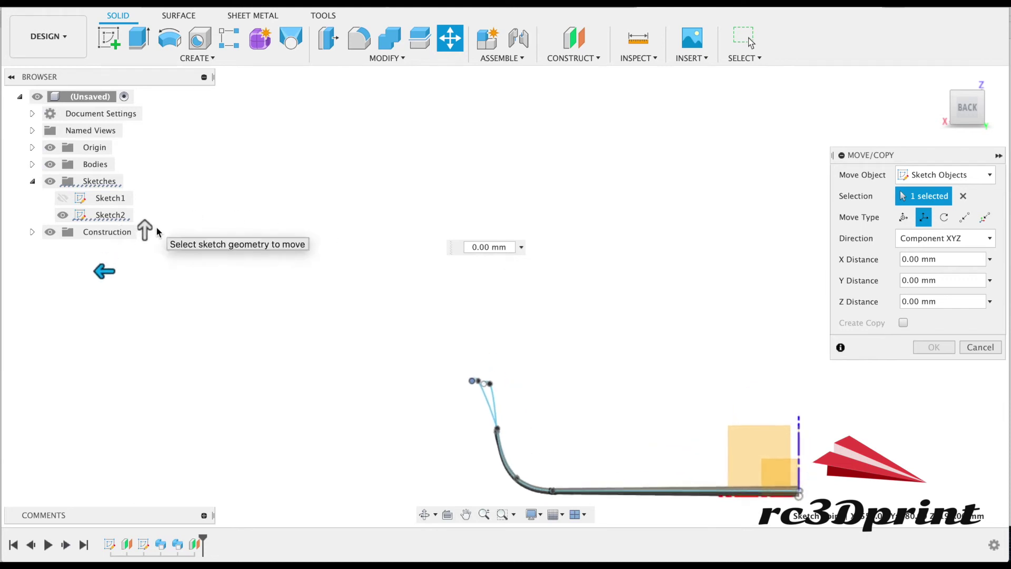
{"action": "left_click_drag", "start_coordinate": [108, 269], "coordinate": [129, 269]}
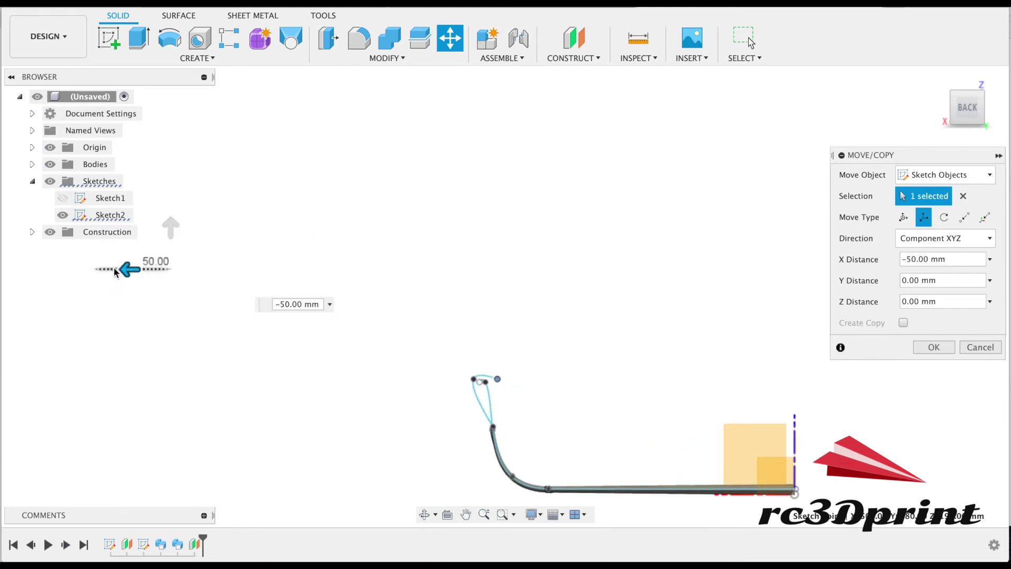
{"action": "type", "text": "-10"}
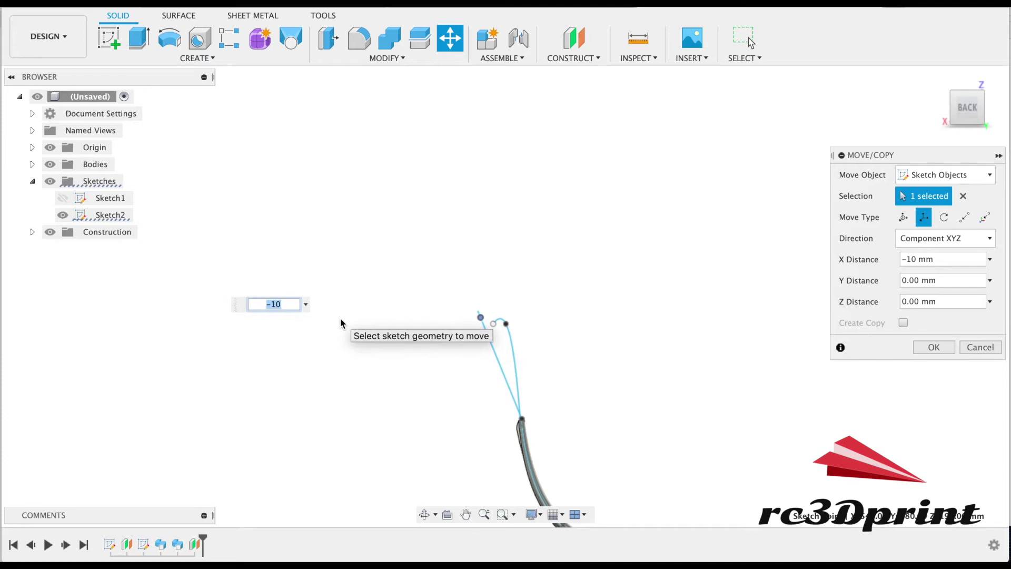
{"action": "type", "text": "-2"}
{"action": "type", "text": "0"}
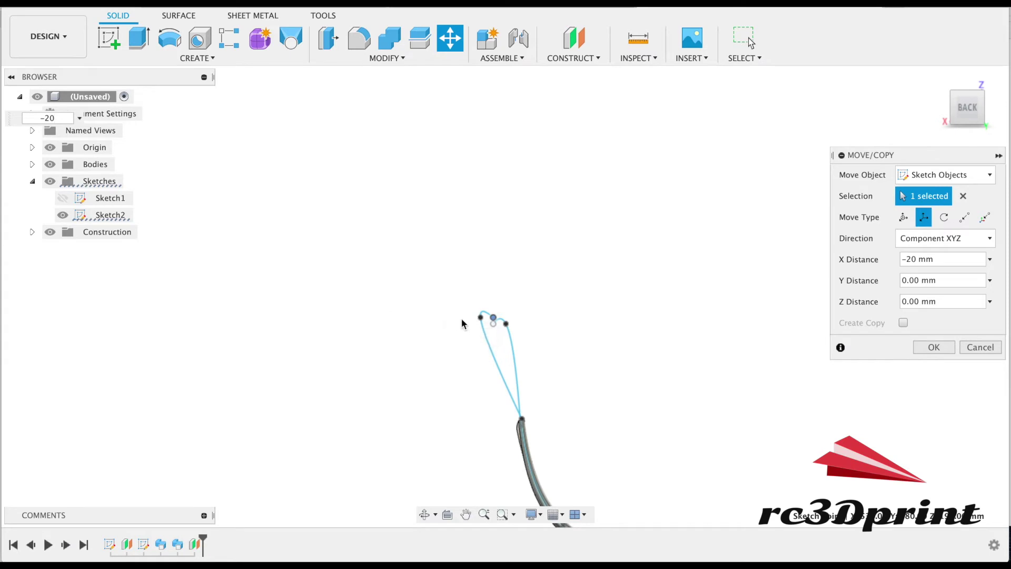
{"action": "left_click", "coordinate": [481, 319]}
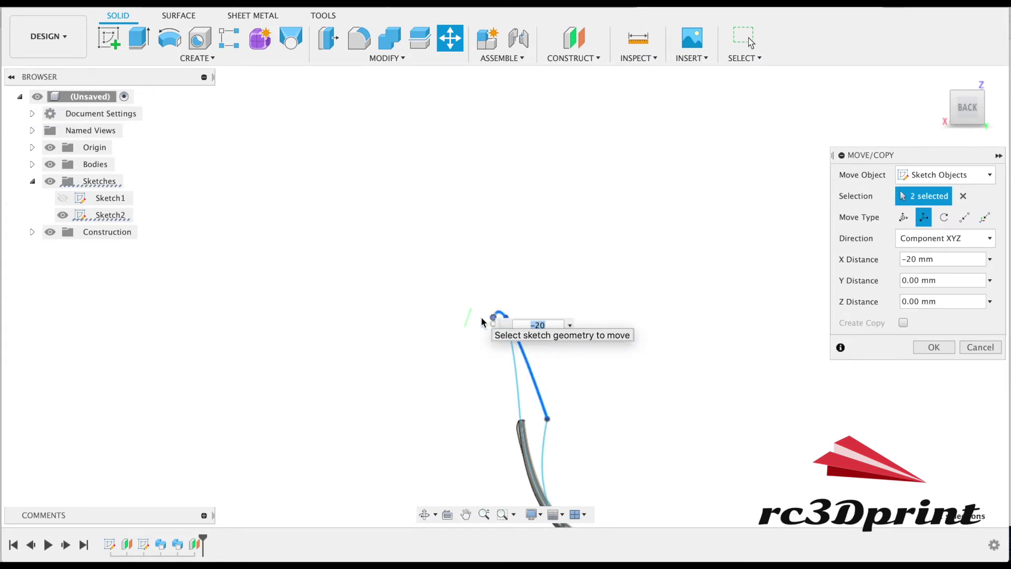
{"action": "type", "text": "-10"}
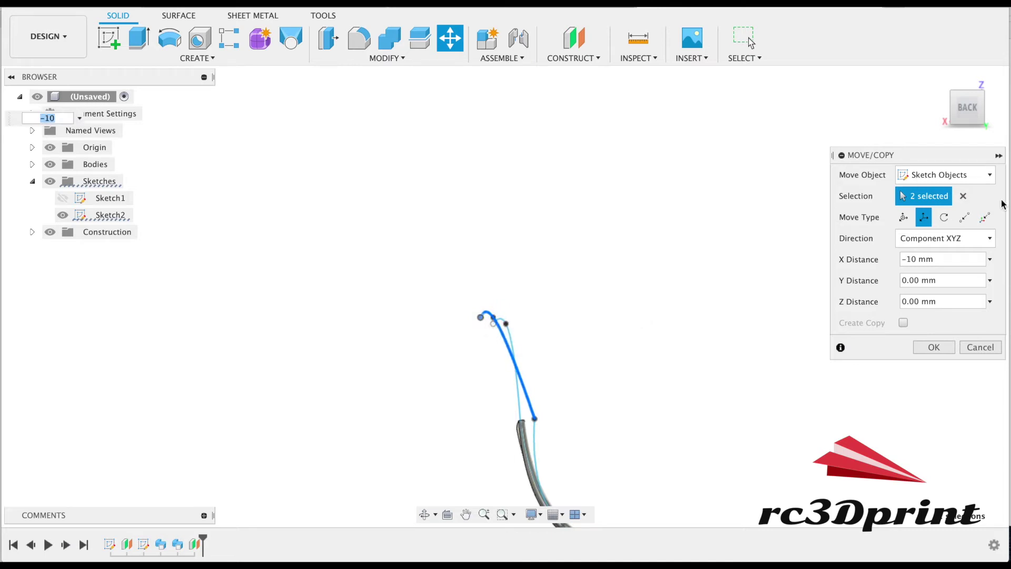
{"action": "left_click", "coordinate": [963, 196]}
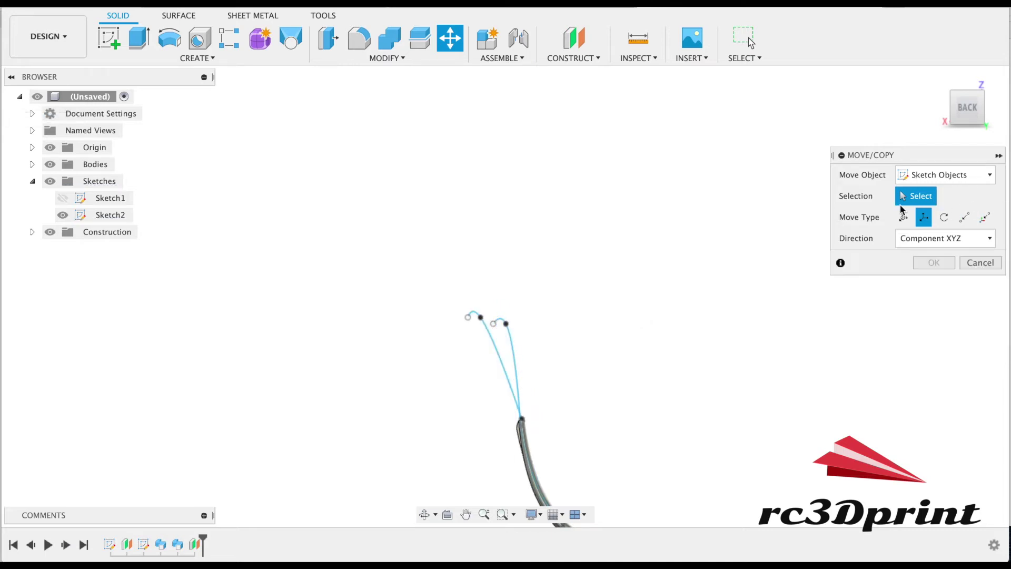
- Move the middle and outer end points of the new leading-edge spline -20 mm in X
{"action": "left_click", "coordinate": [468, 319]}
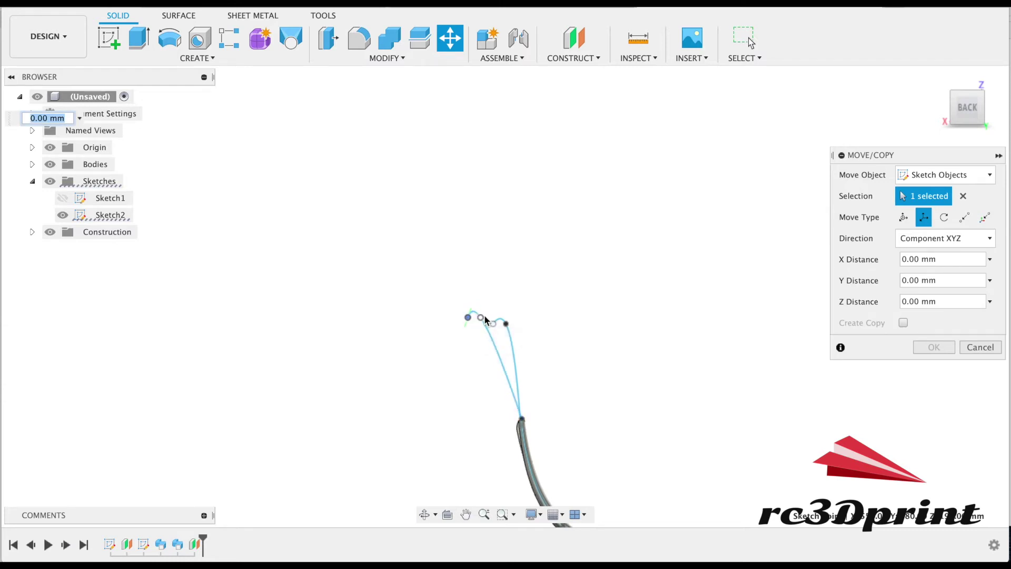
{"action": "left_click", "coordinate": [484, 319]}
{"action": "type", "text": "-20"}
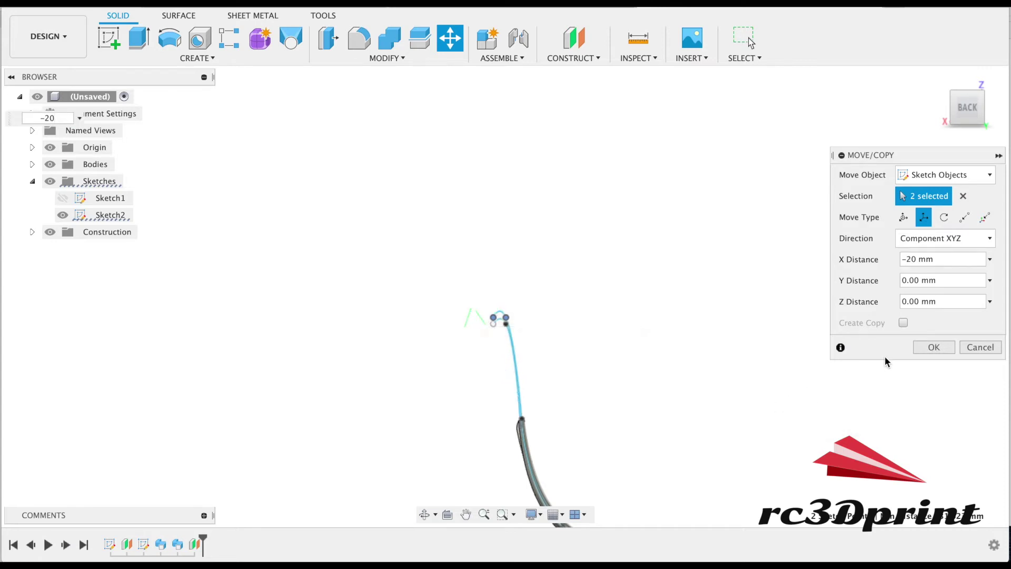
{"action": "left_click", "coordinate": [933, 348]}
- Move the middle and outer end points of the new inner spline -20 mm in Y
{"action": "mouse_move", "coordinate": [966, 106]}
{"action": "left_mouse_down"}
{"action": "mouse_move", "coordinate": [787, 131]}
{"action": "mouse_move", "coordinate": [786, 142]}
{"action": "left_mouse_up"}
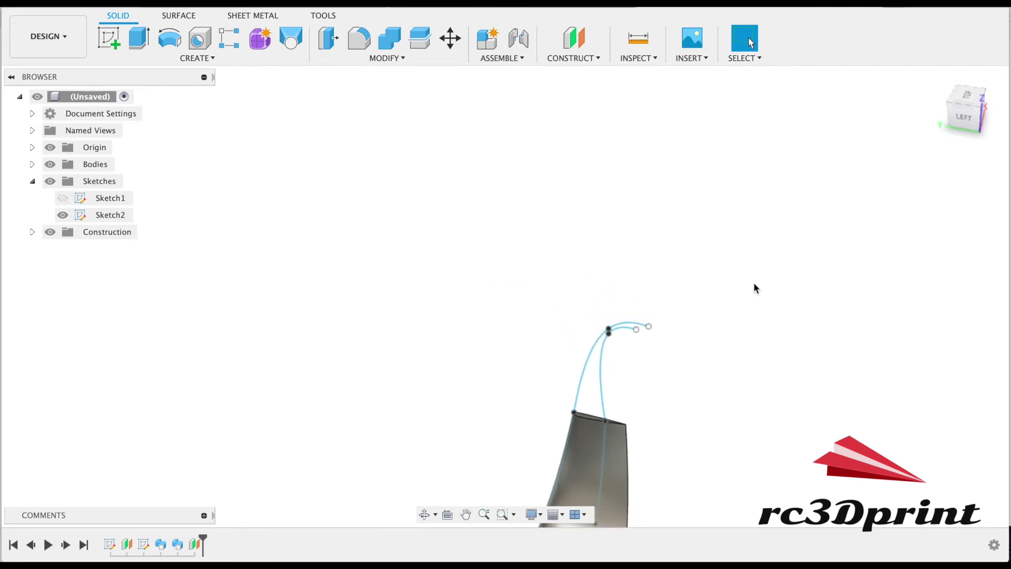
{"action": "scroll", "coordinate": [754, 286], "scroll_direction": "up", "scroll_amount": 3}
{"action": "scroll", "coordinate": [754, 284], "scroll_direction": "up", "scroll_amount": 3}
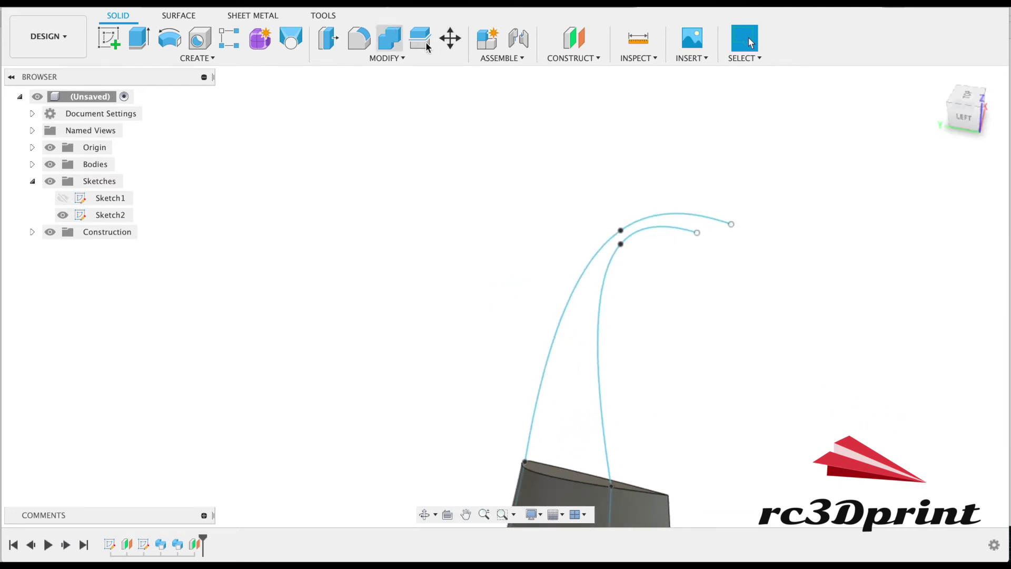
{"action": "left_click", "coordinate": [450, 37]}
{"action": "left_click", "coordinate": [622, 244]}
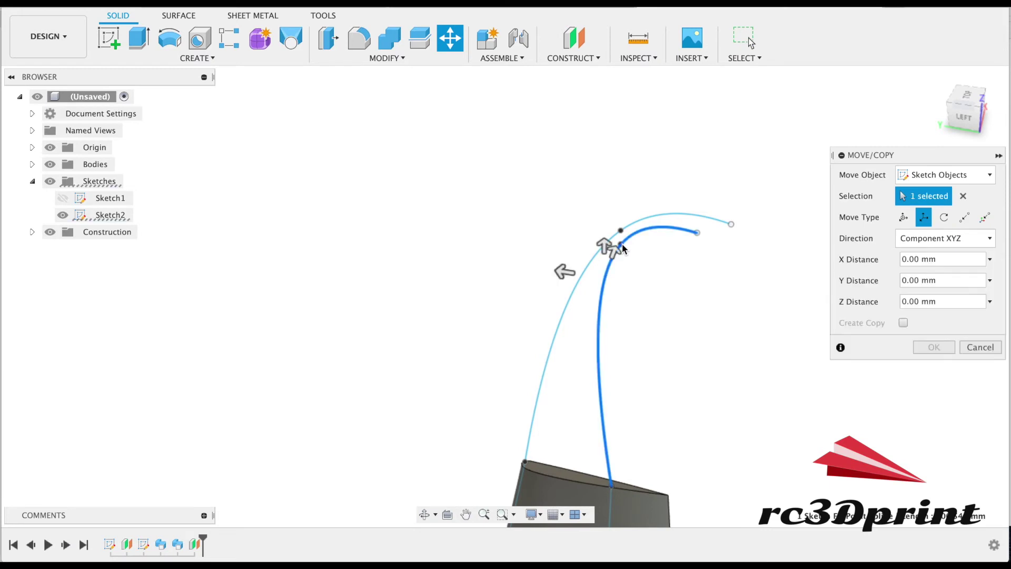
{"action": "left_click", "coordinate": [963, 196]}
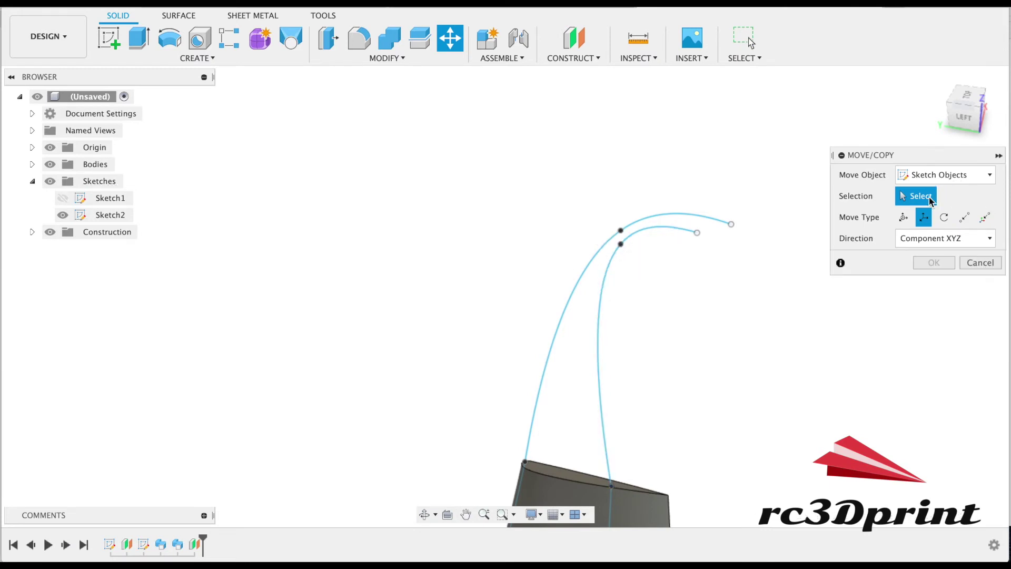
{"action": "left_click", "coordinate": [623, 248]}
{"action": "left_click", "coordinate": [702, 238]}
{"action": "middle_click_drag", "start_coordinate": [586, 226], "coordinate": [587, 232], "text": "shift"}
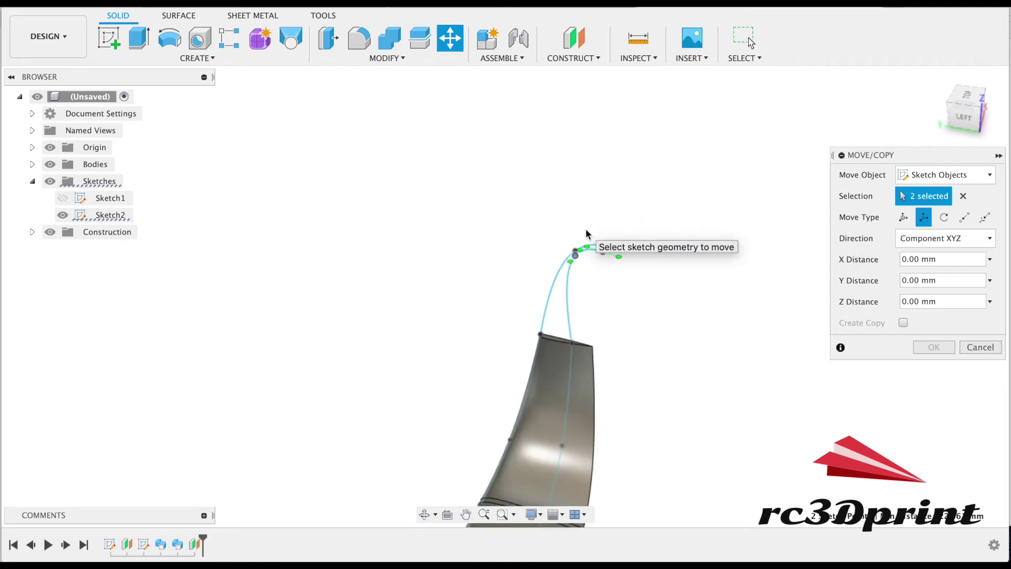
{"action": "scroll", "coordinate": [585, 228], "scroll_direction": "down", "scroll_amount": 5}
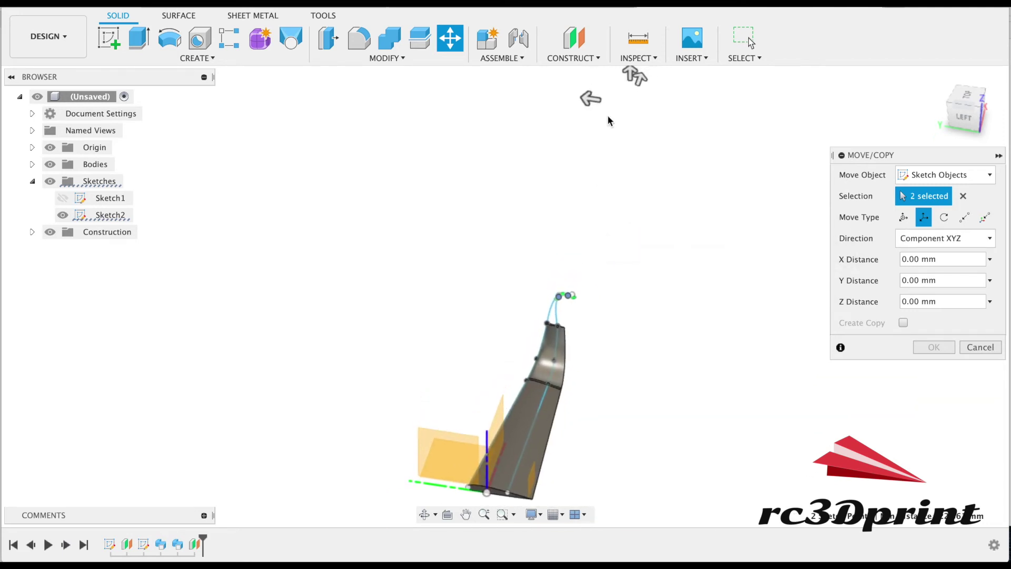
{"action": "left_click_drag", "start_coordinate": [590, 99], "coordinate": [609, 109]}
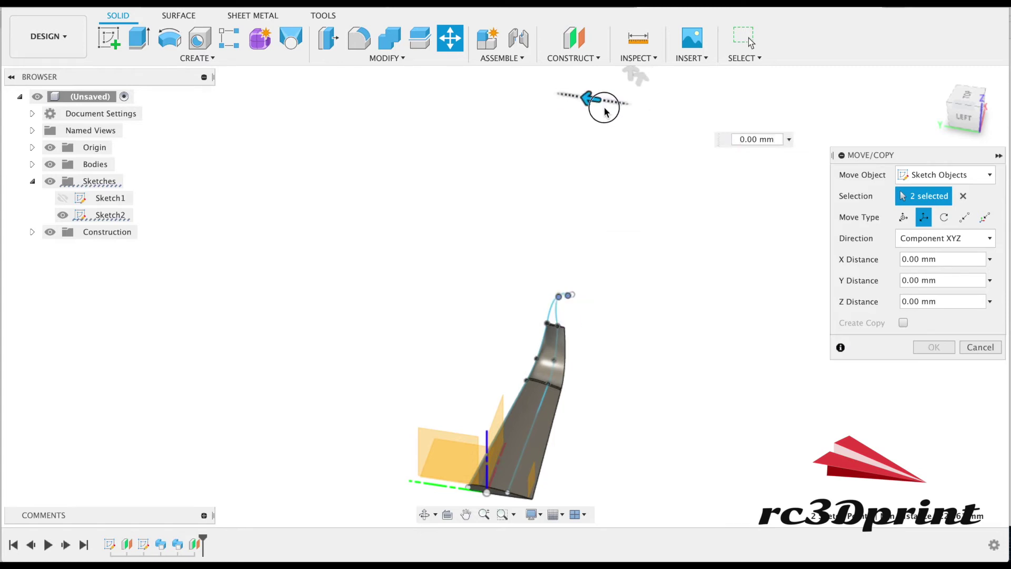
{"action": "type", "text": "-10"}
{"action": "key", "text": "Return"}
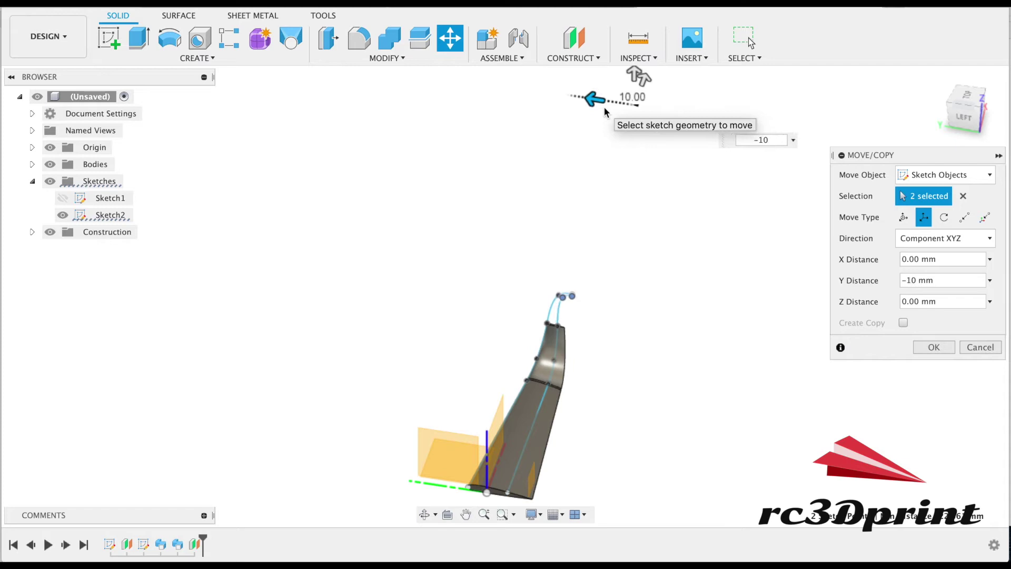
{"action": "key", "text": "BackSpace"}
{"action": "key", "text": "BackSpace"}
{"action": "type", "text": "20"}
{"action": "key", "text": "Return"}
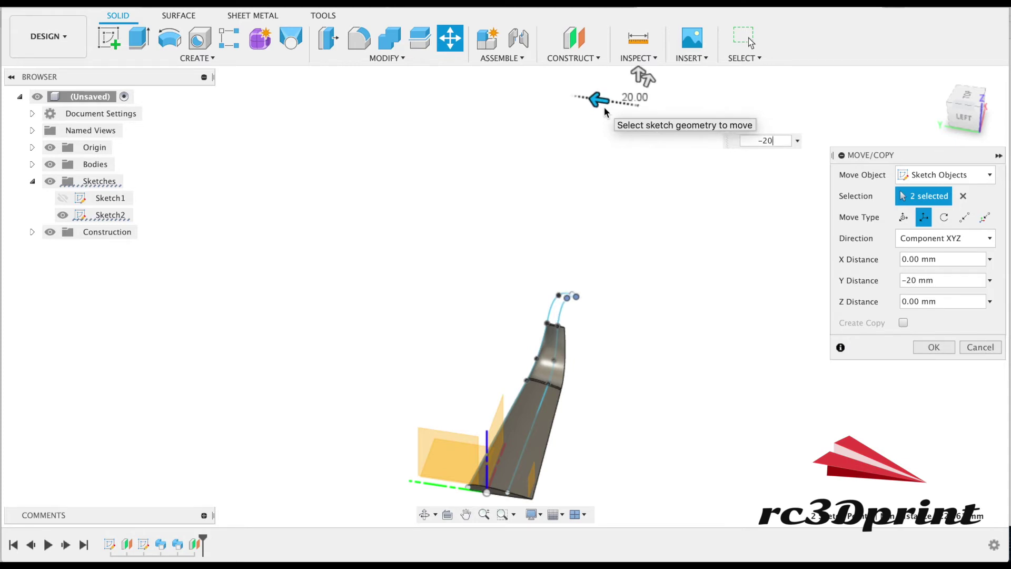
{"action": "left_click", "coordinate": [924, 350]}
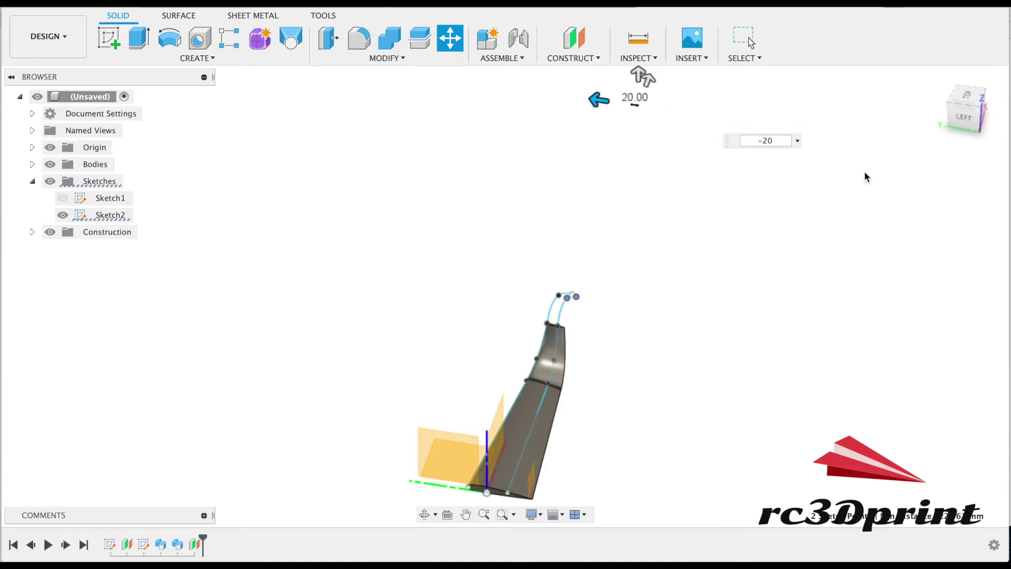
- Set up a Path + Guide Rail sweep of the wing tip's end face, with the leading-edge spline as path and the inner spline as guide rail
{"action": "left_click", "coordinate": [966, 126]}
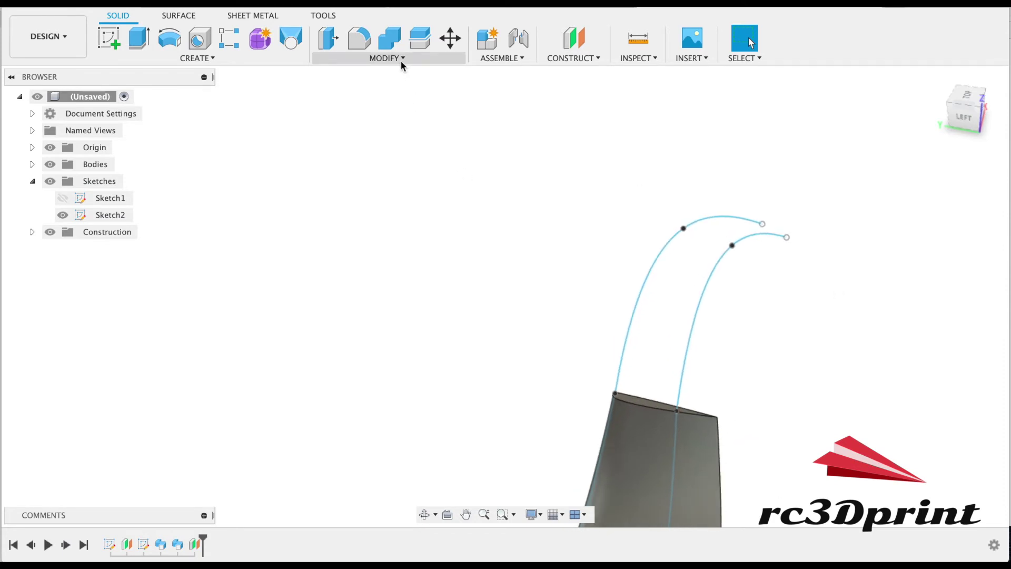
{"action": "left_click", "coordinate": [213, 58]}
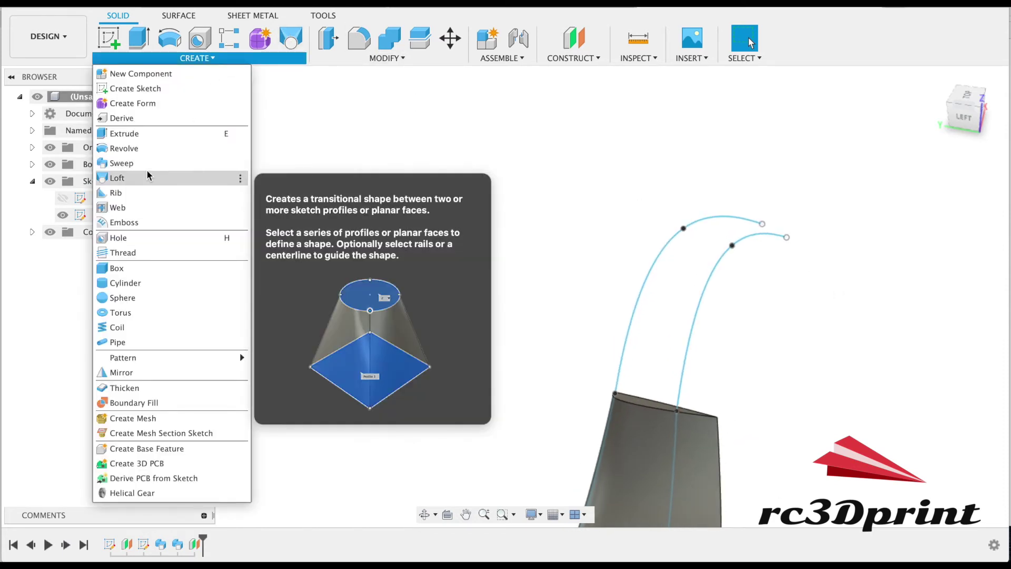
{"action": "left_click", "coordinate": [149, 162]}
{"action": "left_click", "coordinate": [655, 406]}
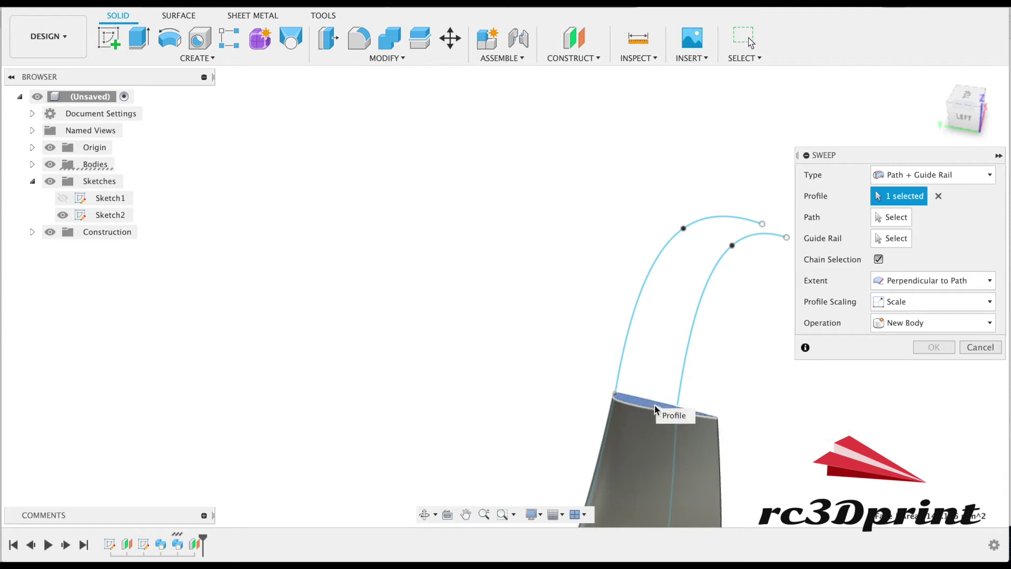
{"action": "left_click", "coordinate": [889, 217]}
{"action": "left_click", "coordinate": [635, 311]}
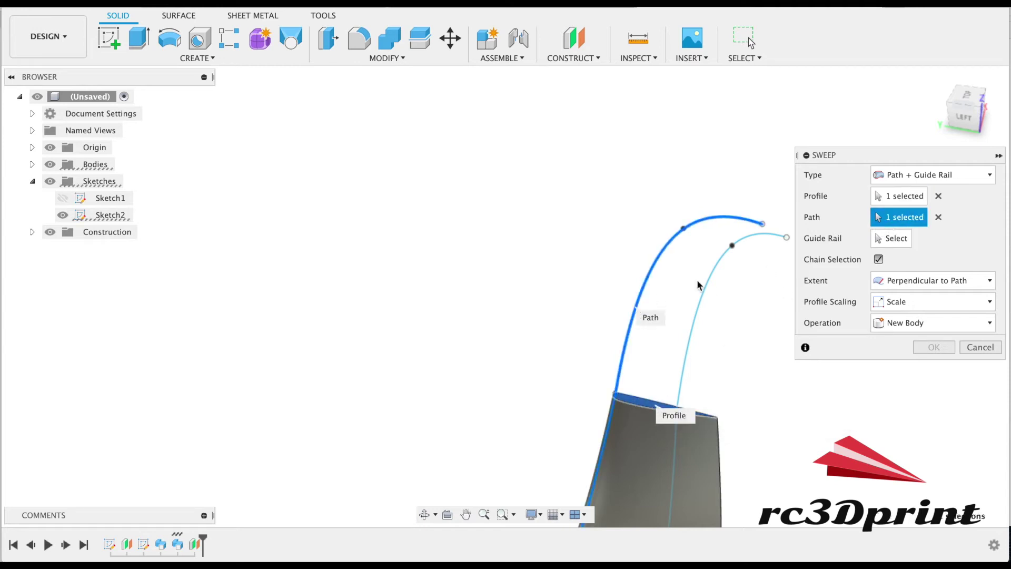
{"action": "left_click", "coordinate": [890, 238]}
{"action": "left_click", "coordinate": [705, 294]}
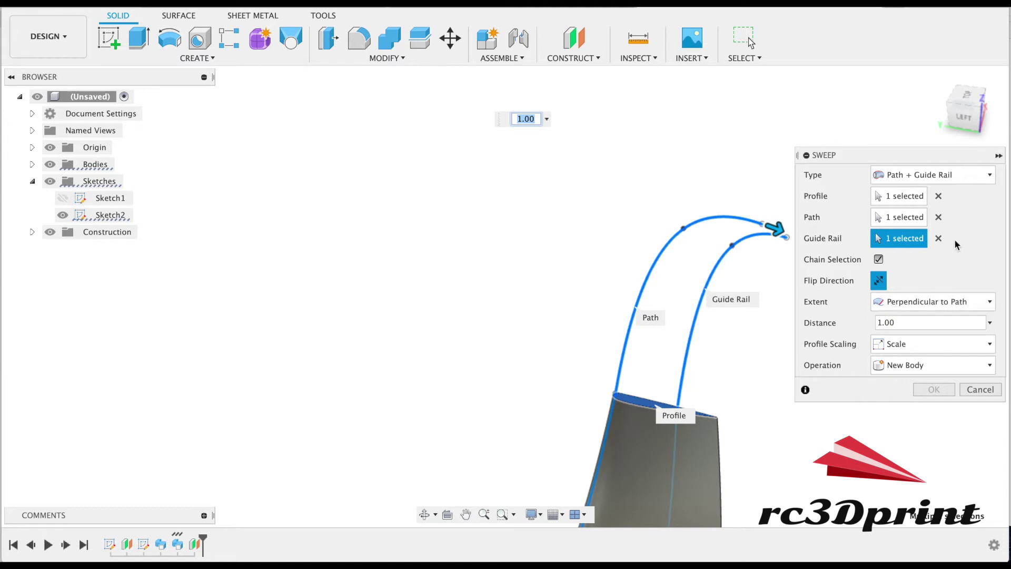
- Try a sweep distance of 0.969 with Stretch profile scaling, and return the scaling to Scale
{"action": "mouse_move", "coordinate": [979, 120]}
{"action": "left_mouse_down"}
{"action": "mouse_move", "coordinate": [876, 117]}
{"action": "mouse_move", "coordinate": [803, 90]}
{"action": "mouse_move", "coordinate": [713, 90]}
{"action": "left_mouse_up"}
{"action": "mouse_move", "coordinate": [283, 238]}
{"action": "left_mouse_down"}
{"action": "mouse_move", "coordinate": [338, 216]}
{"action": "mouse_move", "coordinate": [361, 235]}
{"action": "mouse_move", "coordinate": [295, 230]}
{"action": "left_mouse_up"}
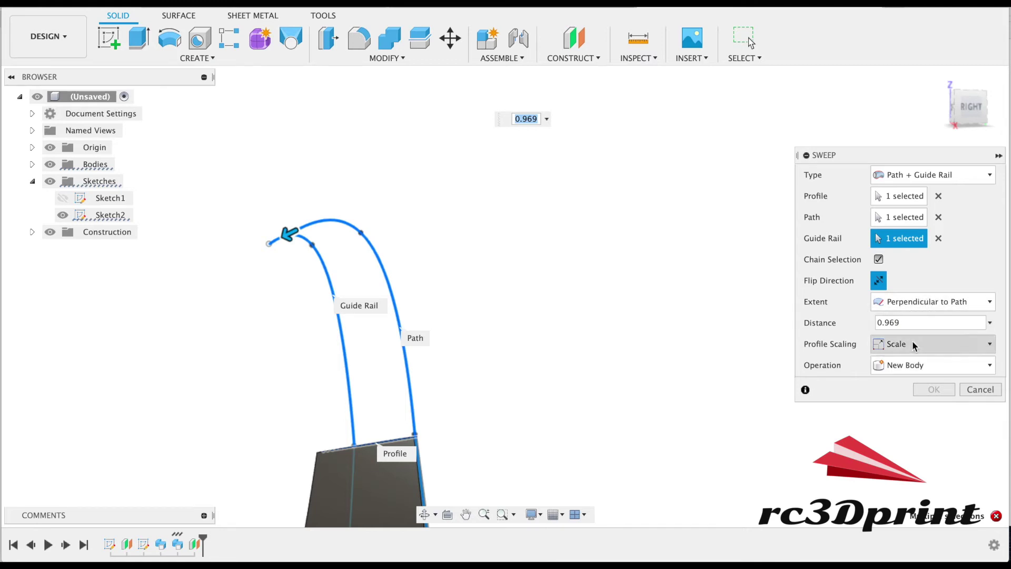
{"action": "left_click", "coordinate": [979, 343]}
{"action": "left_click", "coordinate": [901, 377]}
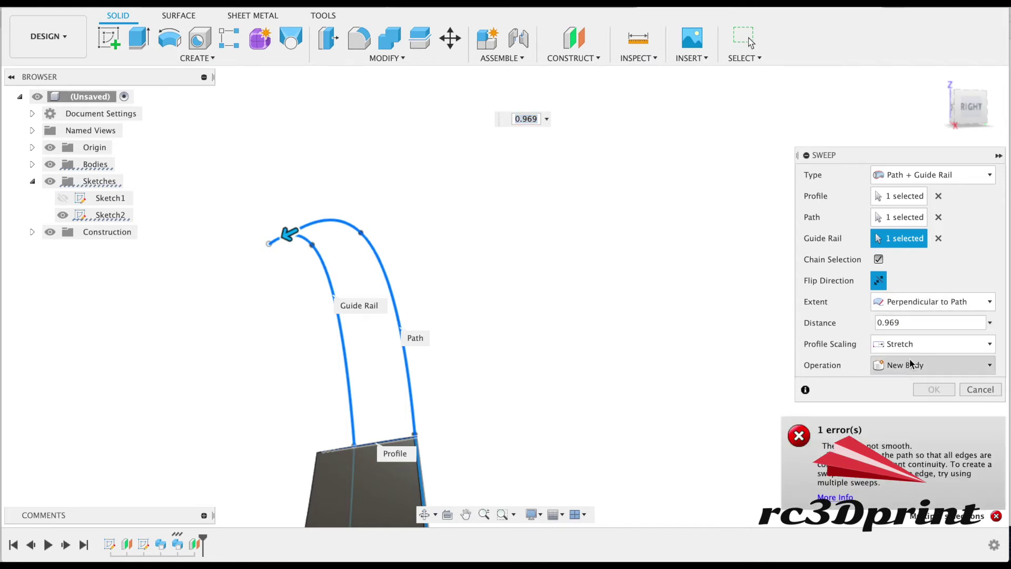
{"action": "left_click", "coordinate": [911, 349]}
{"action": "left_click", "coordinate": [905, 363]}
- Set the sweep extent to Full Extents and shorten it to path distance 0.63 and guide rail distance 0.658
{"action": "left_click", "coordinate": [918, 303]}
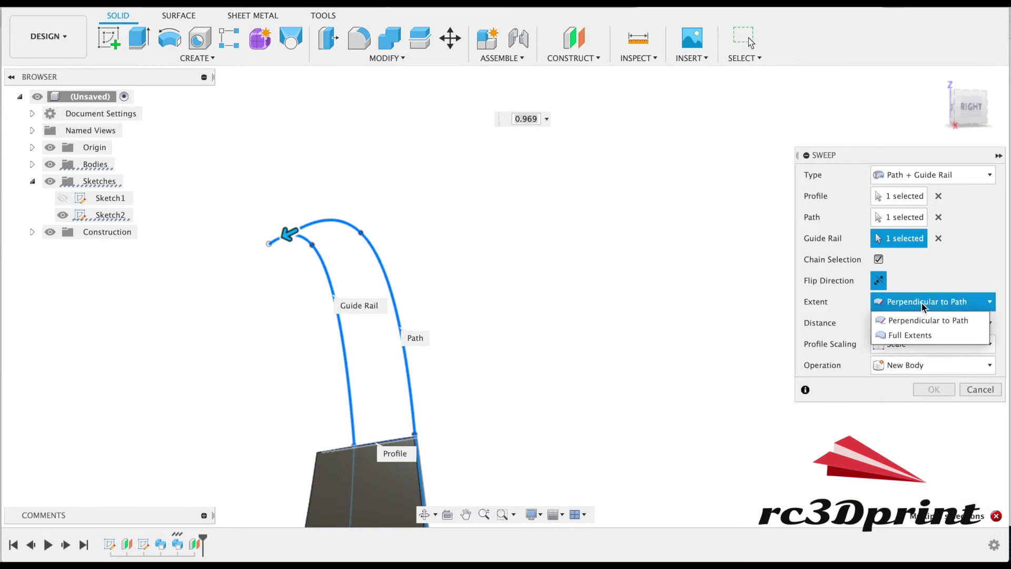
{"action": "left_click", "coordinate": [915, 334]}
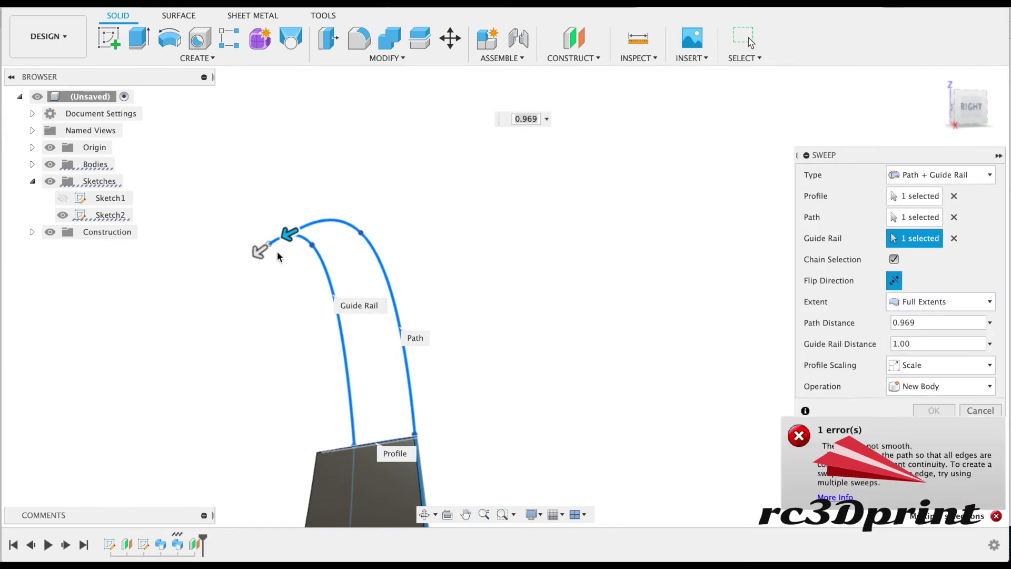
{"action": "left_click_drag", "start_coordinate": [289, 234], "coordinate": [383, 260]}
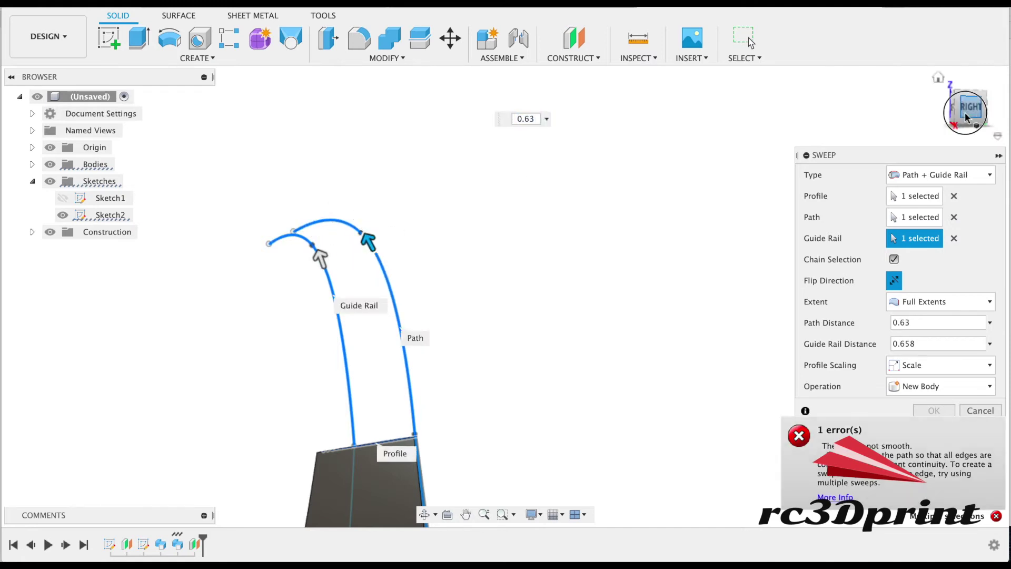
{"action": "middle_click_drag", "start_coordinate": [871, 117], "coordinate": [765, 125], "text": "shift"}
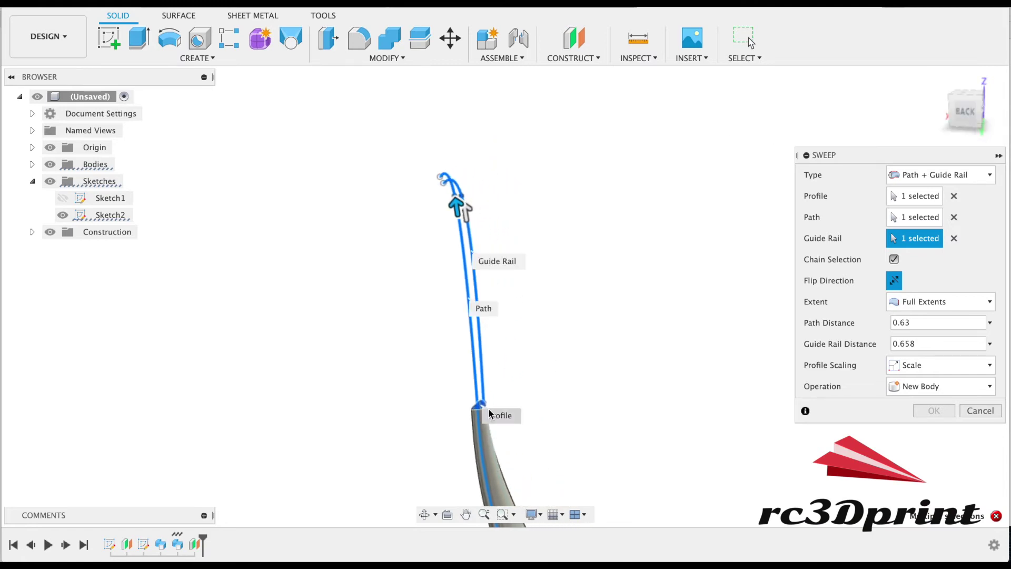
- Cancel the guided tip sweep and open the sketch containing the leading-edge spline and straight guide line for editing
{"action": "left_click", "coordinate": [985, 412]}
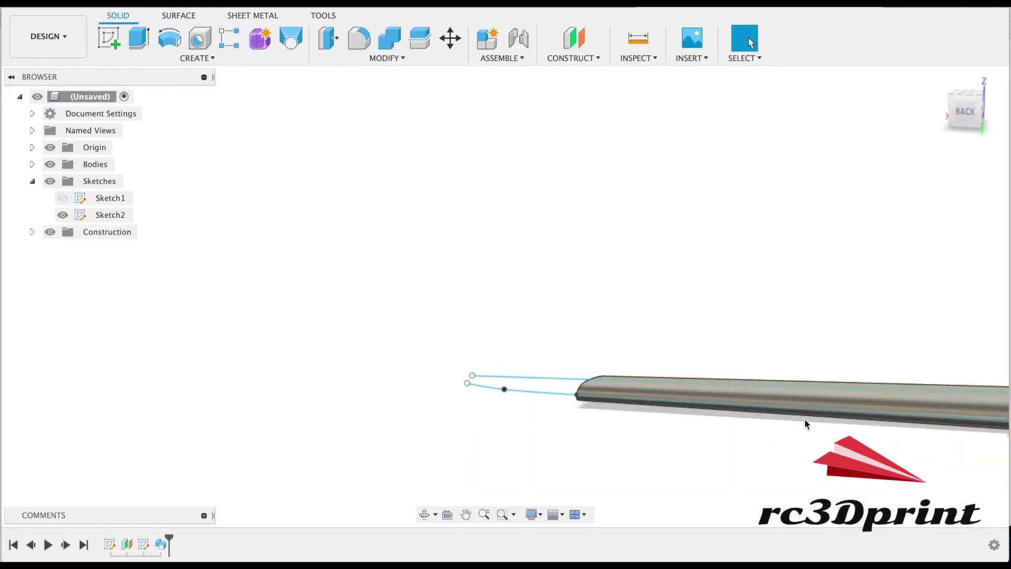
{"action": "mouse_move", "coordinate": [974, 124]}
{"action": "middle_mouse_down", "text": "shift"}
{"action": "mouse_move", "coordinate": [815, 113]}
{"action": "mouse_move", "coordinate": [749, 162]}
{"action": "middle_mouse_up", "text": "shift"}
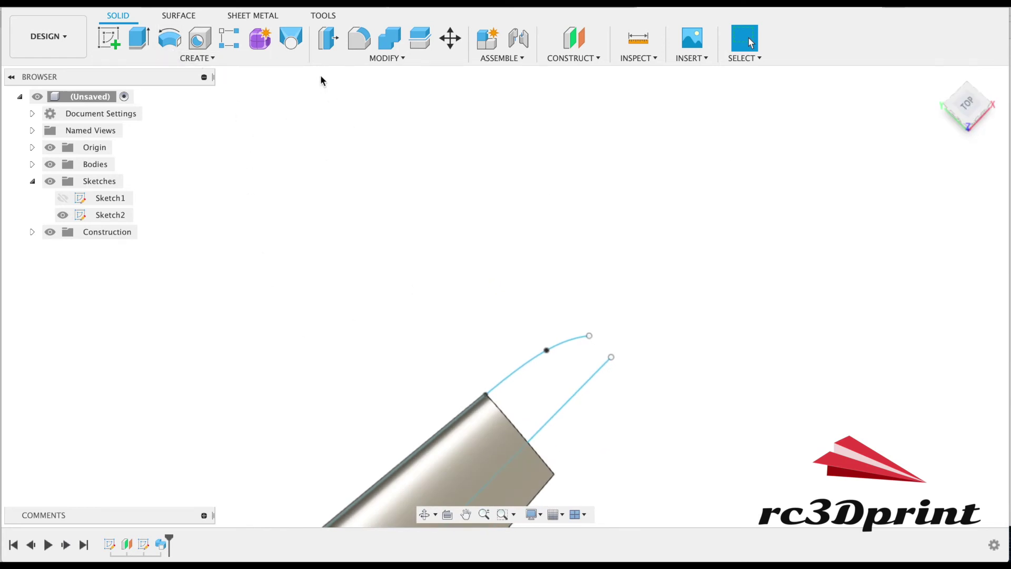
{"action": "right_click", "coordinate": [532, 360]}
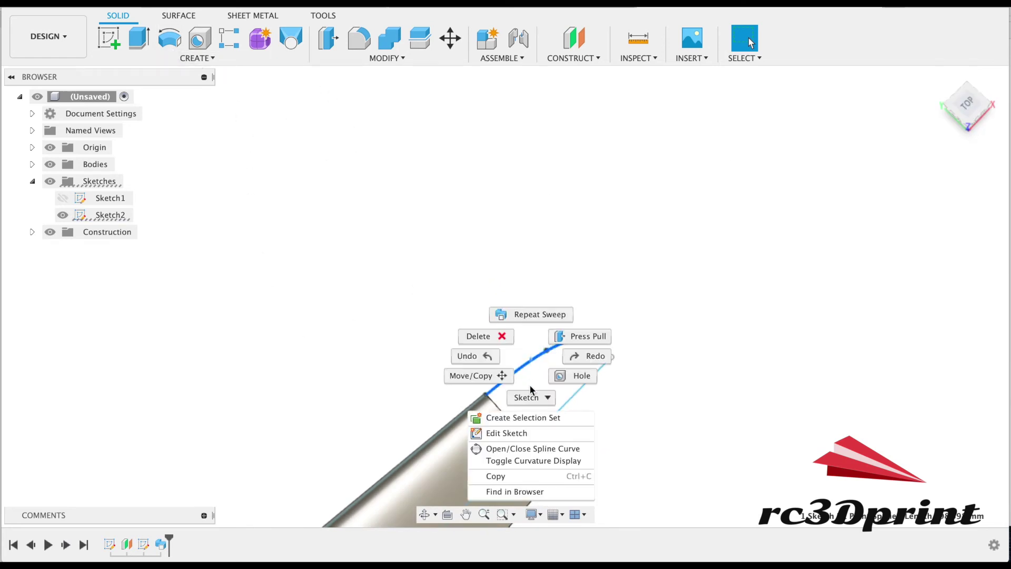
{"action": "left_click", "coordinate": [509, 435]}
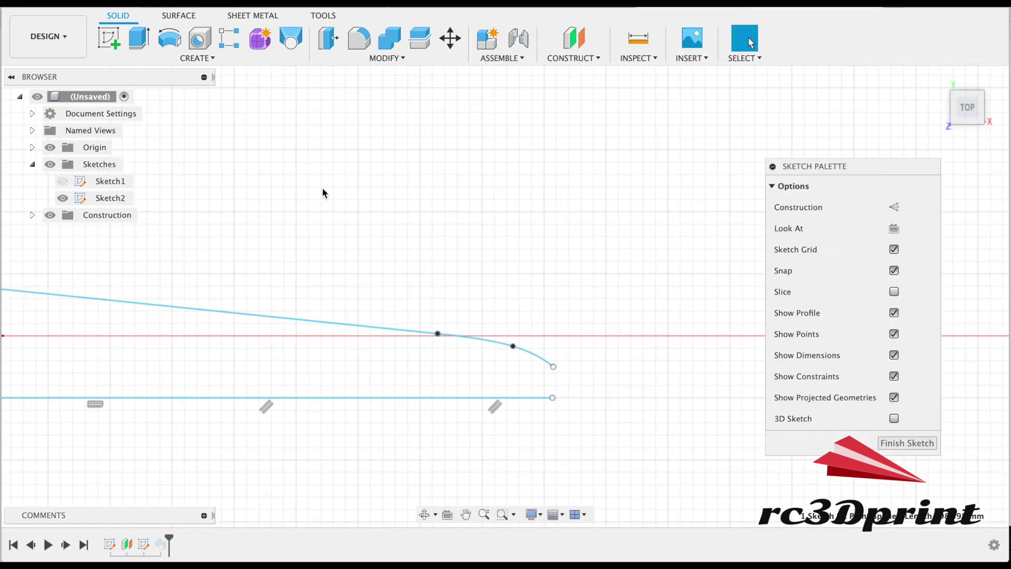
- Extend the leading-edge curve from its outer end with a three-point spline curving around to the level of the straight guide line
{"action": "left_click", "coordinate": [109, 39]}
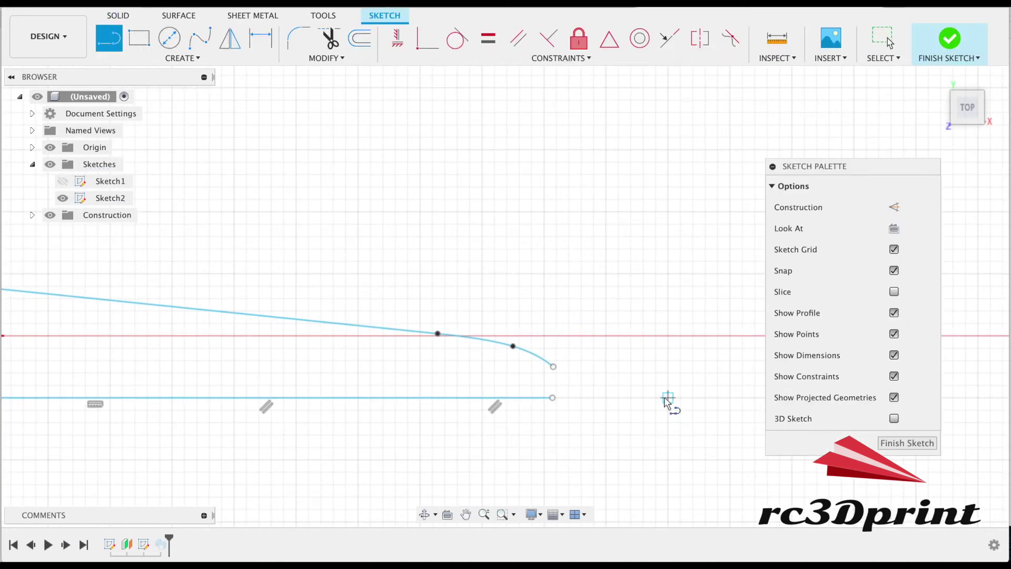
{"action": "left_click", "coordinate": [553, 367]}
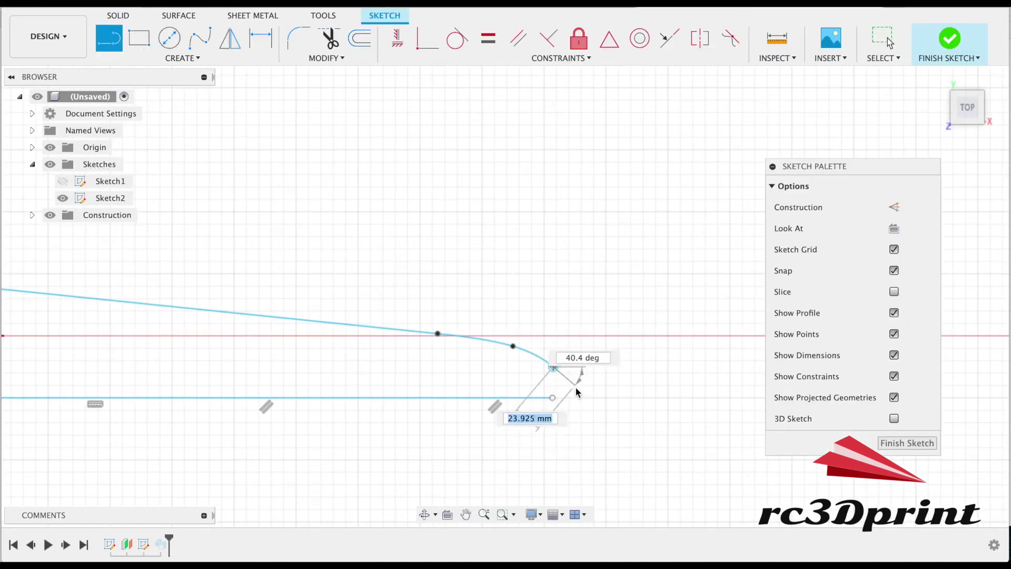
{"action": "left_click", "coordinate": [200, 38]}
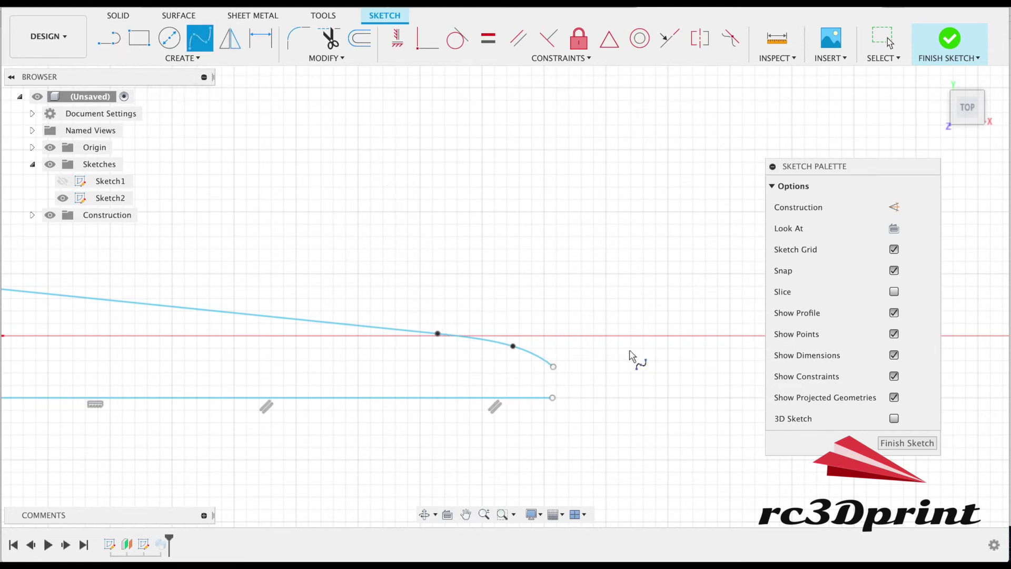
{"action": "left_click", "coordinate": [555, 368]}
{"action": "left_click", "coordinate": [568, 385]}
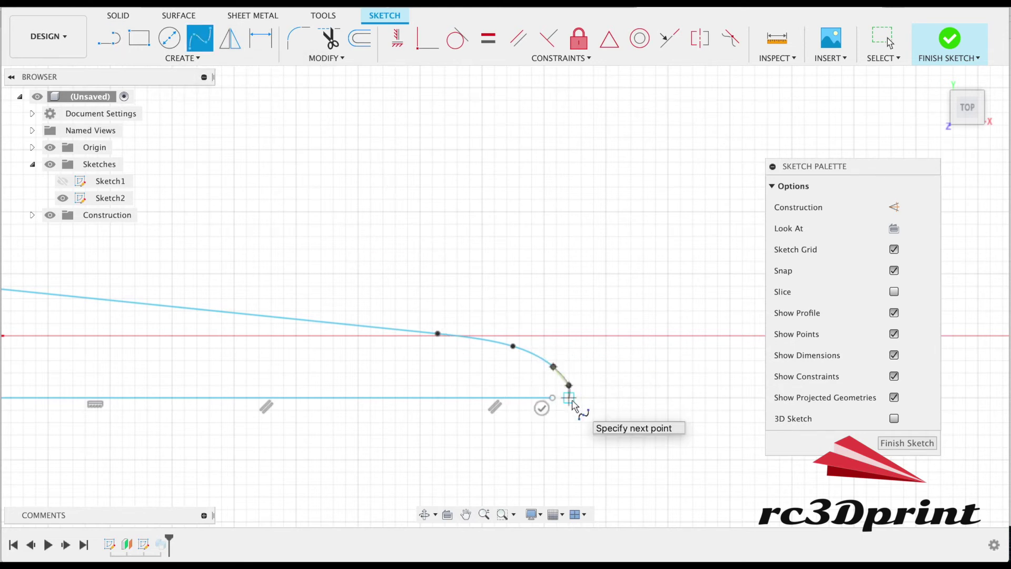
{"action": "left_click", "coordinate": [569, 400]}
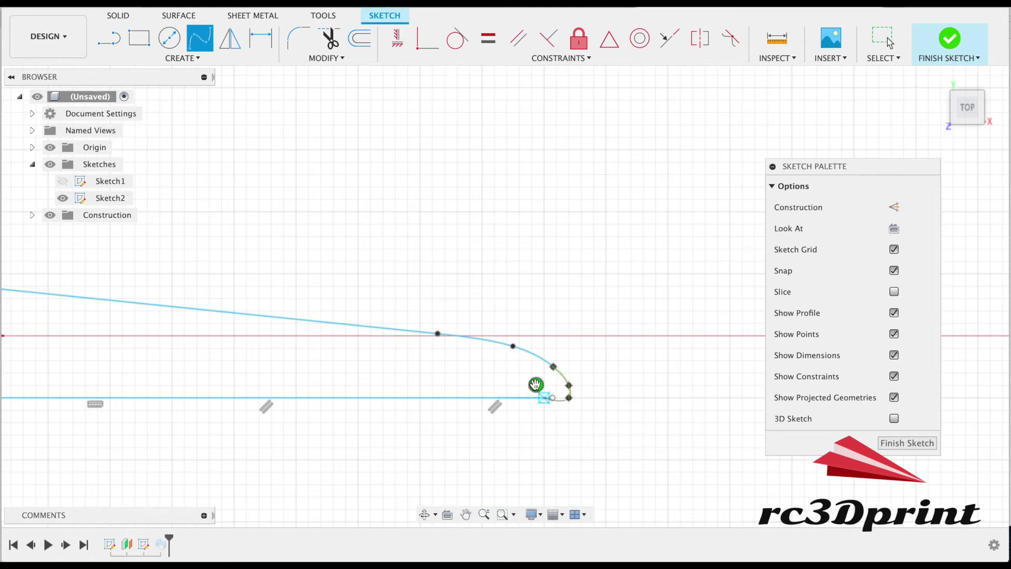
{"action": "key", "text": "Return"}
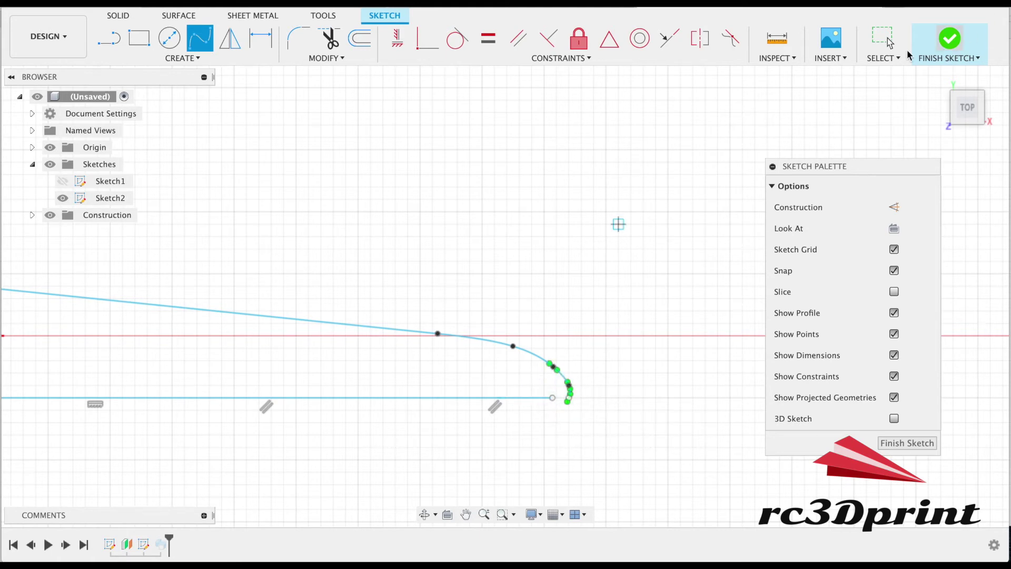
{"action": "left_click", "coordinate": [884, 40]}
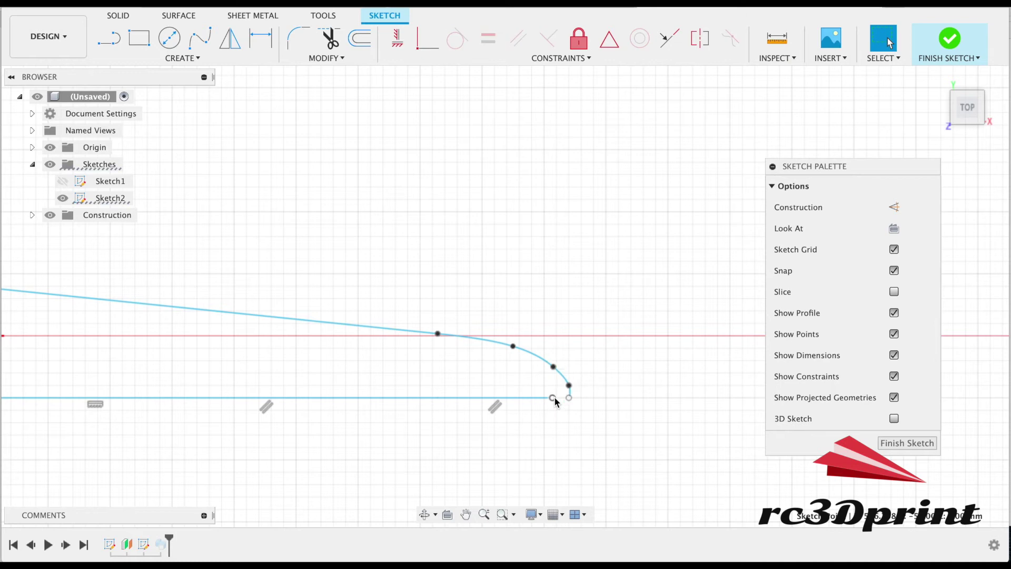
- Trim the outer segment of the straight guide line and replace it with a straight four-point spline ending just short of the leading-edge curve's end
{"action": "left_click", "coordinate": [329, 38]}
{"action": "left_click", "coordinate": [508, 398]}
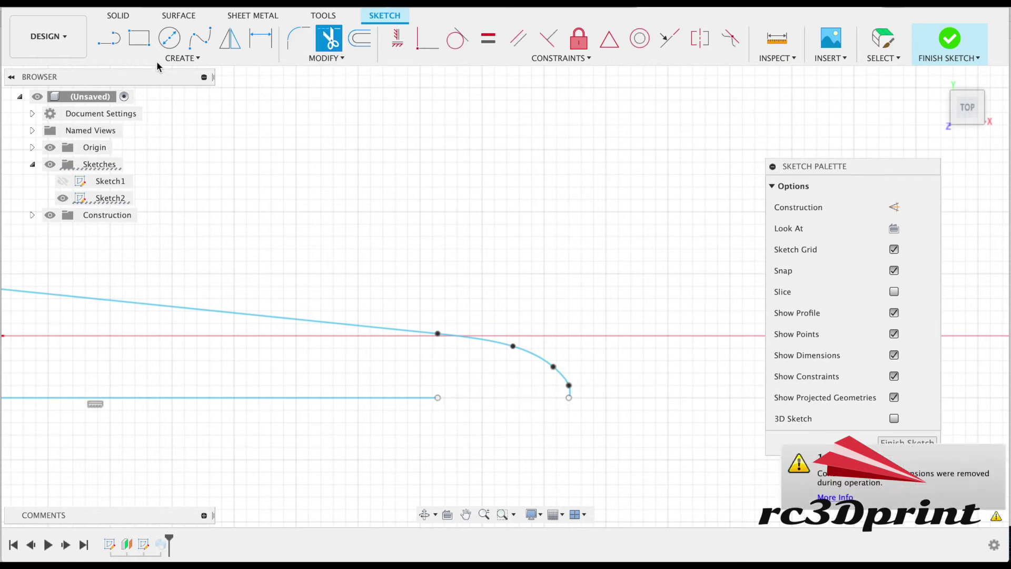
{"action": "left_click", "coordinate": [200, 38]}
{"action": "left_click", "coordinate": [438, 398]}
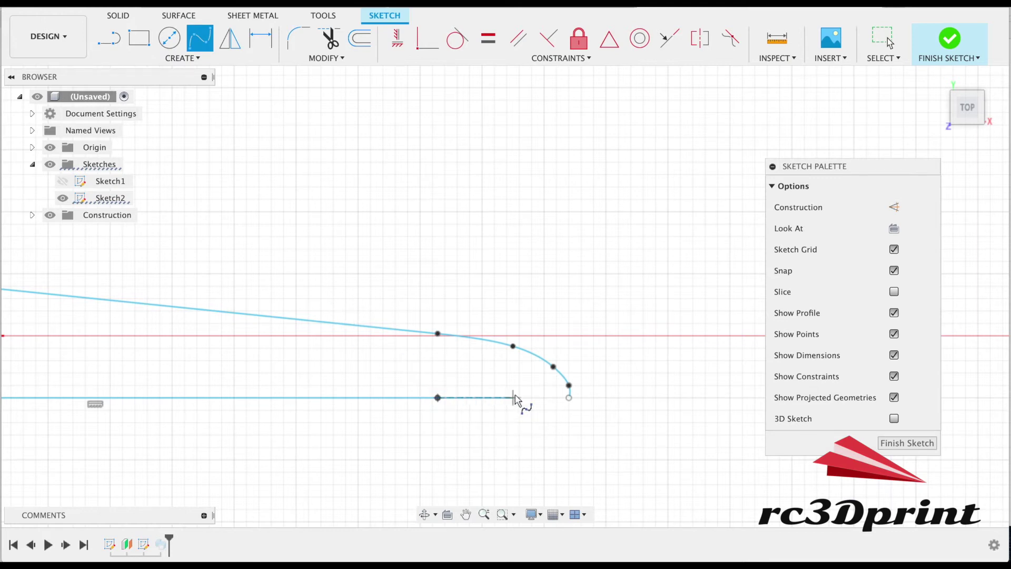
{"action": "left_click", "coordinate": [513, 398]}
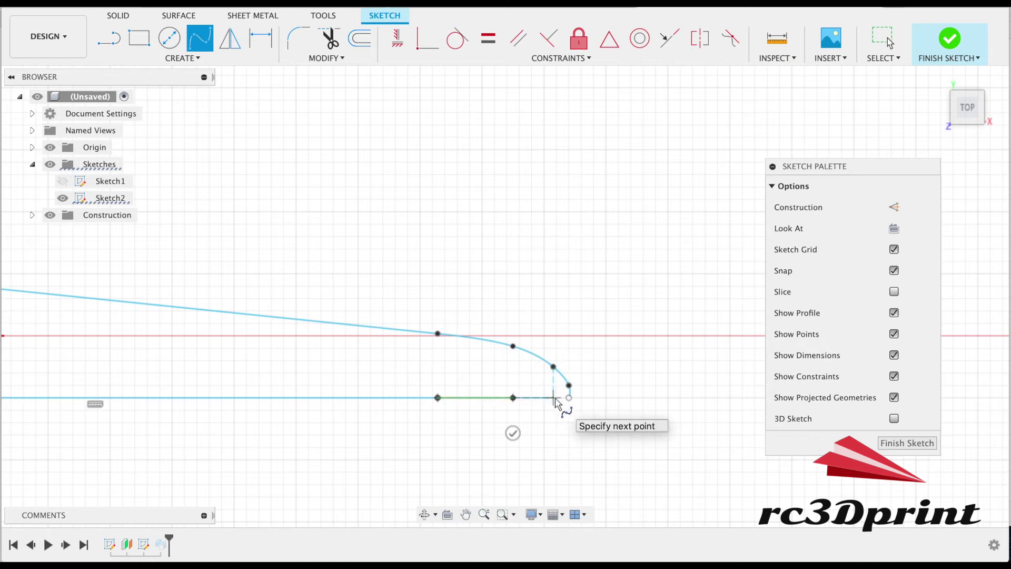
{"action": "left_click", "coordinate": [554, 398]}
{"action": "scroll", "coordinate": [555, 403], "scroll_direction": "up", "scroll_amount": 6}
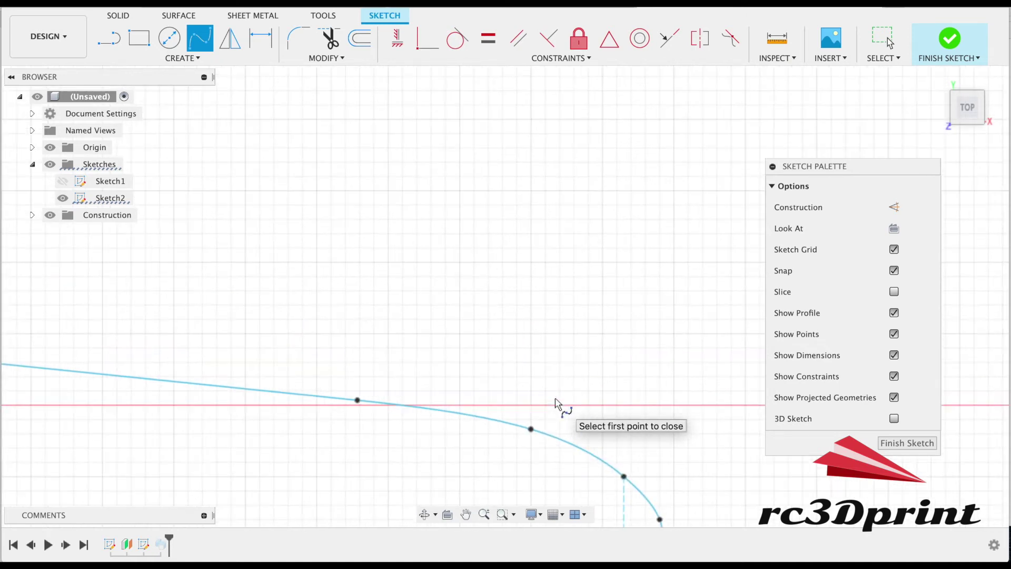
{"action": "scroll", "coordinate": [555, 403], "scroll_direction": "up", "scroll_amount": 8}
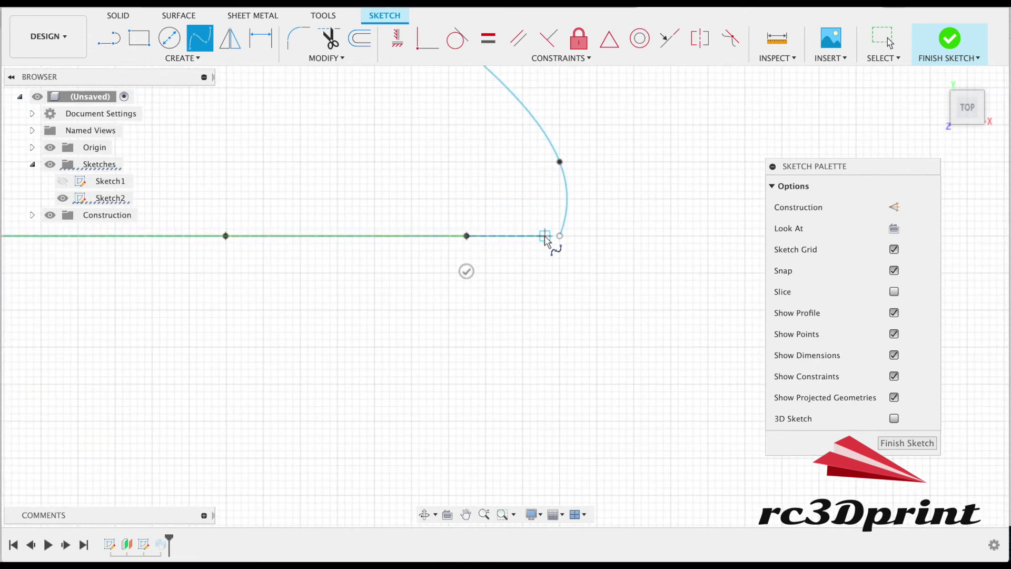
{"action": "left_click", "coordinate": [545, 236]}
{"action": "left_click", "coordinate": [544, 268]}
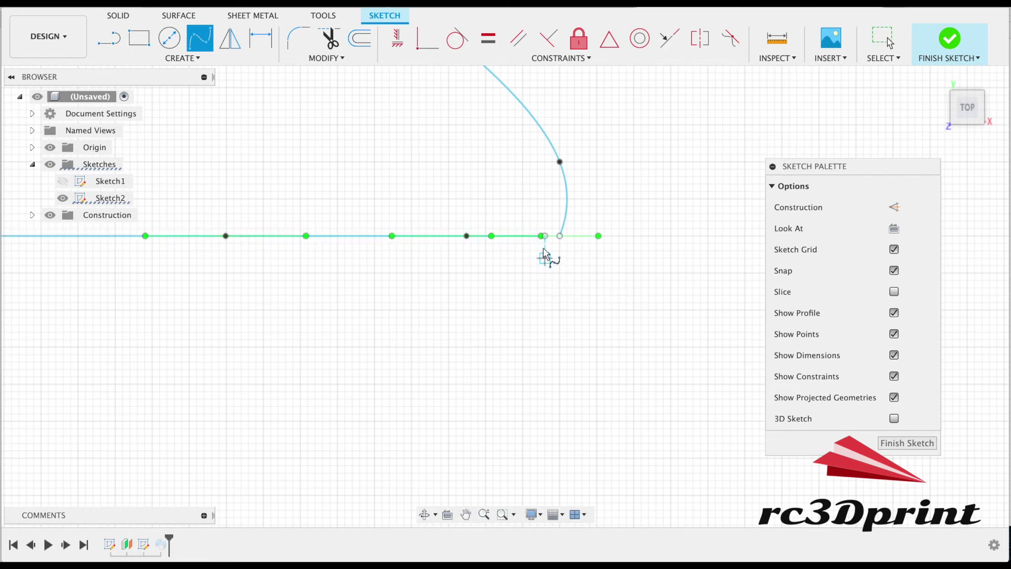
- Bend the guide spline's last two points slightly backward and move the leading-edge curve's end point outward, level with the guide spline's end
{"action": "left_click", "coordinate": [883, 38]}
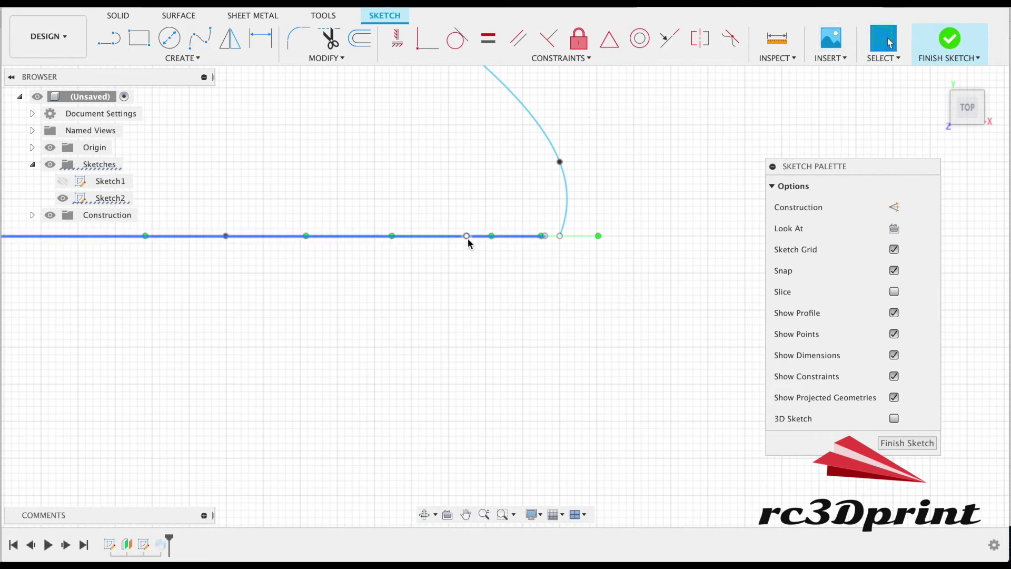
{"action": "left_click_drag", "start_coordinate": [545, 236], "coordinate": [545, 257]}
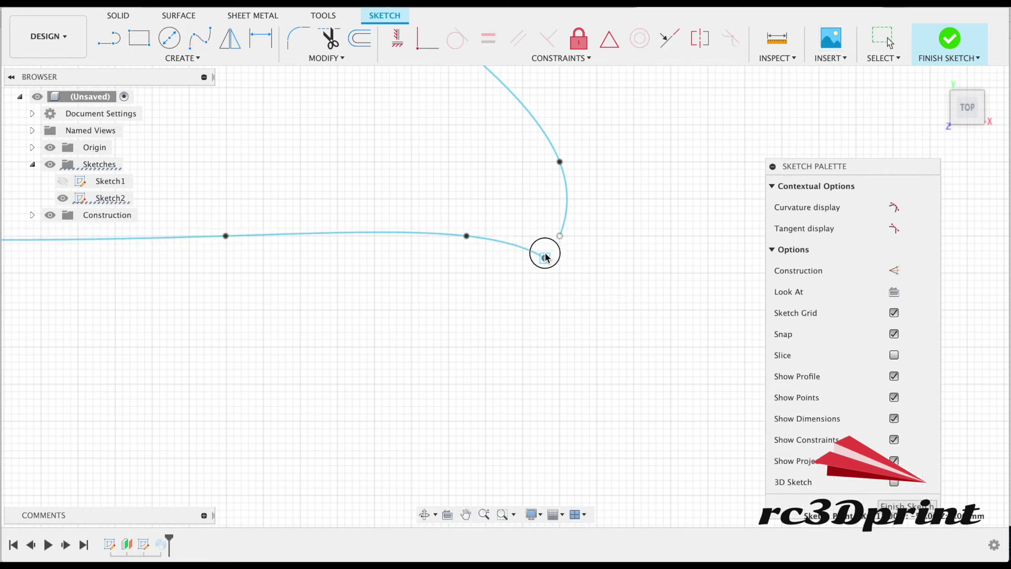
{"action": "left_click_drag", "start_coordinate": [466, 235], "coordinate": [466, 244]}
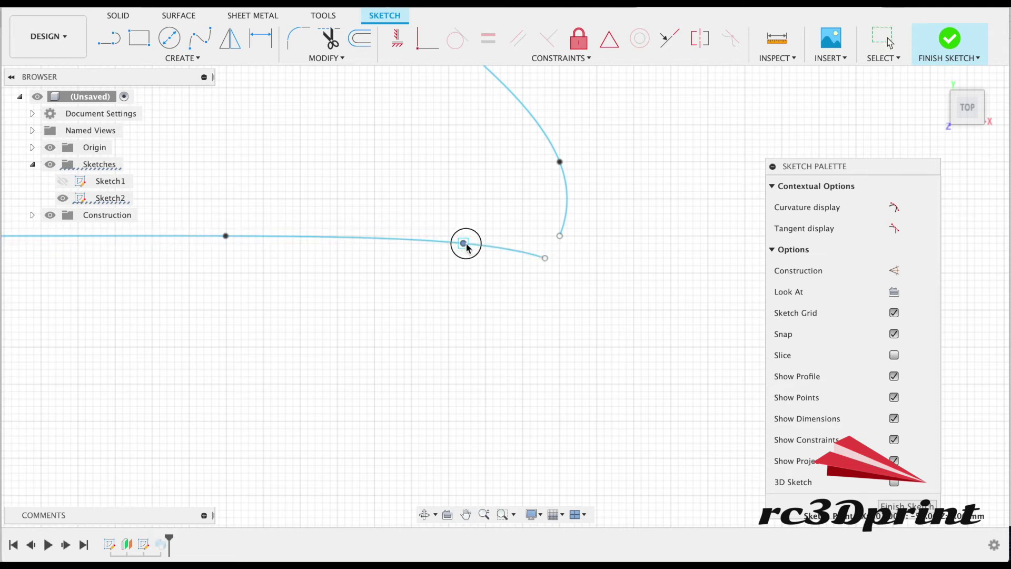
{"action": "scroll", "coordinate": [393, 294], "scroll_direction": "left", "scroll_amount": 3}
{"action": "scroll", "coordinate": [393, 293], "scroll_direction": "down", "scroll_amount": 5}
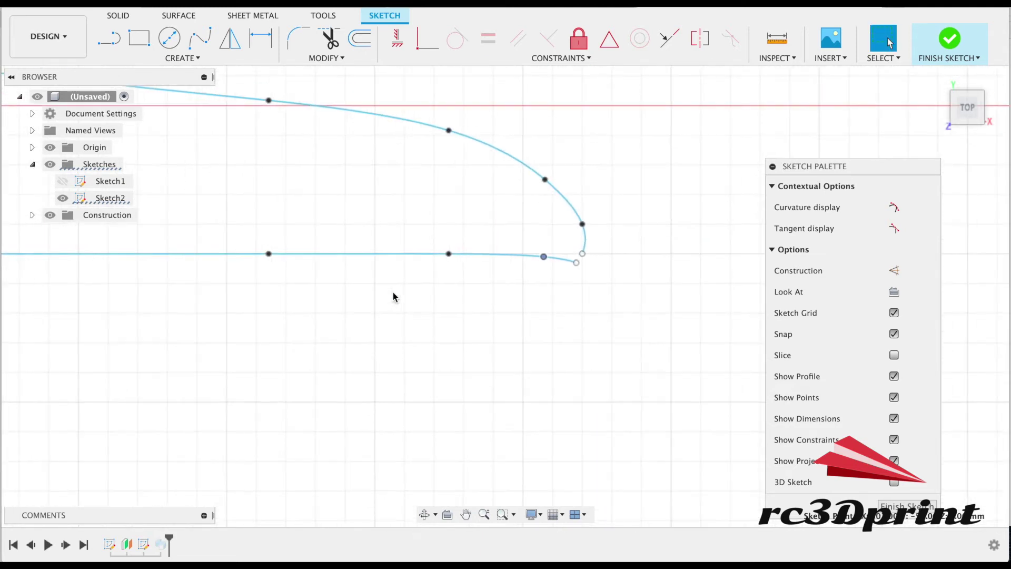
{"action": "left_click_drag", "start_coordinate": [586, 255], "coordinate": [593, 263]}
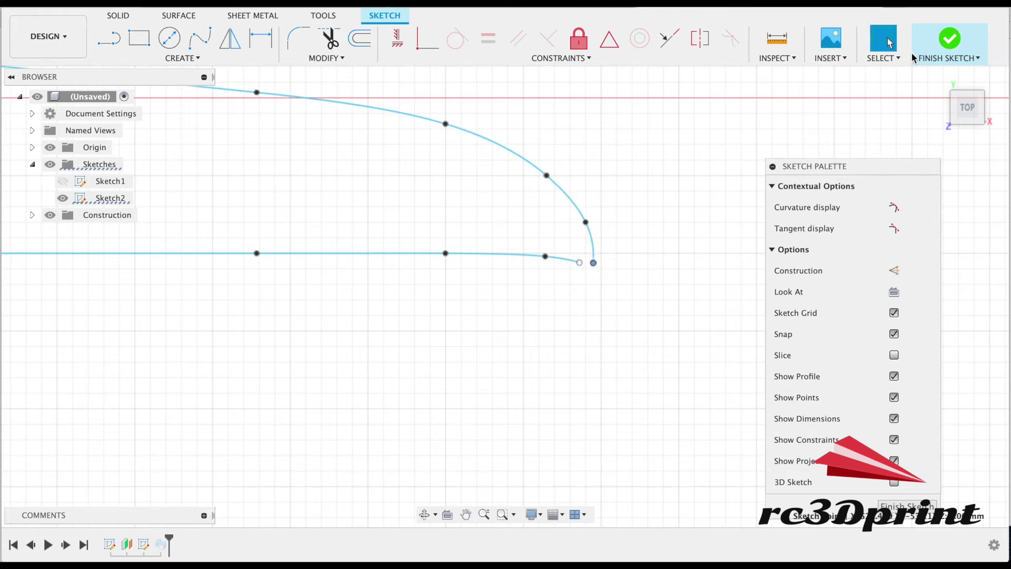
- Finish the sketch and raise the outer end points of both wingtip splines 200 mm in Z
{"action": "left_click", "coordinate": [948, 38]}
{"action": "mouse_move", "coordinate": [910, 99]}
{"action": "middle_mouse_down", "text": "shift"}
{"action": "mouse_move", "coordinate": [668, 83]}
{"action": "mouse_move", "coordinate": [670, 52]}
{"action": "mouse_move", "coordinate": [666, 95]}
{"action": "middle_mouse_up", "text": "shift"}
{"action": "middle_click_drag", "start_coordinate": [600, 295], "coordinate": [603, 298], "text": "shift"}
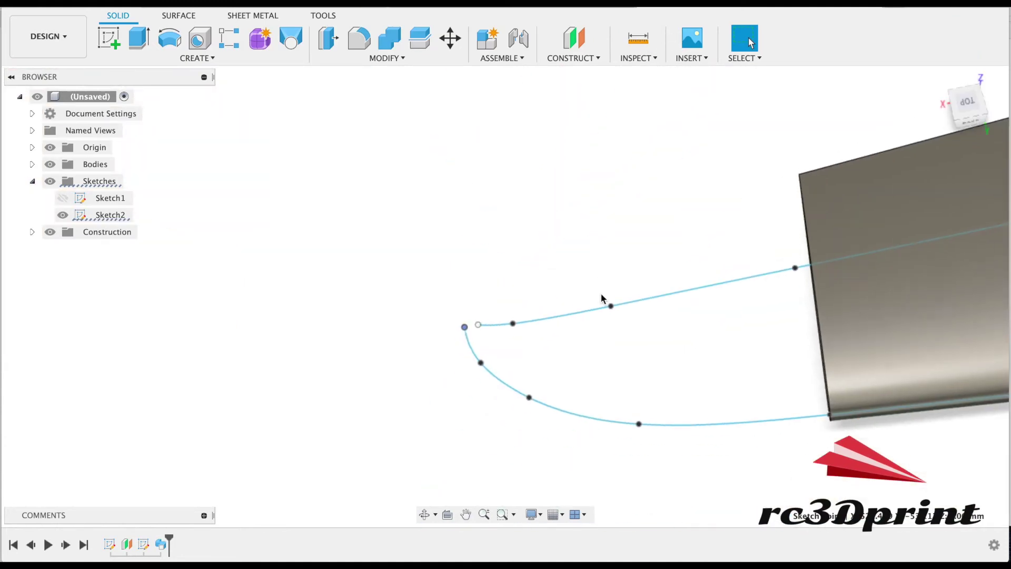
{"action": "left_click", "coordinate": [445, 41]}
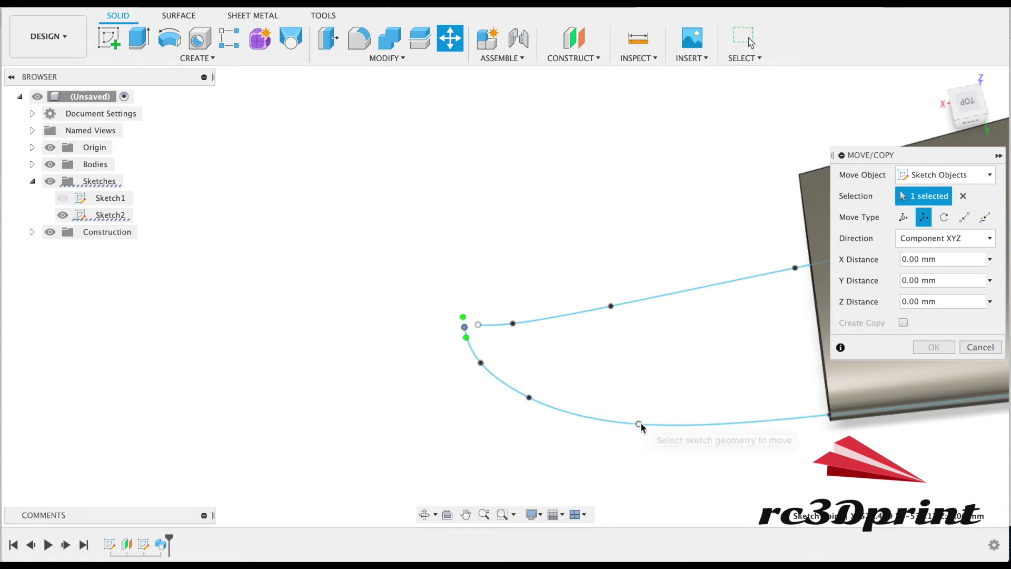
{"action": "left_click", "coordinate": [478, 328]}
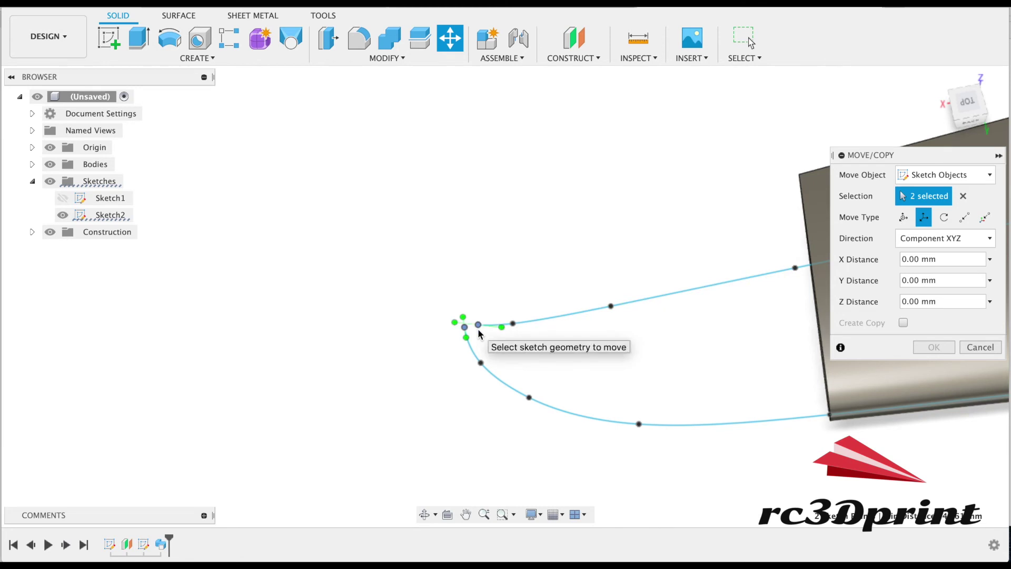
{"action": "scroll", "coordinate": [722, 244], "scroll_direction": "down", "scroll_amount": 3}
{"action": "scroll", "coordinate": [723, 243], "scroll_direction": "down", "scroll_amount": 2}
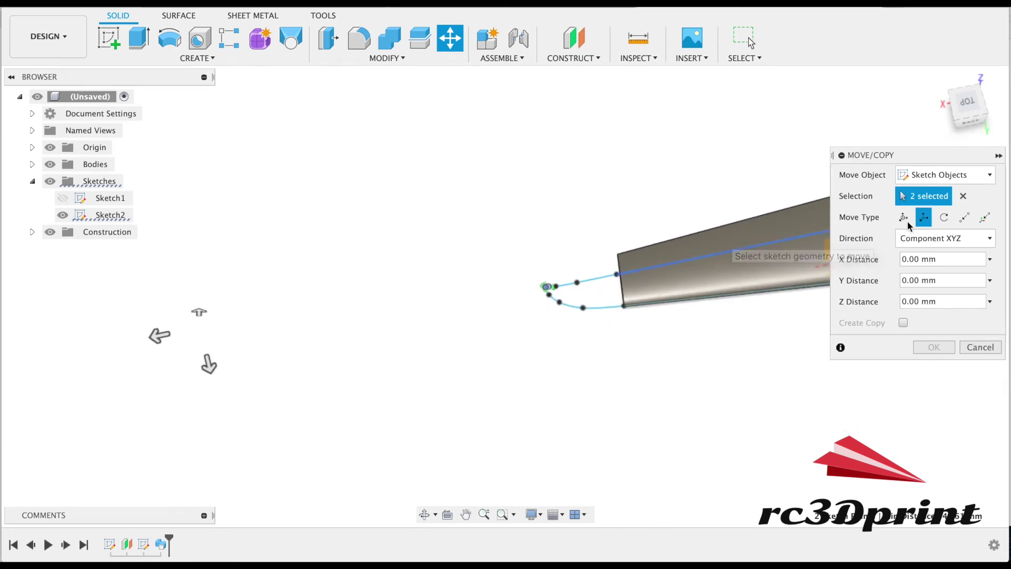
{"action": "mouse_move", "coordinate": [199, 313]}
{"action": "left_mouse_down"}
{"action": "mouse_move", "coordinate": [198, 257]}
{"action": "mouse_move", "coordinate": [199, 266]}
{"action": "left_mouse_up"}
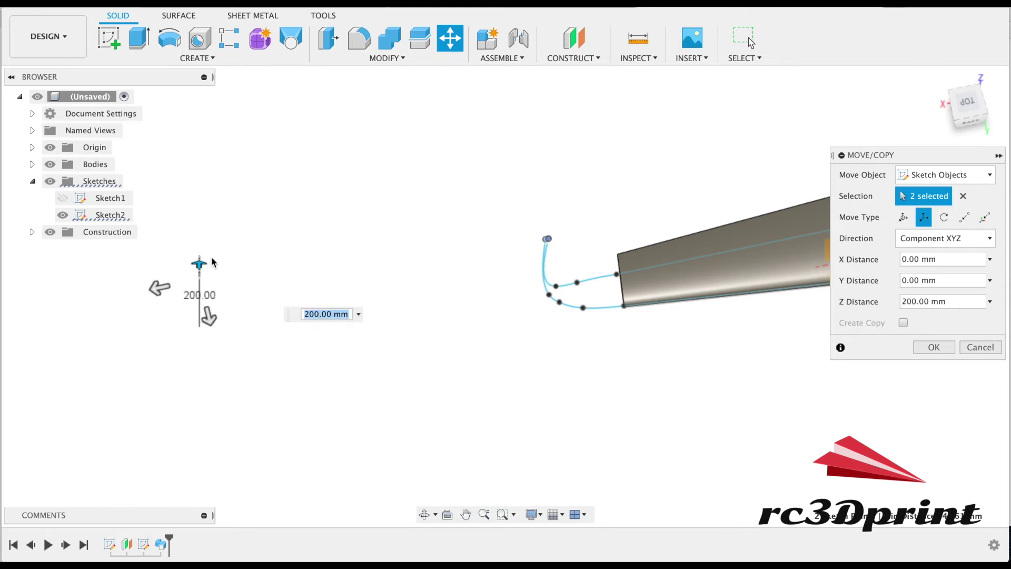
{"action": "left_click", "coordinate": [973, 124]}
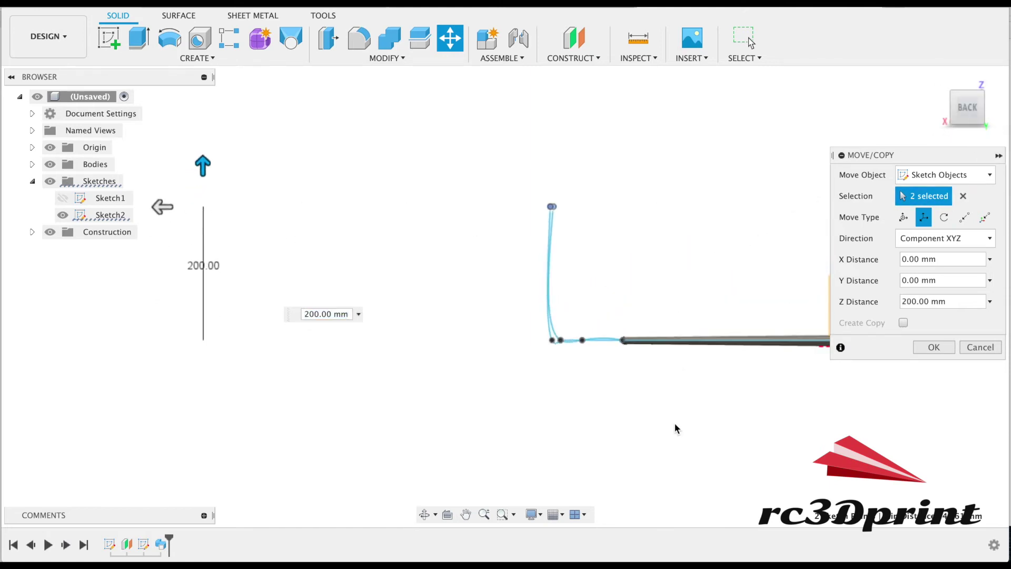
{"action": "left_click", "coordinate": [933, 347]}
- Raise the edge spline's fit point next to its outer end 175 mm in Z
{"action": "left_click_drag", "start_coordinate": [967, 108], "coordinate": [964, 144]}
{"action": "scroll", "coordinate": [620, 323], "scroll_direction": "up", "scroll_amount": 4}
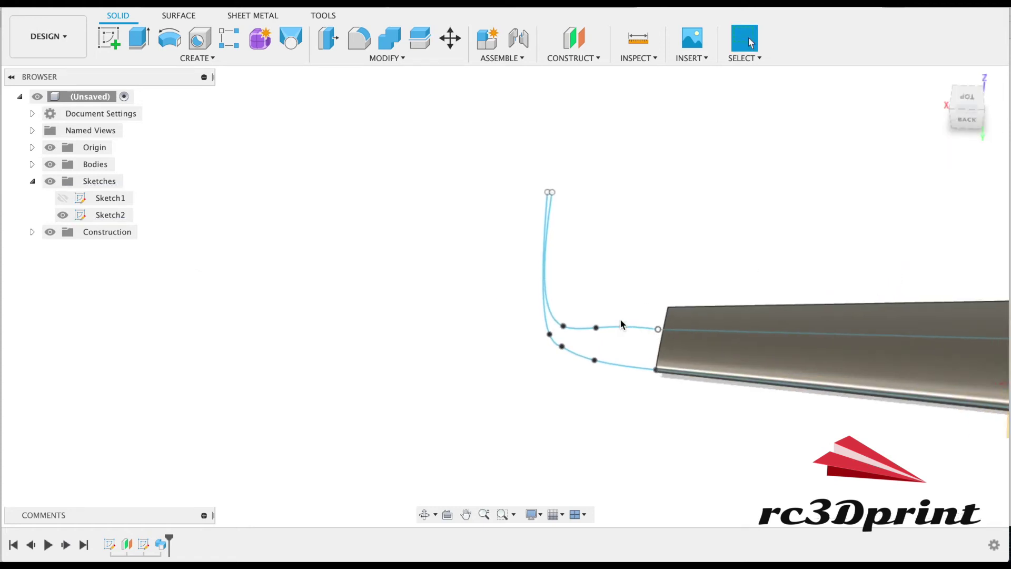
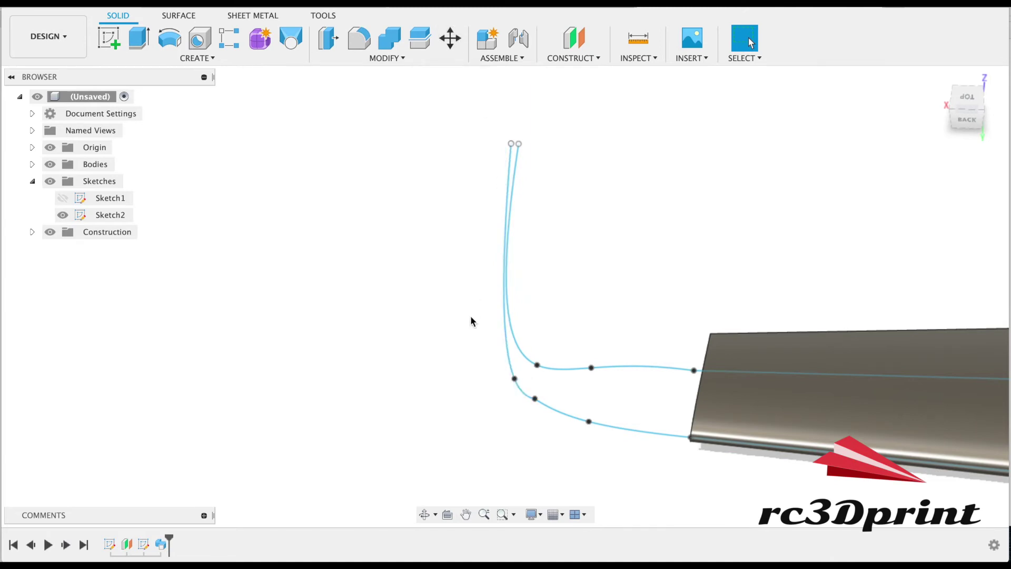
{"action": "key", "text": "m"}
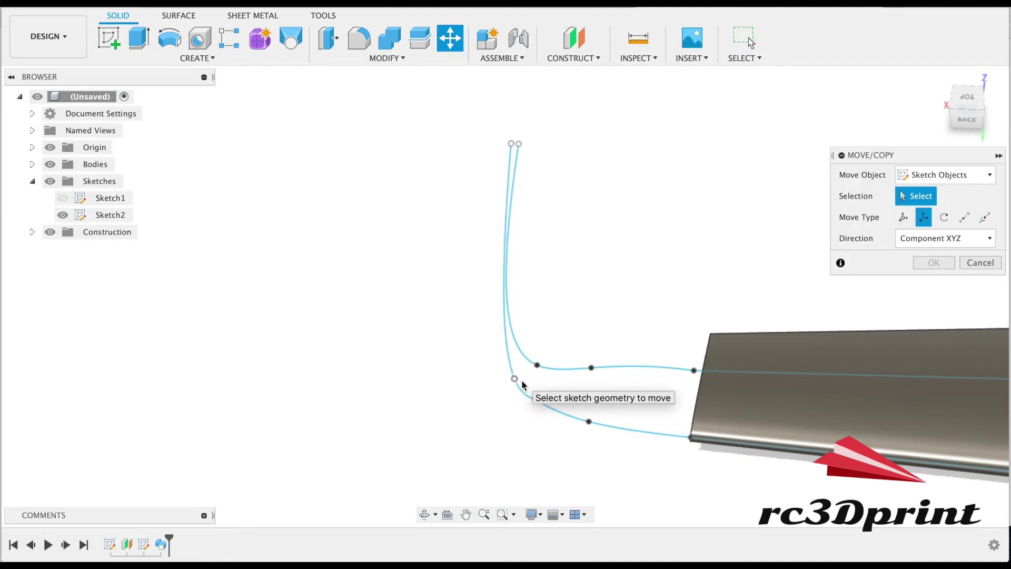
{"action": "scroll", "coordinate": [546, 327], "scroll_direction": "down", "scroll_amount": 3}
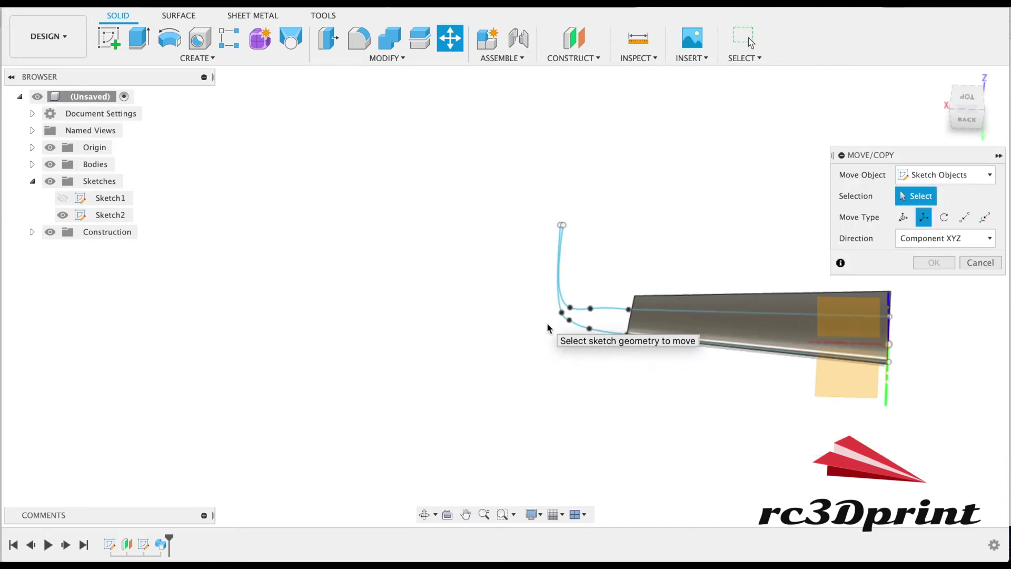
{"action": "left_click", "coordinate": [560, 313]}
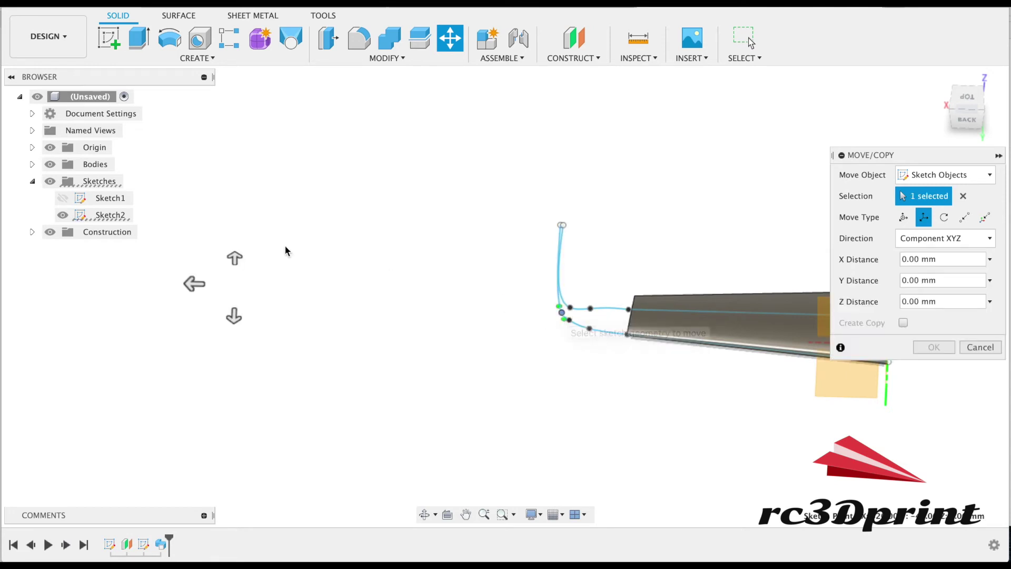
{"action": "left_click_drag", "start_coordinate": [235, 258], "coordinate": [247, 189]}
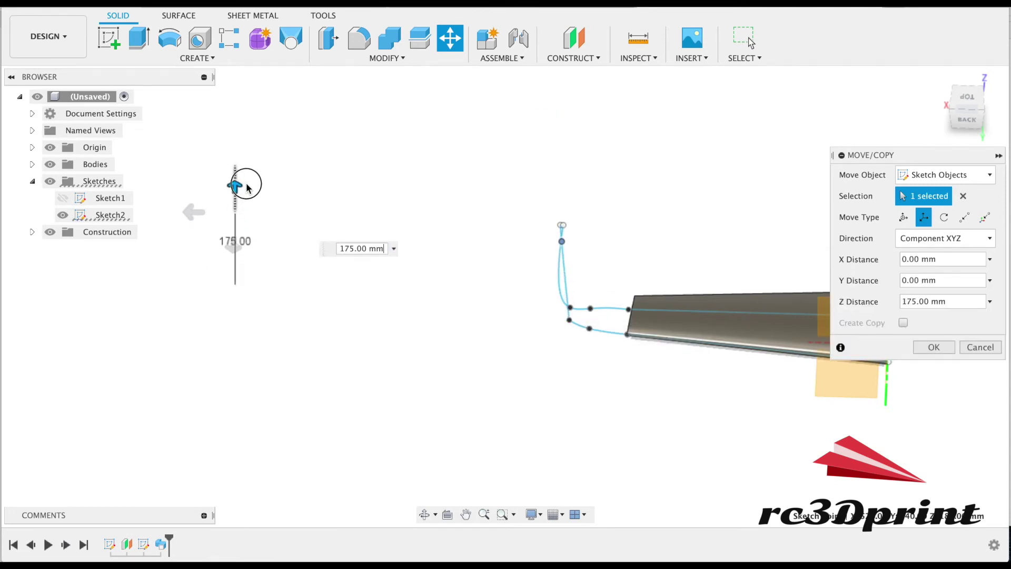
{"action": "left_click", "coordinate": [934, 348]}
- Raise the next pair of fit points inward, one on each spline, 100 mm in Z
{"action": "scroll", "coordinate": [588, 386], "scroll_direction": "up", "scroll_amount": 5}
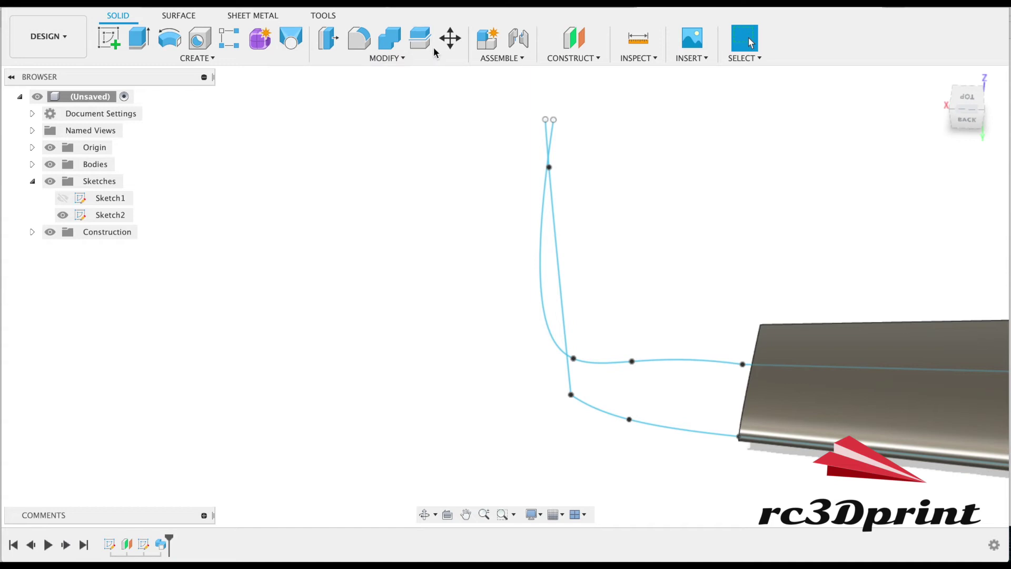
{"action": "left_click", "coordinate": [450, 38]}
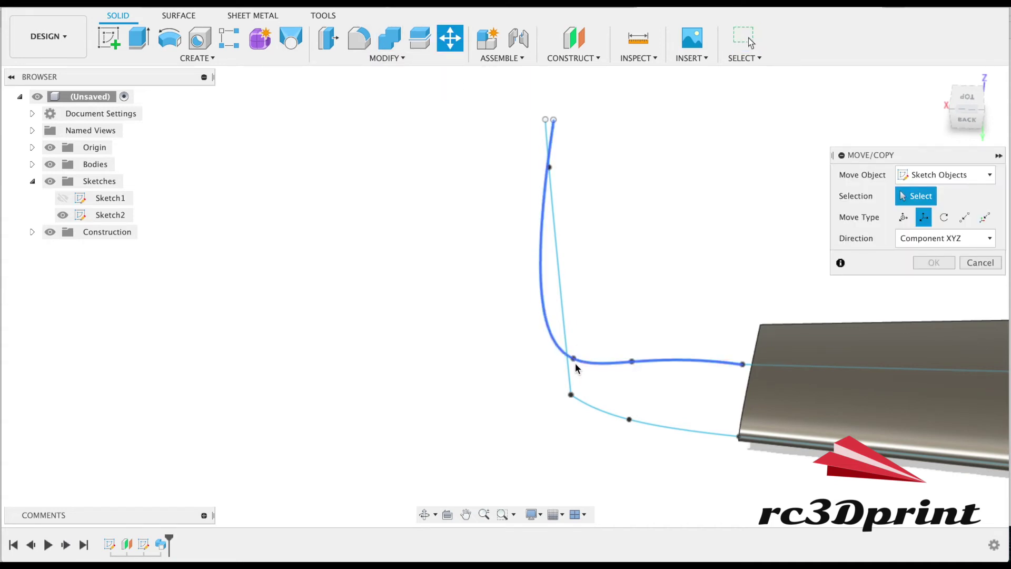
{"action": "left_click", "coordinate": [570, 396]}
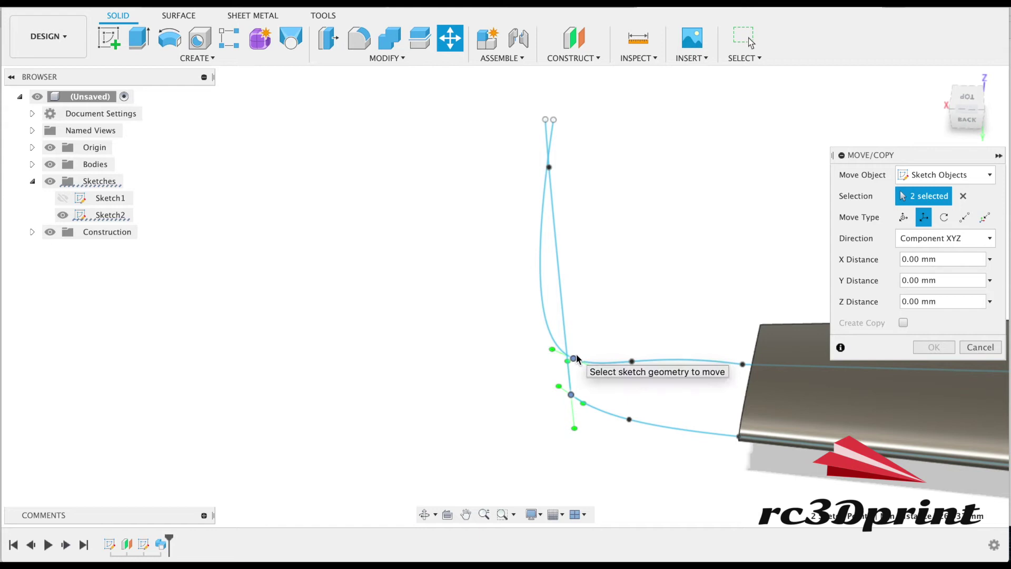
{"action": "scroll", "coordinate": [576, 358], "scroll_direction": "down", "scroll_amount": 5}
{"action": "left_click_drag", "start_coordinate": [253, 266], "coordinate": [253, 212]}
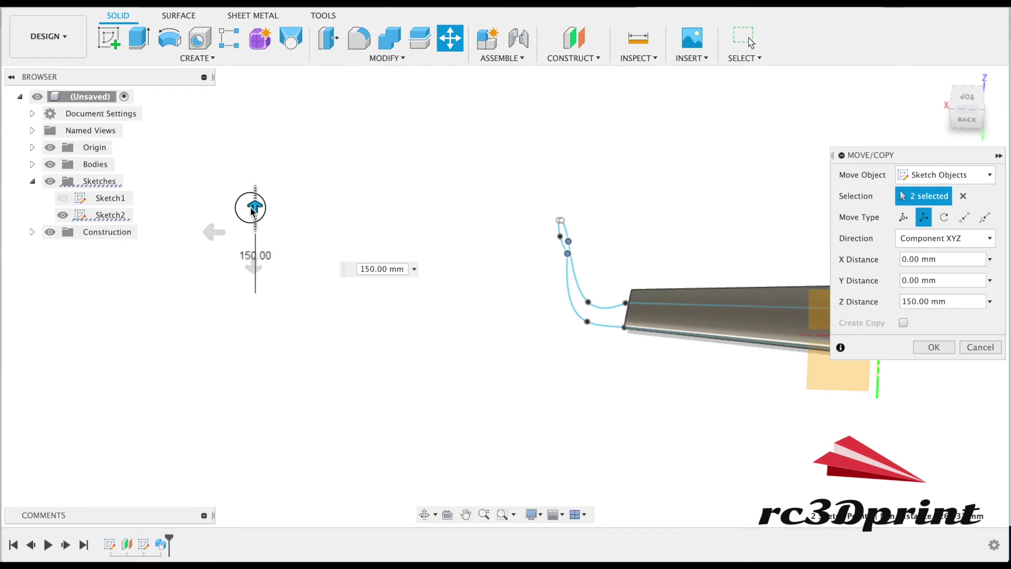
{"action": "left_click_drag", "start_coordinate": [253, 211], "coordinate": [254, 226]}
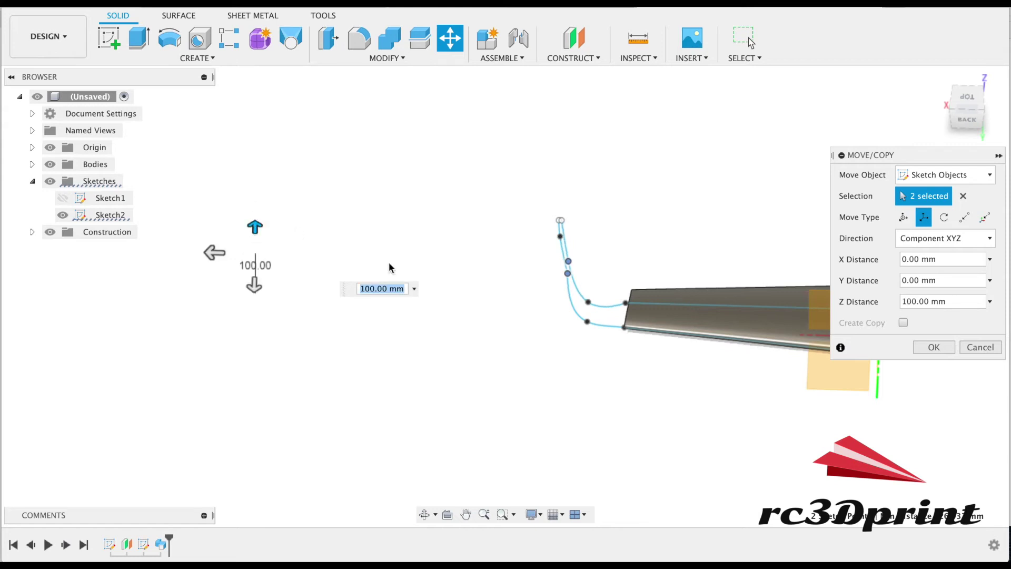
{"action": "left_click", "coordinate": [931, 347]}
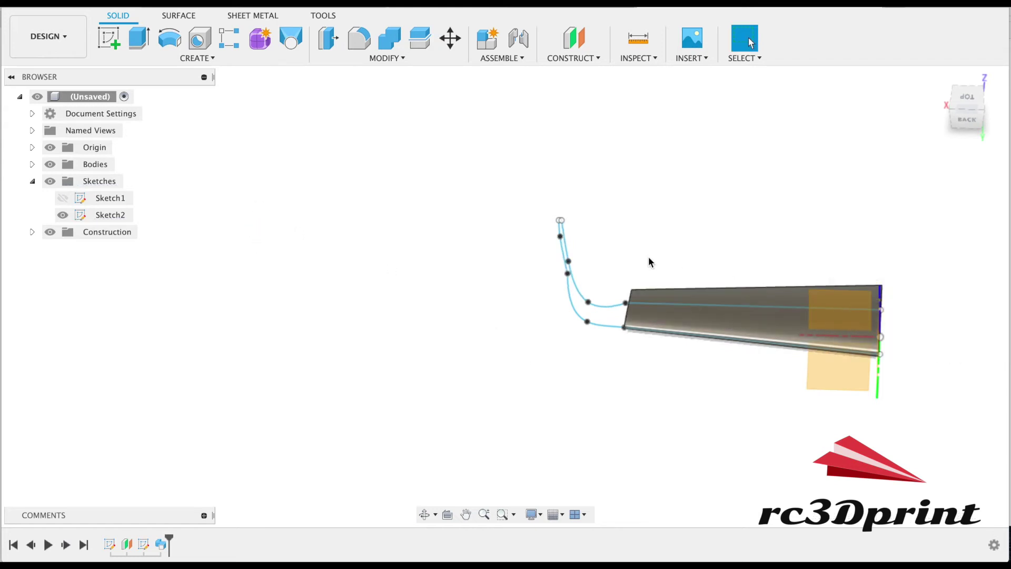
- Raise the pair of spline fit points closest to the wing's end 25 mm in Z
{"action": "scroll", "coordinate": [649, 258], "scroll_direction": "up", "scroll_amount": 4}
{"action": "left_click", "coordinate": [442, 39]}
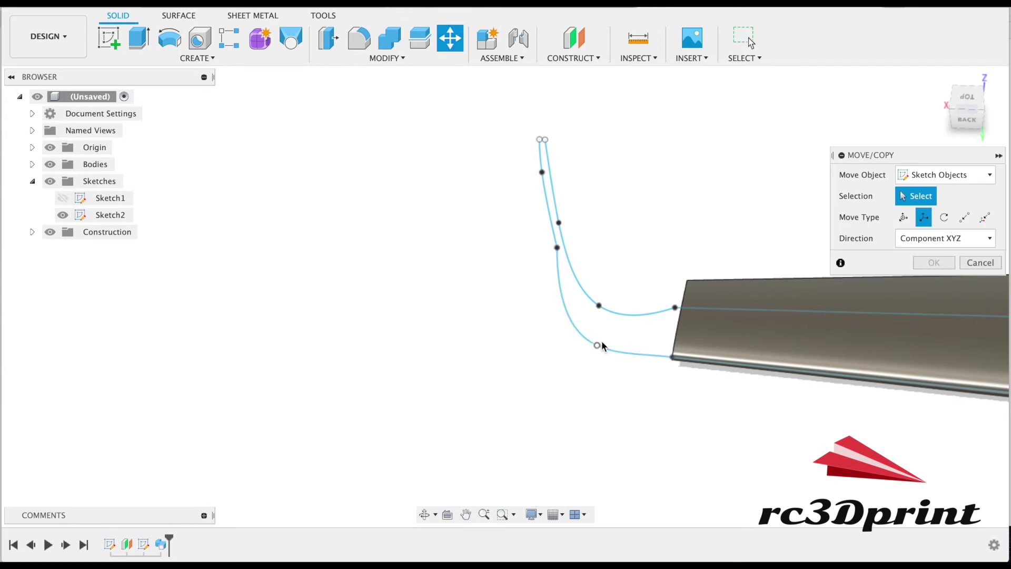
{"action": "left_click", "coordinate": [598, 346]}
{"action": "left_click", "coordinate": [600, 315]}
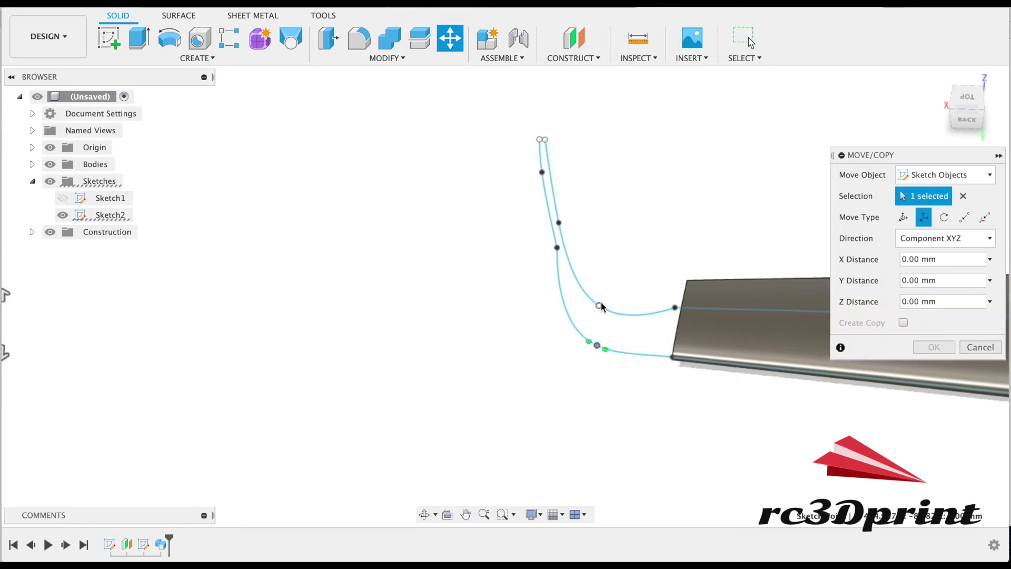
{"action": "mouse_move", "coordinate": [264, 275]}
{"action": "left_mouse_down"}
{"action": "mouse_move", "coordinate": [264, 255]}
{"action": "mouse_move", "coordinate": [268, 263]}
{"action": "left_mouse_up"}
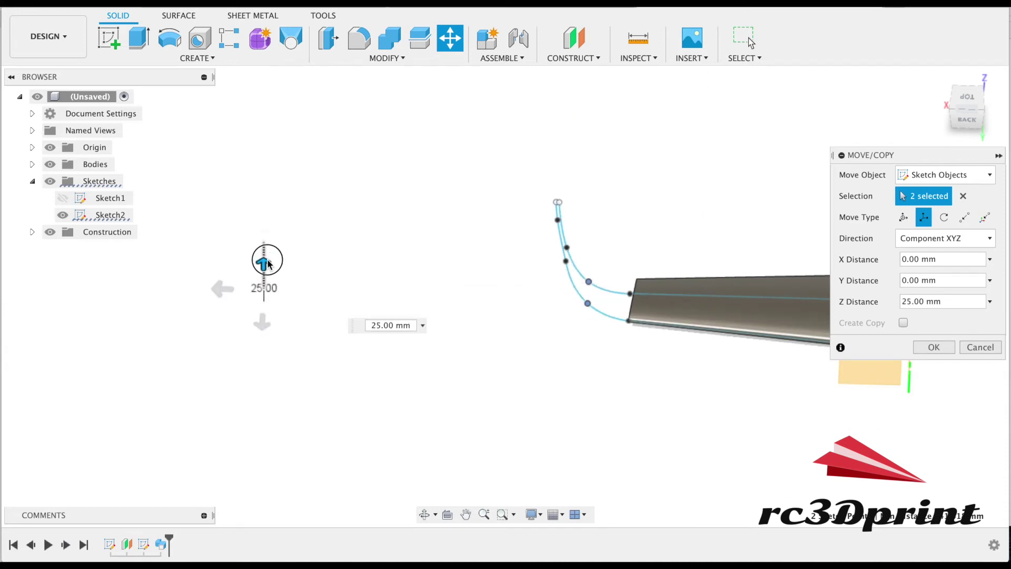
{"action": "left_click", "coordinate": [933, 347]}
- Free-move the mid-wing spline's upper end point 3.722 mm in X and -11.63 mm in Z to line up with the edge spline in back view
{"action": "left_click_drag", "start_coordinate": [963, 112], "coordinate": [904, 109]}
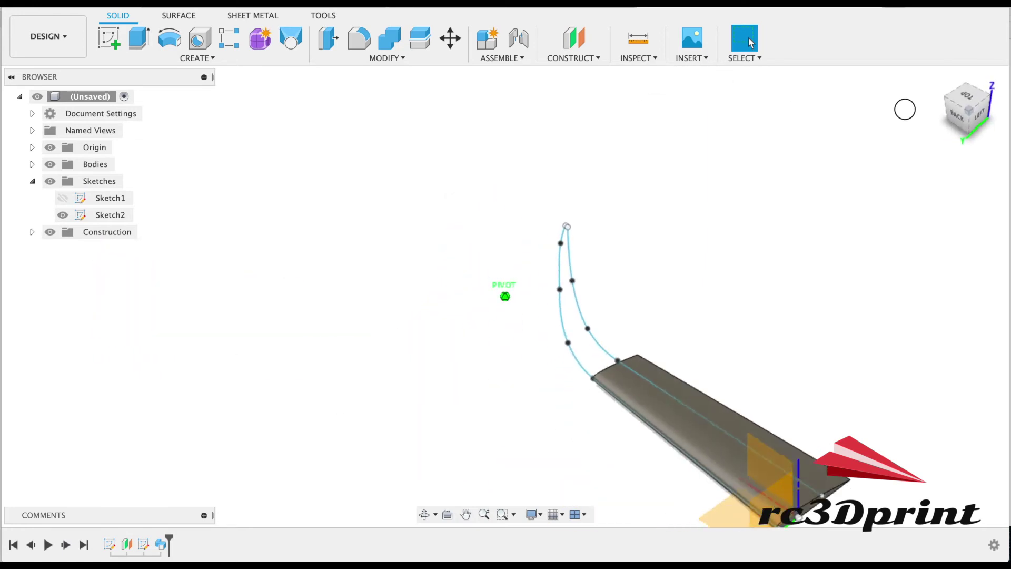
{"action": "scroll", "coordinate": [636, 154], "scroll_direction": "up", "scroll_amount": 5}
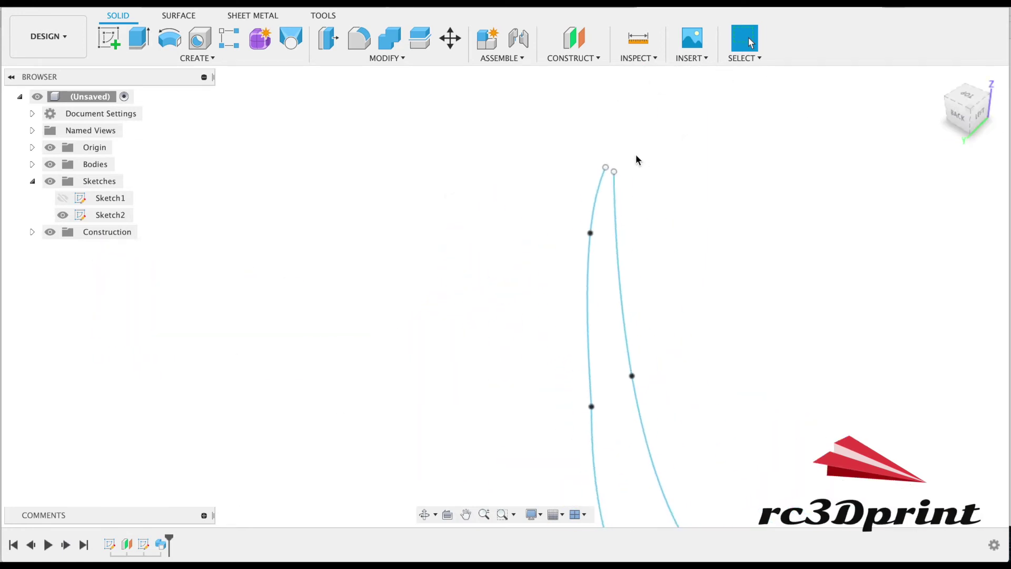
{"action": "left_click", "coordinate": [958, 113]}
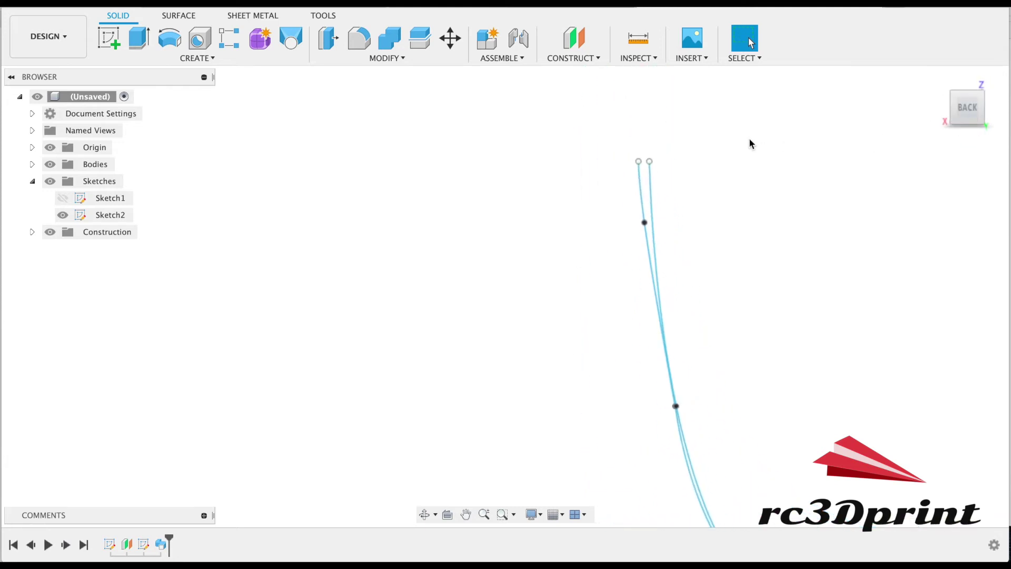
{"action": "left_click", "coordinate": [449, 35]}
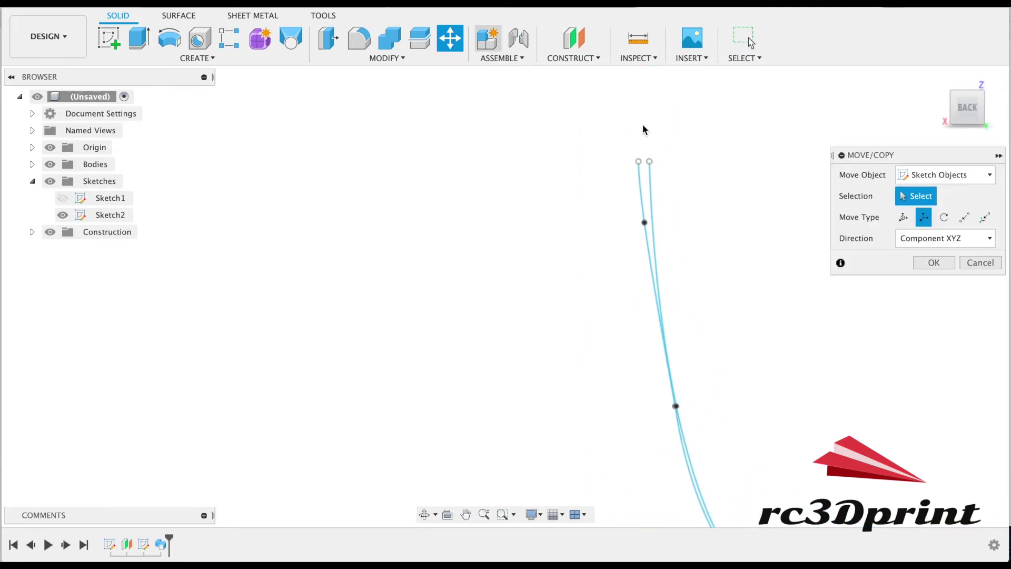
{"action": "left_click", "coordinate": [649, 161]}
{"action": "scroll", "coordinate": [719, 296], "scroll_direction": "down", "scroll_amount": 2}
{"action": "left_click", "coordinate": [903, 217]}
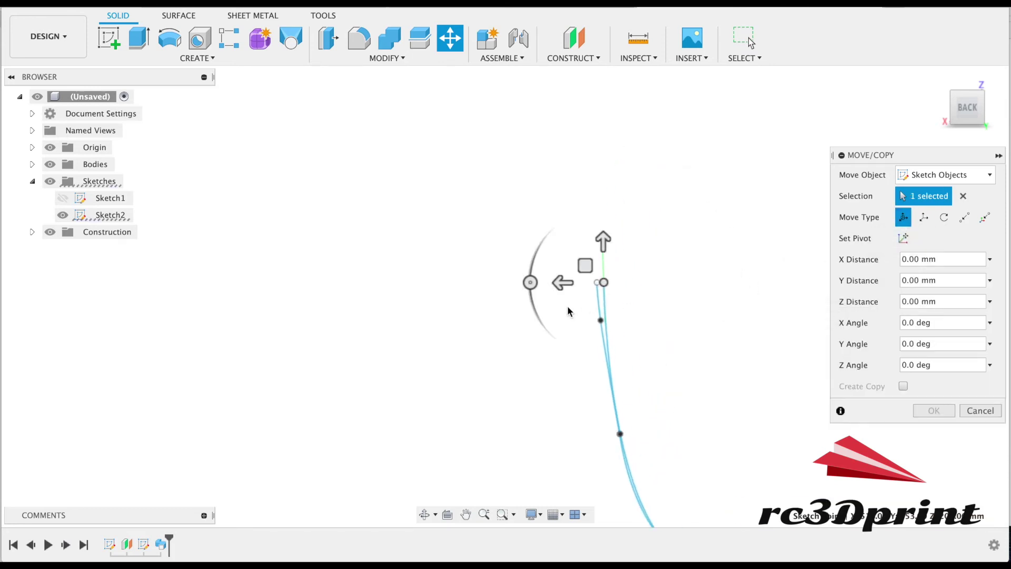
{"action": "left_click_drag", "start_coordinate": [589, 270], "coordinate": [585, 287]}
{"action": "scroll", "coordinate": [729, 403], "scroll_direction": "up", "scroll_amount": 1}
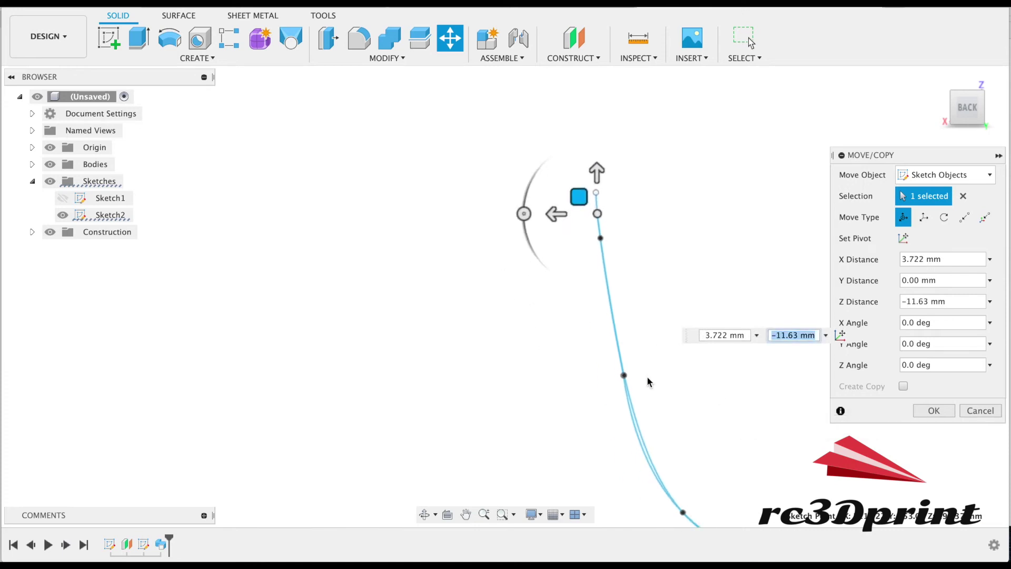
{"action": "left_click", "coordinate": [933, 409]}
- Free-move the edge spline's middle fit point 0.395 mm in X and 0.008 mm in Z onto the other spline's point in back view
{"action": "mouse_move", "coordinate": [965, 108]}
{"action": "middle_mouse_down", "text": "shift"}
{"action": "mouse_move", "coordinate": [781, 104]}
{"action": "mouse_move", "coordinate": [942, 108]}
{"action": "mouse_move", "coordinate": [927, 110]}
{"action": "middle_mouse_up", "text": "shift"}
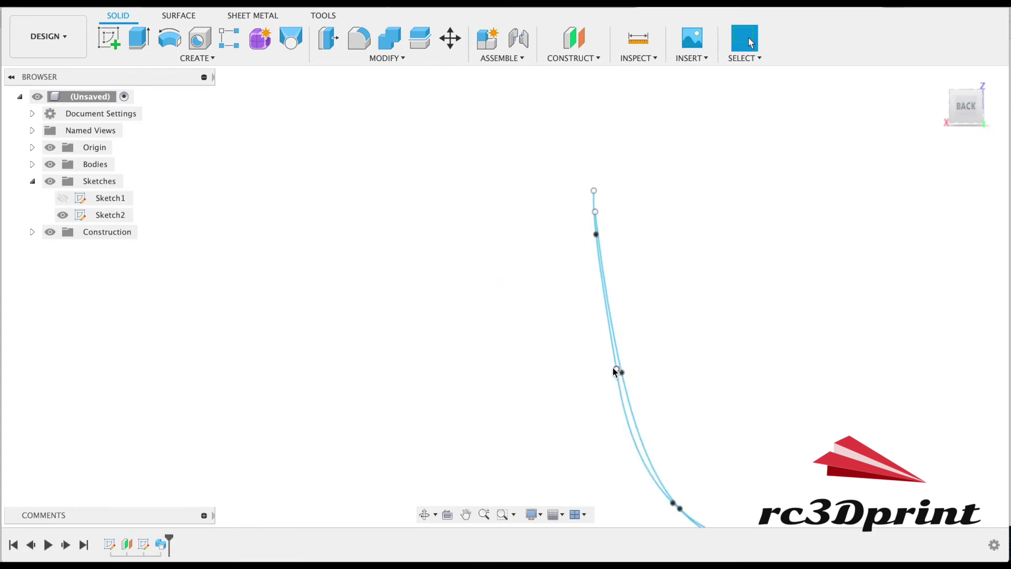
{"action": "left_click", "coordinate": [449, 40]}
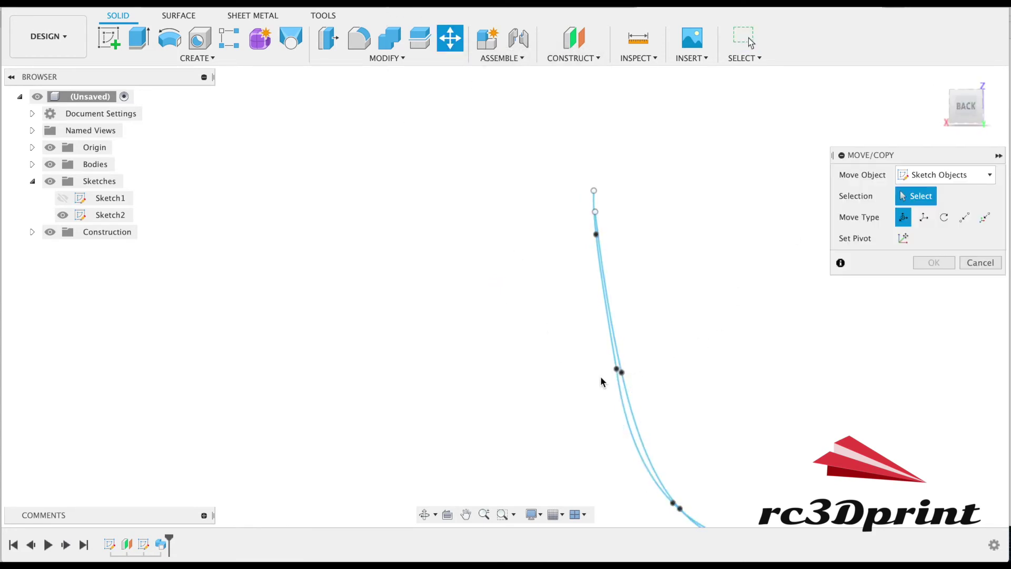
{"action": "left_click", "coordinate": [614, 370]}
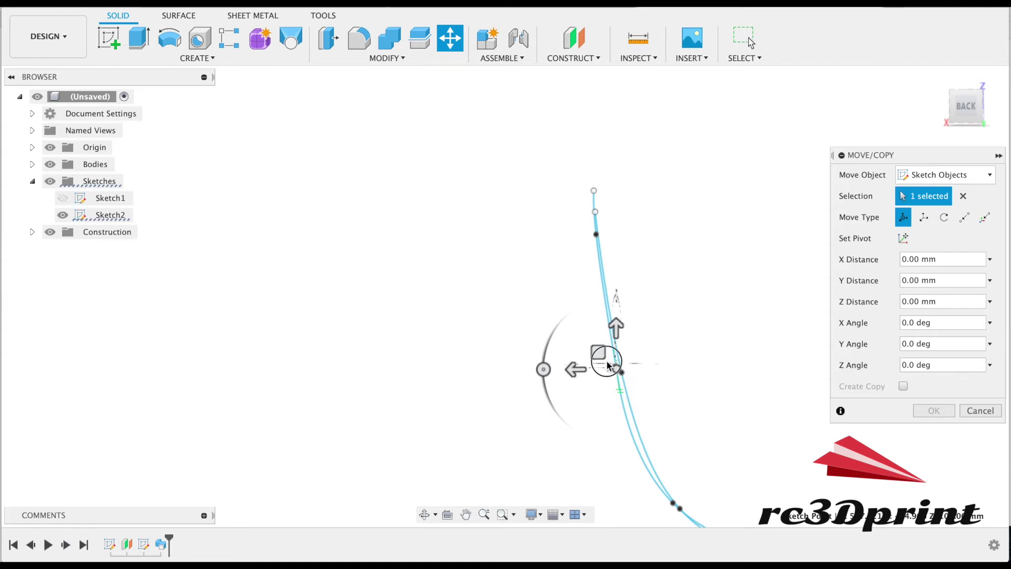
{"action": "left_click", "coordinate": [605, 361]}
{"action": "mouse_move", "coordinate": [607, 363]}
{"action": "left_mouse_down"}
{"action": "mouse_move", "coordinate": [608, 378]}
{"action": "mouse_move", "coordinate": [613, 360]}
{"action": "mouse_move", "coordinate": [597, 348]}
{"action": "mouse_move", "coordinate": [612, 391]}
{"action": "mouse_move", "coordinate": [603, 368]}
{"action": "left_mouse_up"}
{"action": "left_click", "coordinate": [968, 107]}
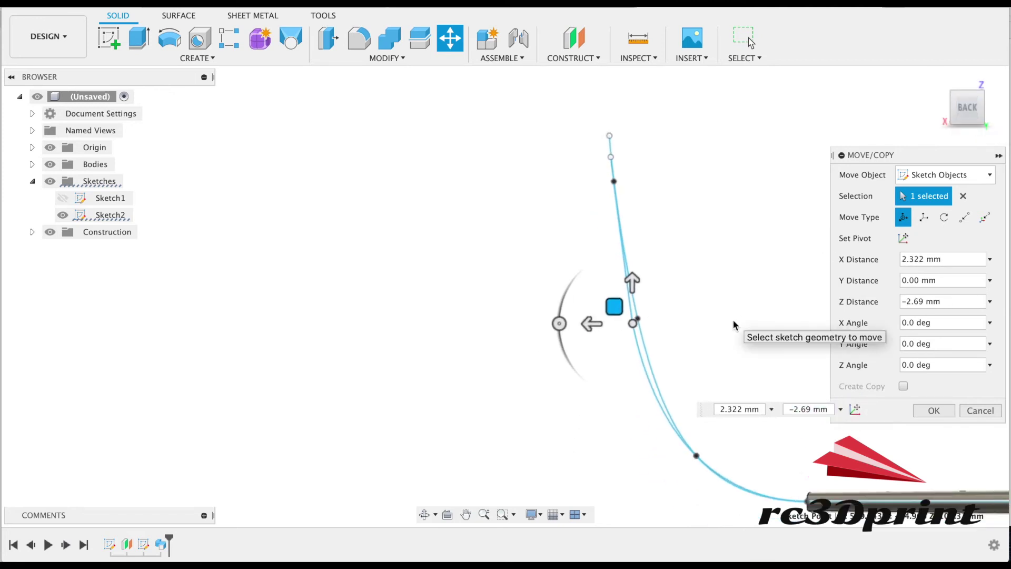
{"action": "mouse_move", "coordinate": [614, 307]}
{"action": "left_mouse_down"}
{"action": "mouse_move", "coordinate": [630, 294]}
{"action": "mouse_move", "coordinate": [617, 276]}
{"action": "mouse_move", "coordinate": [623, 292]}
{"action": "left_mouse_up"}
{"action": "left_click", "coordinate": [933, 411]}
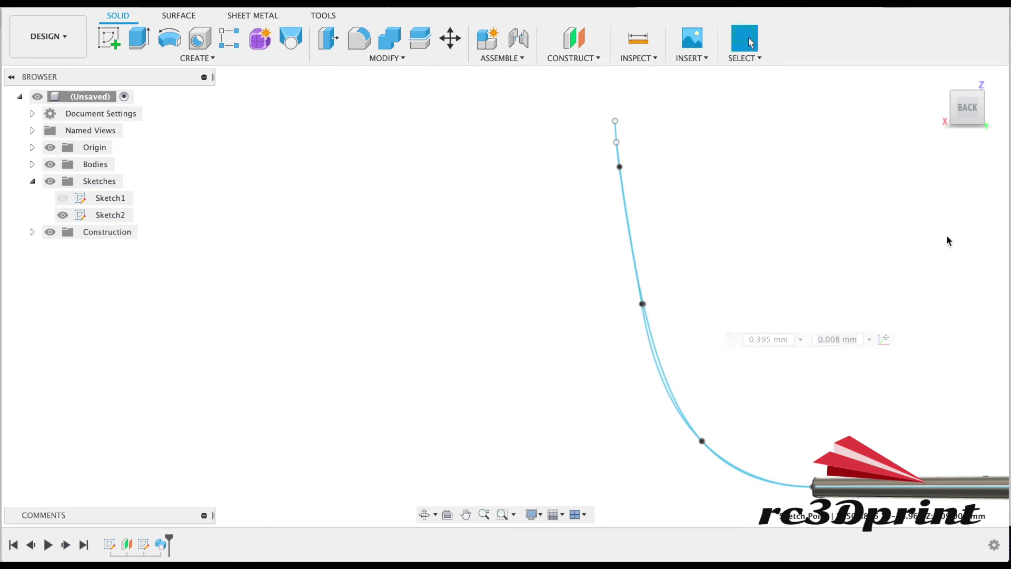
- Free-move the edge spline's lowest fit point beyond the wing tip onto the other spline's curve in back view
{"action": "left_click_drag", "start_coordinate": [955, 125], "coordinate": [954, 129]}
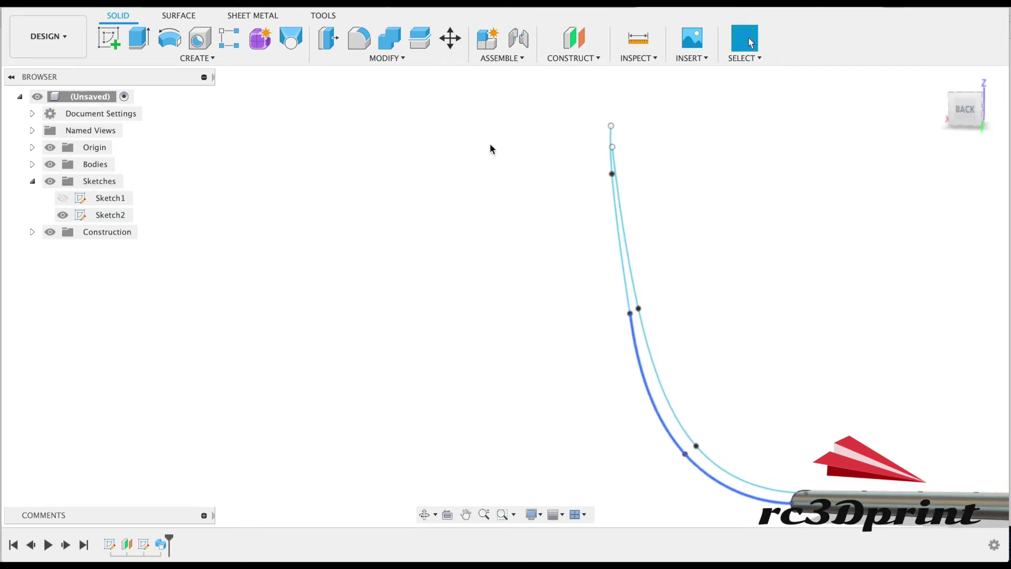
{"action": "left_click", "coordinate": [450, 38]}
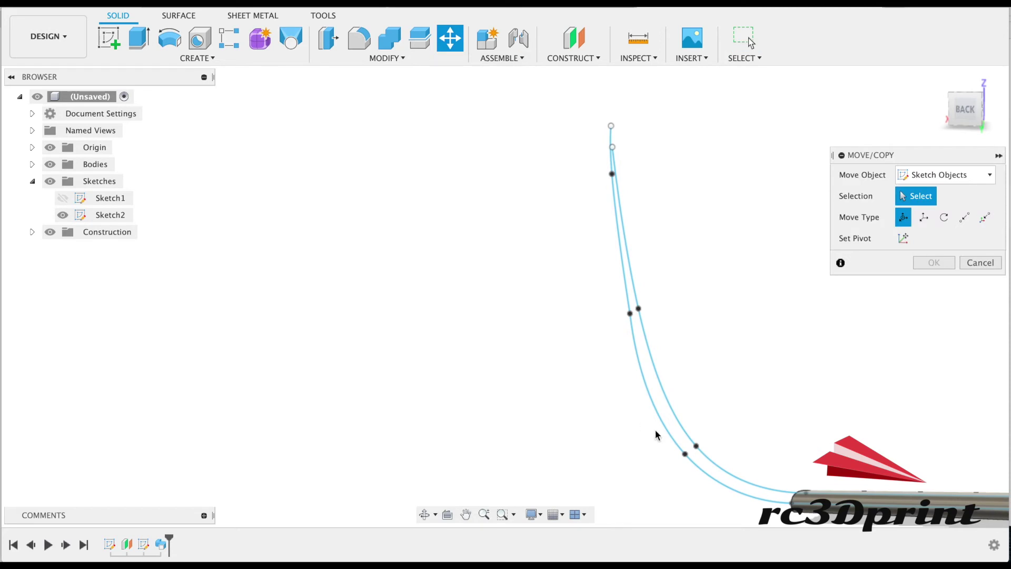
{"action": "left_click", "coordinate": [684, 456]}
{"action": "left_click", "coordinate": [965, 109]}
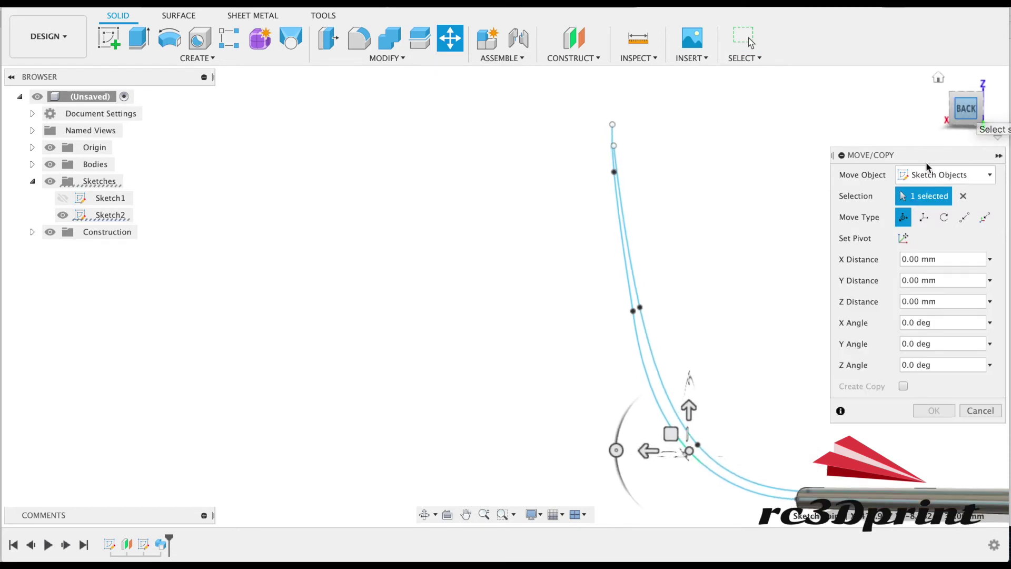
{"action": "left_click_drag", "start_coordinate": [683, 428], "coordinate": [691, 439]}
{"action": "left_click", "coordinate": [933, 410]}
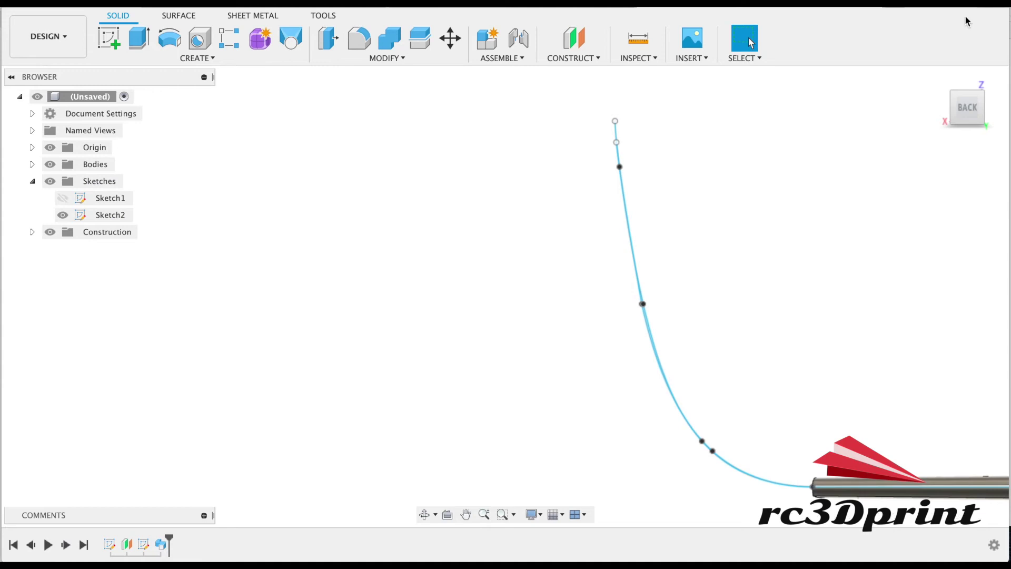
{"action": "left_click_drag", "start_coordinate": [955, 115], "coordinate": [963, 119]}
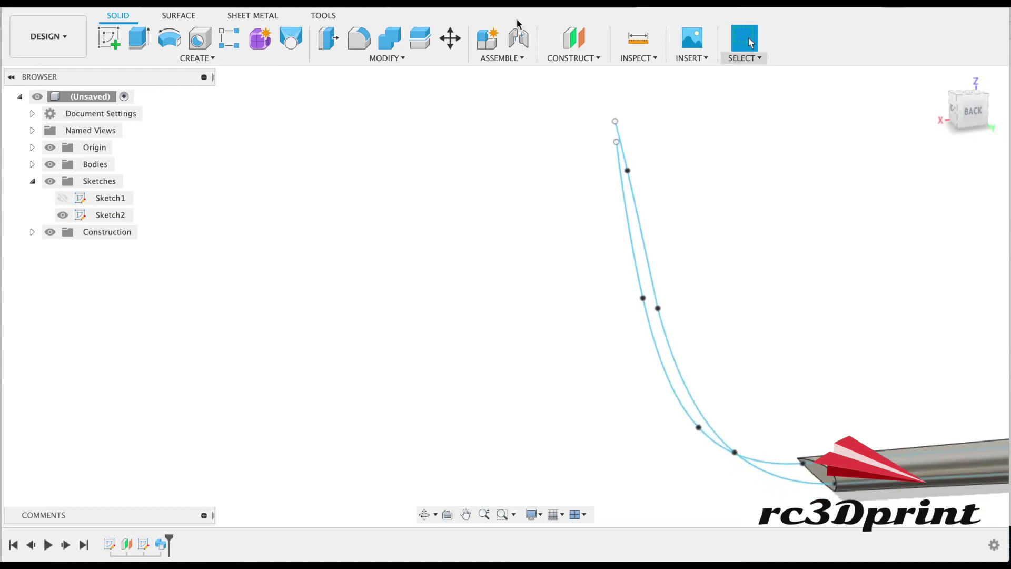
{"action": "left_click", "coordinate": [198, 58]}
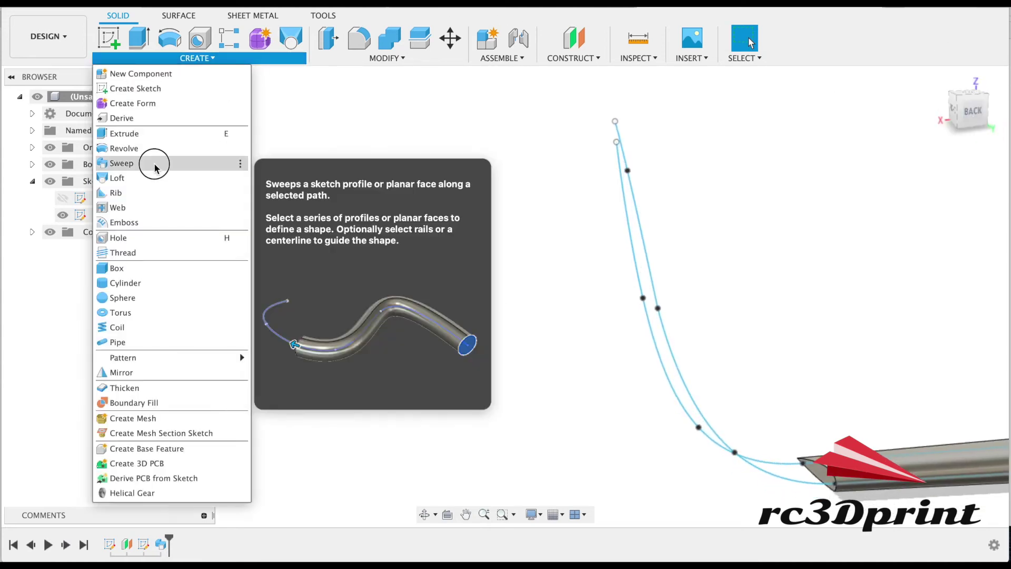
{"action": "left_click", "coordinate": [154, 163]}
{"action": "left_click", "coordinate": [820, 473]}
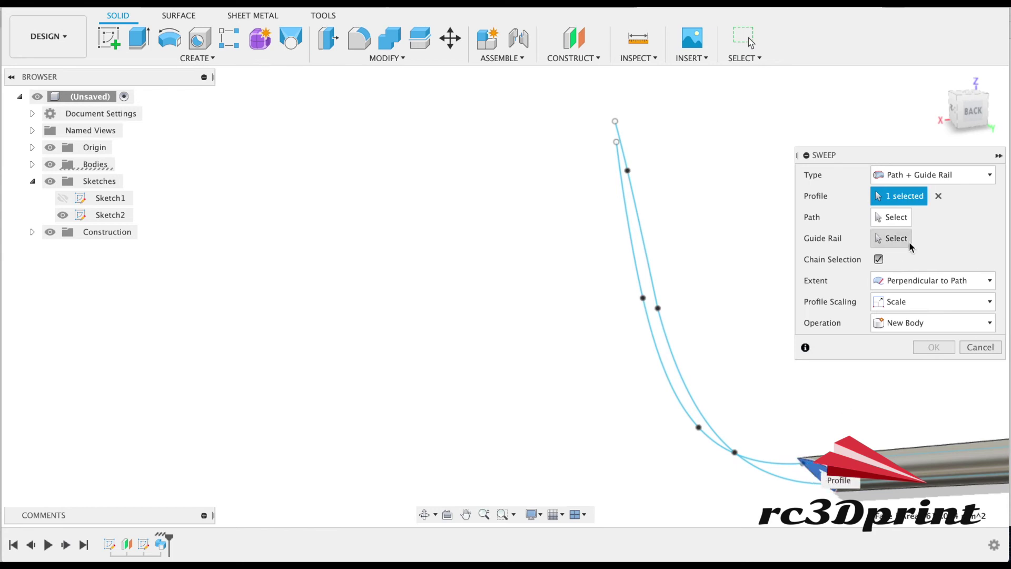
{"action": "left_click", "coordinate": [891, 217]}
{"action": "left_click", "coordinate": [756, 466]}
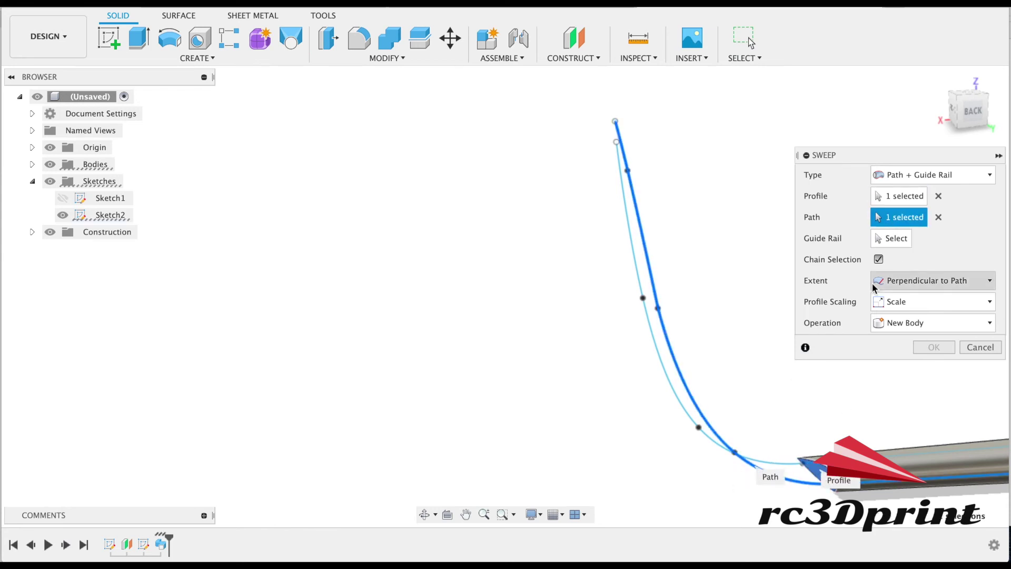
{"action": "left_click", "coordinate": [667, 401]}
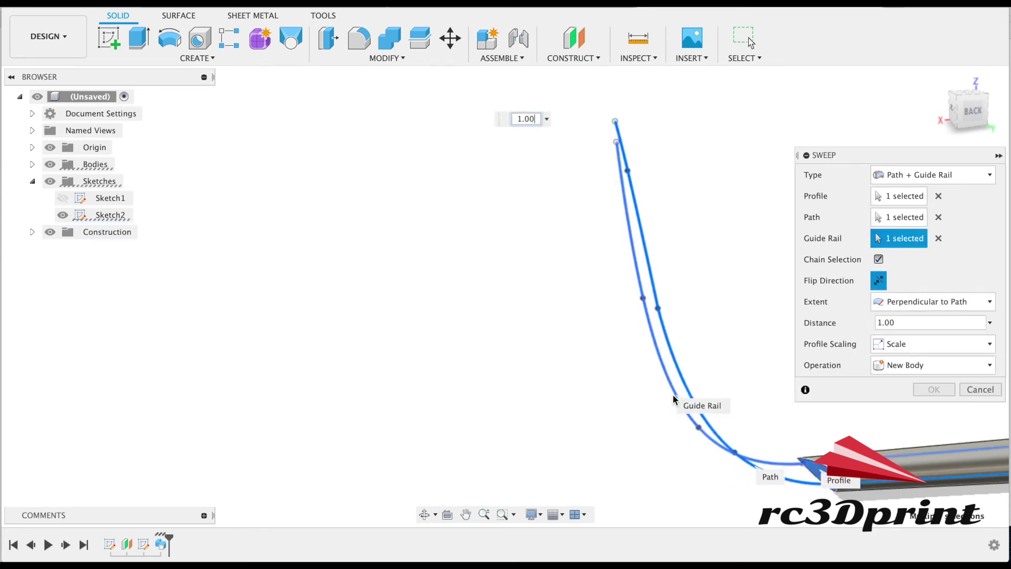
{"action": "left_click", "coordinate": [909, 302]}
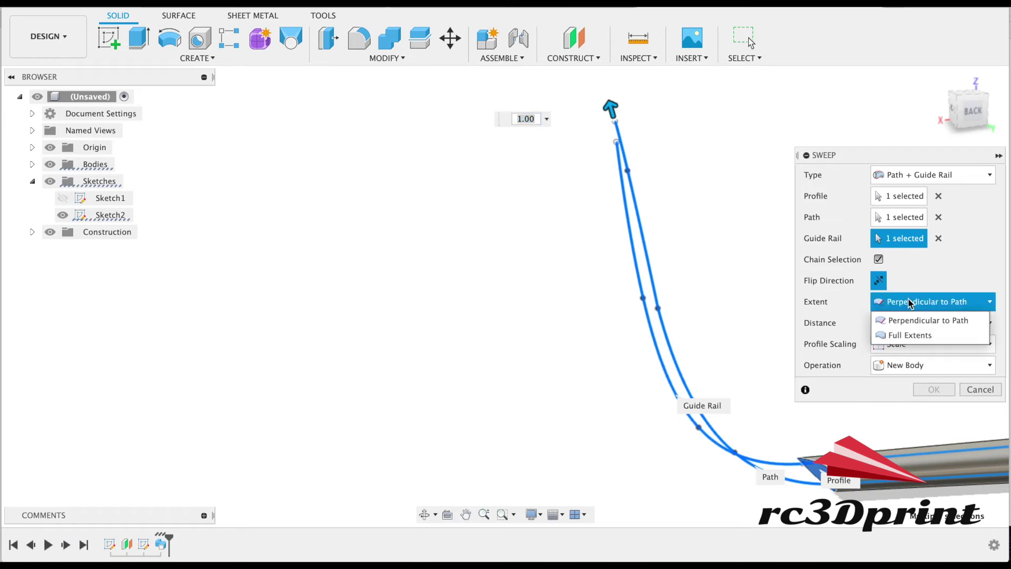
{"action": "left_click", "coordinate": [902, 332]}
{"action": "middle_click_drag", "start_coordinate": [961, 69], "coordinate": [762, 120], "text": "shift"}
{"action": "left_click_drag", "start_coordinate": [477, 133], "coordinate": [467, 204]}
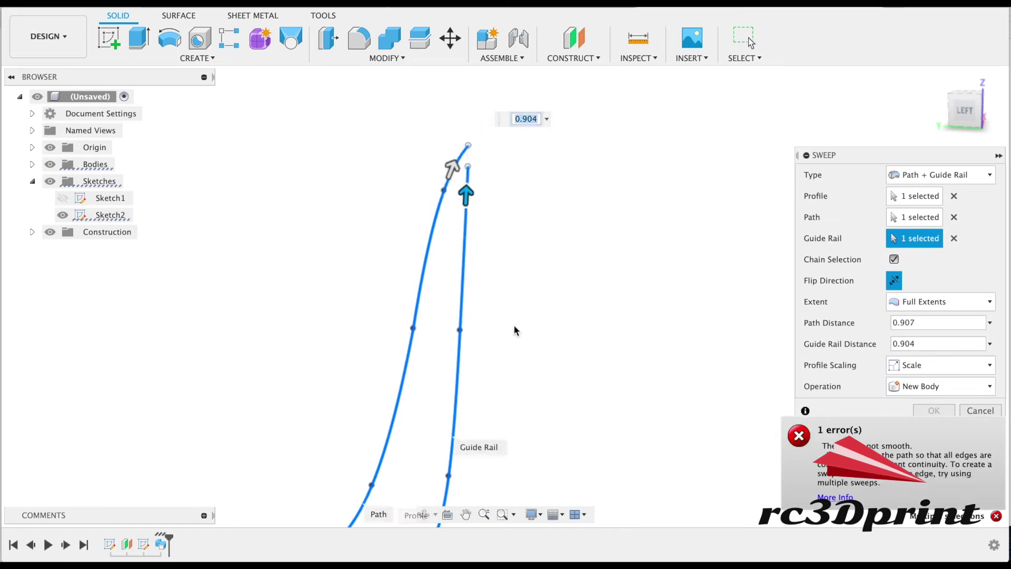
{"action": "scroll", "coordinate": [514, 332], "scroll_direction": "down", "scroll_amount": 4}
{"action": "middle_click_drag", "start_coordinate": [874, 106], "coordinate": [773, 130], "text": "shift"}
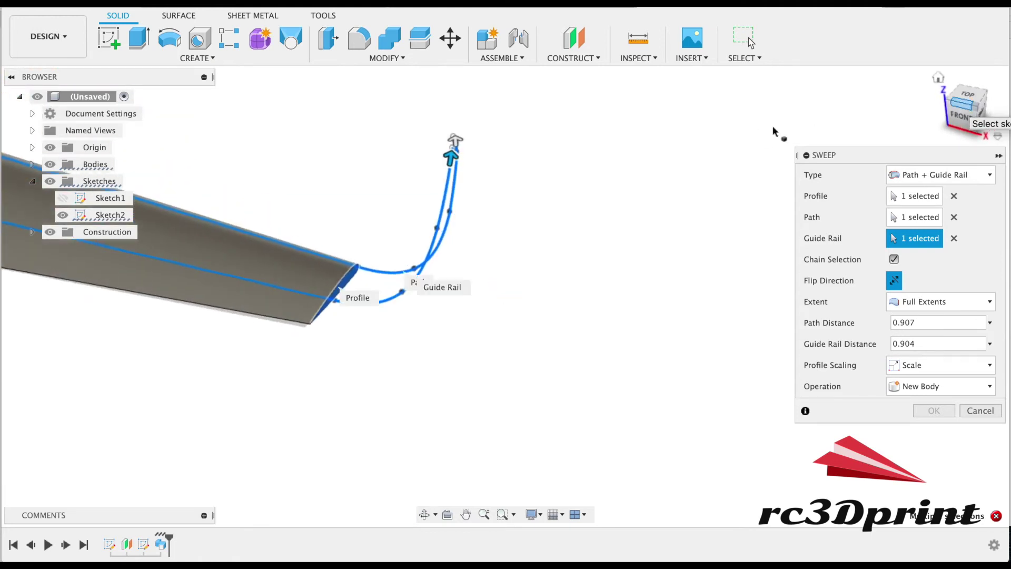
{"action": "left_click", "coordinate": [980, 416]}
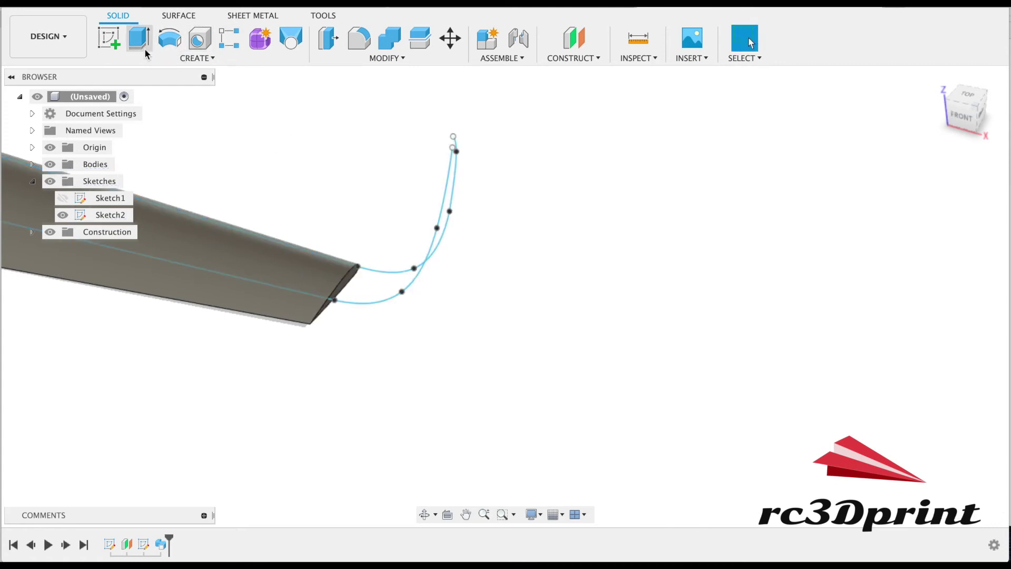
- Edit the wing's sweep to use the edge winglet spline as path, the mid-wing winglet spline as guide rail, and Full Extents
{"action": "right_click", "coordinate": [161, 545]}
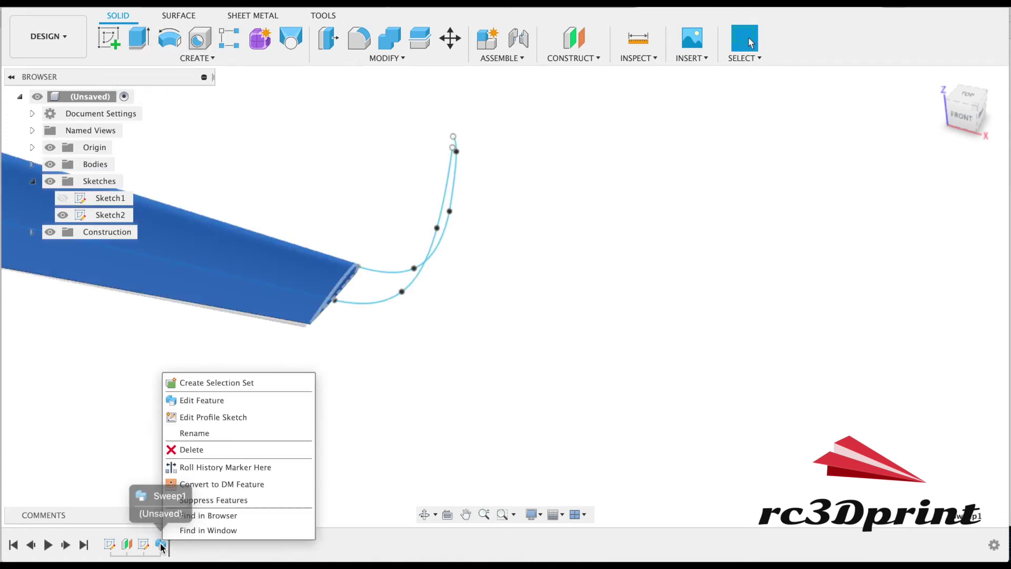
{"action": "left_click", "coordinate": [199, 401]}
{"action": "left_click_drag", "start_coordinate": [371, 265], "coordinate": [391, 266]}
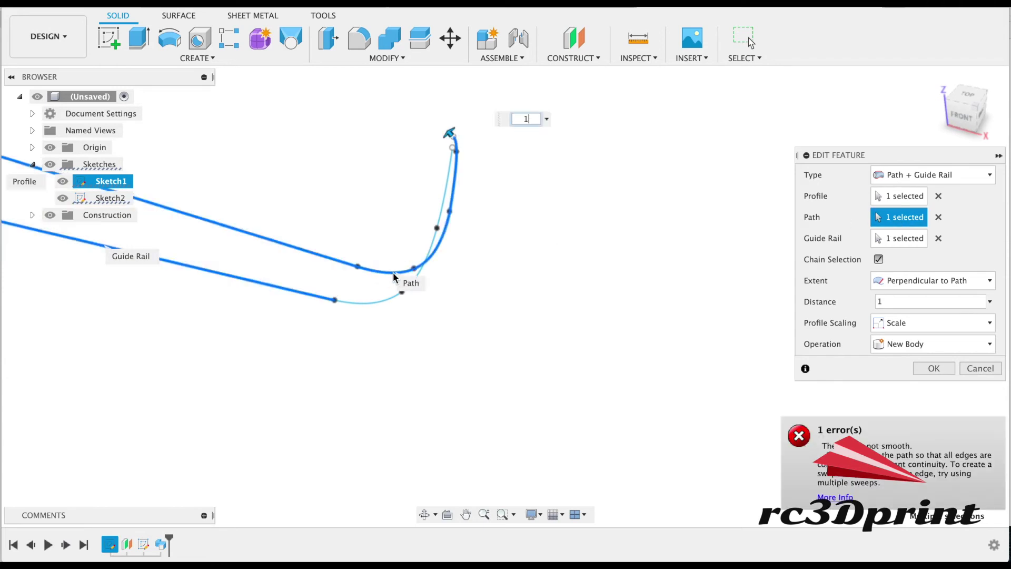
{"action": "left_click", "coordinate": [887, 239]}
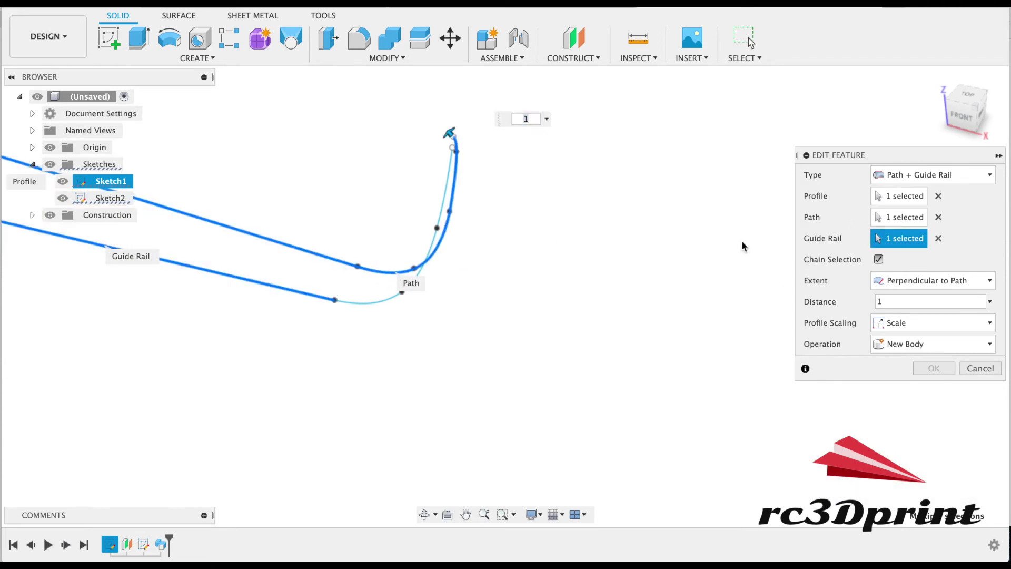
{"action": "left_click", "coordinate": [383, 305]}
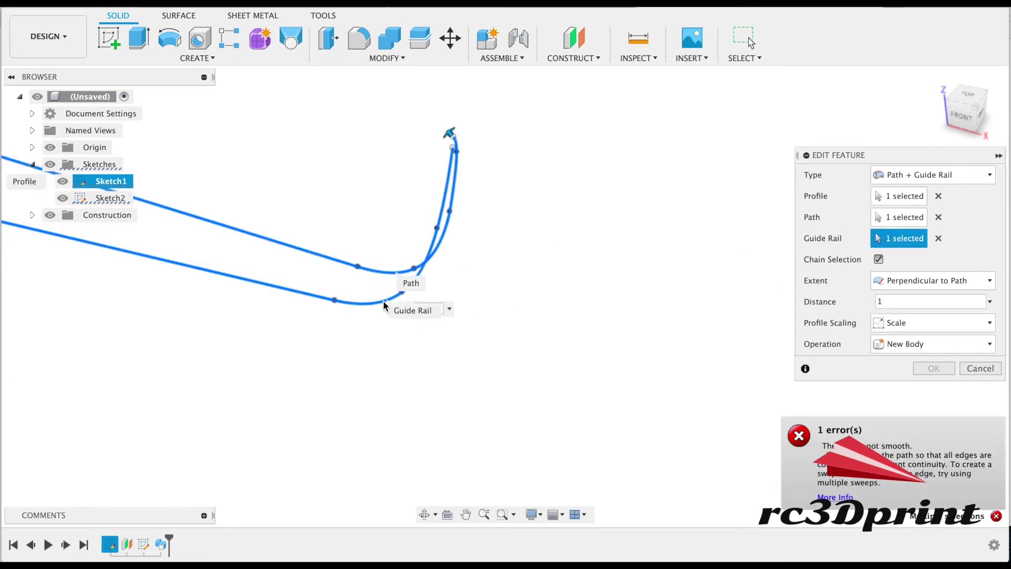
{"action": "left_click", "coordinate": [912, 282]}
{"action": "left_click", "coordinate": [917, 311]}
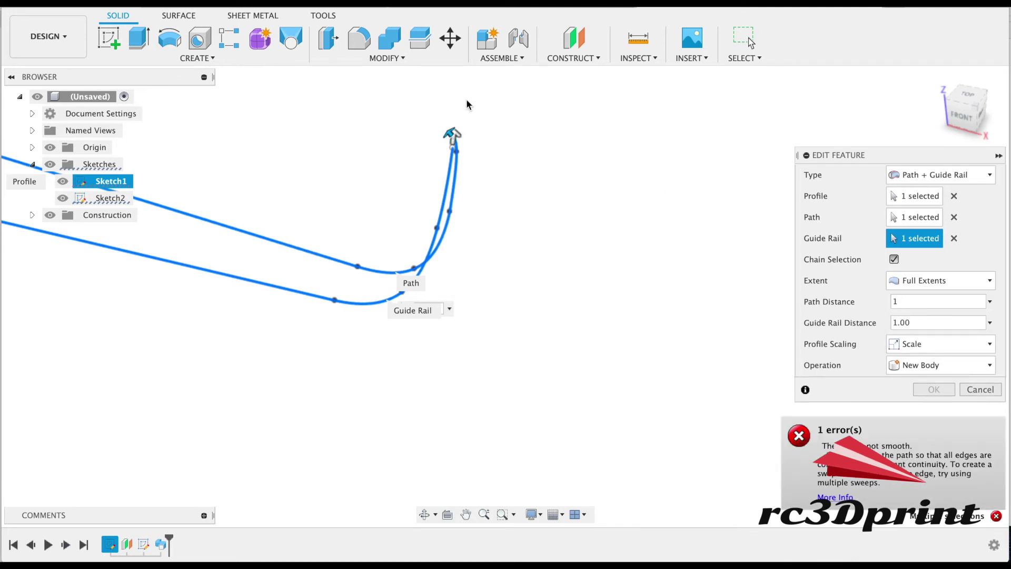
- Shorten the wing sweep to the wing tip with a path distance of about 0.617 and guide rail distance of about 0.633
{"action": "left_click_drag", "start_coordinate": [454, 142], "coordinate": [322, 296]}
{"action": "left_click_drag", "start_coordinate": [454, 139], "coordinate": [349, 257]}
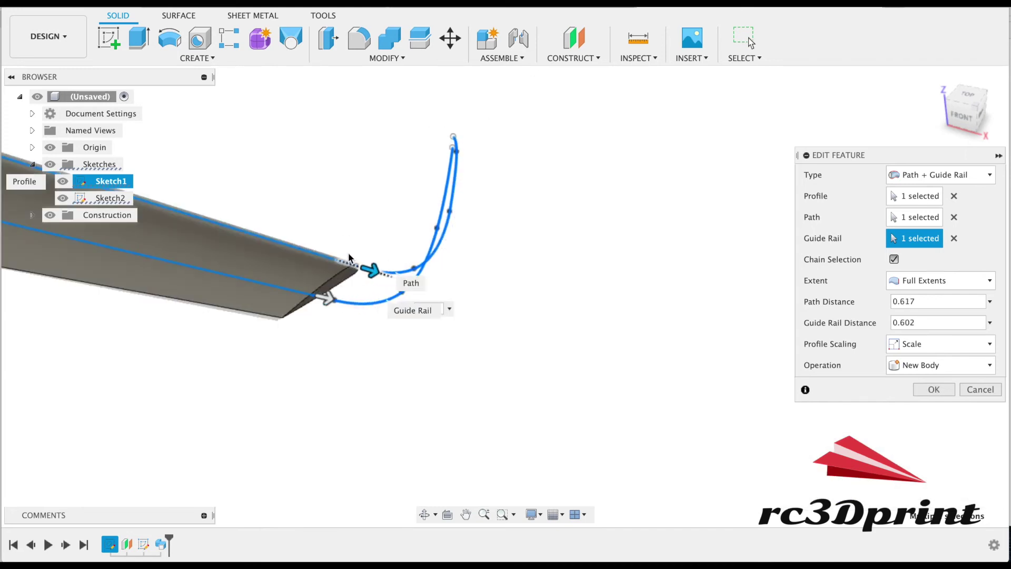
{"action": "left_click_drag", "start_coordinate": [325, 305], "coordinate": [349, 303]}
{"action": "mouse_move", "coordinate": [367, 269]}
{"action": "left_mouse_down"}
{"action": "mouse_move", "coordinate": [390, 272]}
{"action": "mouse_move", "coordinate": [363, 274]}
{"action": "left_mouse_up"}
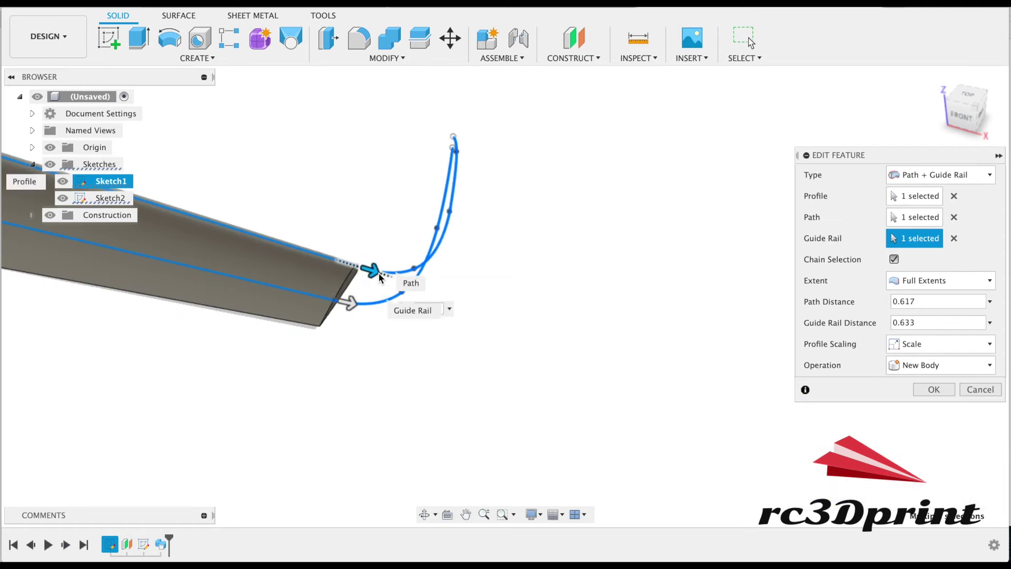
{"action": "left_click", "coordinate": [925, 390]}
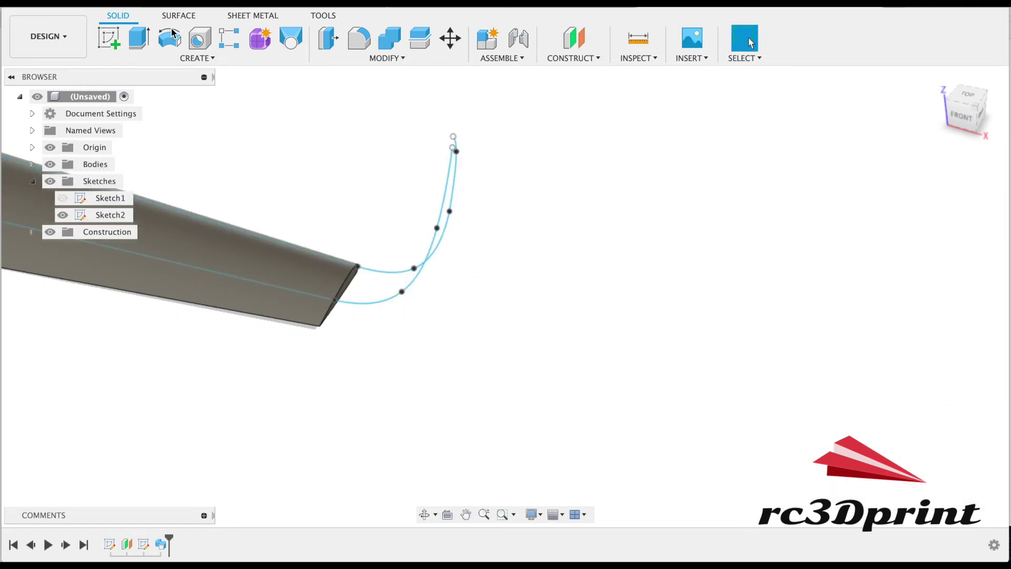
- Start a Full Extents sweep of the wing's tip face along the edge spline, with the mid-wing spline as guide rail
{"action": "left_click", "coordinate": [188, 59]}
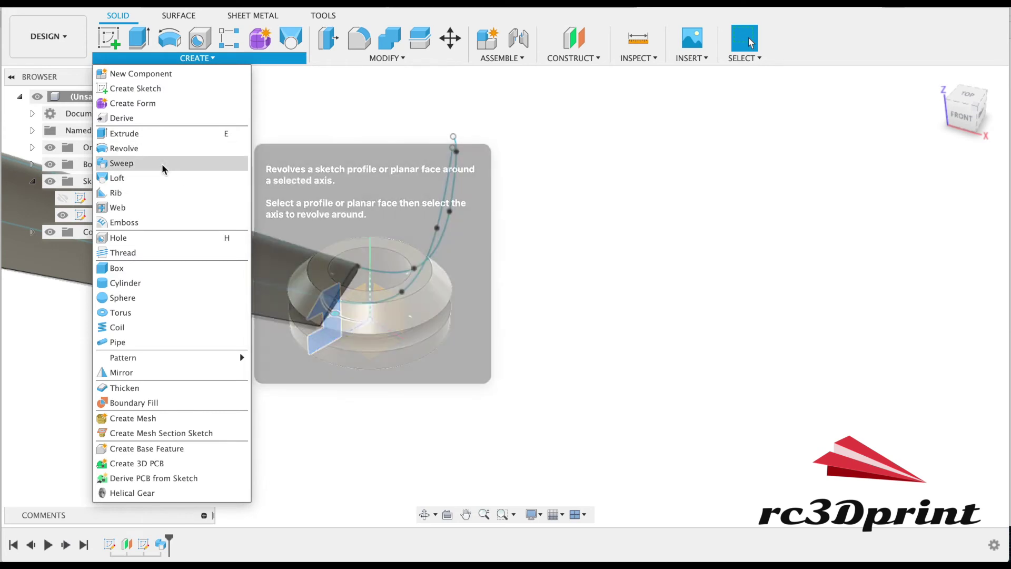
{"action": "left_click", "coordinate": [163, 168]}
{"action": "left_click", "coordinate": [350, 280]}
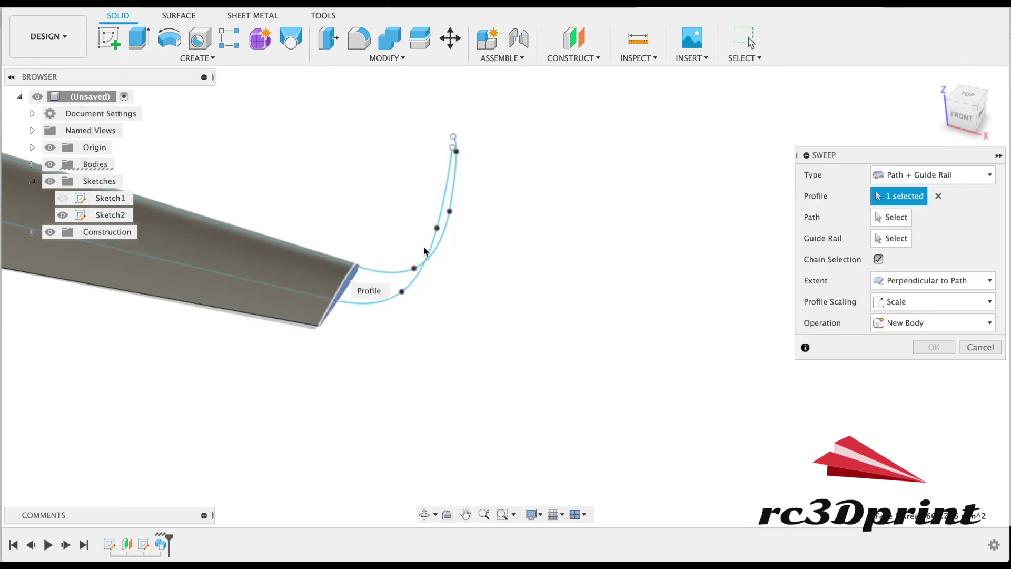
{"action": "left_click", "coordinate": [385, 270]}
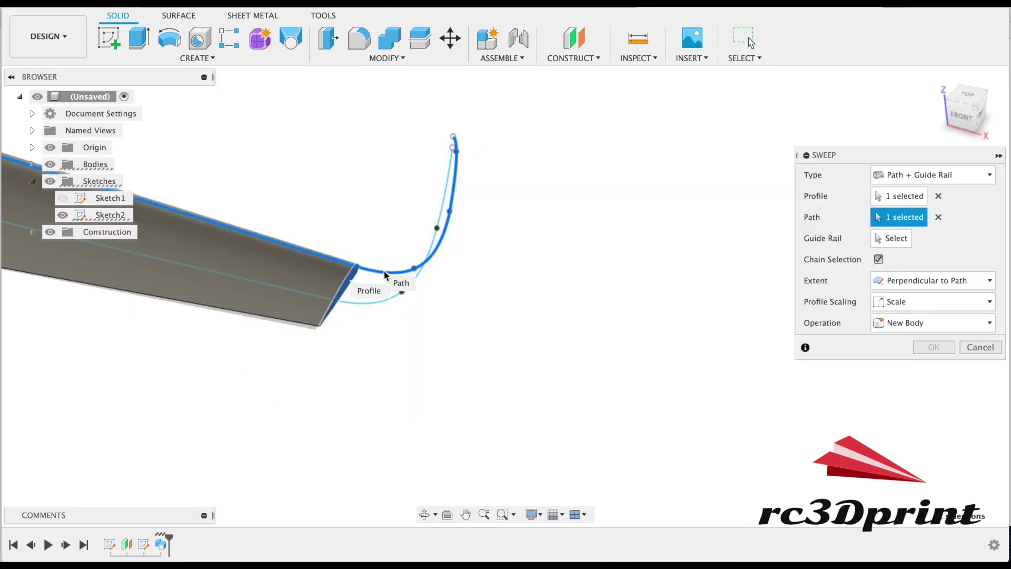
{"action": "left_click", "coordinate": [374, 302]}
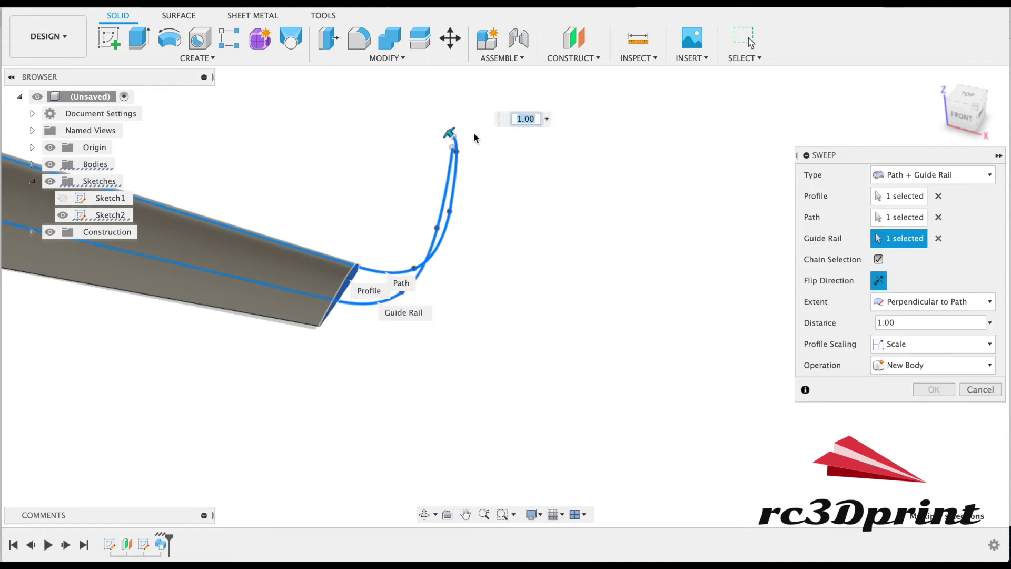
{"action": "left_click", "coordinate": [899, 300]}
{"action": "left_click", "coordinate": [900, 331]}
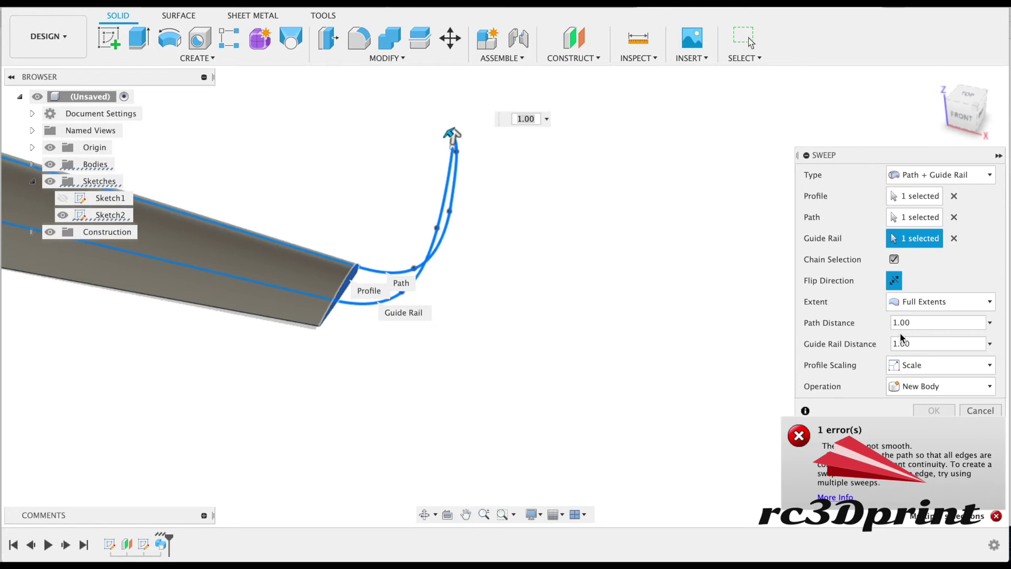
- Shorten the winglet sweep to a path distance of about 0.59 and a guide rail distance of about 0.602
{"action": "left_click_drag", "start_coordinate": [452, 135], "coordinate": [447, 179]}
{"action": "left_click_drag", "start_coordinate": [451, 135], "coordinate": [451, 208]}
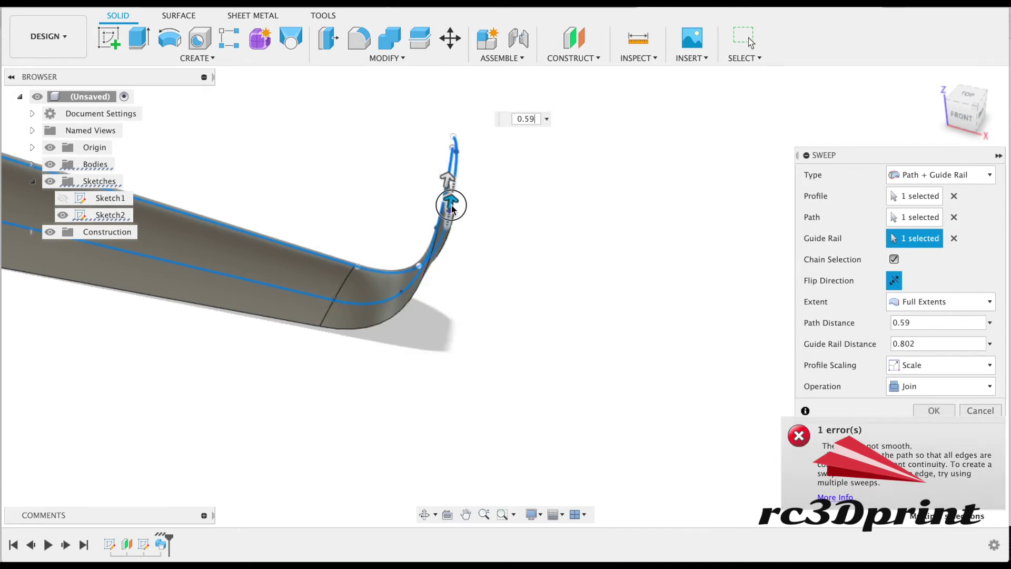
{"action": "mouse_move", "coordinate": [379, 285]}
{"action": "middle_mouse_down", "text": "shift"}
{"action": "mouse_move", "coordinate": [681, 122]}
{"action": "mouse_move", "coordinate": [532, 74]}
{"action": "middle_mouse_up", "text": "shift"}
{"action": "left_click_drag", "start_coordinate": [545, 162], "coordinate": [562, 221]}
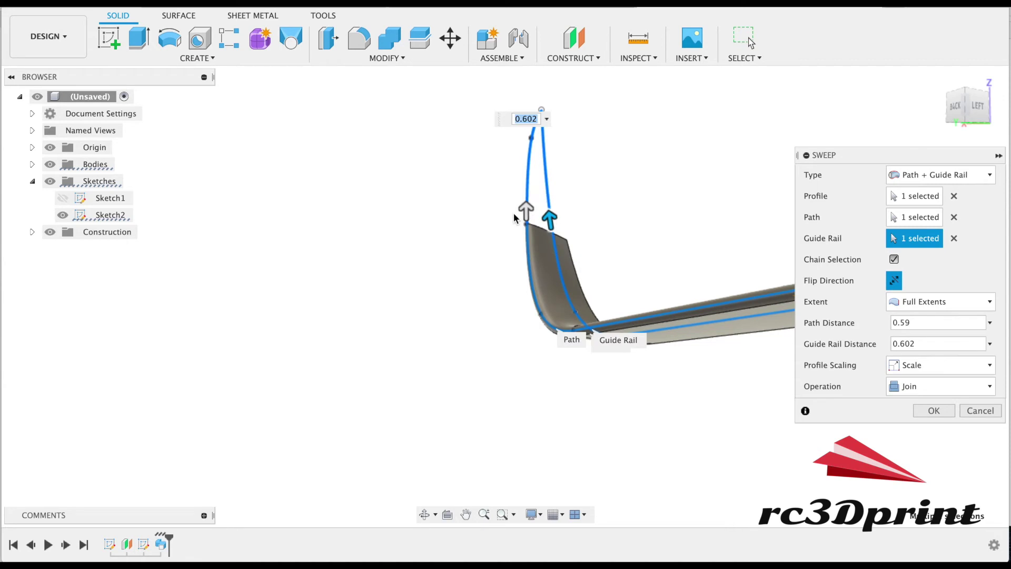
{"action": "left_click", "coordinate": [526, 209]}
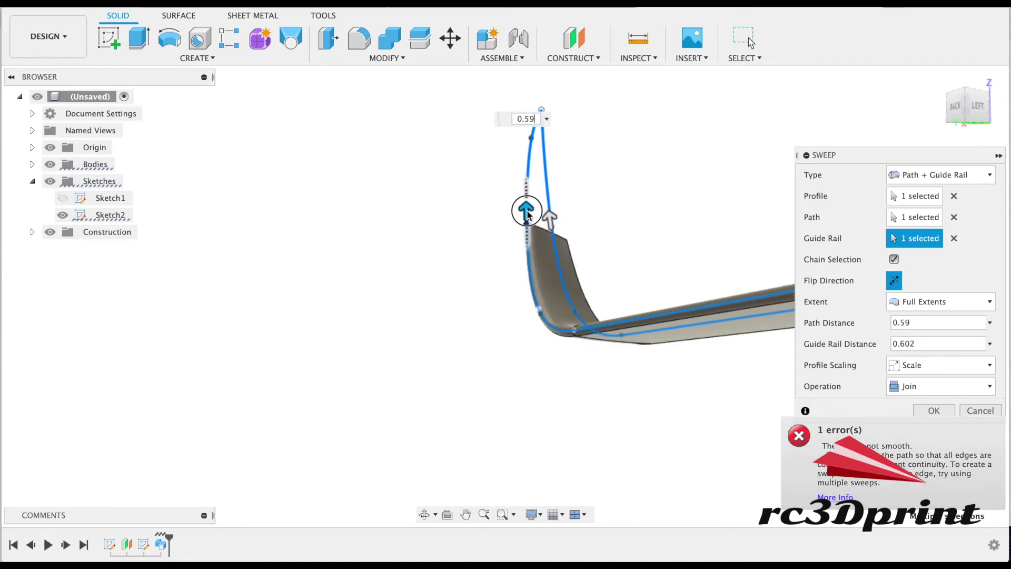
- Adjust the winglet sweep's guide rail distance to about 0.624 and create the joined sweep
{"action": "left_click_drag", "start_coordinate": [966, 108], "coordinate": [737, 140]}
{"action": "scroll", "coordinate": [505, 271], "scroll_direction": "up", "scroll_amount": 5}
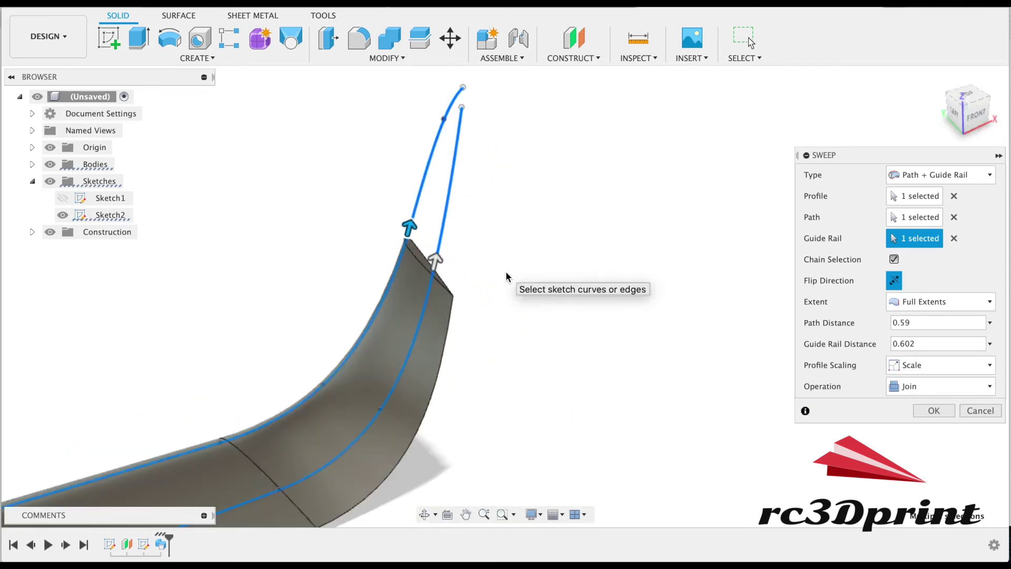
{"action": "mouse_move", "coordinate": [330, 170]}
{"action": "left_mouse_down"}
{"action": "mouse_move", "coordinate": [338, 158]}
{"action": "mouse_move", "coordinate": [321, 208]}
{"action": "mouse_move", "coordinate": [340, 169]}
{"action": "mouse_move", "coordinate": [332, 177]}
{"action": "left_mouse_up"}
{"action": "left_click_drag", "start_coordinate": [392, 262], "coordinate": [400, 244]}
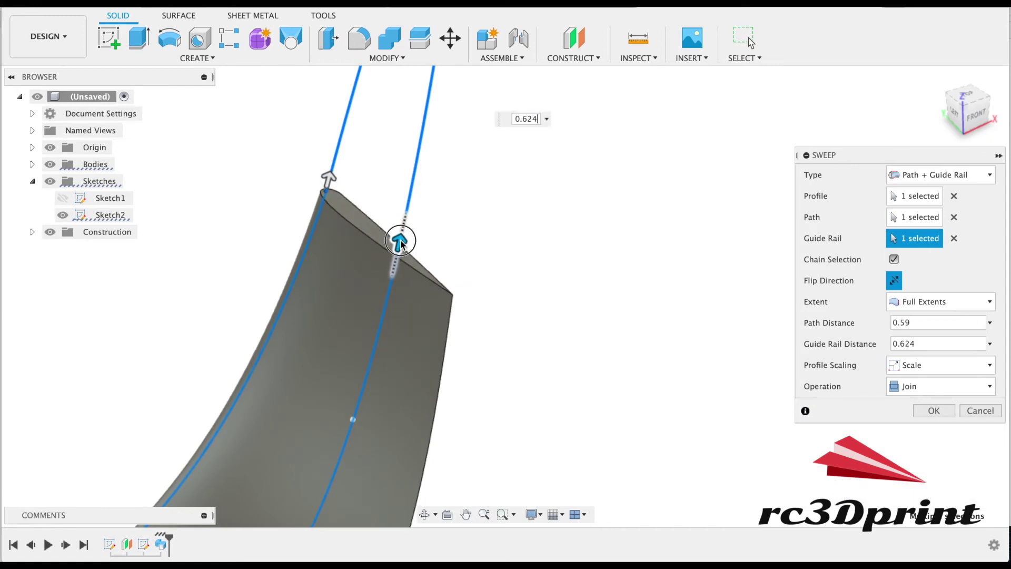
{"action": "left_click", "coordinate": [927, 411]}
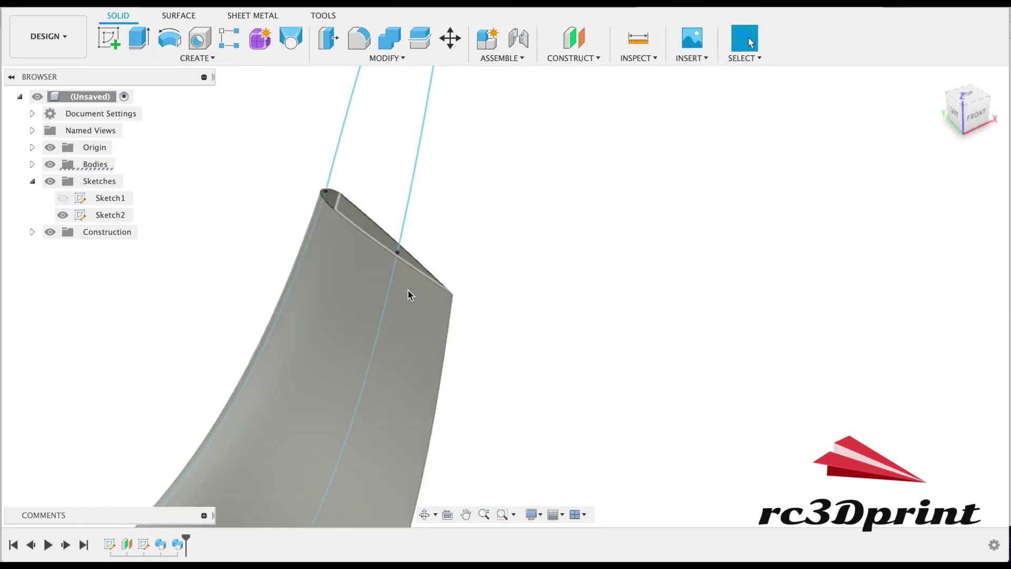
- Edit the winglet sweep to create a new body with its path distance set to 0.59
{"action": "right_click", "coordinate": [178, 544]}
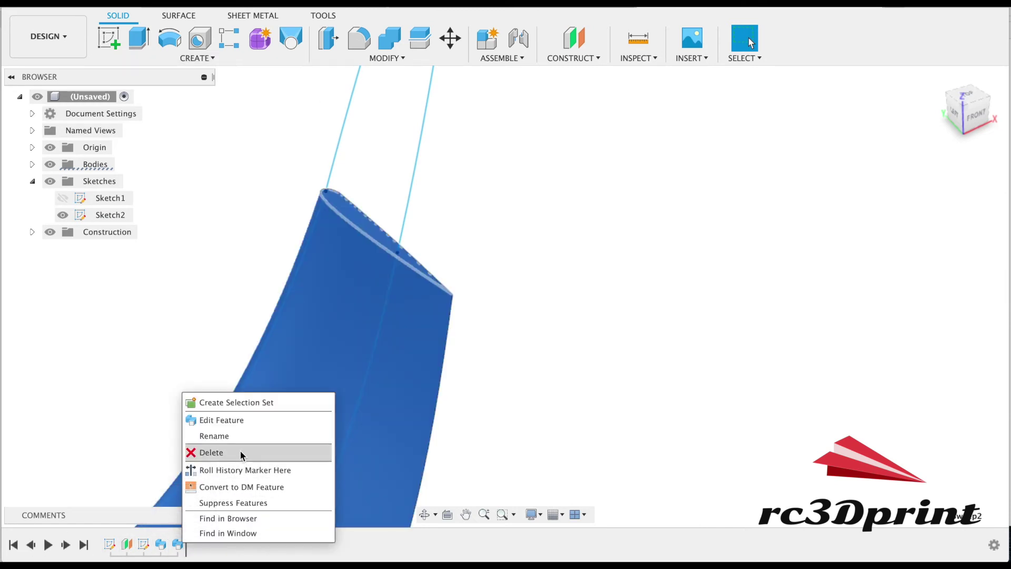
{"action": "left_click", "coordinate": [242, 421]}
{"action": "left_click", "coordinate": [919, 395]}
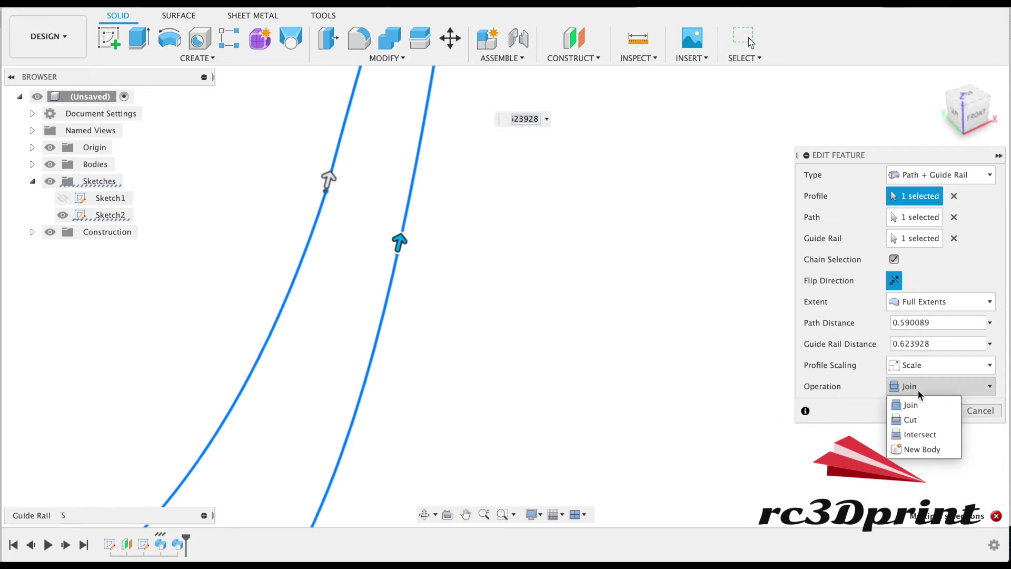
{"action": "left_click", "coordinate": [925, 450]}
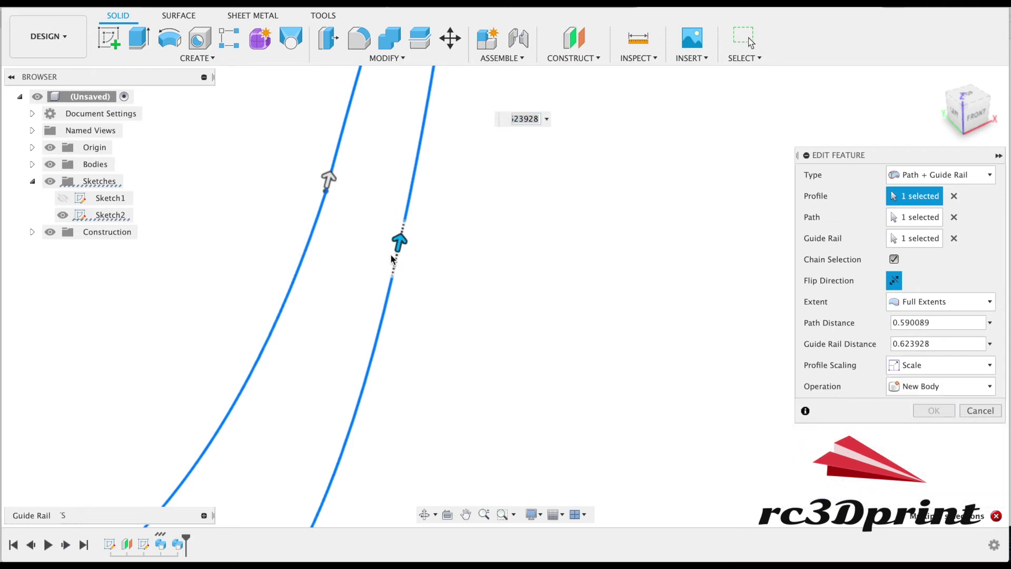
{"action": "left_click_drag", "start_coordinate": [330, 180], "coordinate": [331, 188]}
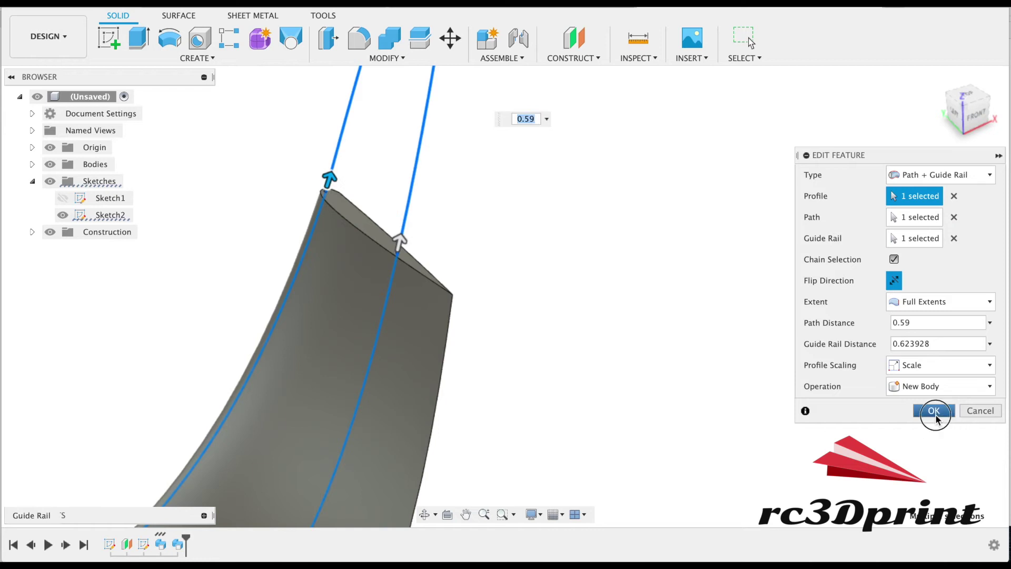
{"action": "left_click", "coordinate": [934, 414]}
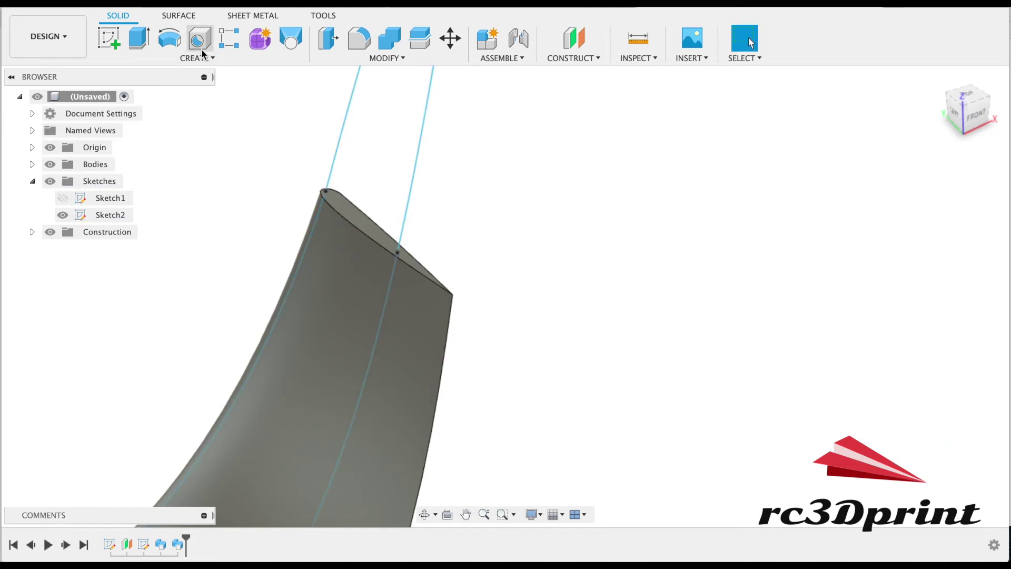
- Sweep the winglet's end face at Full Extents along the edge spline, with the mid-wing spline as guide rail, joined to the winglet
{"action": "left_click", "coordinate": [185, 58]}
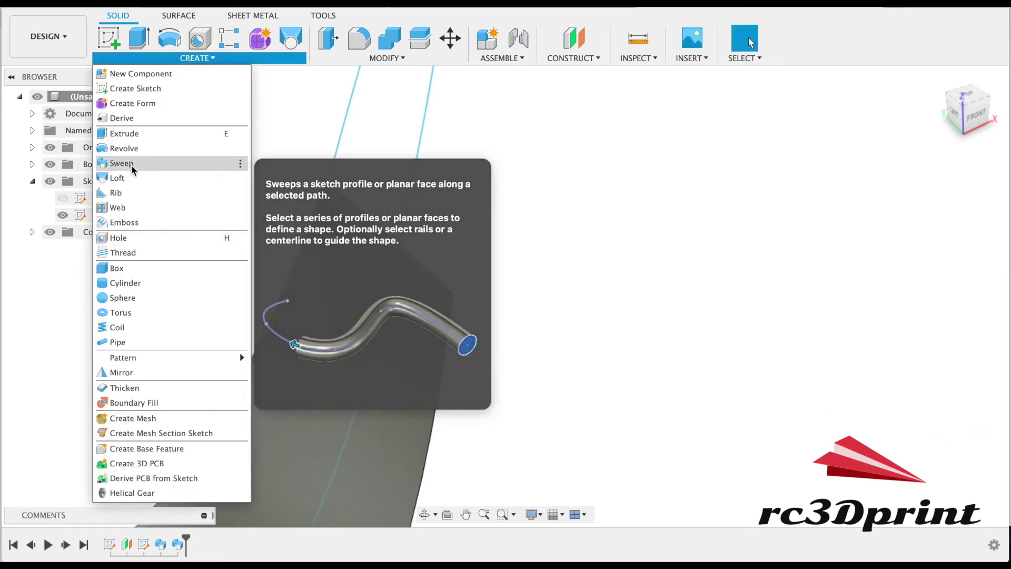
{"action": "left_click", "coordinate": [131, 165]}
{"action": "left_click", "coordinate": [378, 229]}
{"action": "left_click", "coordinate": [893, 218]}
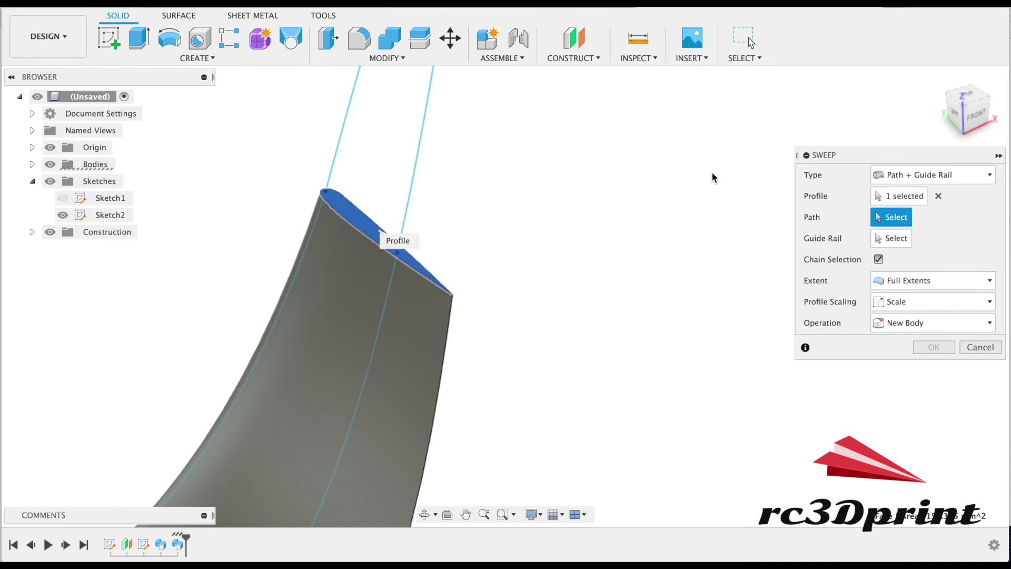
{"action": "left_click", "coordinate": [348, 129]}
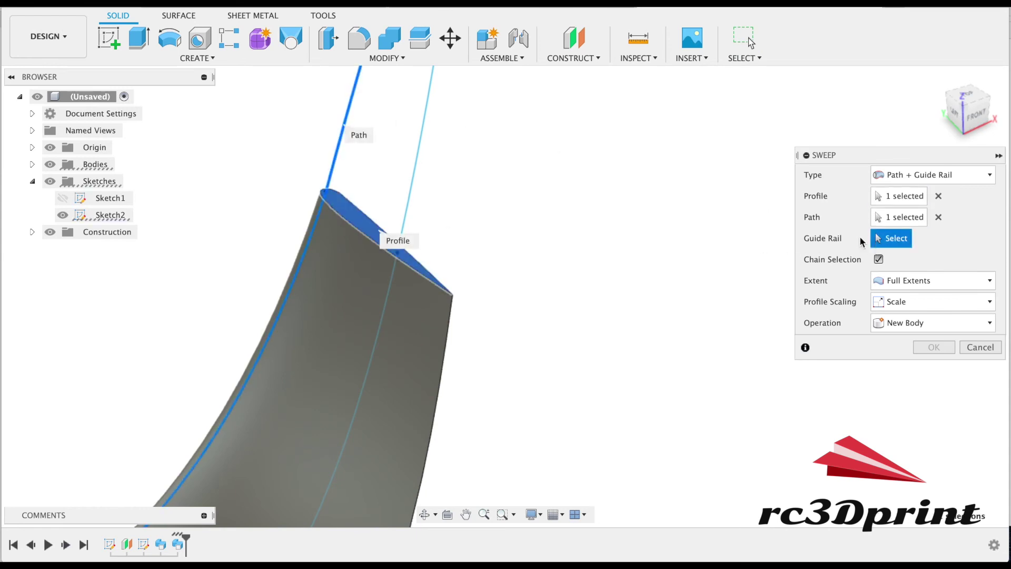
{"action": "left_click", "coordinate": [412, 185]}
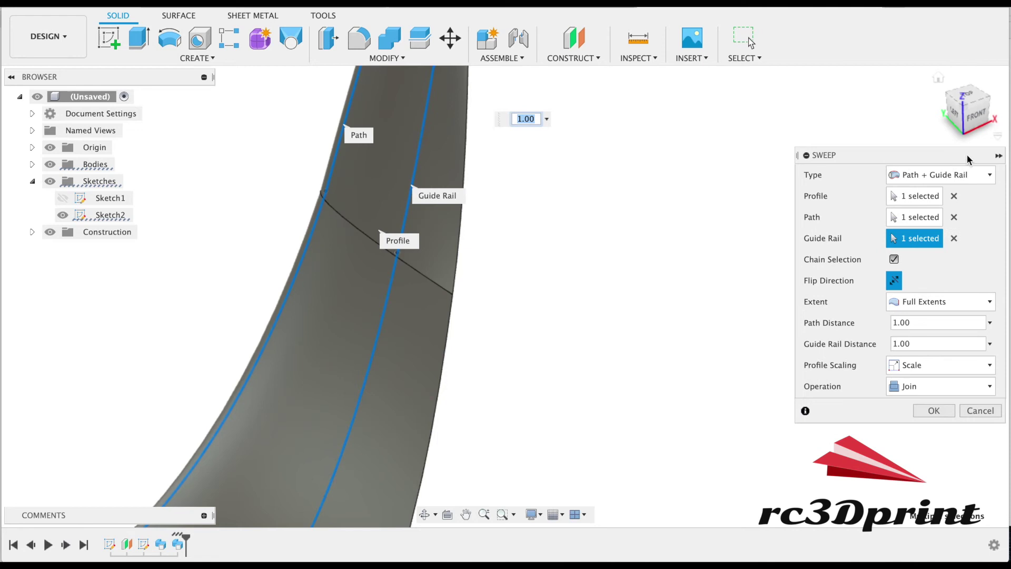
{"action": "left_click", "coordinate": [948, 113]}
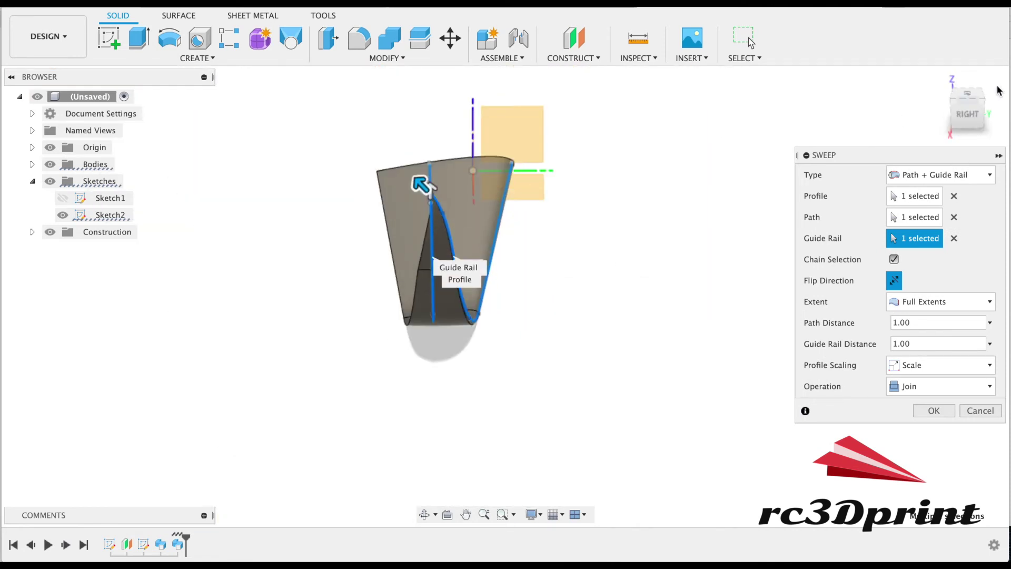
{"action": "left_click_drag", "start_coordinate": [975, 111], "coordinate": [650, 99]}
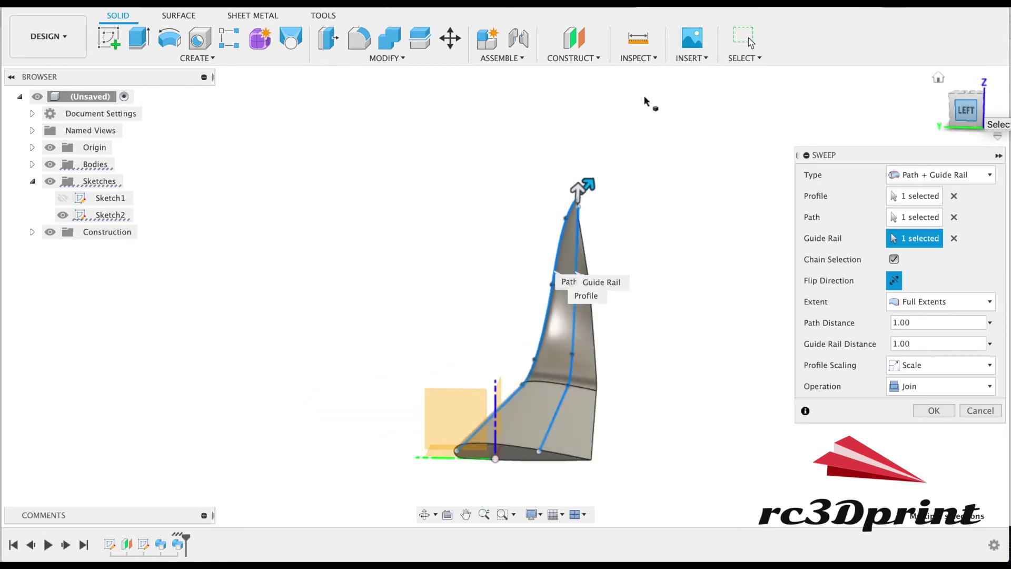
{"action": "scroll", "coordinate": [553, 199], "scroll_direction": "up", "scroll_amount": 5}
{"action": "scroll", "coordinate": [553, 199], "scroll_direction": "down", "scroll_amount": 1}
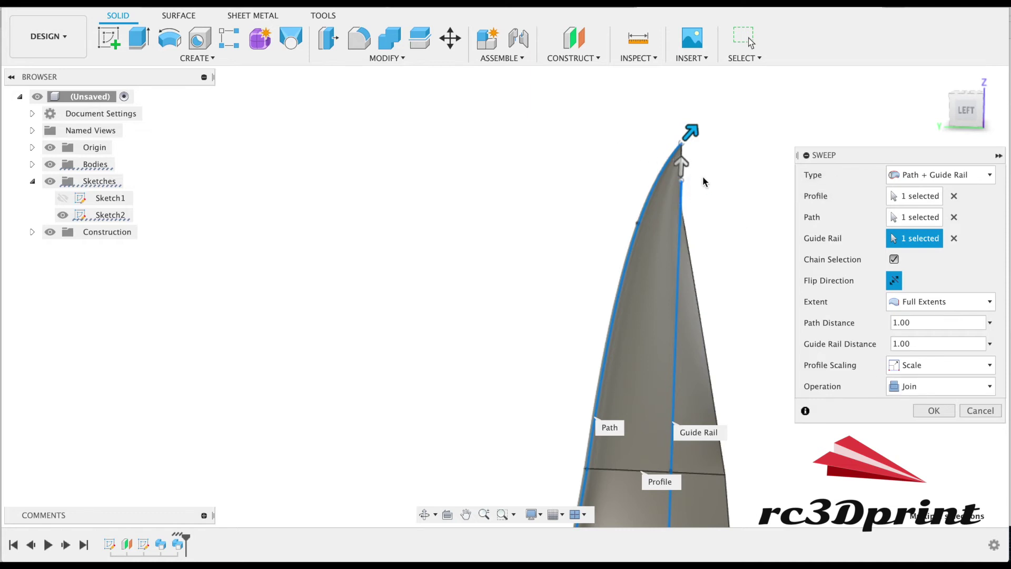
{"action": "left_click", "coordinate": [934, 412]}
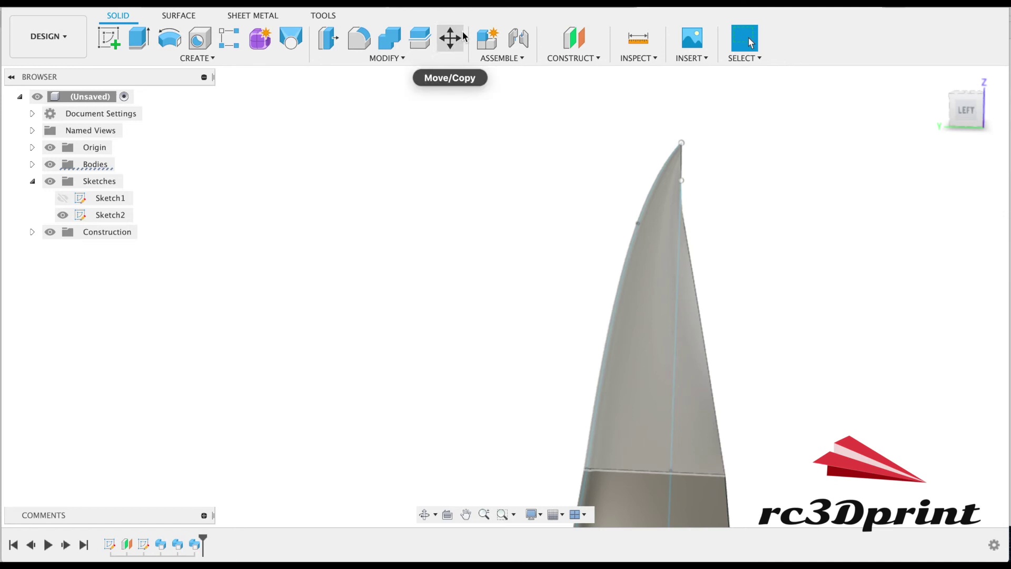
- Try to move the upper end points of both rail splines toward the trailing edge to widen the winglet tip
{"action": "left_click", "coordinate": [451, 38]}
{"action": "left_click", "coordinate": [681, 182]}
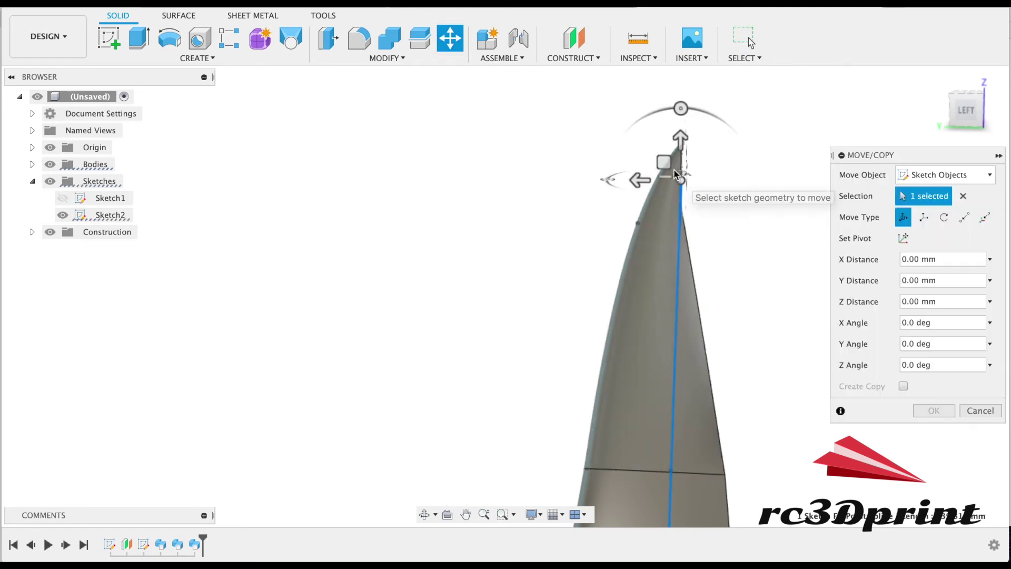
{"action": "left_click_drag", "start_coordinate": [665, 162], "coordinate": [695, 172]}
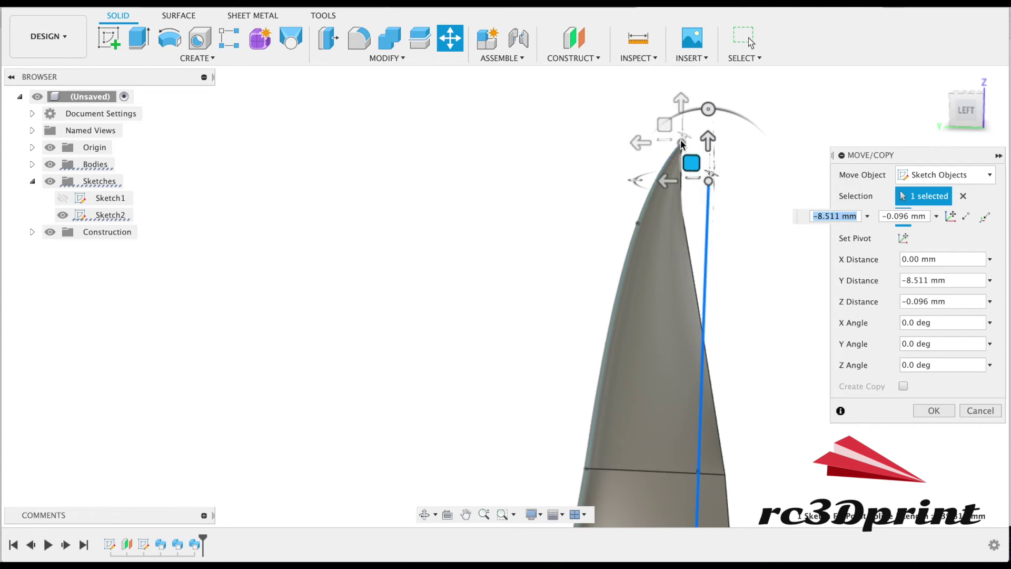
{"action": "mouse_move", "coordinate": [695, 171]}
{"action": "left_mouse_down"}
{"action": "mouse_move", "coordinate": [673, 125]}
{"action": "mouse_move", "coordinate": [717, 119]}
{"action": "mouse_move", "coordinate": [702, 127]}
{"action": "left_mouse_up"}
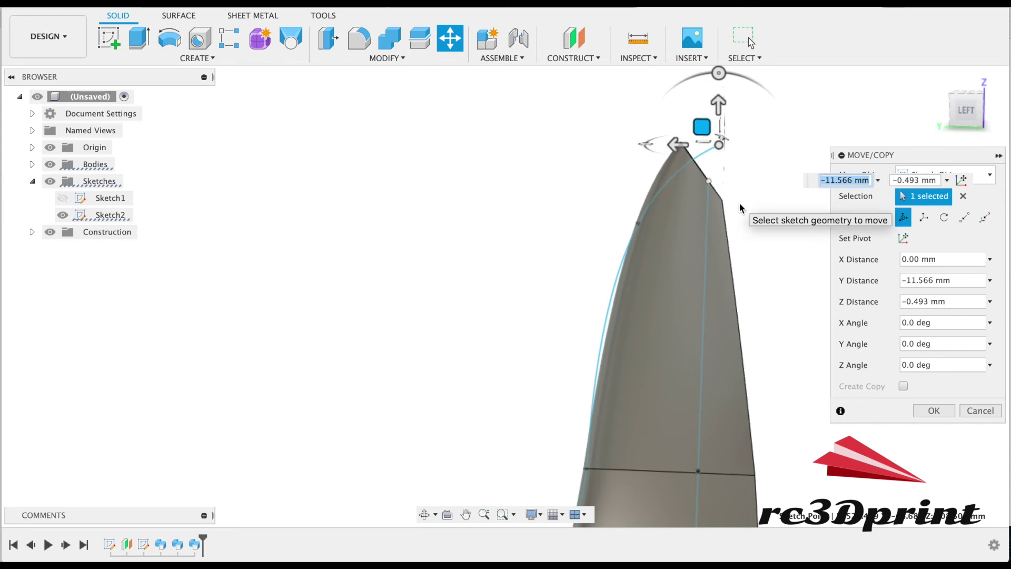
{"action": "left_click", "coordinate": [712, 181]}
{"action": "left_click_drag", "start_coordinate": [692, 163], "coordinate": [748, 169]}
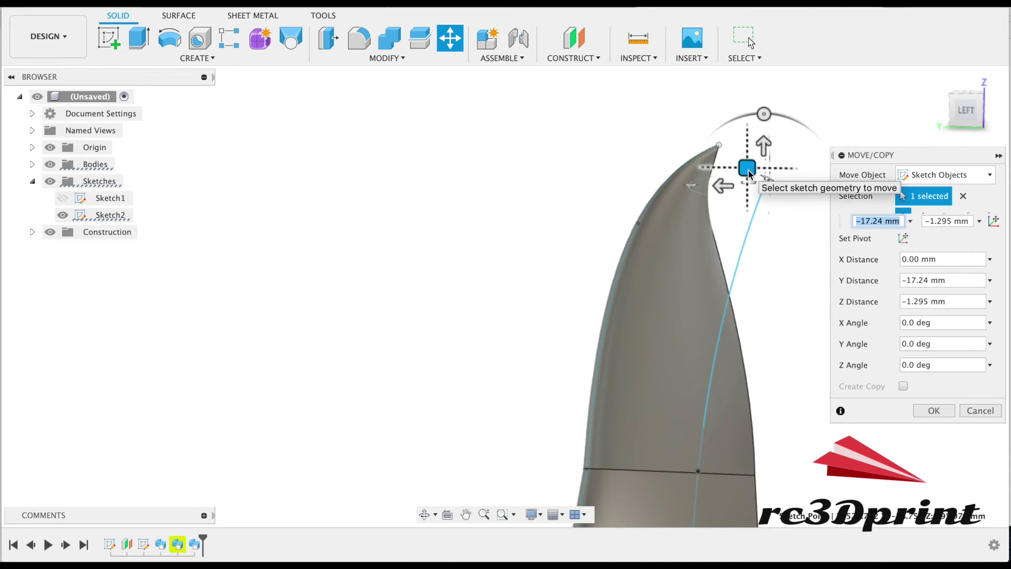
{"action": "left_click", "coordinate": [721, 146]}
{"action": "left_click_drag", "start_coordinate": [705, 127], "coordinate": [750, 126]}
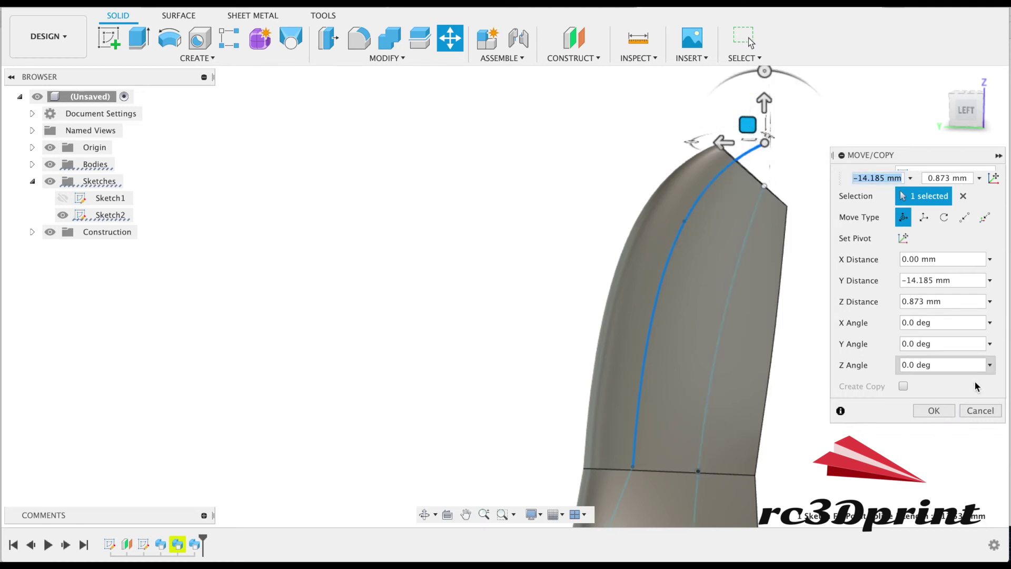
{"action": "left_click", "coordinate": [981, 410]}
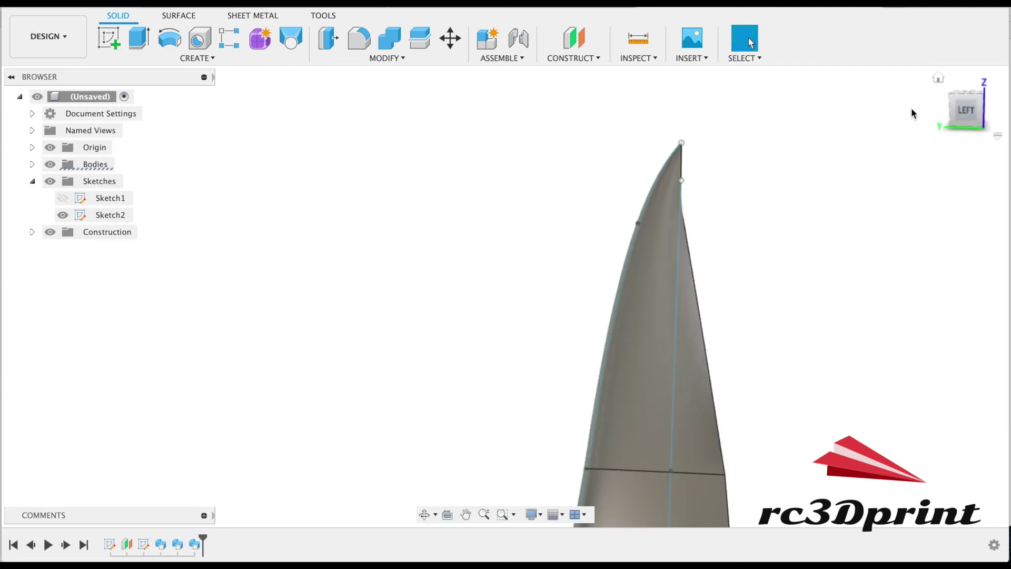
- Examine the winglet's shape and its narrow tip face from several sides
{"action": "left_click_drag", "start_coordinate": [940, 116], "coordinate": [722, 126]}
{"action": "scroll", "coordinate": [531, 264], "scroll_direction": "down", "scroll_amount": 4}
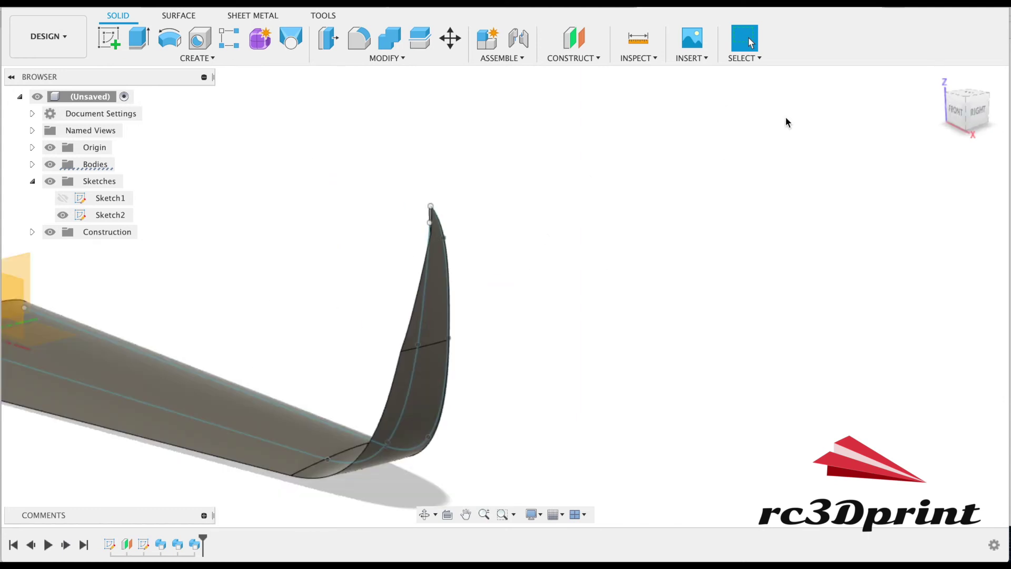
{"action": "middle_click_drag", "start_coordinate": [725, 167], "coordinate": [634, 122], "text": "shift"}
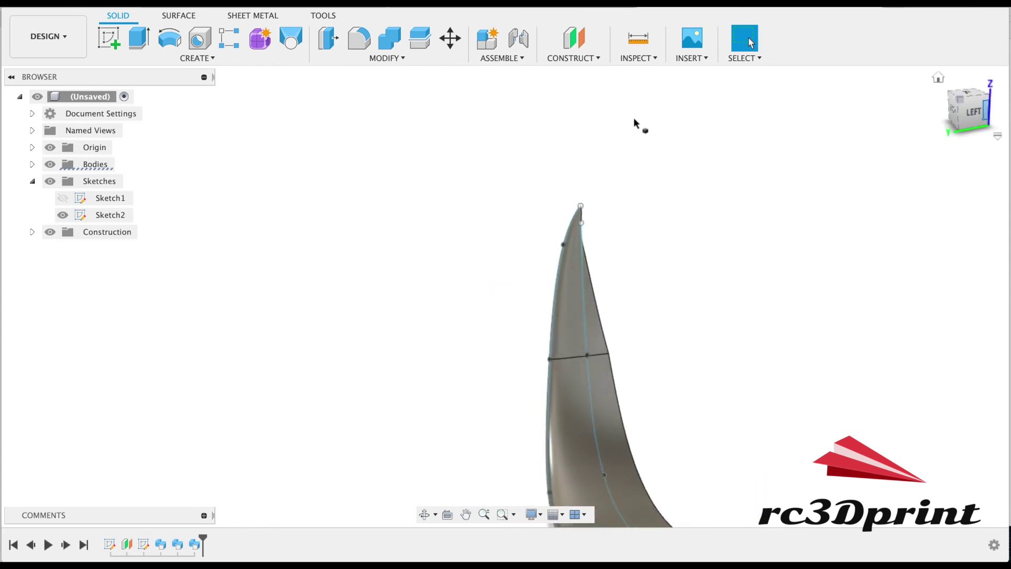
{"action": "left_click", "coordinate": [583, 237]}
{"action": "middle_click_drag", "start_coordinate": [882, 152], "coordinate": [833, 117], "text": "shift"}
{"action": "scroll", "coordinate": [551, 251], "scroll_direction": "up", "scroll_amount": 5}
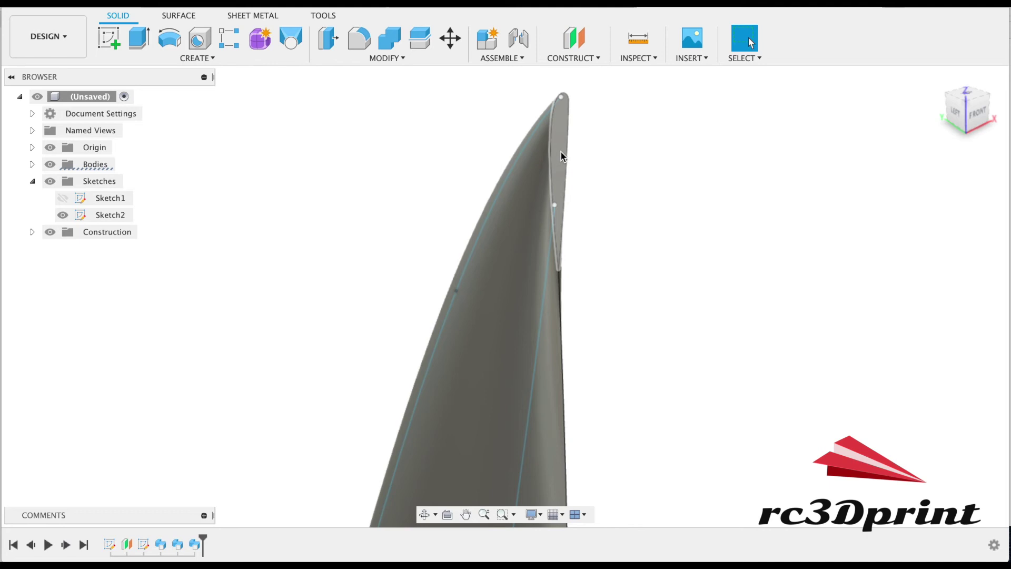
{"action": "scroll", "coordinate": [245, 343], "scroll_direction": "down", "scroll_amount": 3}
{"action": "scroll", "coordinate": [245, 343], "scroll_direction": "up", "scroll_amount": 3}
{"action": "scroll", "coordinate": [245, 344], "scroll_direction": "down", "scroll_amount": 1}
{"action": "scroll", "coordinate": [244, 344], "scroll_direction": "down", "scroll_amount": 3}
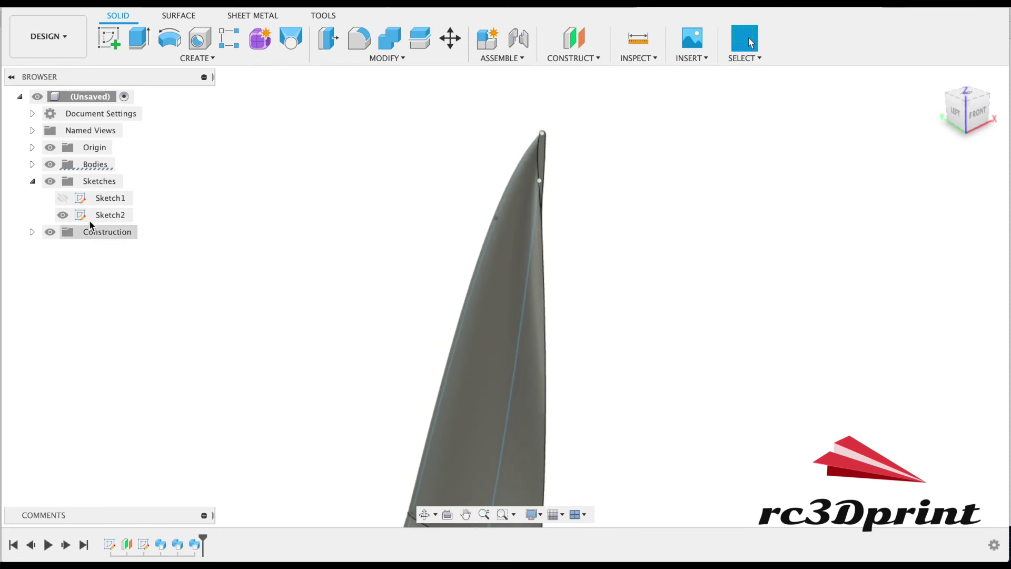
- Hide the winglet body Body2 and the rail sketch Sketch2, leaving only the wing body visible
{"action": "left_click", "coordinate": [32, 165]}
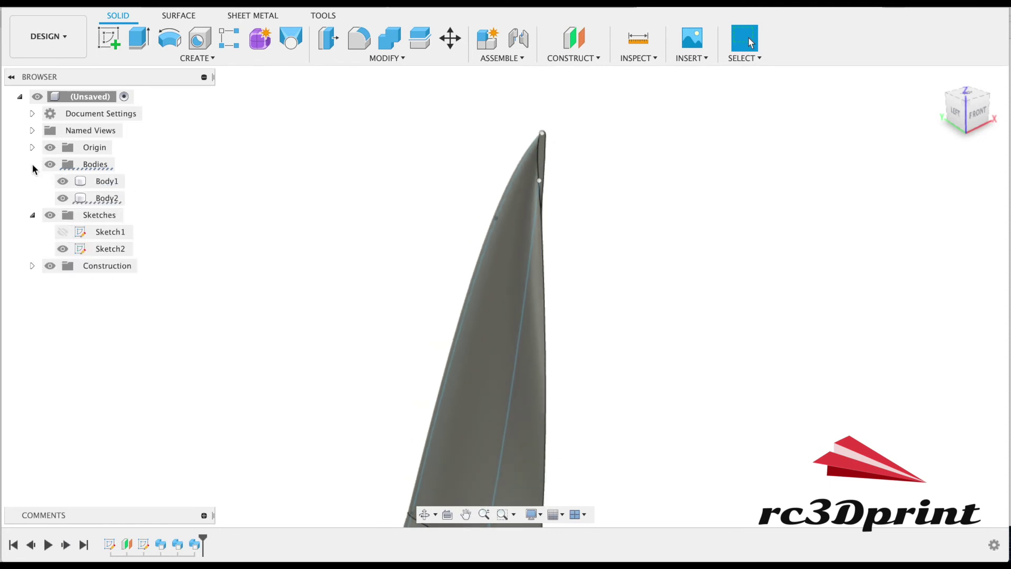
{"action": "left_click", "coordinate": [64, 199]}
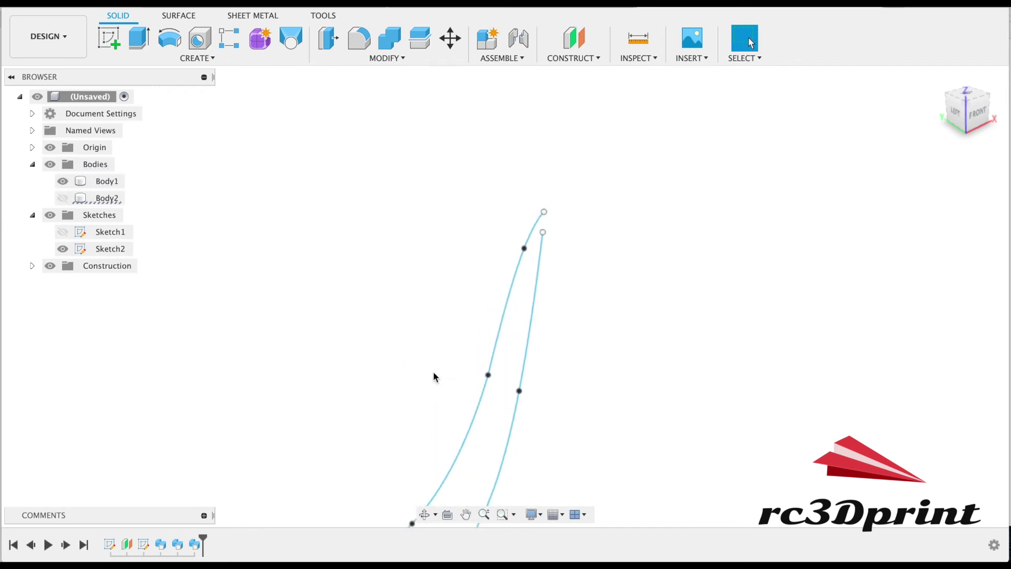
{"action": "scroll", "coordinate": [433, 370], "scroll_direction": "down", "scroll_amount": 3}
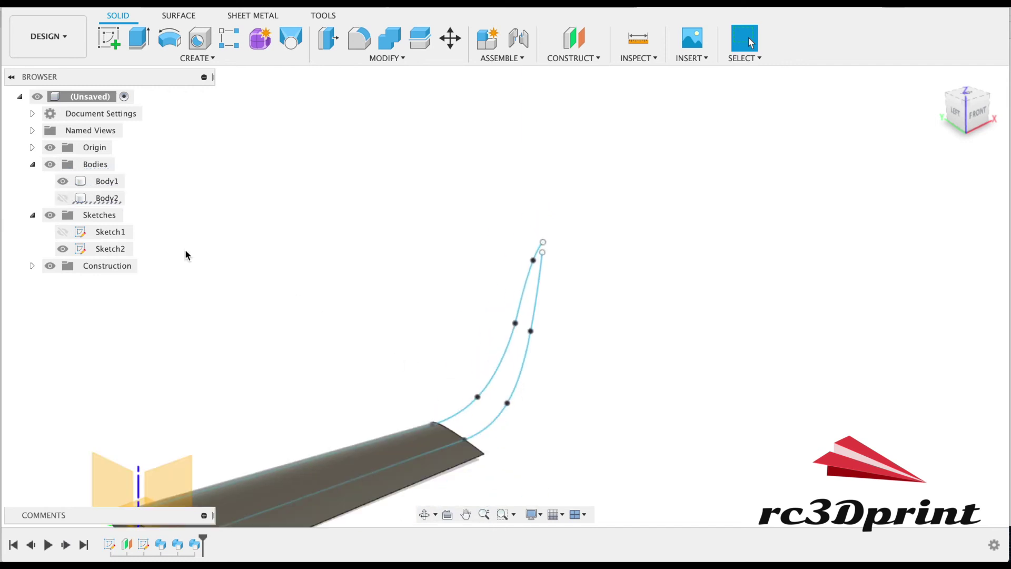
{"action": "left_click", "coordinate": [62, 232]}
{"action": "left_click", "coordinate": [62, 248]}
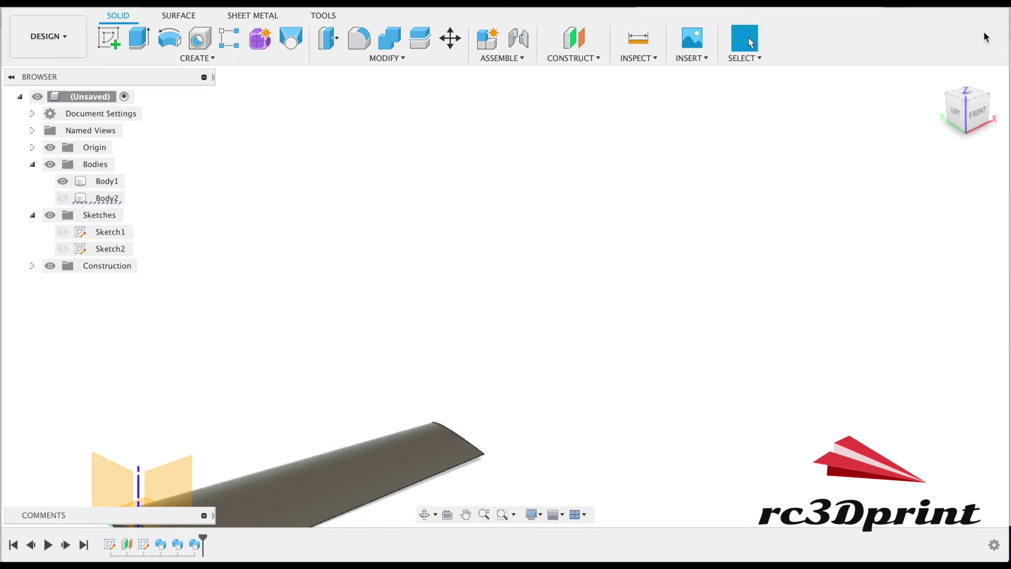
- Create a construction plane offset upward from the horizontal origin plane, above the wing
{"action": "left_click", "coordinate": [972, 108]}
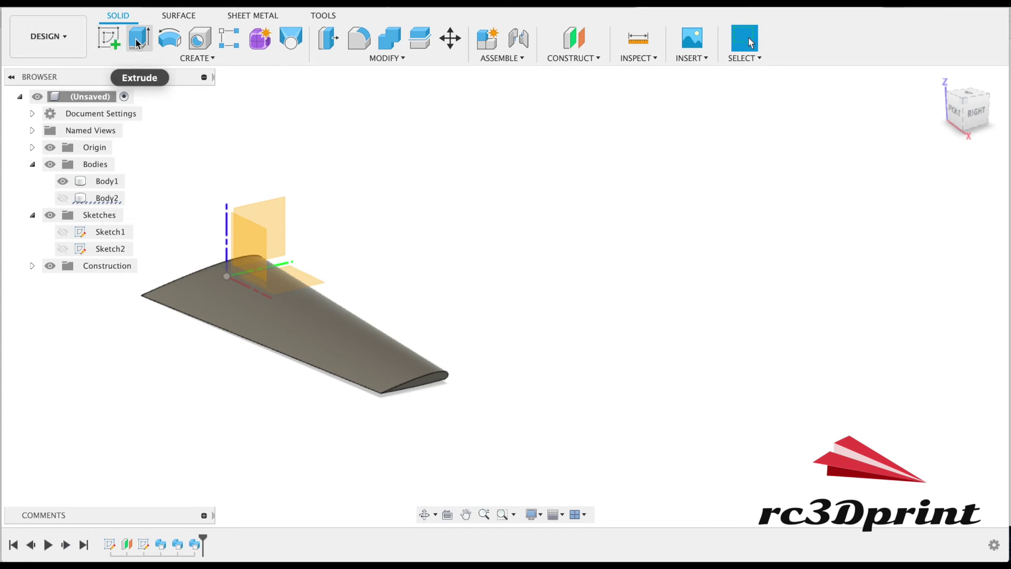
{"action": "left_click", "coordinate": [579, 59]}
{"action": "left_click", "coordinate": [585, 73]}
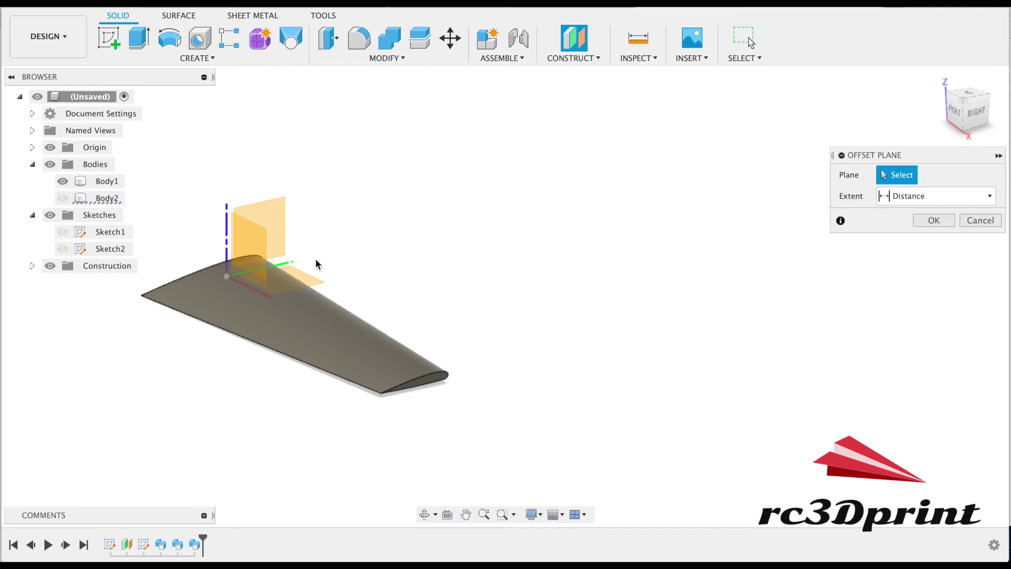
{"action": "left_click", "coordinate": [302, 279]}
{"action": "left_click_drag", "start_coordinate": [237, 271], "coordinate": [248, 229]}
{"action": "left_click", "coordinate": [933, 241]}
- Start a sketch on the offset plane and draw a construction line just beyond the wing tip, parallel to the tip edge
{"action": "left_click", "coordinate": [109, 38]}
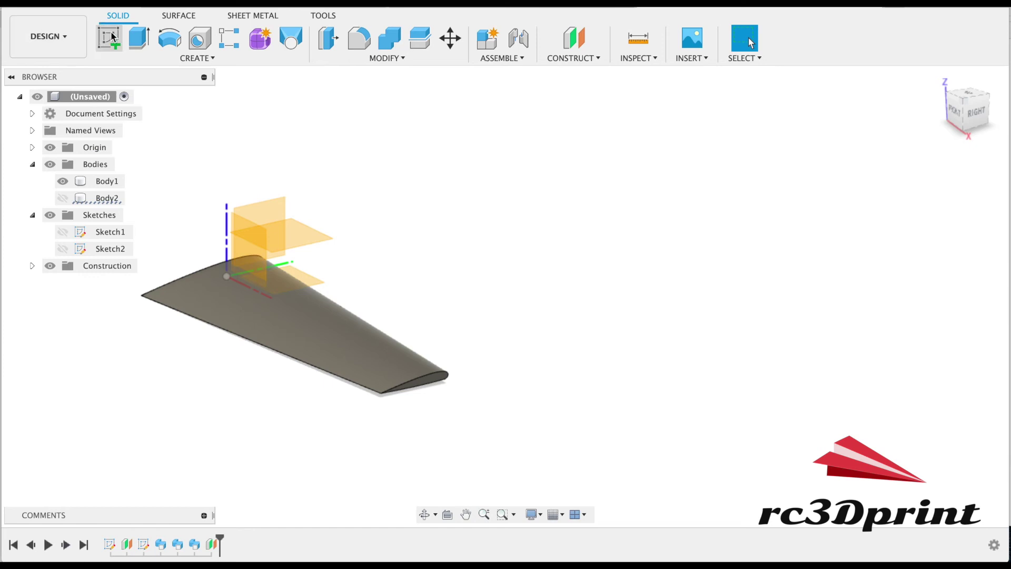
{"action": "left_click", "coordinate": [306, 240]}
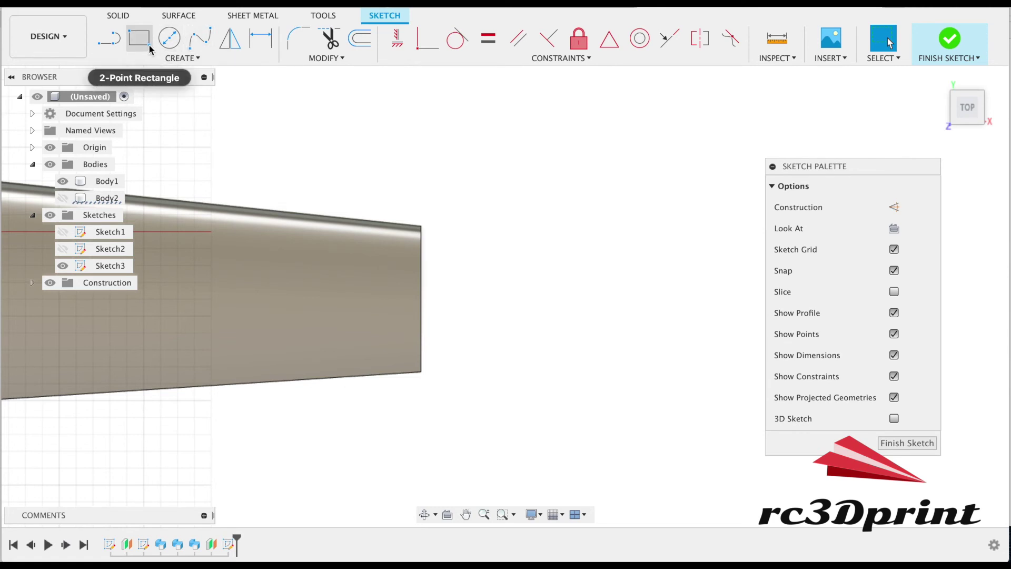
{"action": "left_click", "coordinate": [109, 38]}
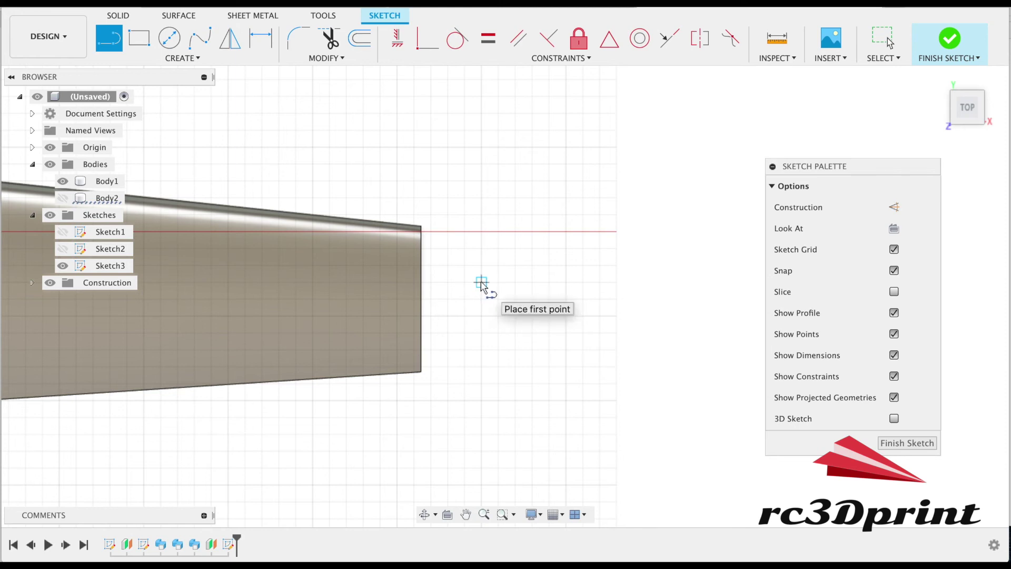
{"action": "key", "text": "x"}
{"action": "left_click", "coordinate": [480, 383]}
{"action": "left_click", "coordinate": [482, 283]}
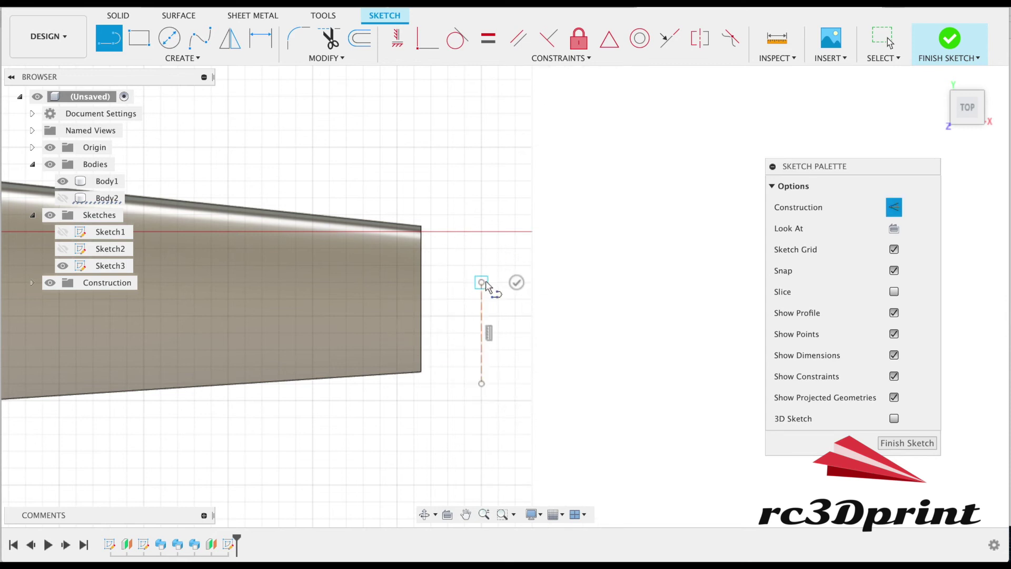
{"action": "key", "text": "Escape"}
- Draw a three-point spline joining the construction line's ends, bulging toward the wing tip, and move its middle point closer to the line
{"action": "left_click", "coordinate": [197, 42]}
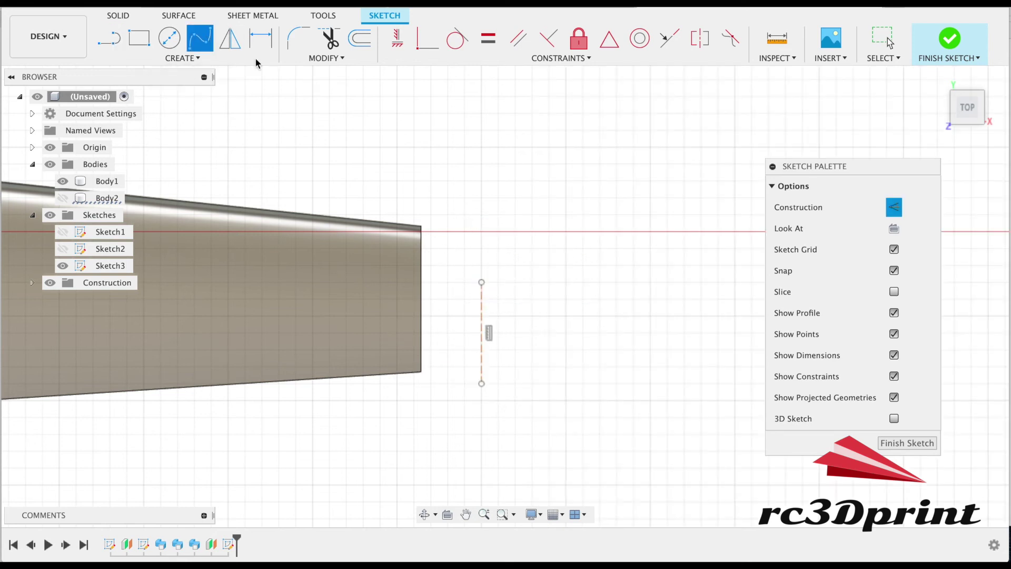
{"action": "left_click", "coordinate": [481, 283]}
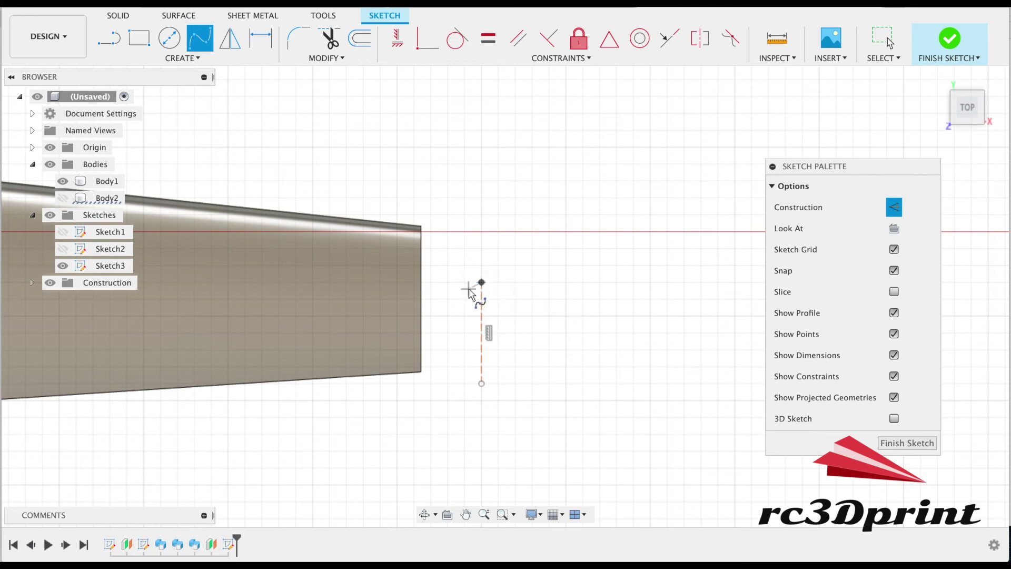
{"action": "left_click", "coordinate": [469, 288]}
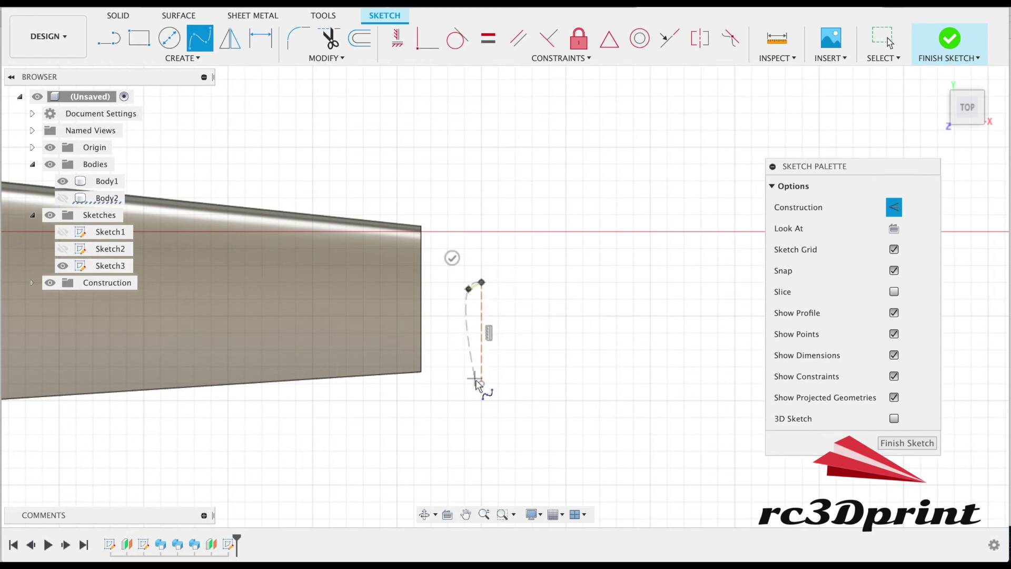
{"action": "scroll", "coordinate": [481, 387], "scroll_direction": "up", "scroll_amount": 3}
{"action": "left_click", "coordinate": [471, 431]}
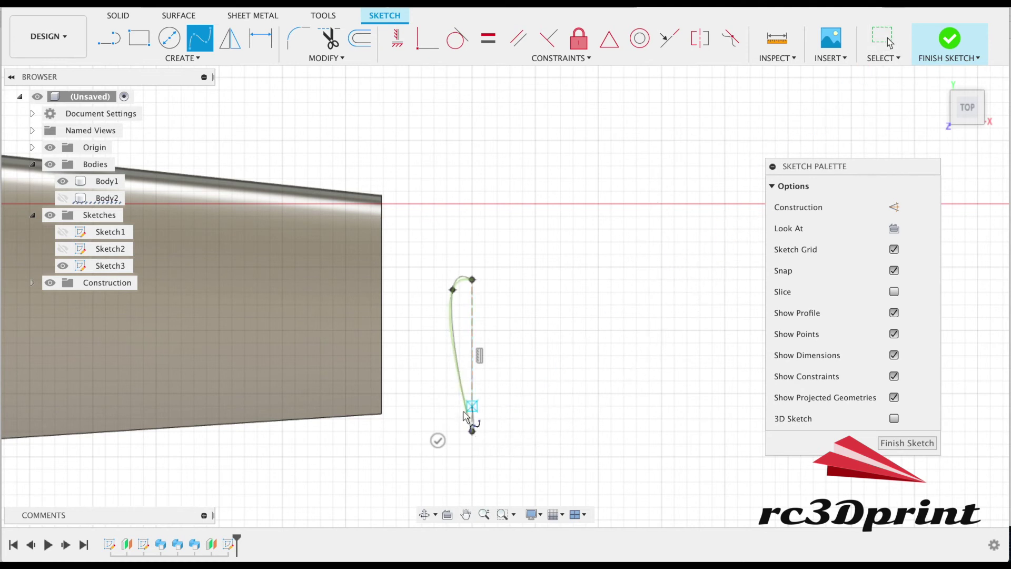
{"action": "left_click", "coordinate": [439, 437]}
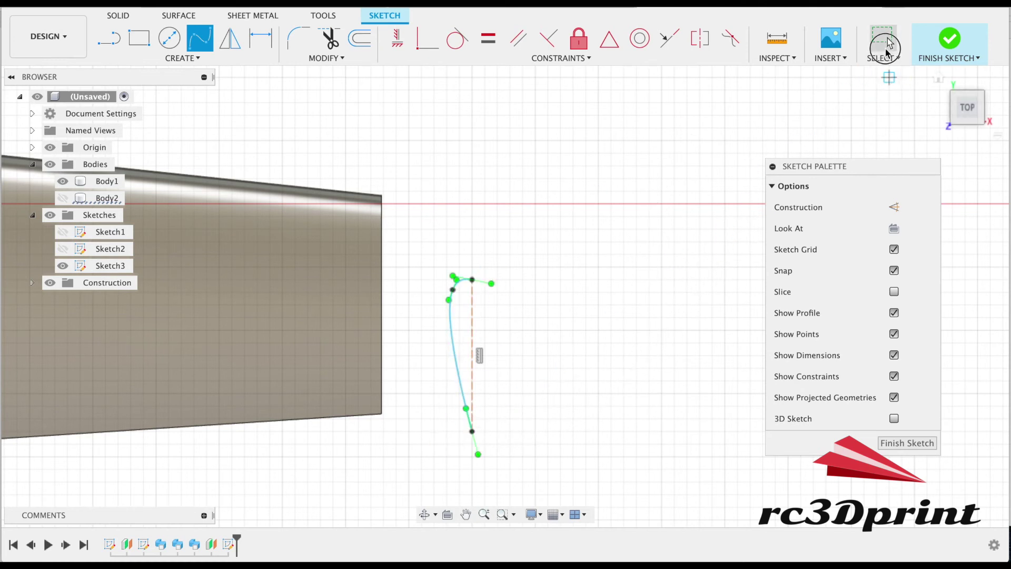
{"action": "left_click", "coordinate": [887, 41]}
{"action": "left_click", "coordinate": [457, 304]}
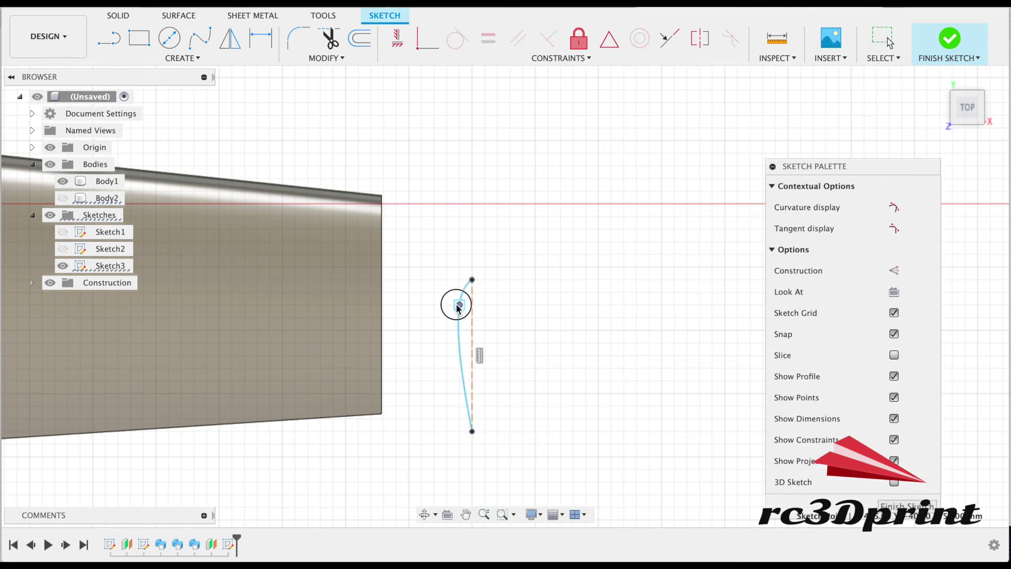
- Reopen the profile sketch for editing and mirror the spline across the construction line to close the airfoil profile
{"action": "left_click", "coordinate": [949, 40]}
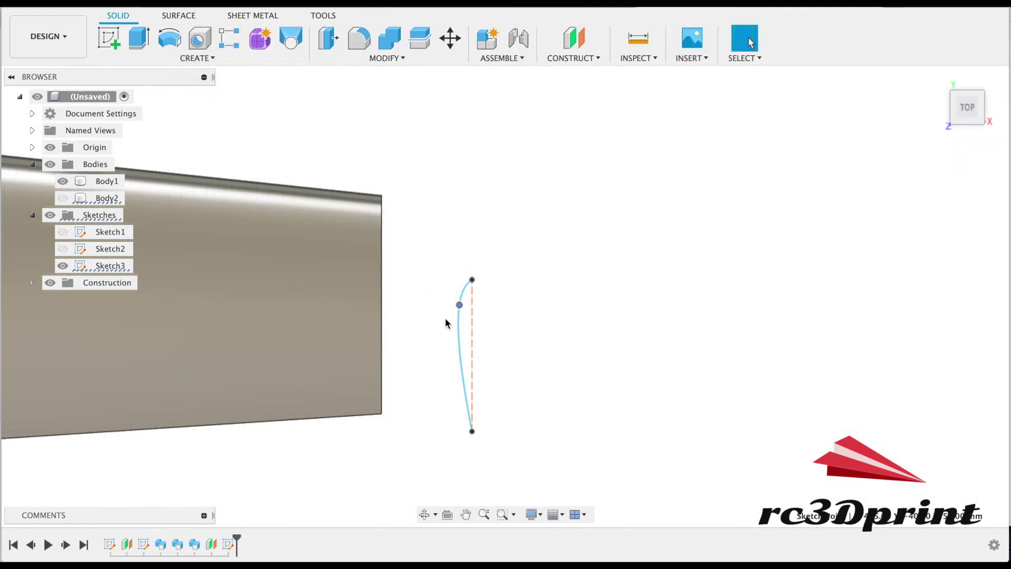
{"action": "right_click", "coordinate": [457, 346]}
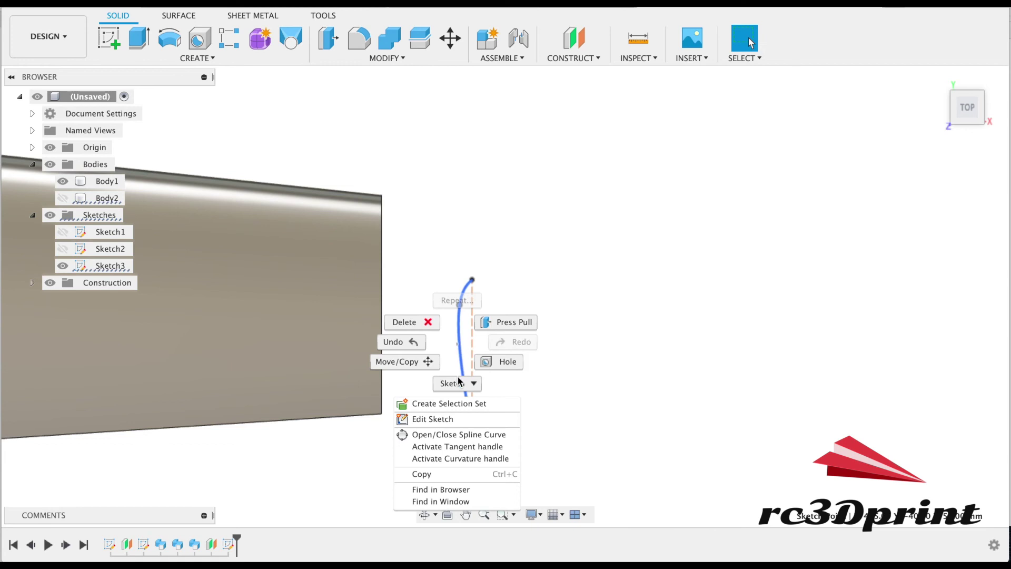
{"action": "left_click", "coordinate": [446, 421]}
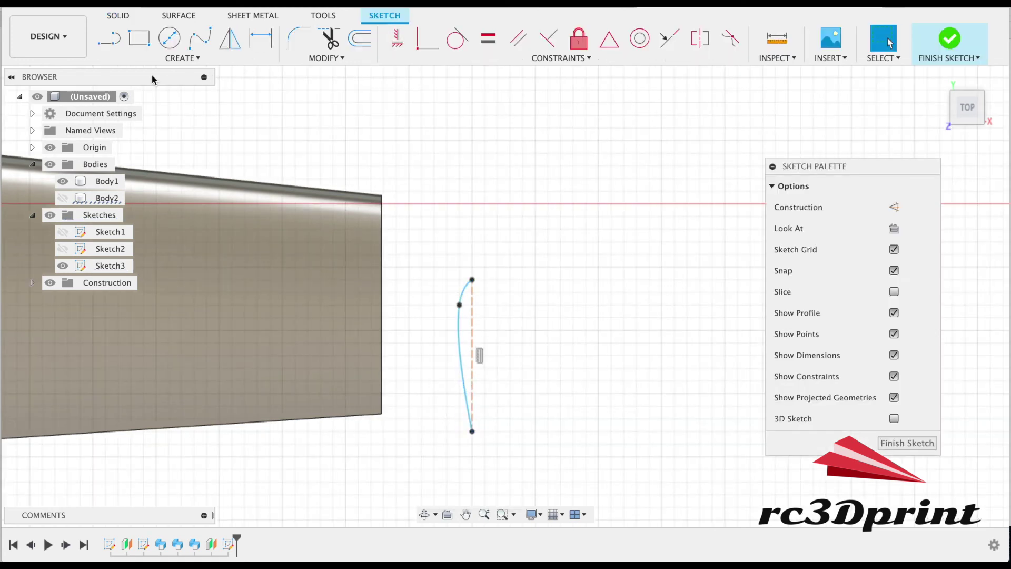
{"action": "left_click", "coordinate": [229, 41]}
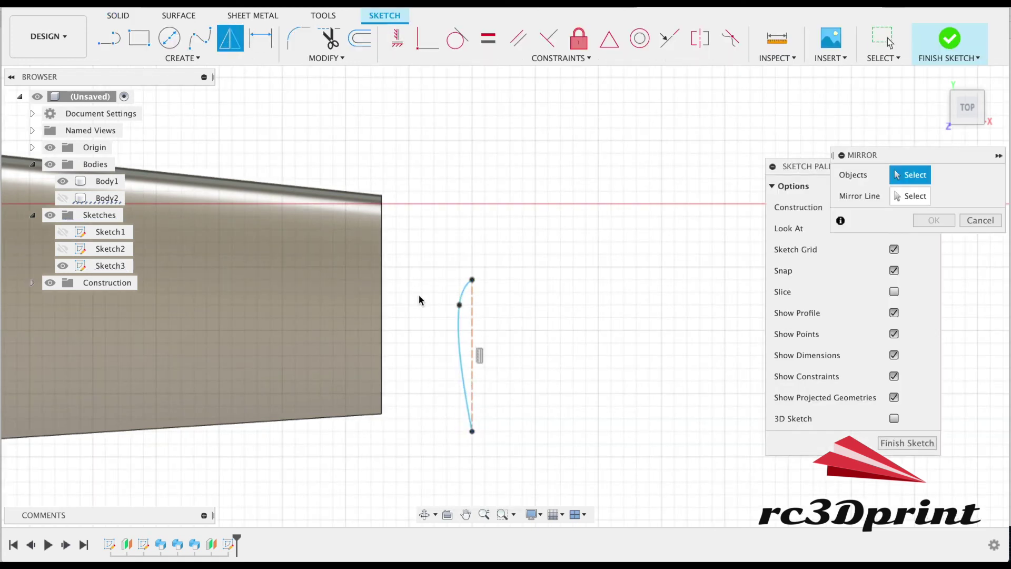
{"action": "left_click", "coordinate": [460, 335]}
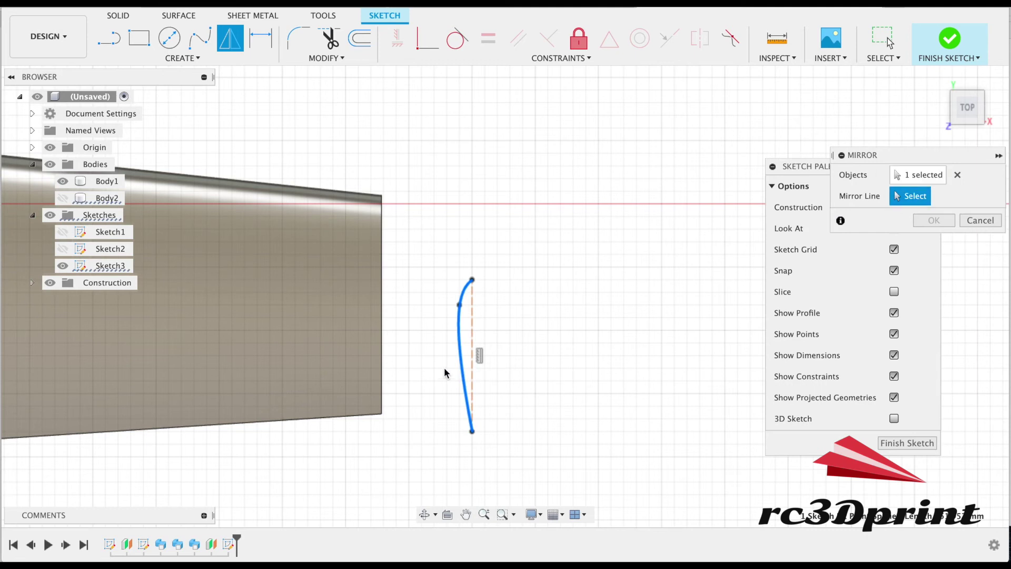
{"action": "left_click", "coordinate": [472, 343]}
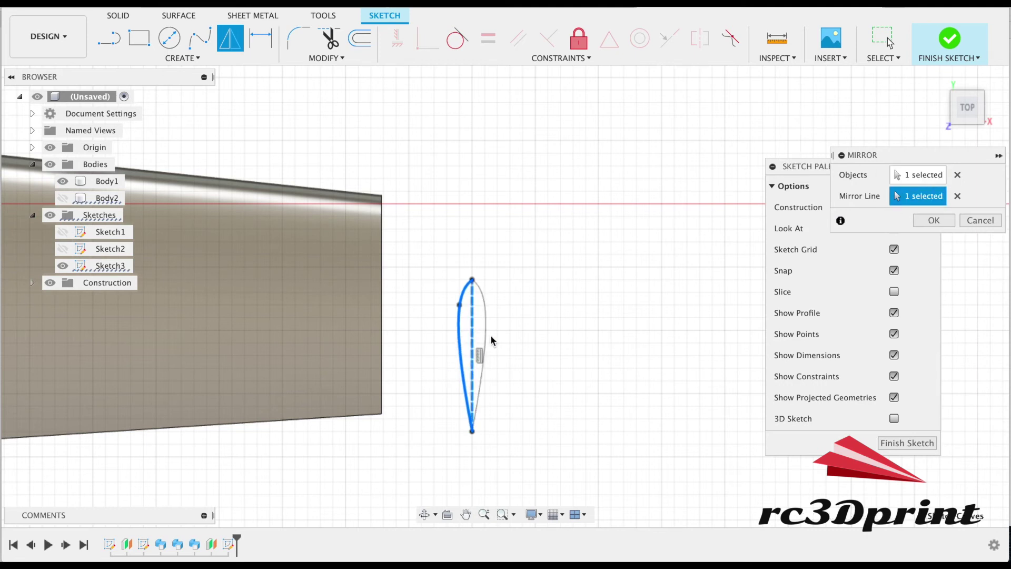
{"action": "left_click", "coordinate": [922, 220]}
{"action": "mouse_move", "coordinate": [967, 114]}
{"action": "middle_mouse_down", "text": "shift"}
{"action": "mouse_move", "coordinate": [921, 99]}
{"action": "mouse_move", "coordinate": [937, 84]}
{"action": "mouse_move", "coordinate": [895, 105]}
{"action": "middle_mouse_up", "text": "shift"}
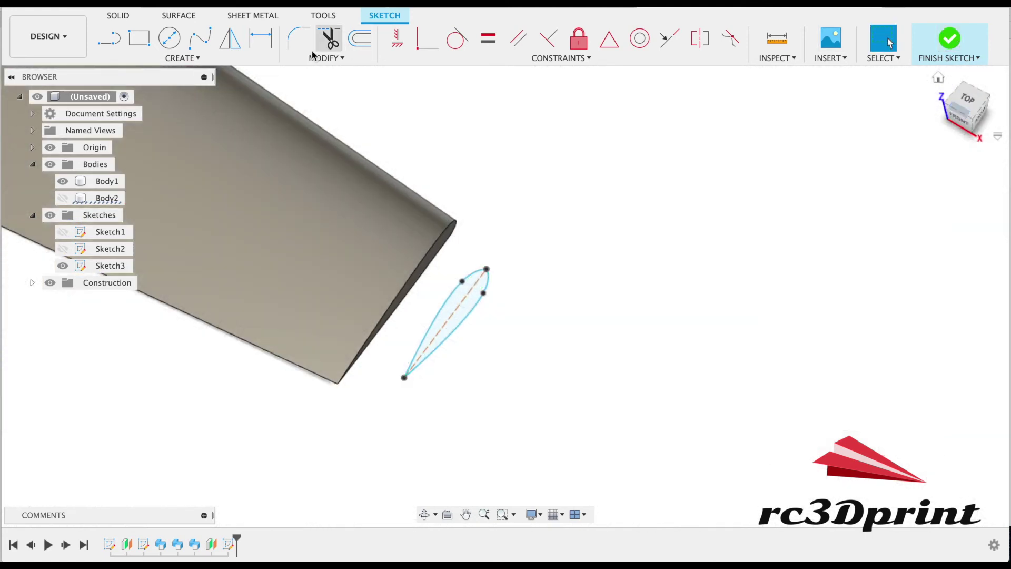
{"action": "left_click", "coordinate": [139, 38]}
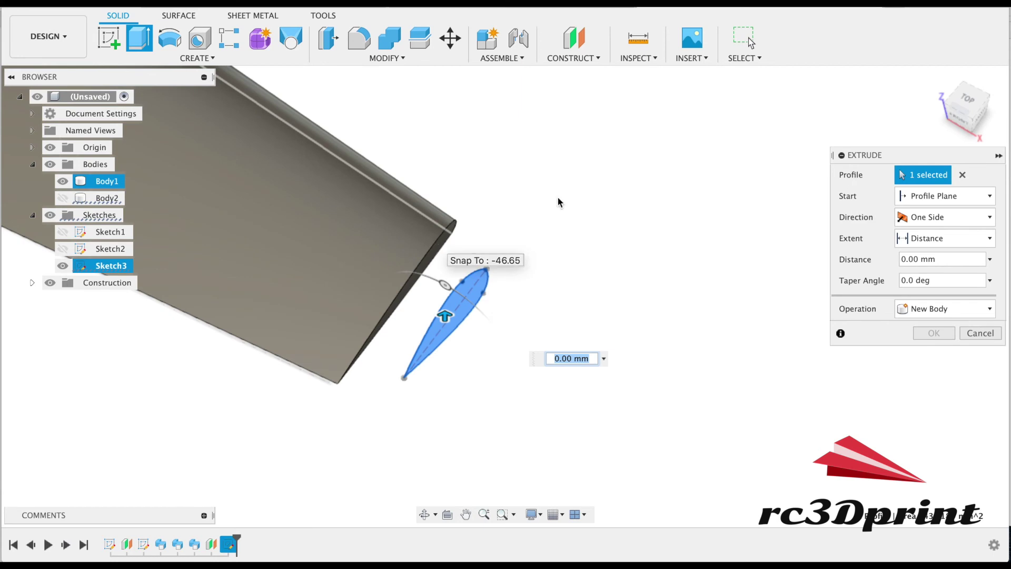
{"action": "left_click", "coordinate": [961, 125]}
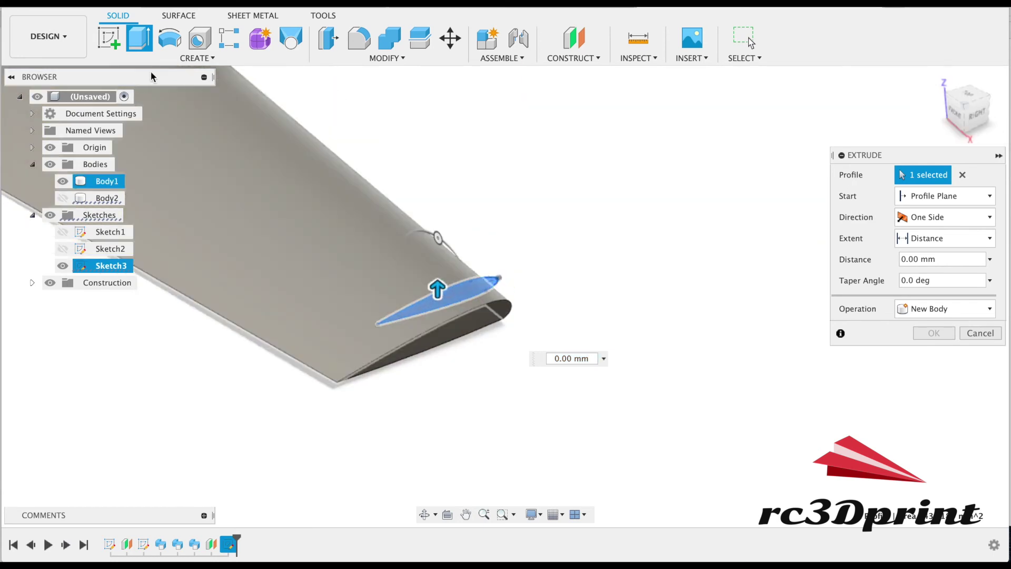
{"action": "left_click", "coordinate": [169, 58]}
- Start a loft from the wing tip face to the airfoil profile on the offset plane, and switch its Tangent Edges option
{"action": "left_click", "coordinate": [299, 47]}
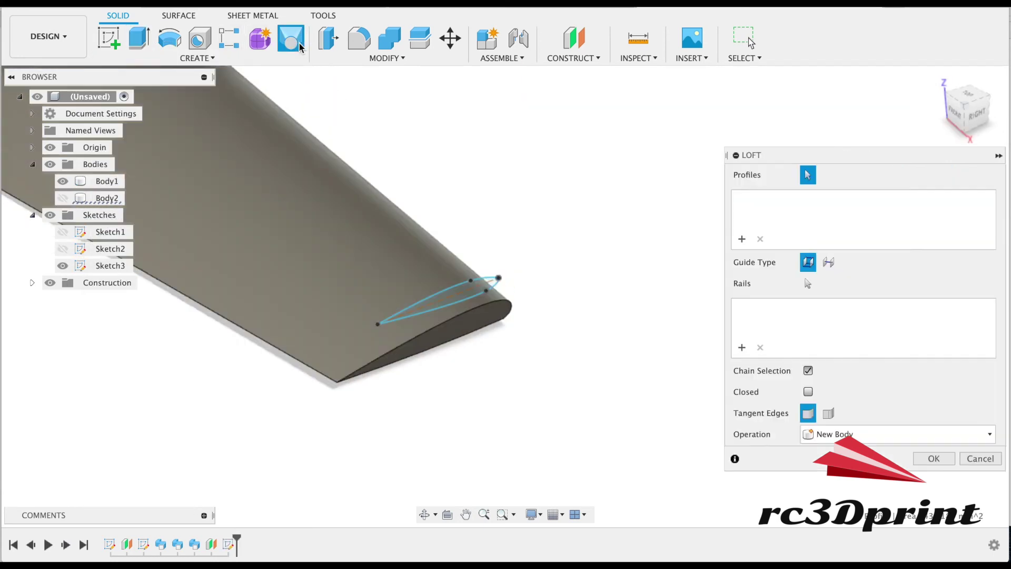
{"action": "left_click", "coordinate": [465, 301]}
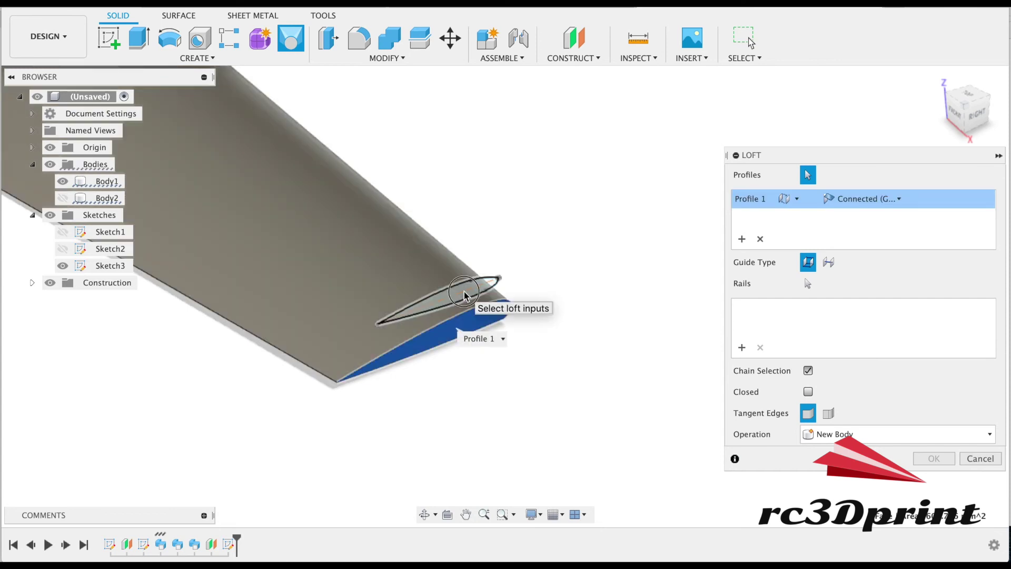
{"action": "left_click", "coordinate": [466, 300]}
{"action": "left_click_drag", "start_coordinate": [968, 97], "coordinate": [601, 131]}
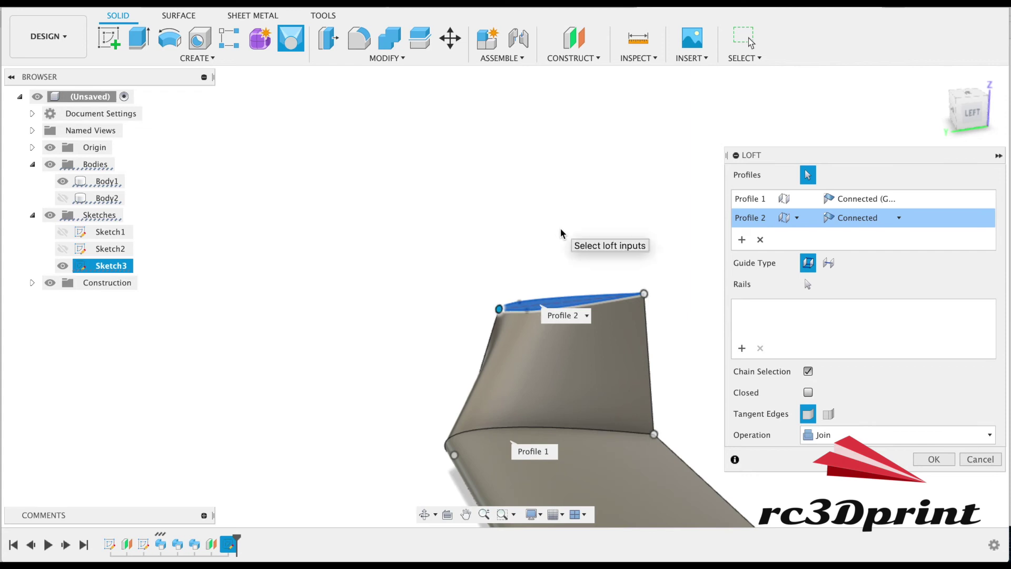
{"action": "left_click", "coordinate": [953, 113]}
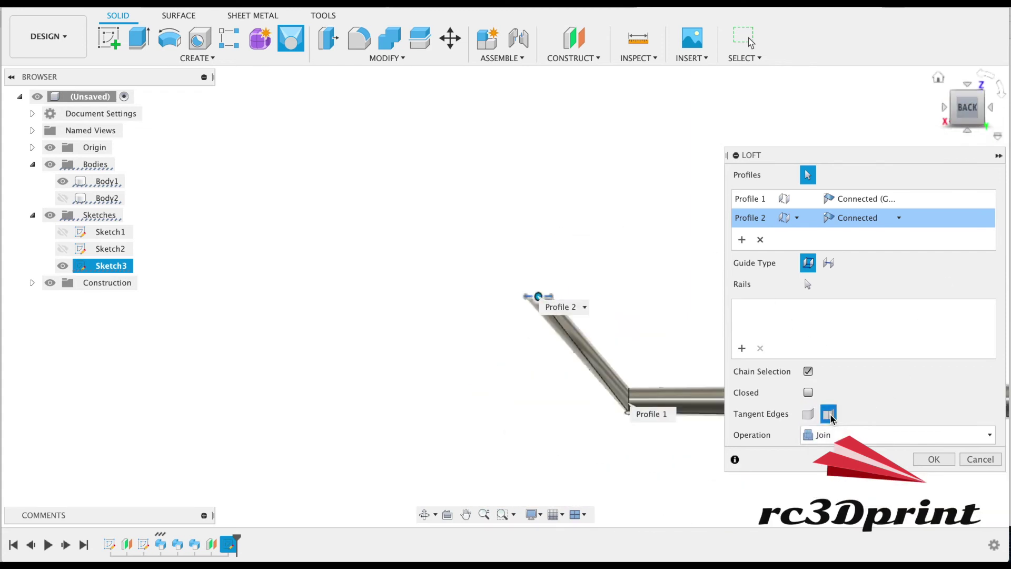
{"action": "left_click", "coordinate": [964, 103]}
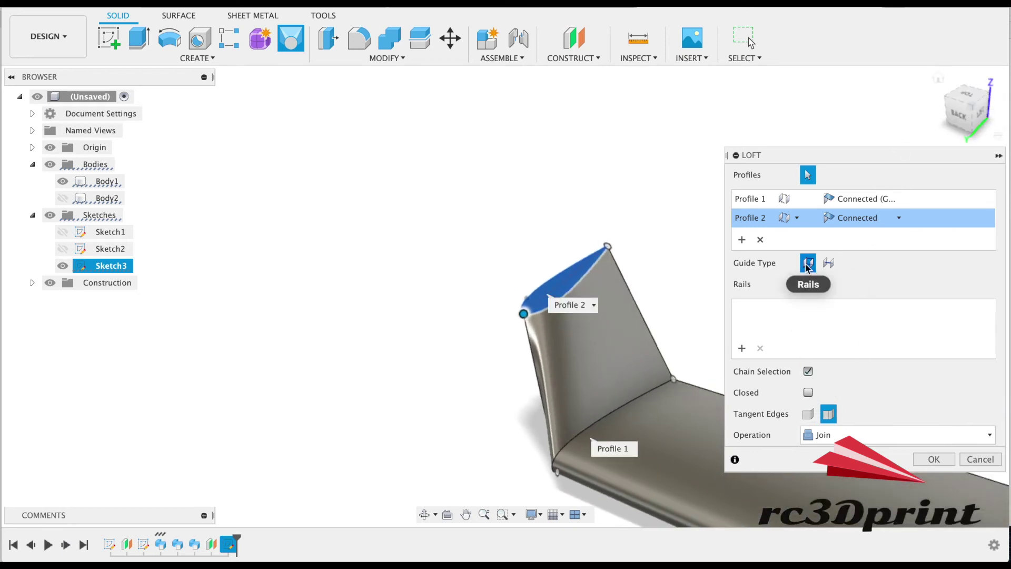
- Set the loft condition to Tangent (G1) at the wing tip face and to Direction at the upper airfoil profile
{"action": "left_click", "coordinate": [901, 200]}
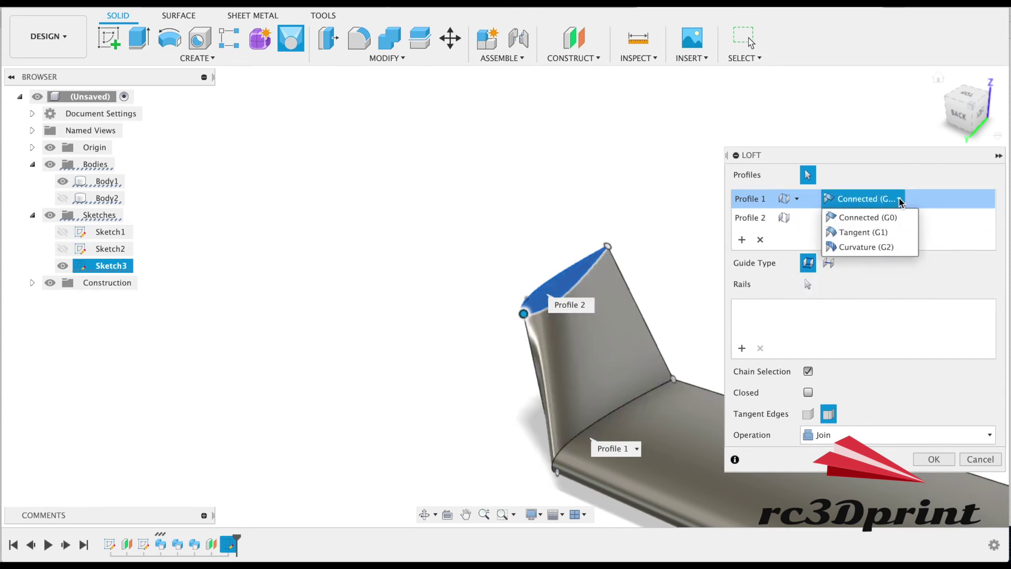
{"action": "left_click", "coordinate": [871, 231]}
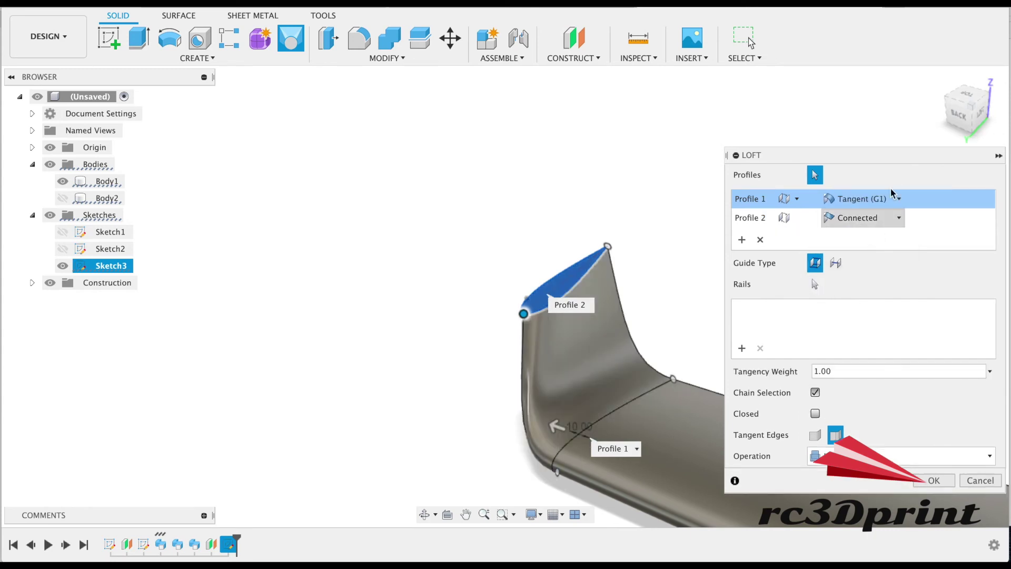
{"action": "left_click", "coordinate": [963, 117]}
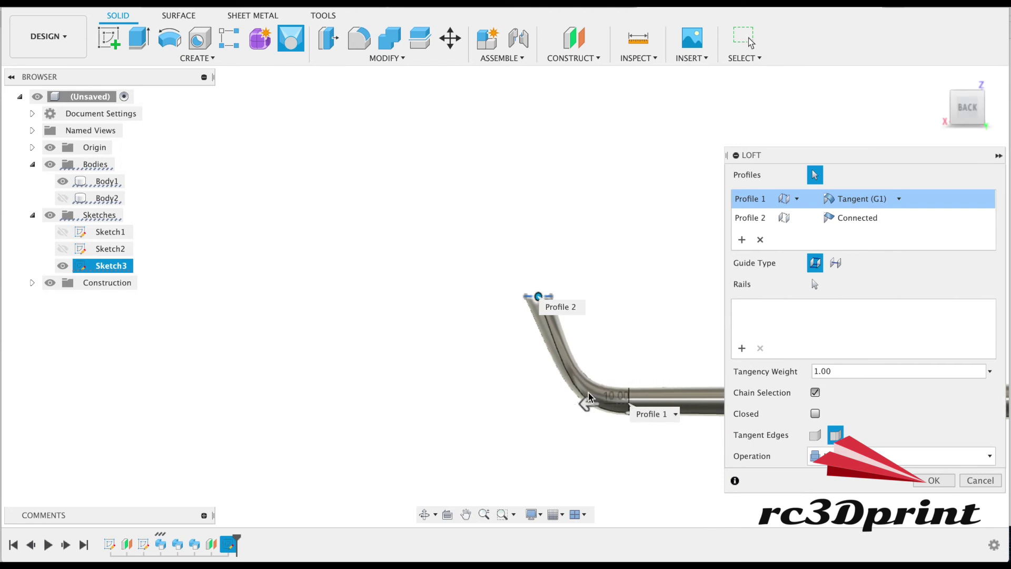
{"action": "left_click", "coordinate": [892, 219]}
{"action": "left_click", "coordinate": [899, 220]}
{"action": "left_click", "coordinate": [898, 220]}
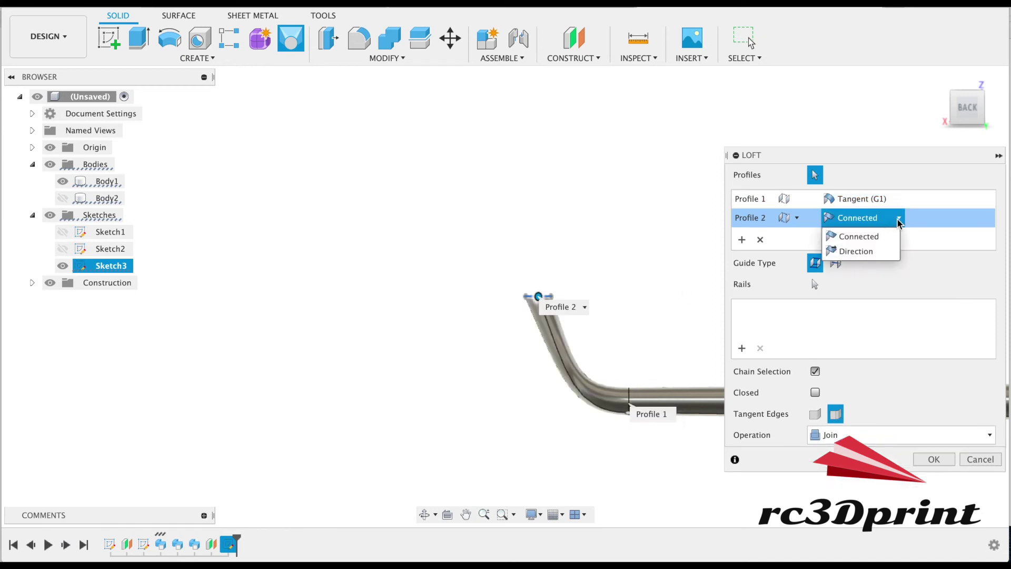
{"action": "left_click", "coordinate": [871, 251]}
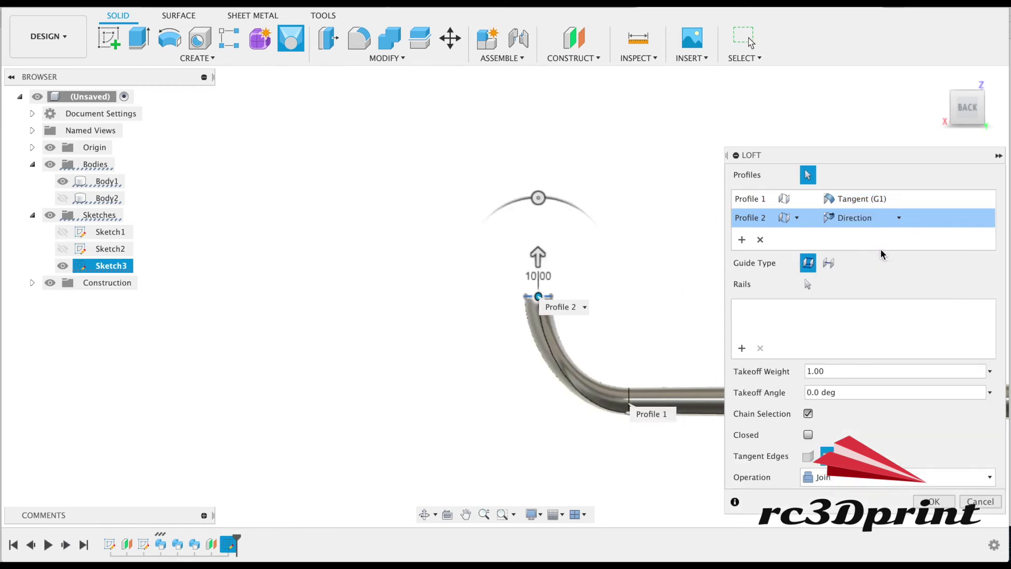
{"action": "mouse_move", "coordinate": [966, 103]}
{"action": "middle_mouse_down", "text": "shift"}
{"action": "mouse_move", "coordinate": [846, 126]}
{"action": "mouse_move", "coordinate": [657, 109]}
{"action": "mouse_move", "coordinate": [715, 124]}
{"action": "mouse_move", "coordinate": [713, 190]}
{"action": "mouse_move", "coordinate": [605, 230]}
{"action": "mouse_move", "coordinate": [672, 234]}
{"action": "mouse_move", "coordinate": [682, 168]}
{"action": "mouse_move", "coordinate": [693, 140]}
{"action": "mouse_move", "coordinate": [722, 118]}
{"action": "mouse_move", "coordinate": [681, 140]}
{"action": "mouse_move", "coordinate": [652, 142]}
{"action": "mouse_move", "coordinate": [650, 127]}
{"action": "mouse_move", "coordinate": [841, 119]}
{"action": "mouse_move", "coordinate": [800, 128]}
{"action": "middle_mouse_up", "text": "shift"}
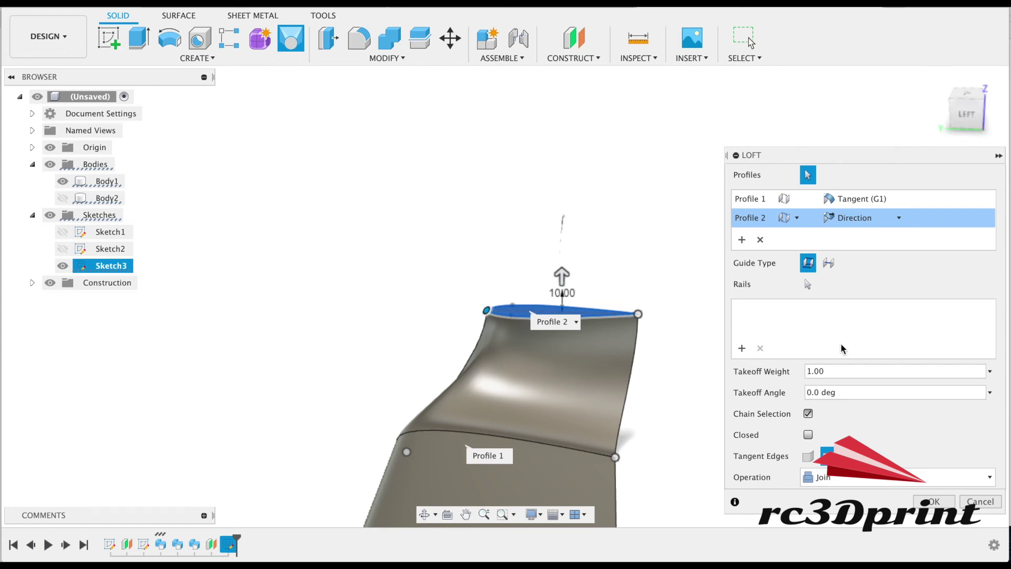
- Set the loft operation to New Body and create the winglet
{"action": "left_click", "coordinate": [808, 456]}
{"action": "left_click", "coordinate": [858, 478]}
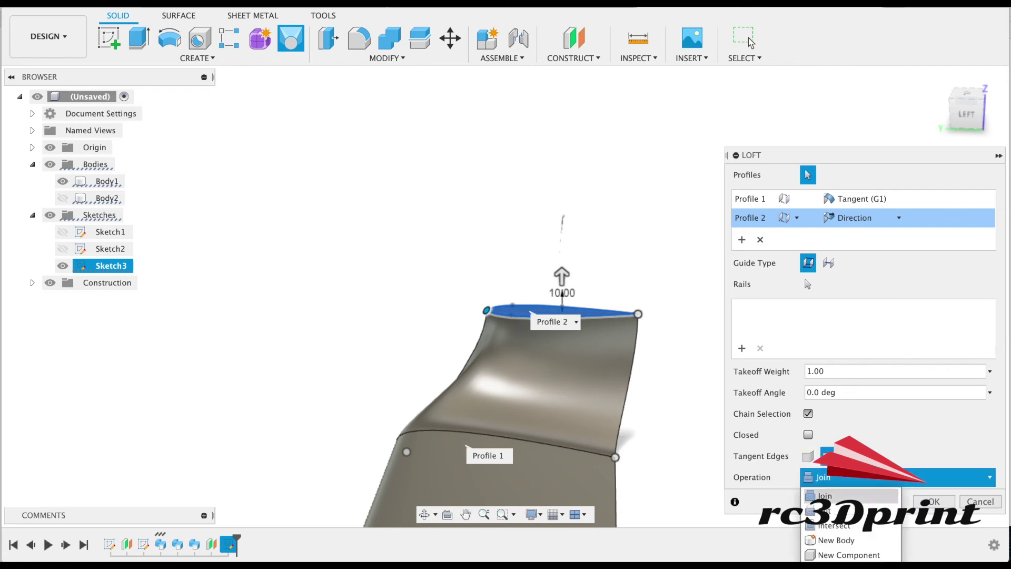
{"action": "left_click", "coordinate": [855, 539]}
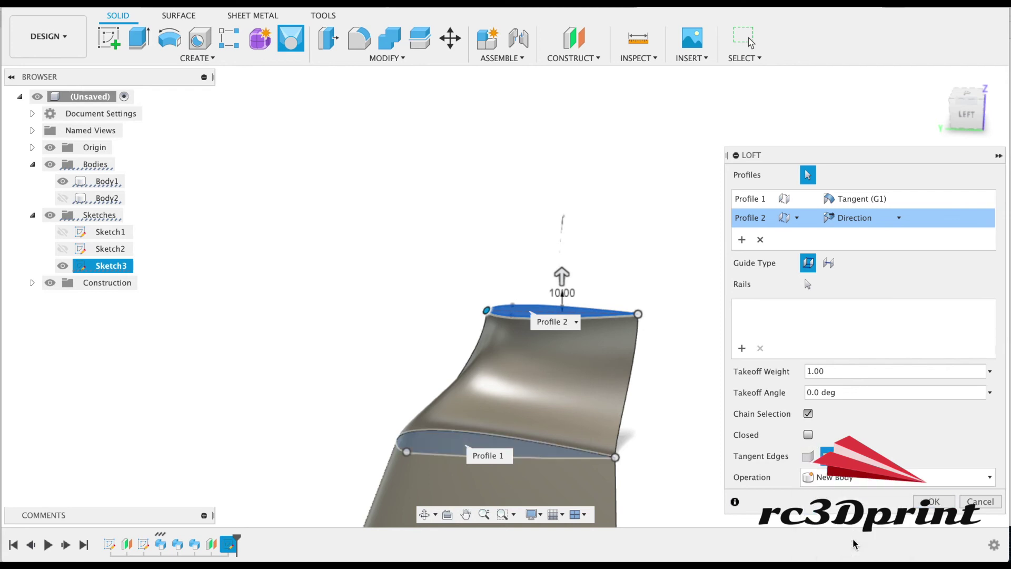
{"action": "left_click", "coordinate": [933, 501]}
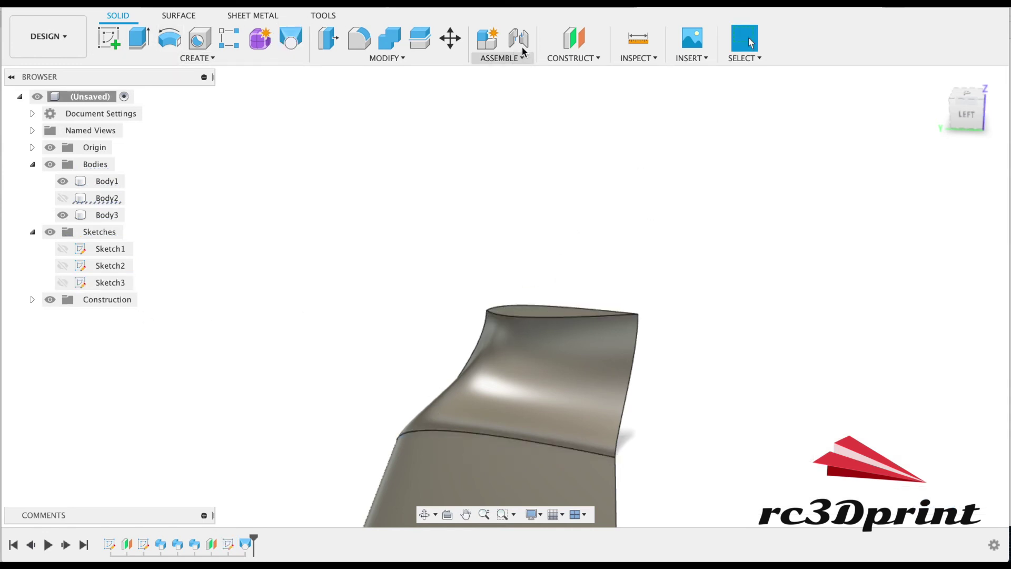
- Create a construction plane offset -100 mm from the vertical origin plane that runs along the wing's span
{"action": "left_click", "coordinate": [562, 46]}
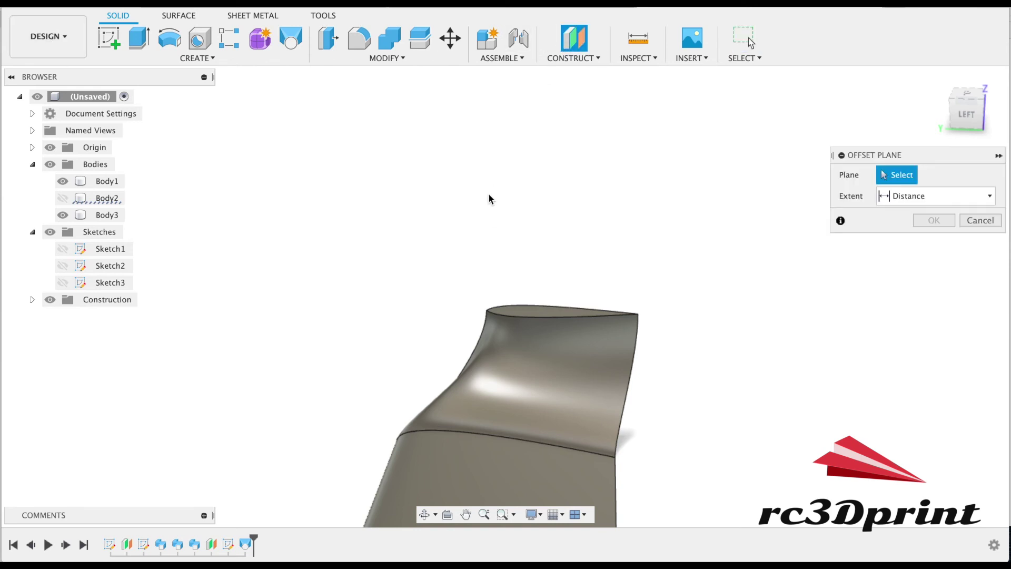
{"action": "middle_click_drag", "start_coordinate": [966, 102], "coordinate": [396, 346], "text": "shift"}
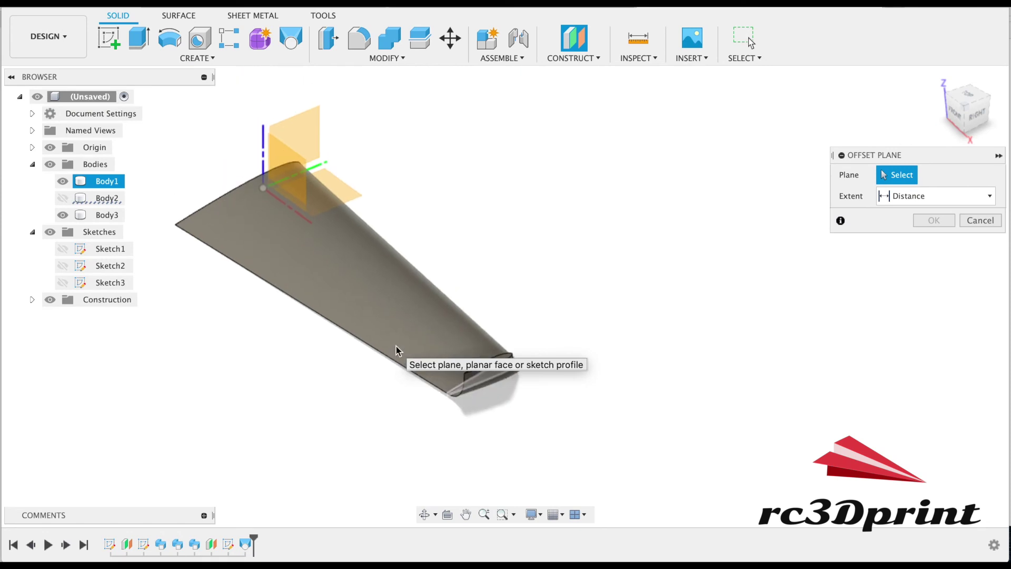
{"action": "left_click", "coordinate": [289, 171]}
{"action": "left_click_drag", "start_coordinate": [282, 174], "coordinate": [216, 222]}
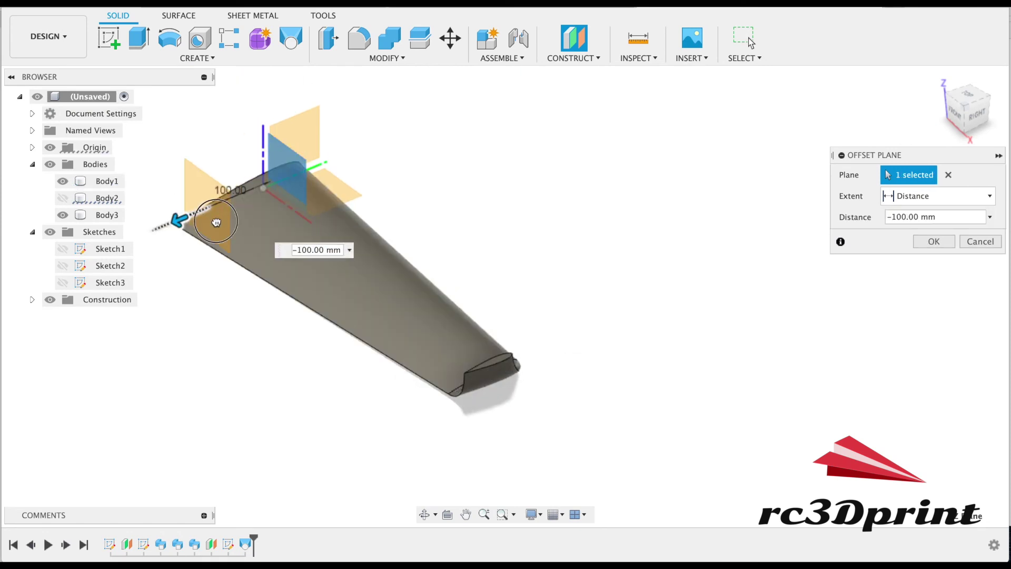
{"action": "left_click", "coordinate": [975, 112]}
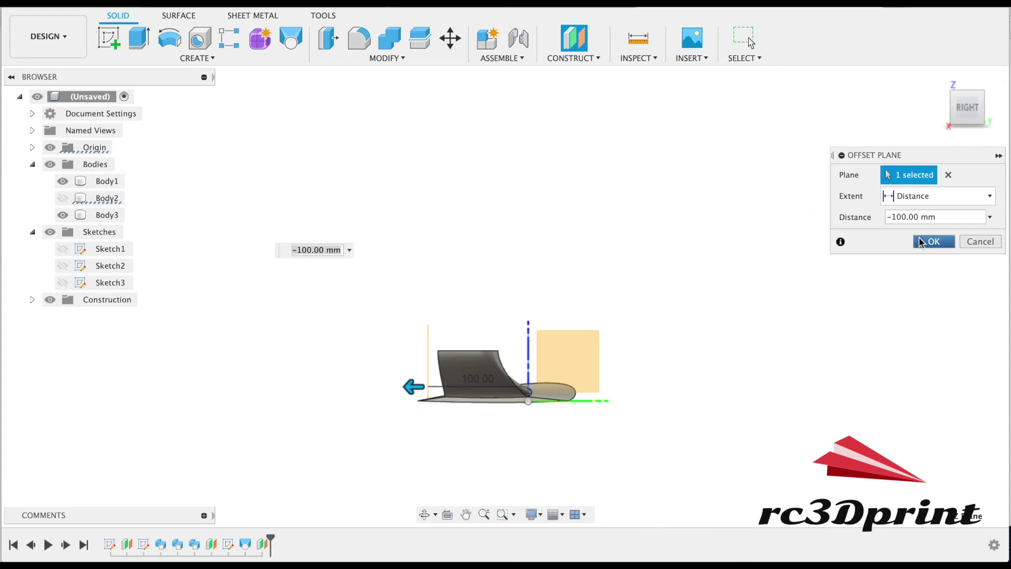
{"action": "left_click", "coordinate": [933, 241]}
{"action": "left_click_drag", "start_coordinate": [947, 106], "coordinate": [1006, 116]}
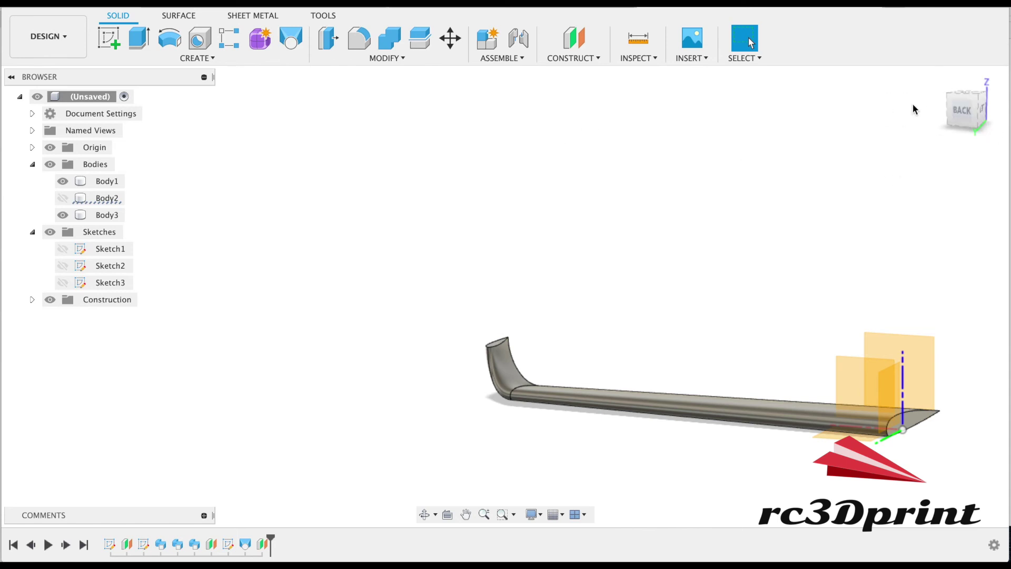
{"action": "mouse_move", "coordinate": [909, 108]}
{"action": "middle_mouse_down", "text": "shift"}
{"action": "mouse_move", "coordinate": [729, 120]}
{"action": "mouse_move", "coordinate": [752, 106]}
{"action": "mouse_move", "coordinate": [788, 107]}
{"action": "middle_mouse_up", "text": "shift"}
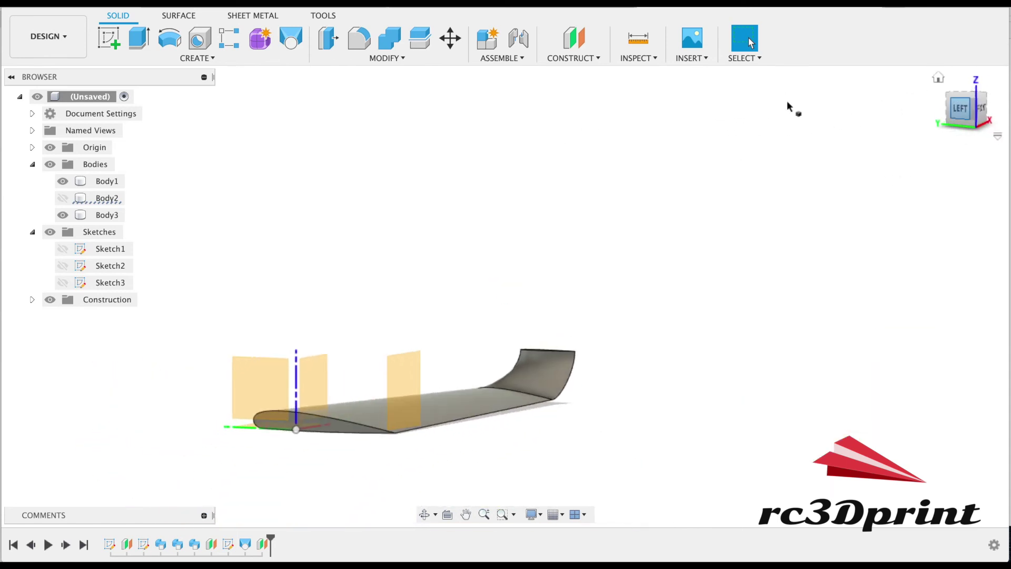
- Start a sketch on the new -100 mm offset plane and draw a short vertical construction line above the winglet's upper end
{"action": "left_click", "coordinate": [574, 39]}
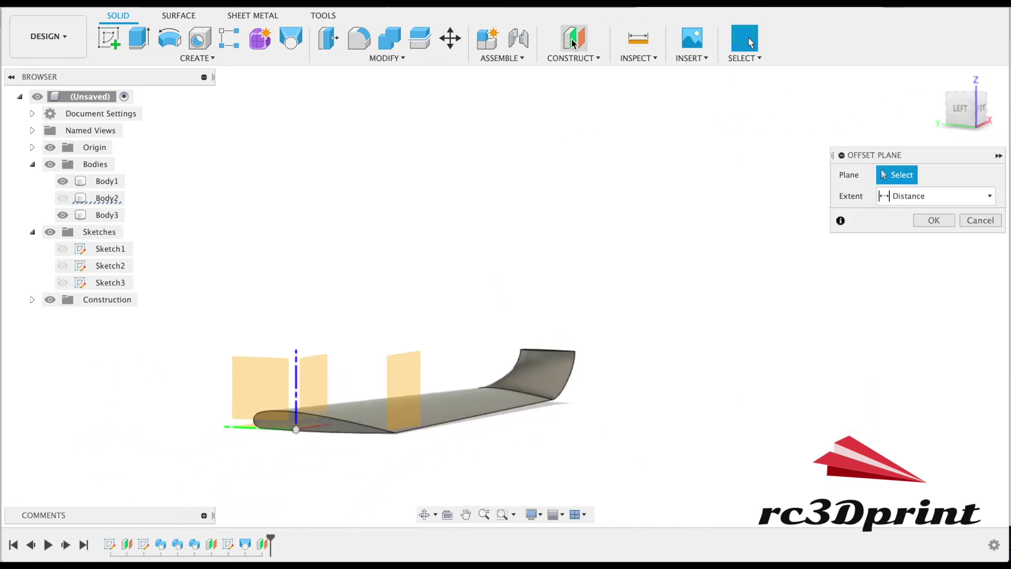
{"action": "left_click", "coordinate": [108, 44]}
{"action": "left_click", "coordinate": [400, 383]}
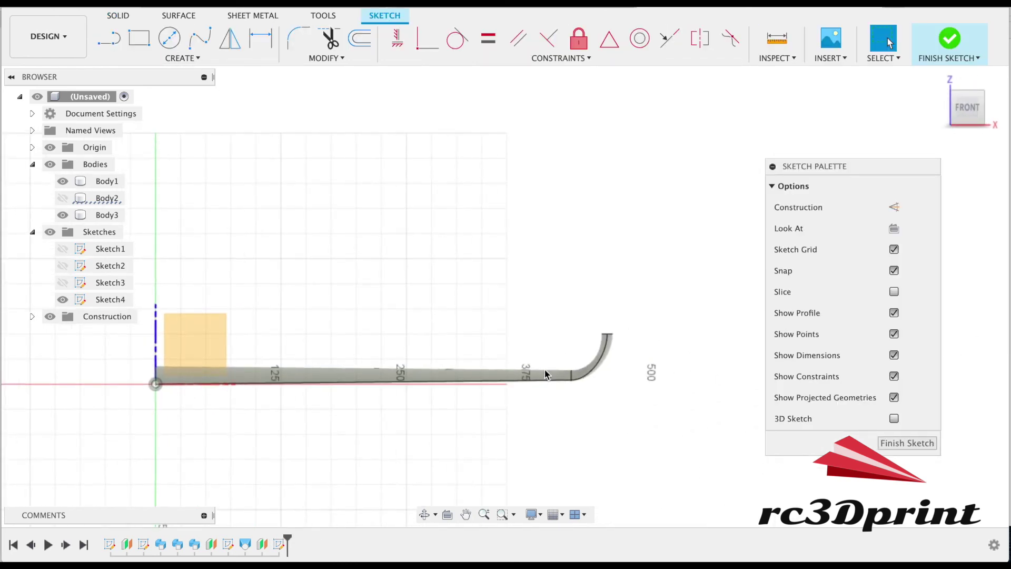
{"action": "left_click", "coordinate": [119, 40]}
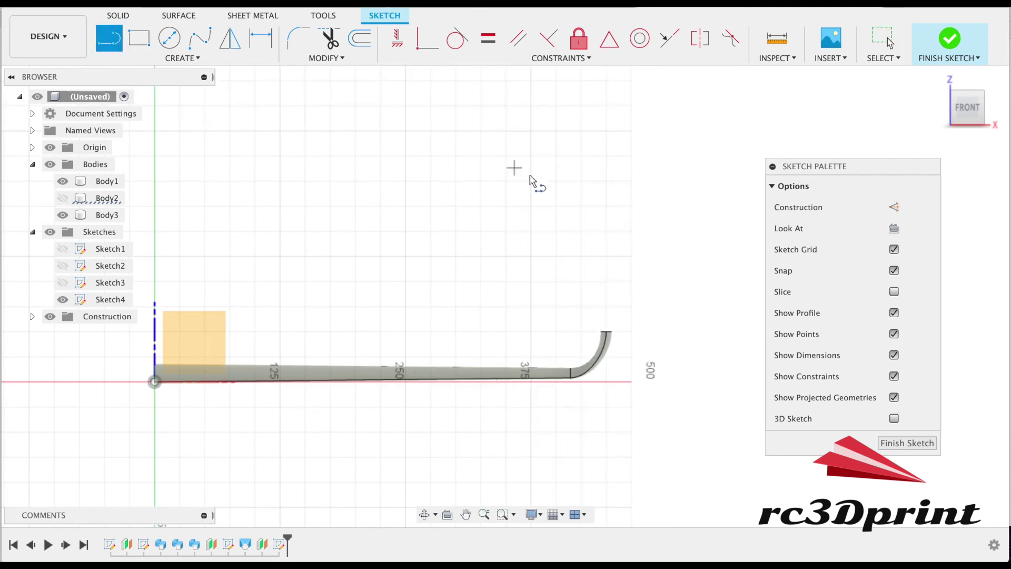
{"action": "scroll", "coordinate": [531, 181], "scroll_direction": "up", "scroll_amount": 5}
{"action": "scroll", "coordinate": [684, 383], "scroll_direction": "up", "scroll_amount": 3}
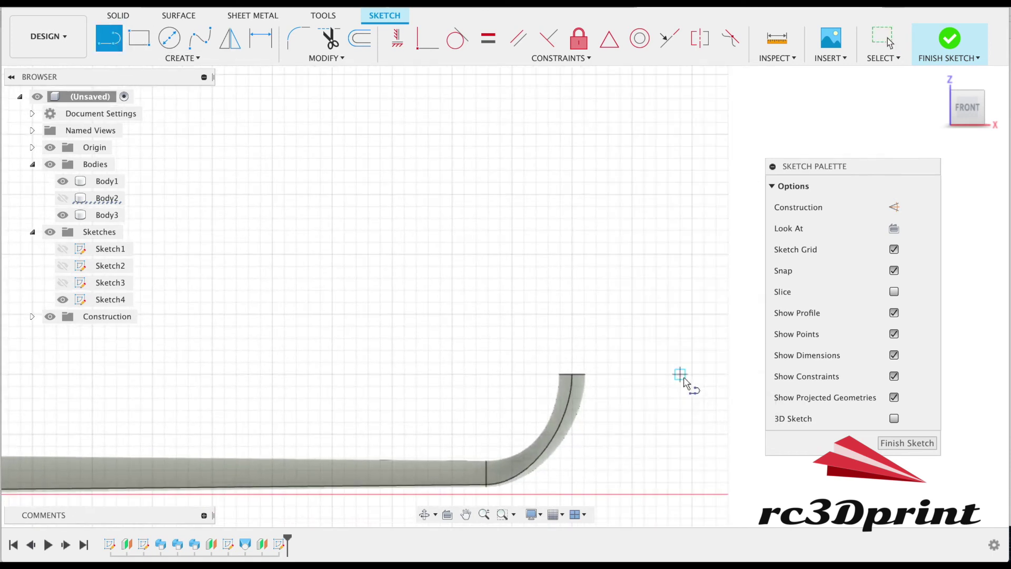
{"action": "key", "text": "x"}
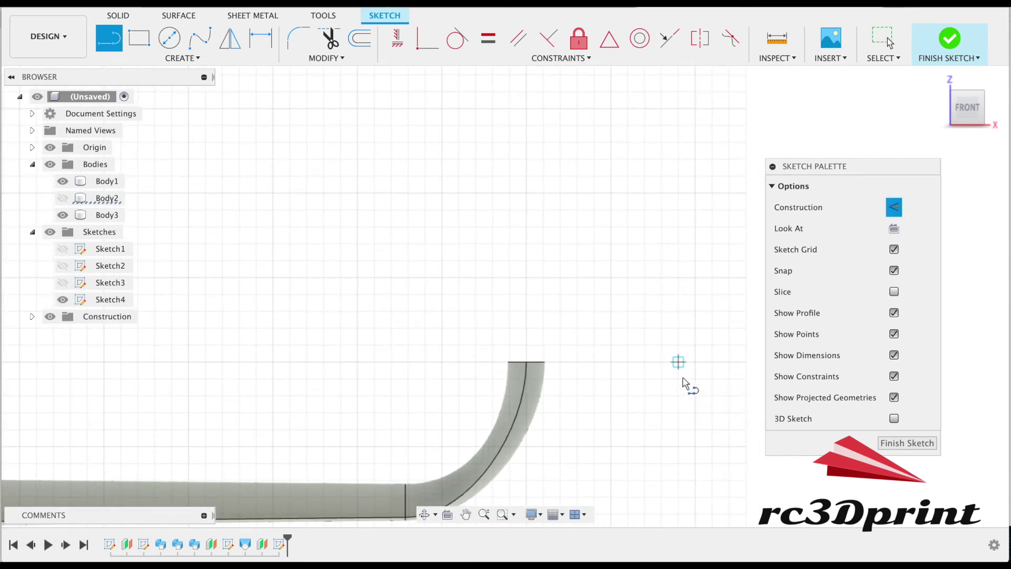
{"action": "left_click", "coordinate": [526, 328]}
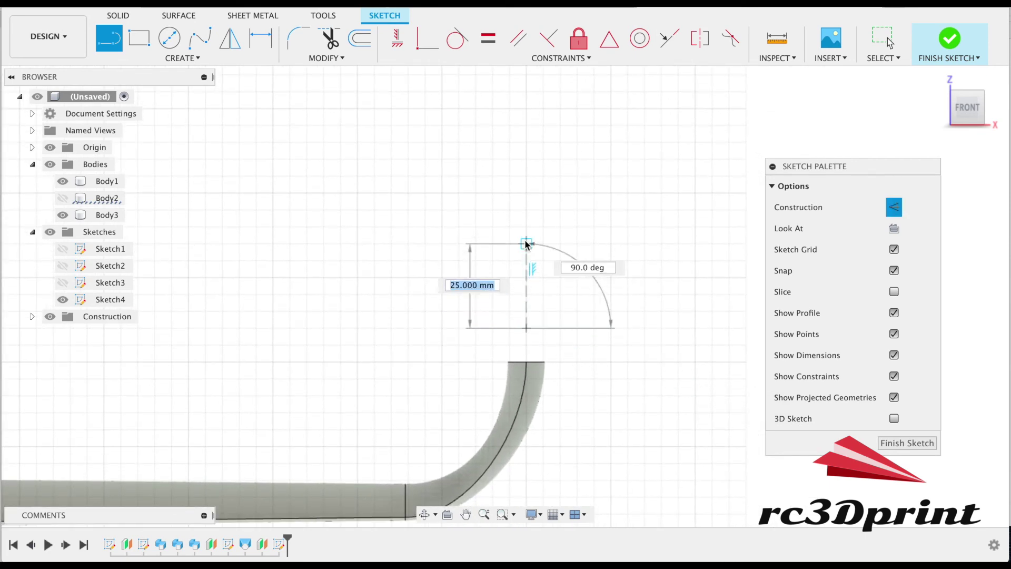
{"action": "left_click", "coordinate": [526, 260]}
{"action": "left_click_drag", "start_coordinate": [526, 260], "coordinate": [492, 262]}
{"action": "key", "text": "Escape"}
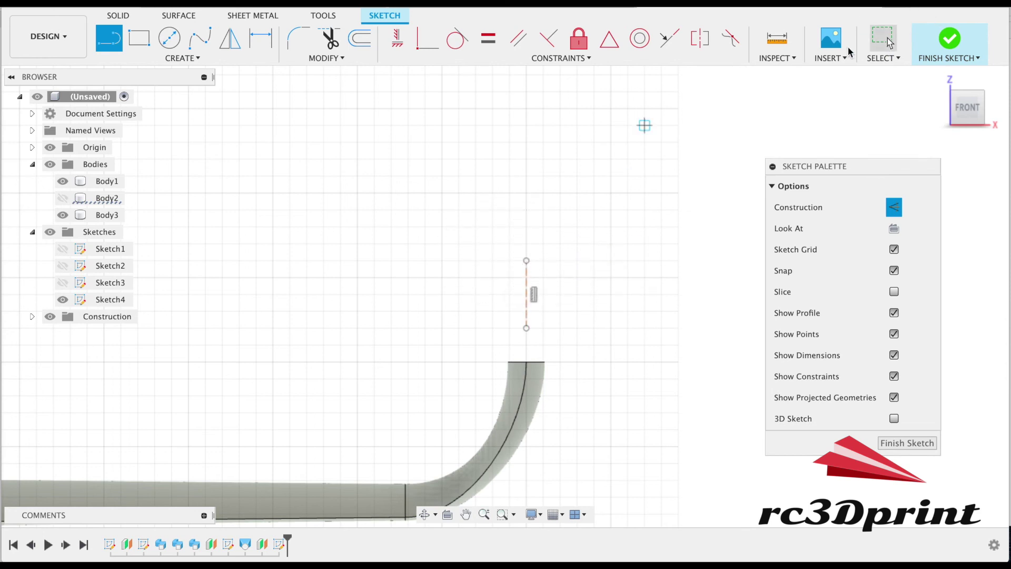
- Draw a three-point spline from the construction line's upper end, bulging away on the wing side, to just below its lower end
{"action": "left_click", "coordinate": [196, 43]}
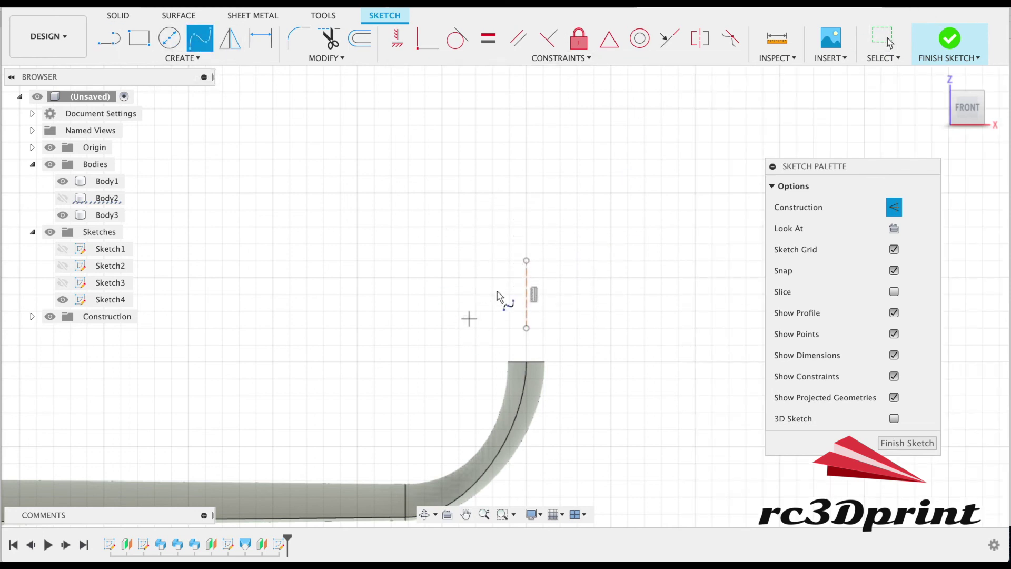
{"action": "left_click", "coordinate": [527, 263]}
{"action": "left_click", "coordinate": [516, 271]}
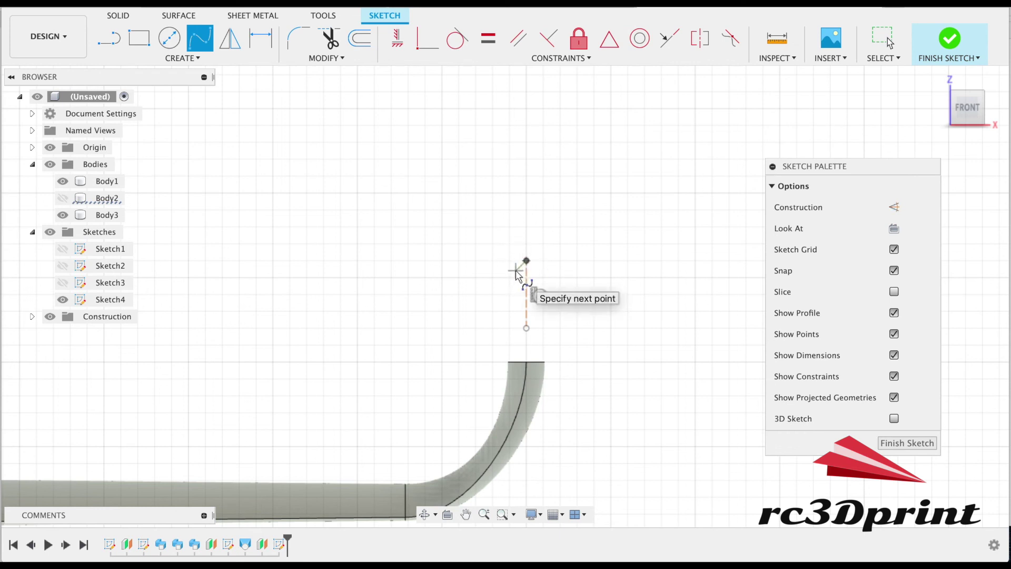
{"action": "left_click", "coordinate": [526, 339]}
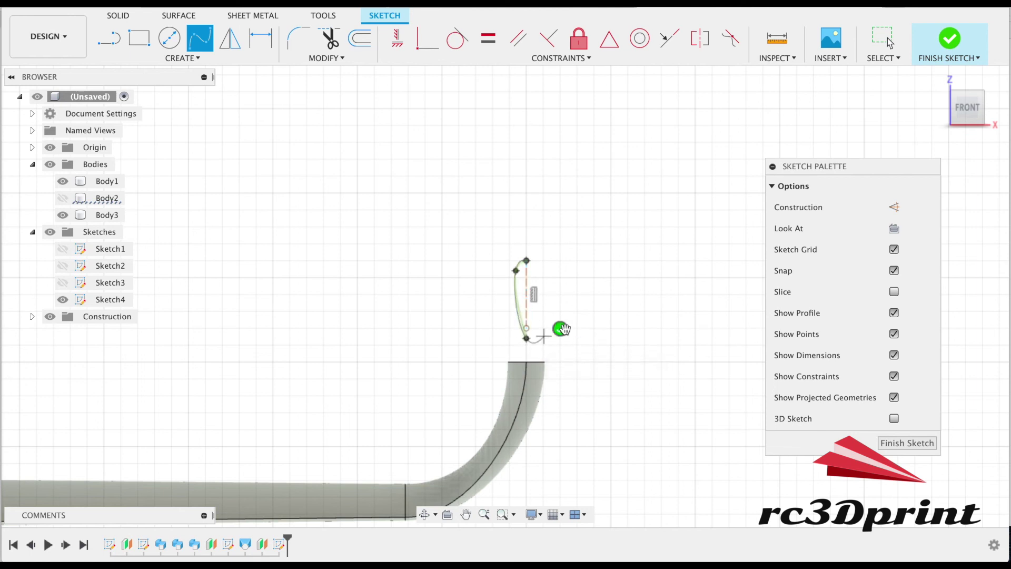
{"action": "left_click", "coordinate": [889, 42]}
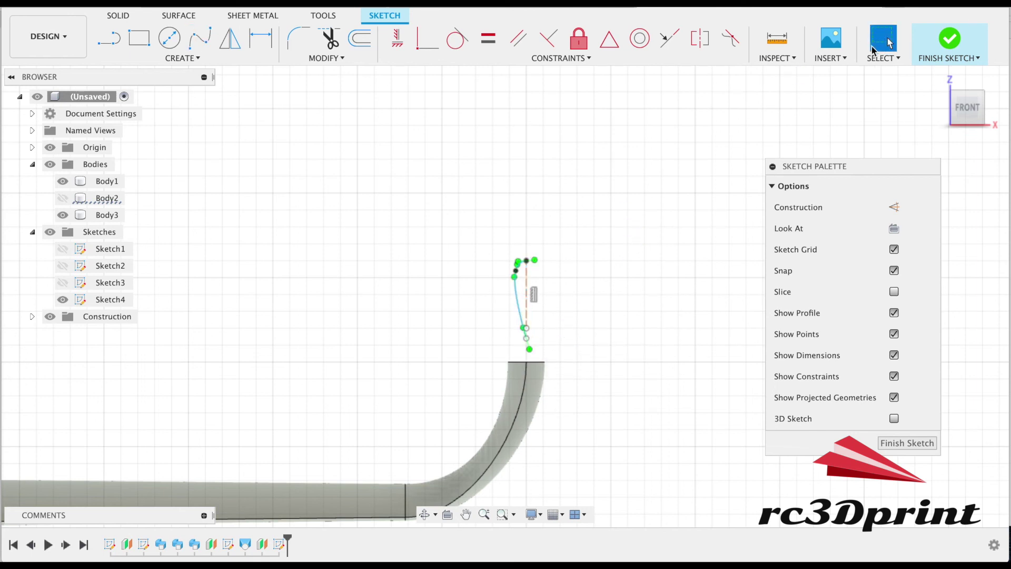
- Adjust the spline's upper tangent handle until it is horizontal, and finish the sketch
{"action": "scroll", "coordinate": [552, 230], "scroll_direction": "up", "scroll_amount": 5}
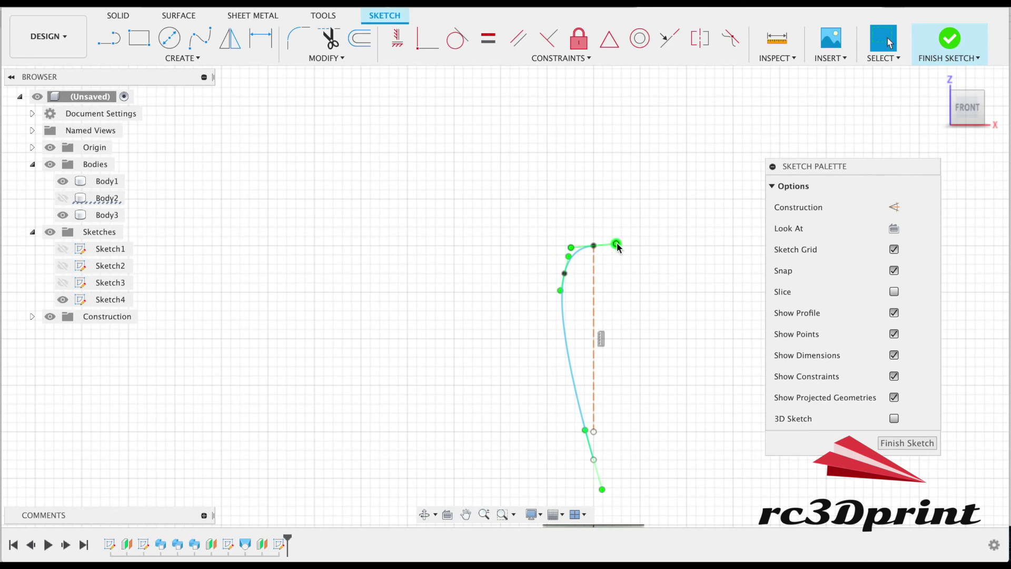
{"action": "left_click", "coordinate": [616, 246]}
{"action": "left_click_drag", "start_coordinate": [613, 247], "coordinate": [621, 249]}
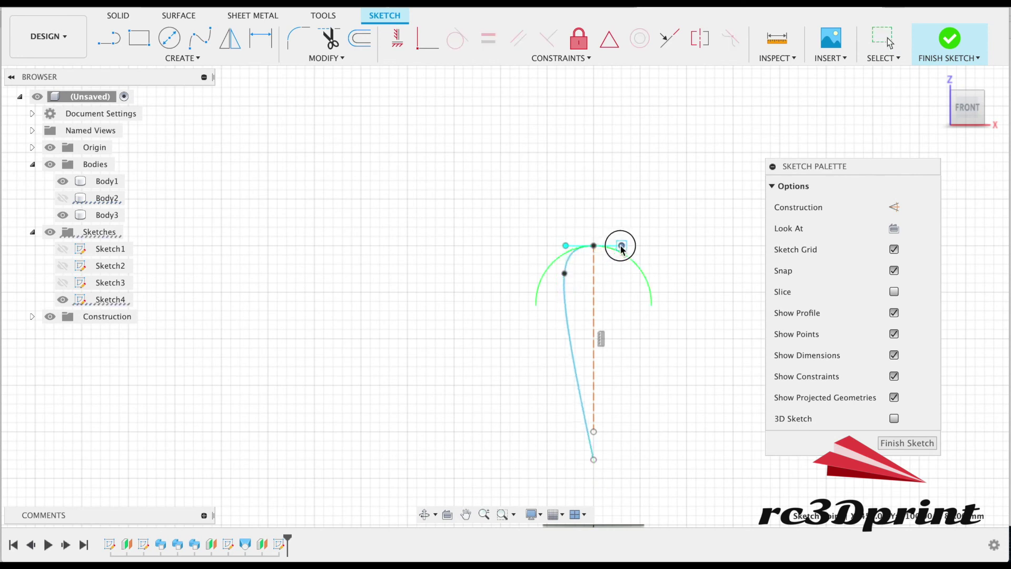
{"action": "left_click", "coordinate": [950, 42]}
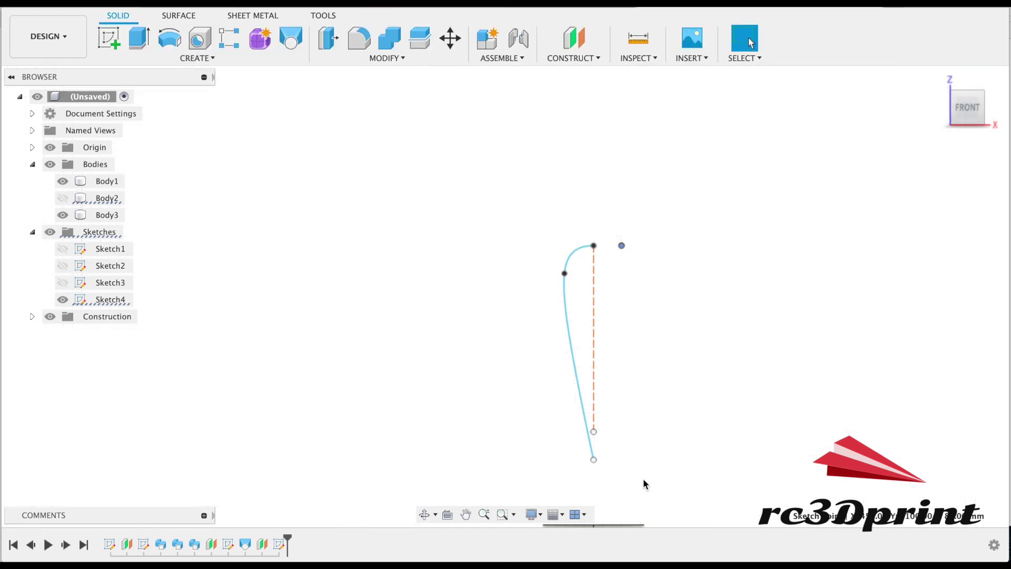
- Reopen the sketch and mirror the spline across the construction line to close the teardrop profile
{"action": "right_click", "coordinate": [584, 425]}
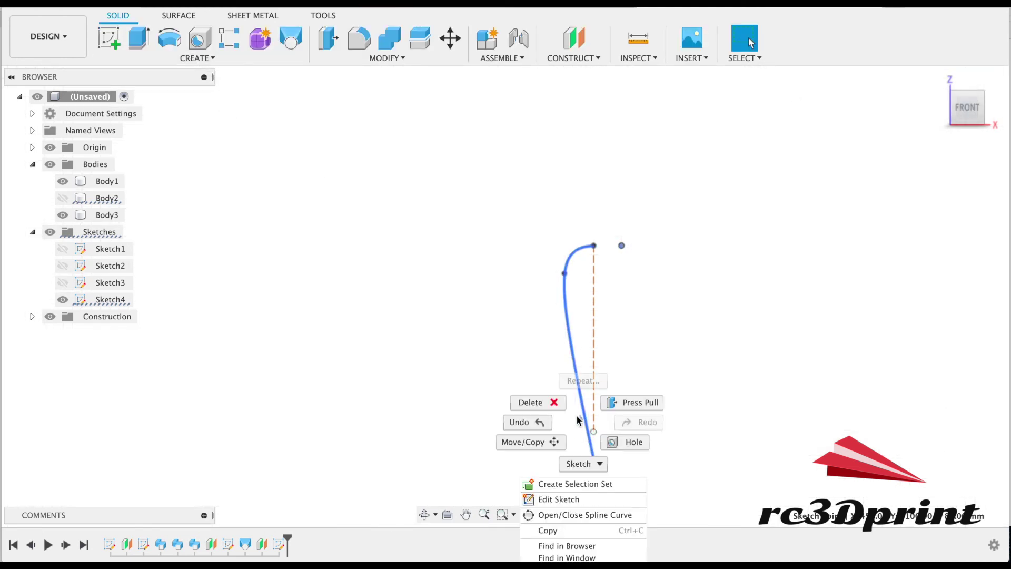
{"action": "left_click", "coordinate": [569, 498]}
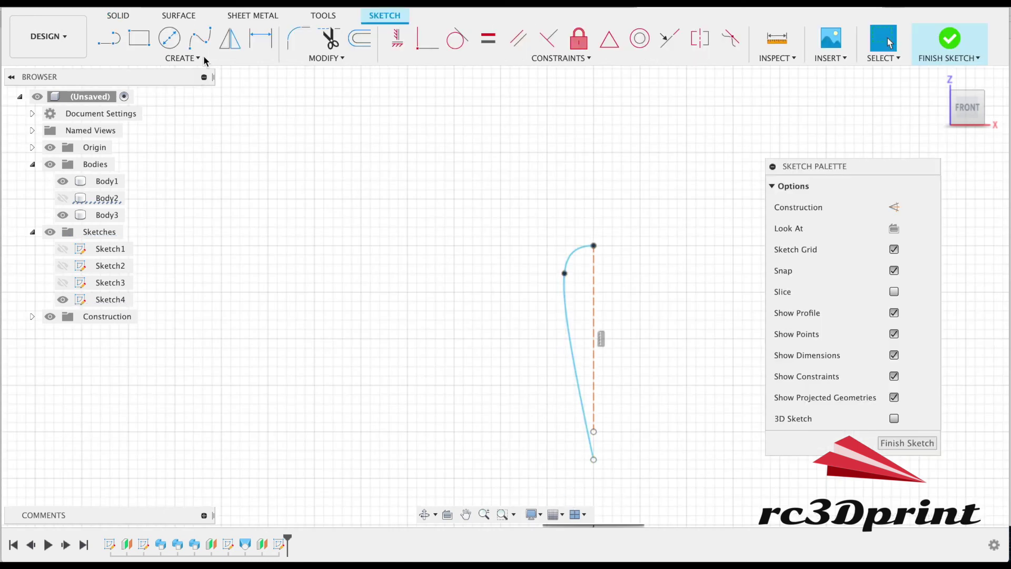
{"action": "left_click", "coordinate": [230, 41]}
{"action": "left_click", "coordinate": [572, 342]}
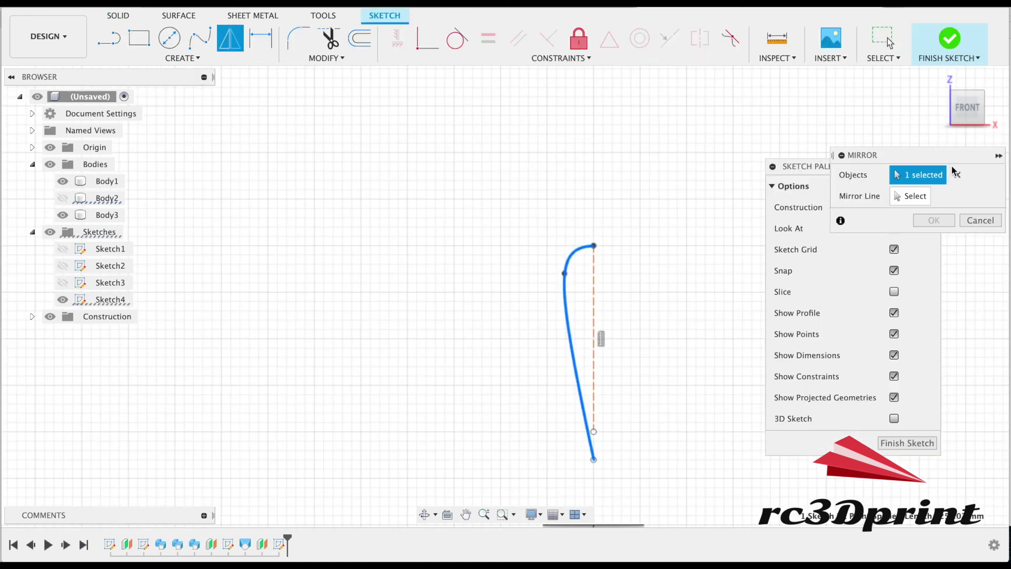
{"action": "left_click", "coordinate": [916, 197]}
{"action": "left_click", "coordinate": [594, 302]}
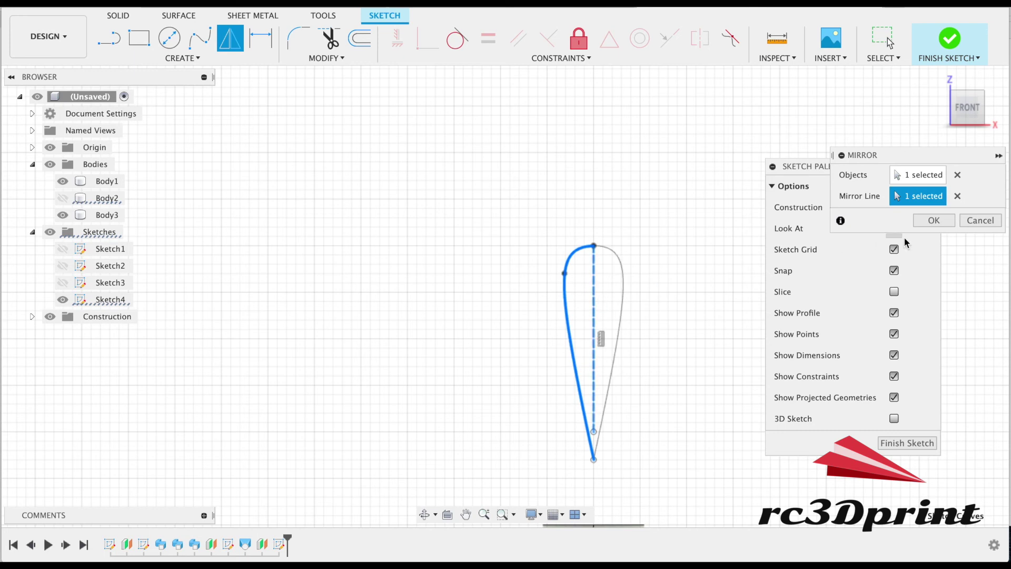
{"action": "left_click", "coordinate": [934, 221]}
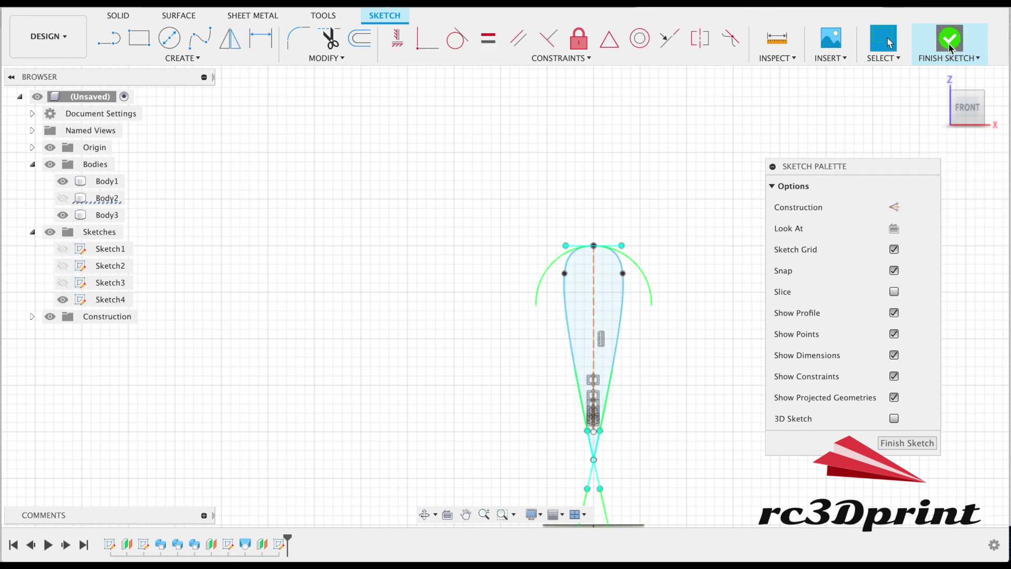
{"action": "left_click", "coordinate": [949, 42]}
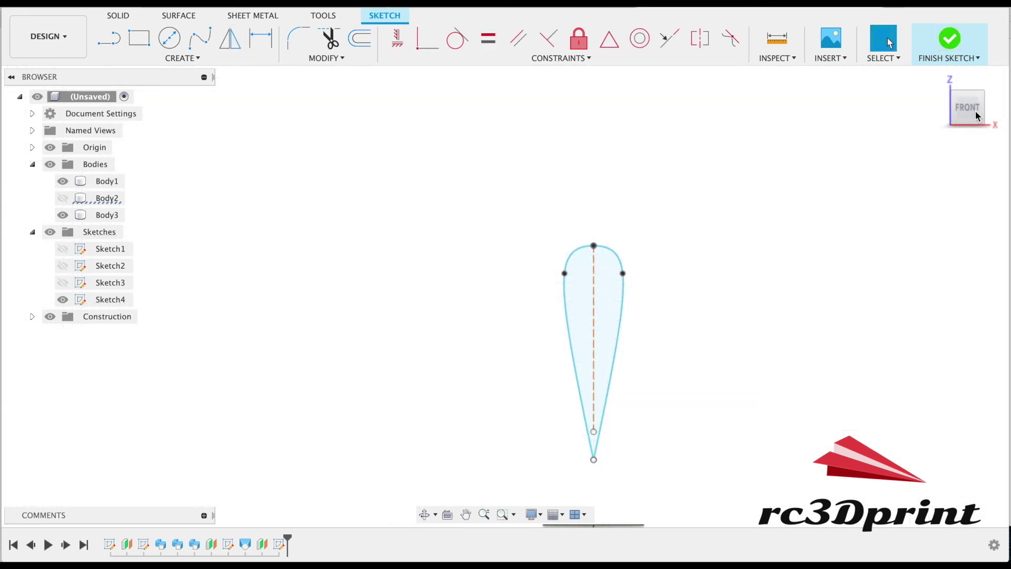
- Start a loft from the winglet's top face to the teardrop profile on the offset plane
{"action": "mouse_move", "coordinate": [976, 116]}
{"action": "middle_mouse_down", "text": "shift"}
{"action": "mouse_move", "coordinate": [909, 115]}
{"action": "mouse_move", "coordinate": [817, 242]}
{"action": "middle_mouse_up", "text": "shift"}
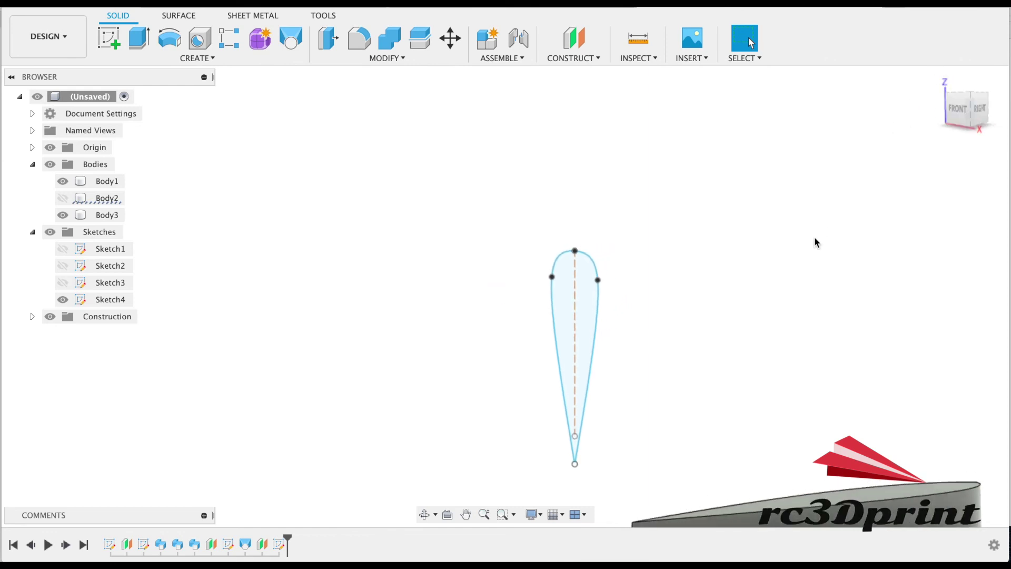
{"action": "left_click", "coordinate": [291, 38]}
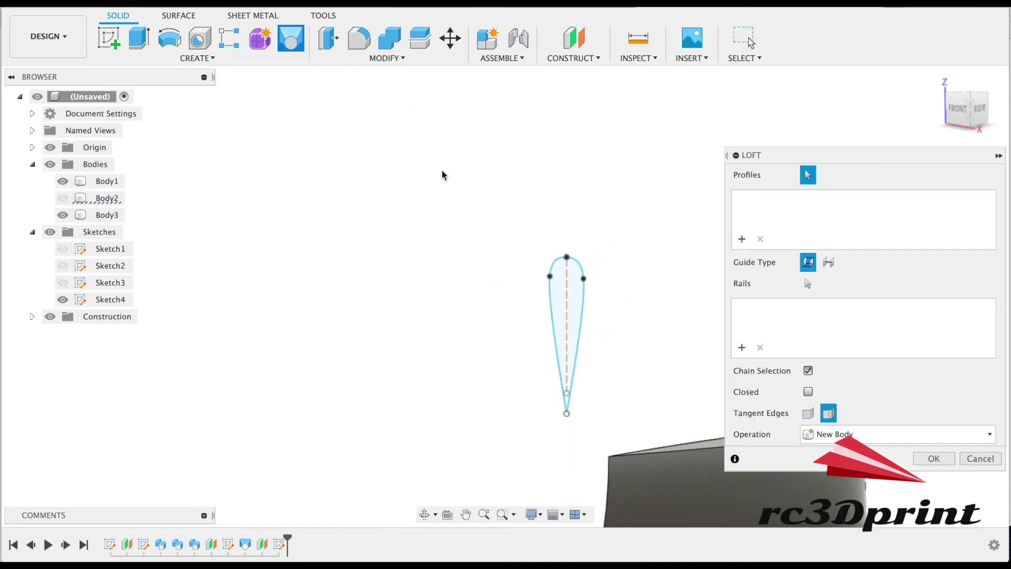
{"action": "left_click", "coordinate": [706, 447]}
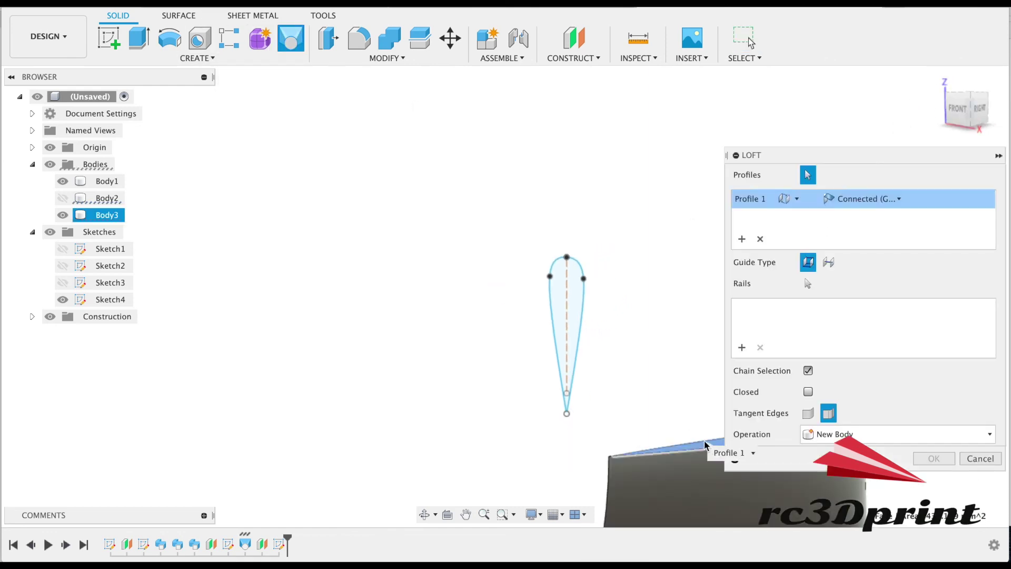
{"action": "left_click", "coordinate": [571, 315]}
{"action": "mouse_move", "coordinate": [971, 120]}
{"action": "middle_mouse_down", "text": "shift"}
{"action": "mouse_move", "coordinate": [767, 116]}
{"action": "mouse_move", "coordinate": [690, 99]}
{"action": "mouse_move", "coordinate": [641, 115]}
{"action": "mouse_move", "coordinate": [605, 293]}
{"action": "mouse_move", "coordinate": [634, 252]}
{"action": "middle_mouse_up", "text": "shift"}
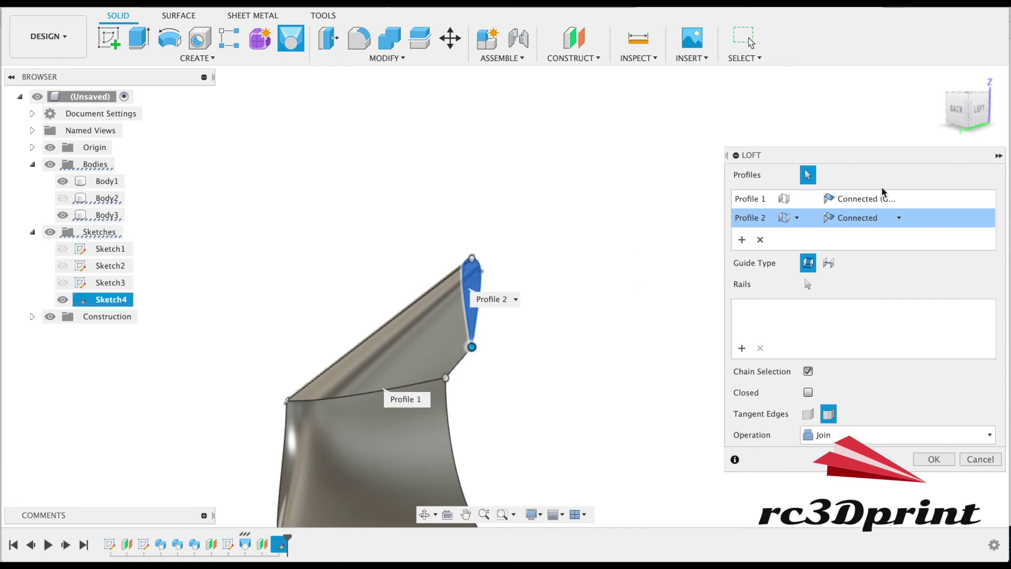
- Set the loft condition at the winglet's top face to Tangent (G1) and create the joined loft
{"action": "left_click", "coordinate": [895, 199]}
{"action": "left_click", "coordinate": [878, 232]}
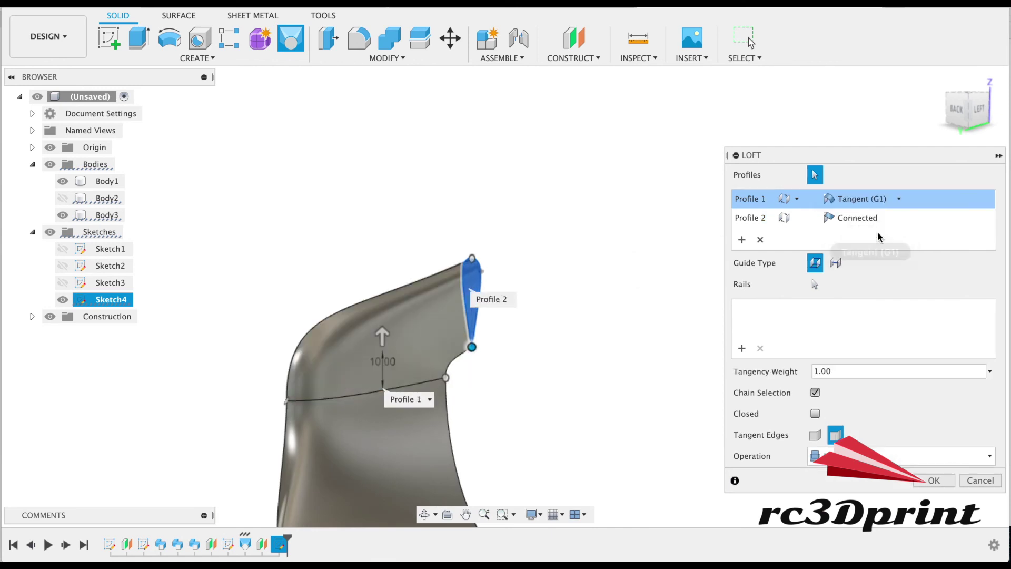
{"action": "left_click", "coordinate": [983, 126]}
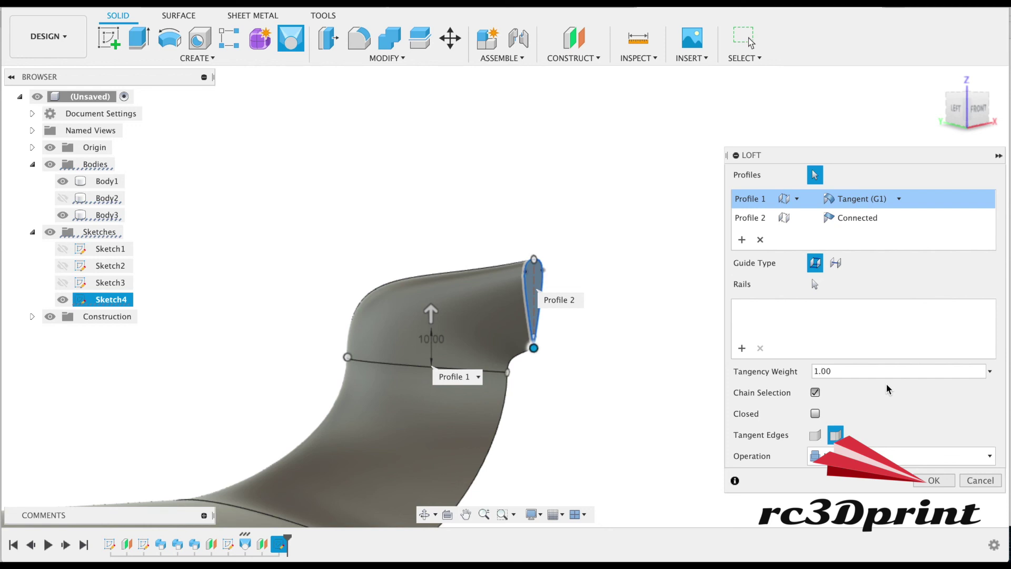
{"action": "key", "text": "Return"}
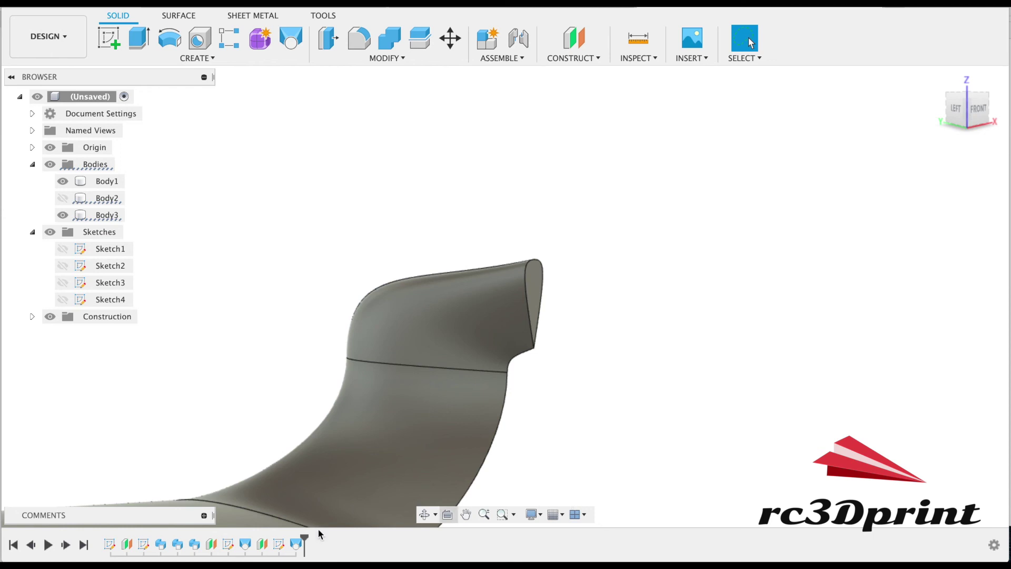
- Reopen the teardrop loft for editing and set the tangency weight at the winglet's top face to 1.900
{"action": "right_click", "coordinate": [296, 542]}
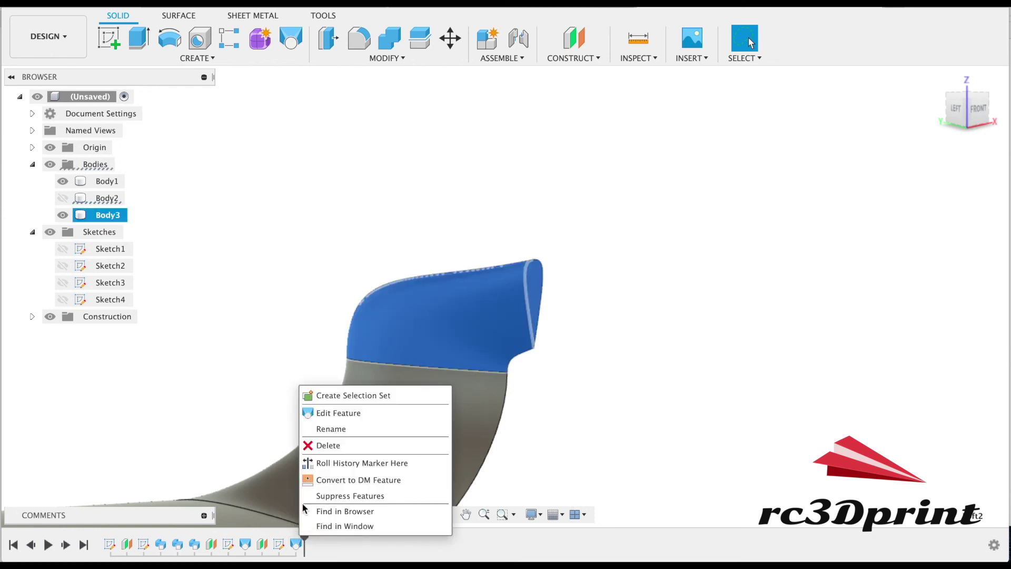
{"action": "left_click", "coordinate": [337, 414]}
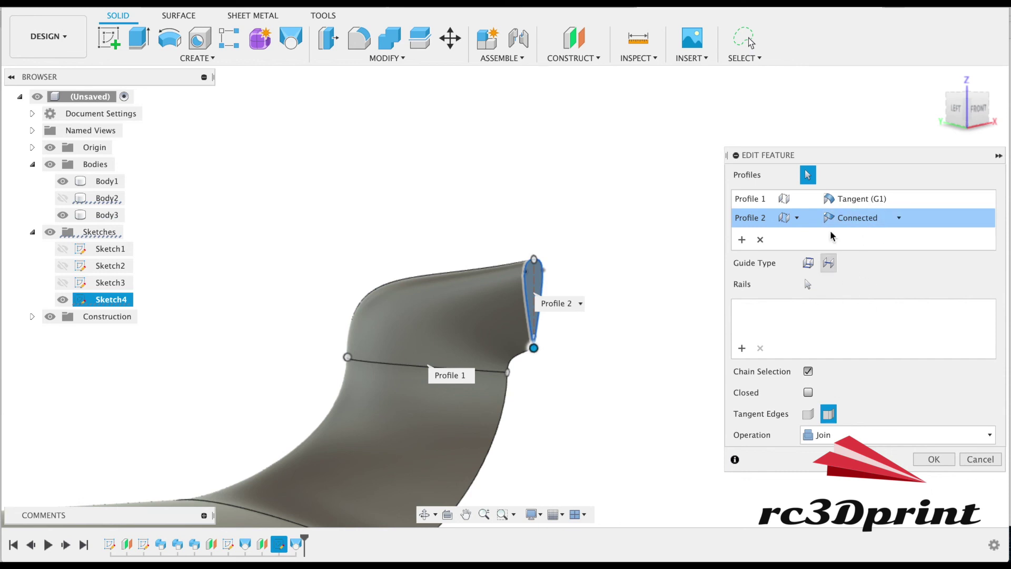
{"action": "left_click", "coordinate": [850, 198]}
{"action": "left_click", "coordinate": [818, 371]}
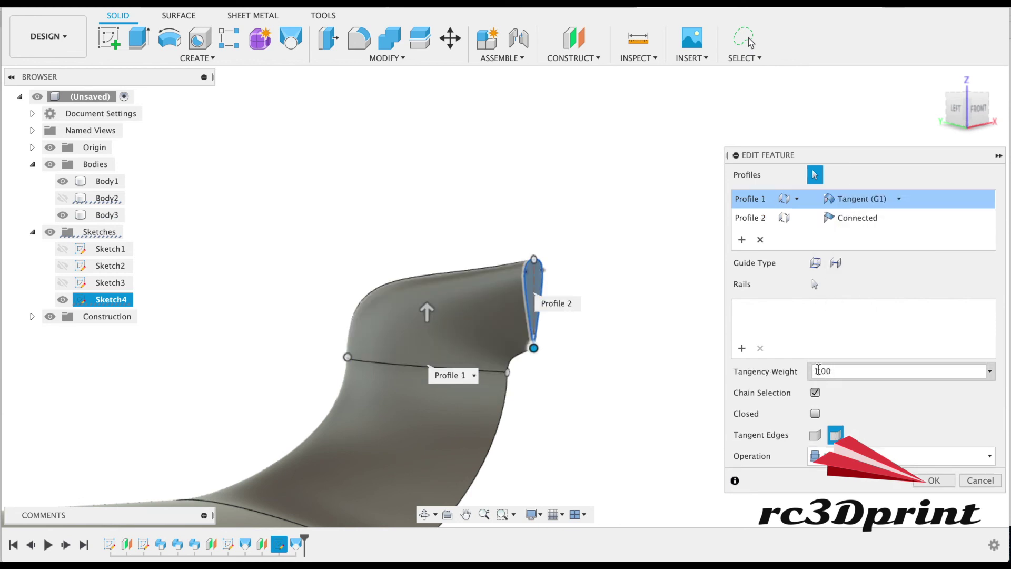
{"action": "type", "text": "9"}
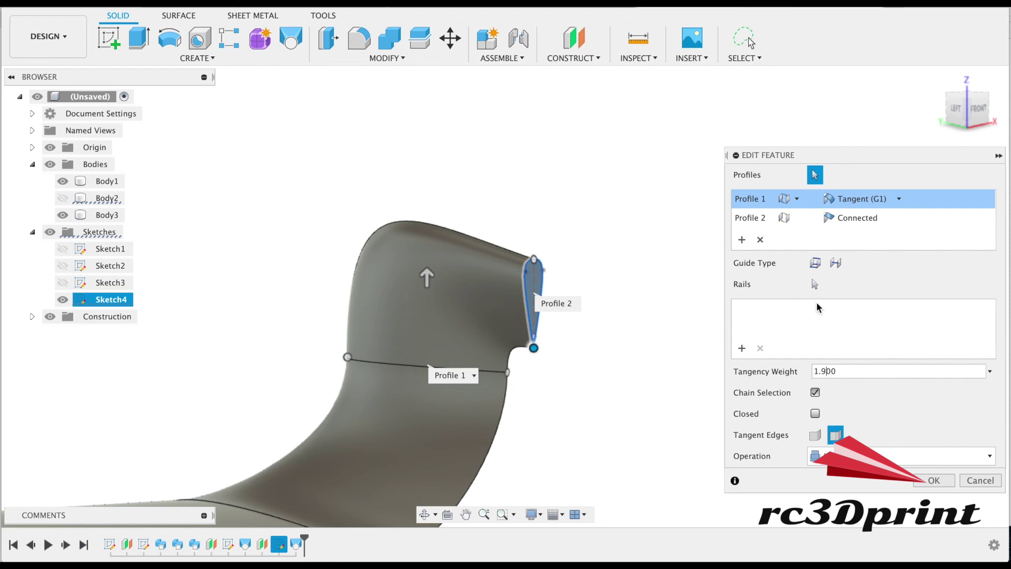
- Change the loft condition at the winglet's top face to Curvature (G2) with a tangency weight of 1.00
{"action": "left_click", "coordinate": [899, 201]}
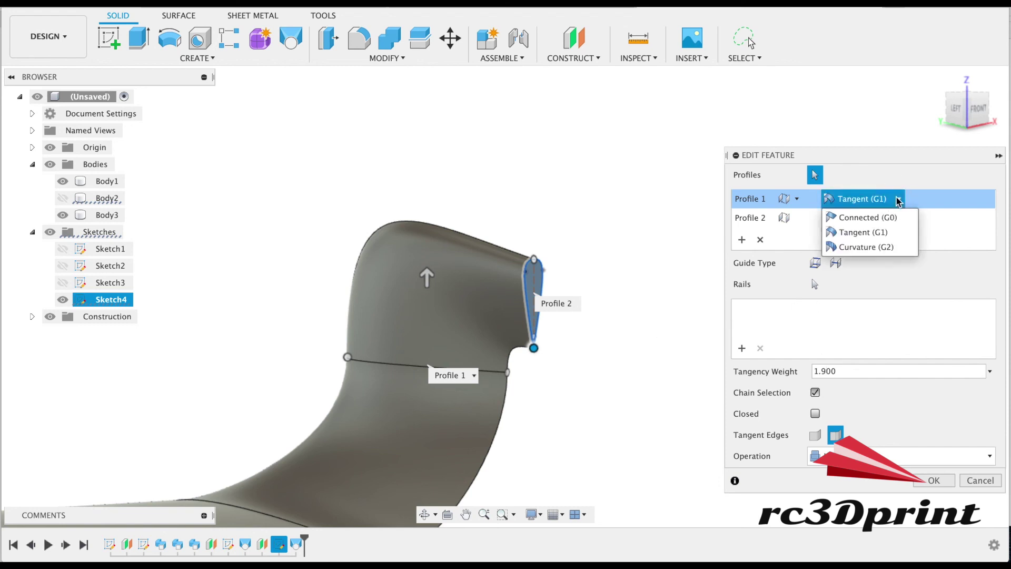
{"action": "left_click", "coordinate": [877, 248]}
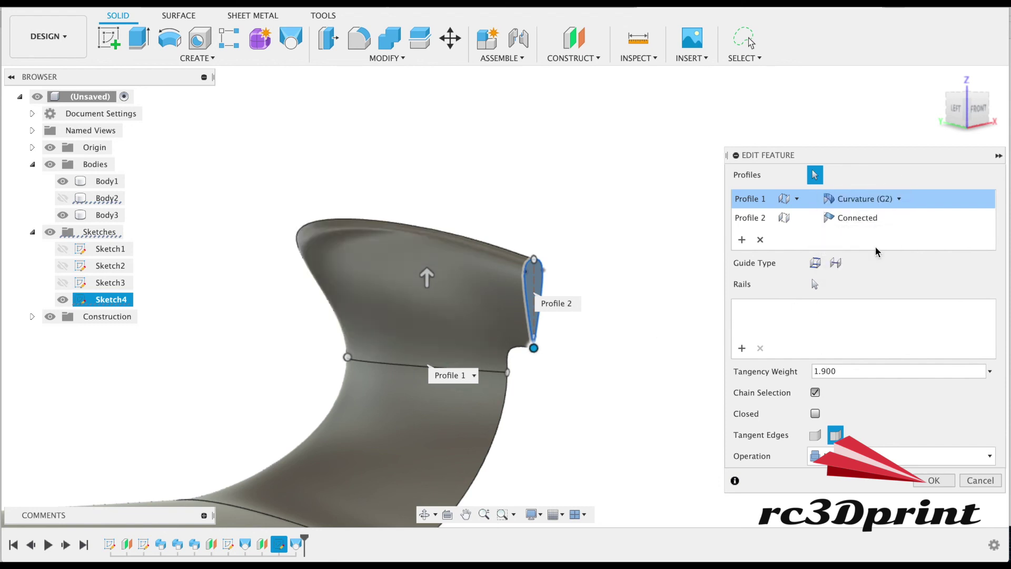
{"action": "double_click", "coordinate": [824, 371]}
{"action": "left_click", "coordinate": [825, 370]}
{"action": "key", "text": "BackSpace"}
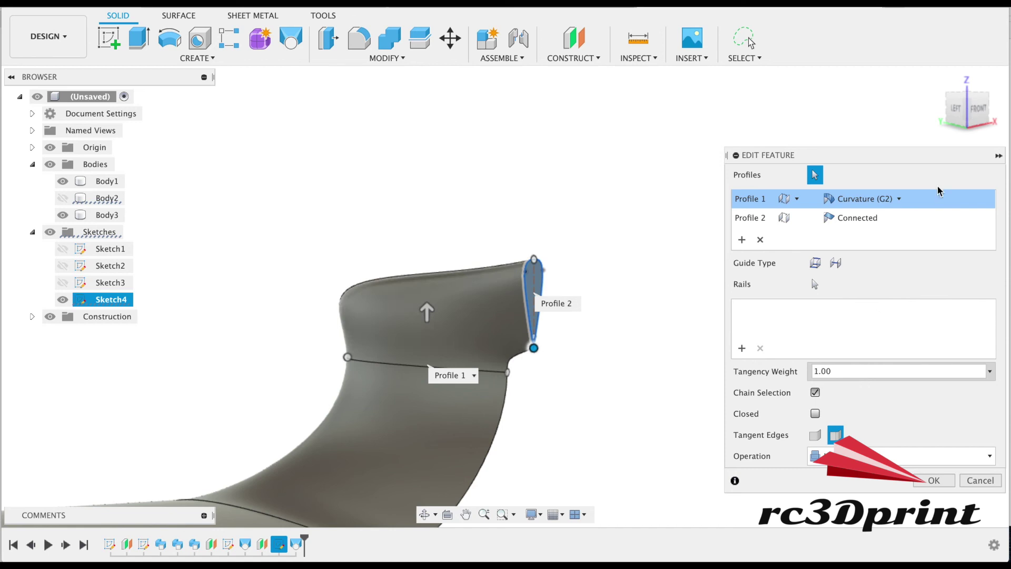
{"action": "mouse_move", "coordinate": [925, 108]}
{"action": "middle_mouse_down", "text": "shift"}
{"action": "mouse_move", "coordinate": [892, 124]}
{"action": "mouse_move", "coordinate": [682, 110]}
{"action": "mouse_move", "coordinate": [706, 119]}
{"action": "middle_mouse_up", "text": "shift"}
{"action": "mouse_move", "coordinate": [950, 125]}
{"action": "middle_mouse_down", "text": "shift"}
{"action": "mouse_move", "coordinate": [858, 95]}
{"action": "mouse_move", "coordinate": [945, 103]}
{"action": "mouse_move", "coordinate": [927, 111]}
{"action": "middle_mouse_up", "text": "shift"}
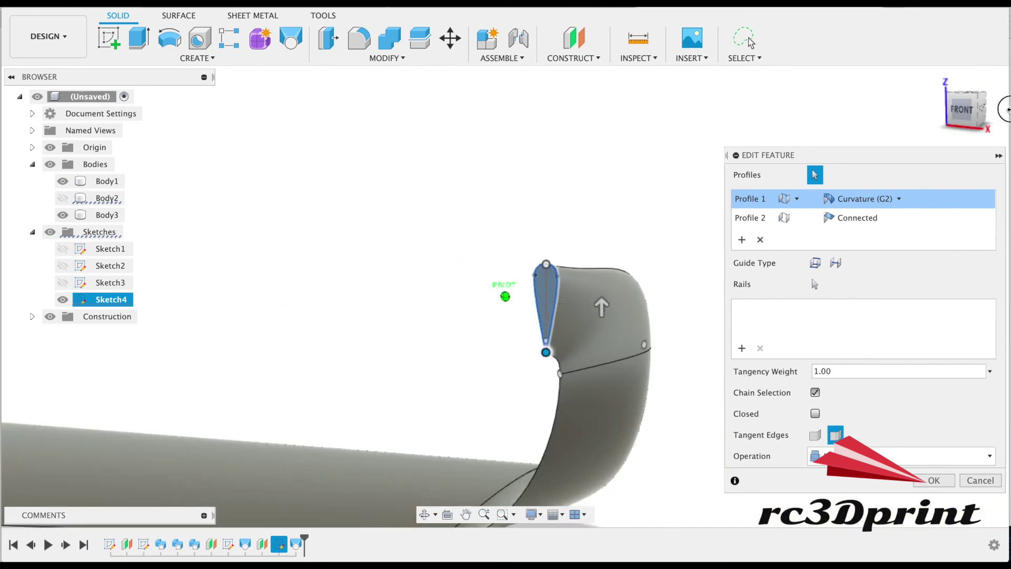
- Set the tangency weight of the Curvature (G2) condition at the winglet's top face to .100
{"action": "left_click", "coordinate": [824, 371]}
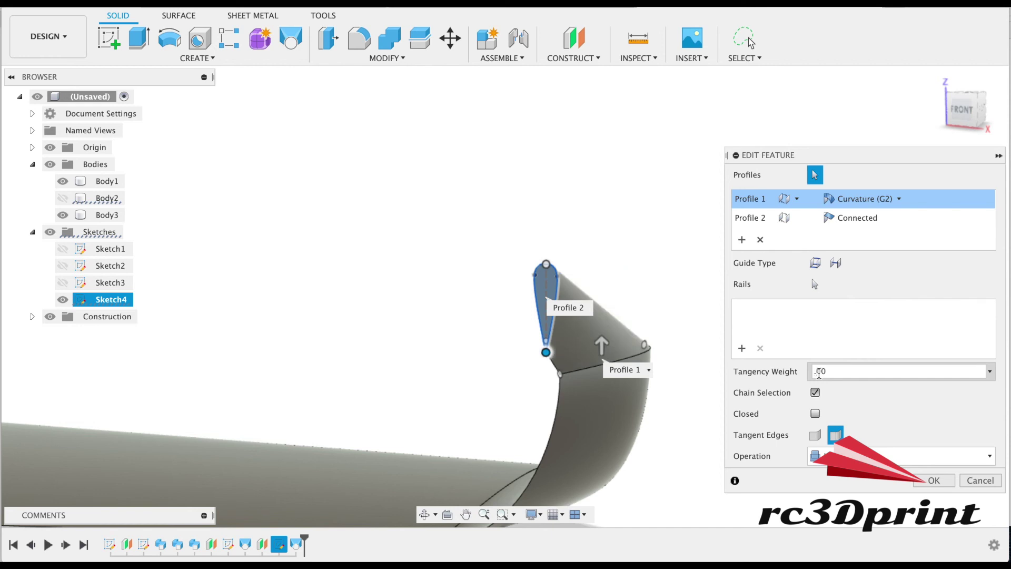
{"action": "key", "text": "Return"}
{"action": "left_click", "coordinate": [857, 129]}
{"action": "mouse_move", "coordinate": [944, 122]}
{"action": "middle_mouse_down", "text": "shift"}
{"action": "mouse_move", "coordinate": [600, 113]}
{"action": "mouse_move", "coordinate": [680, 95]}
{"action": "mouse_move", "coordinate": [693, 102]}
{"action": "mouse_move", "coordinate": [693, 112]}
{"action": "mouse_move", "coordinate": [656, 133]}
{"action": "middle_mouse_up", "text": "shift"}
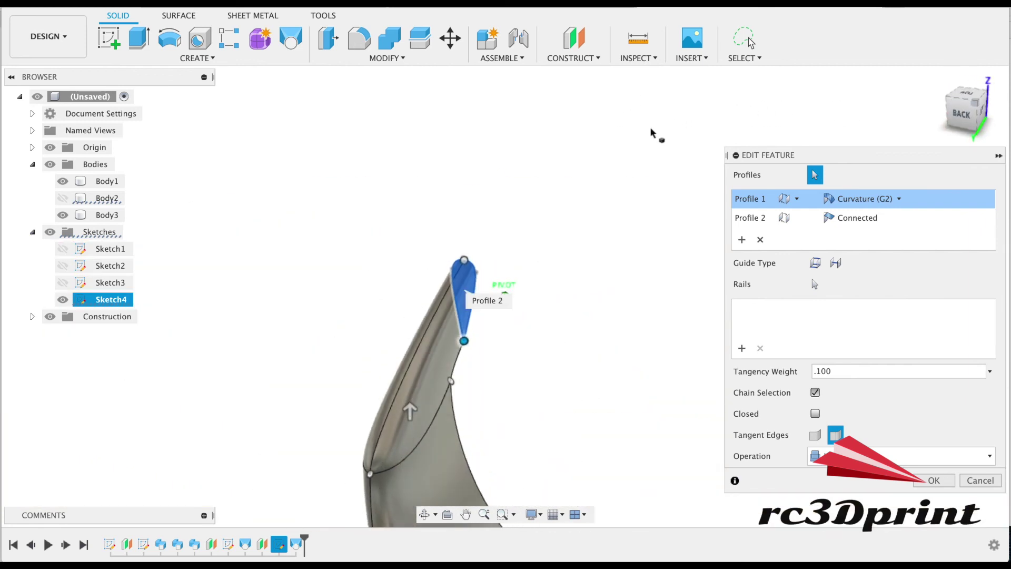
- Change the loft condition at the teardrop profile to Direction with a takeoff weight of 0.50 and accept the edited loft
{"action": "left_click", "coordinate": [890, 218]}
{"action": "left_click", "coordinate": [899, 218]}
{"action": "left_click", "coordinate": [856, 251]}
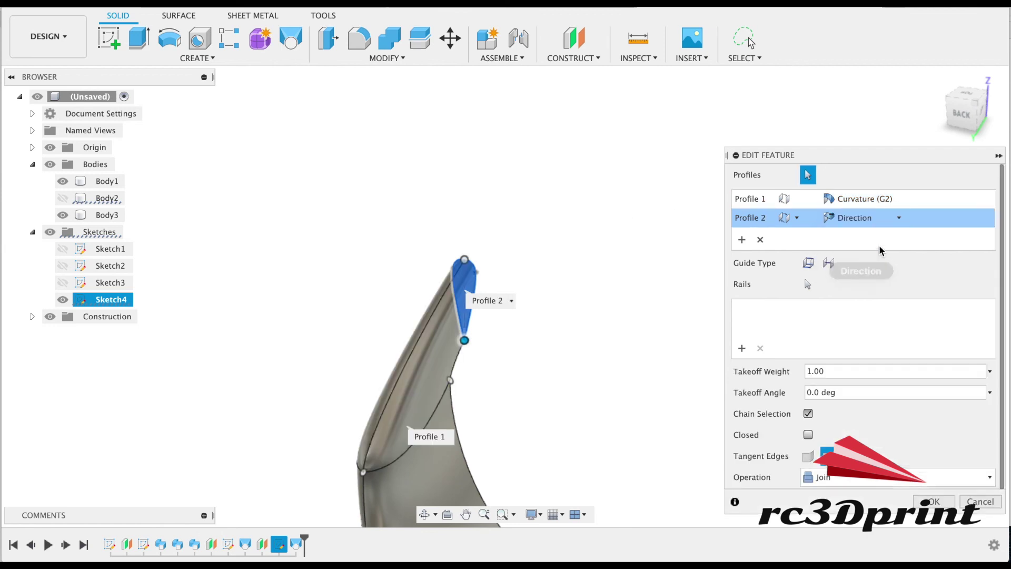
{"action": "left_click", "coordinate": [970, 122]}
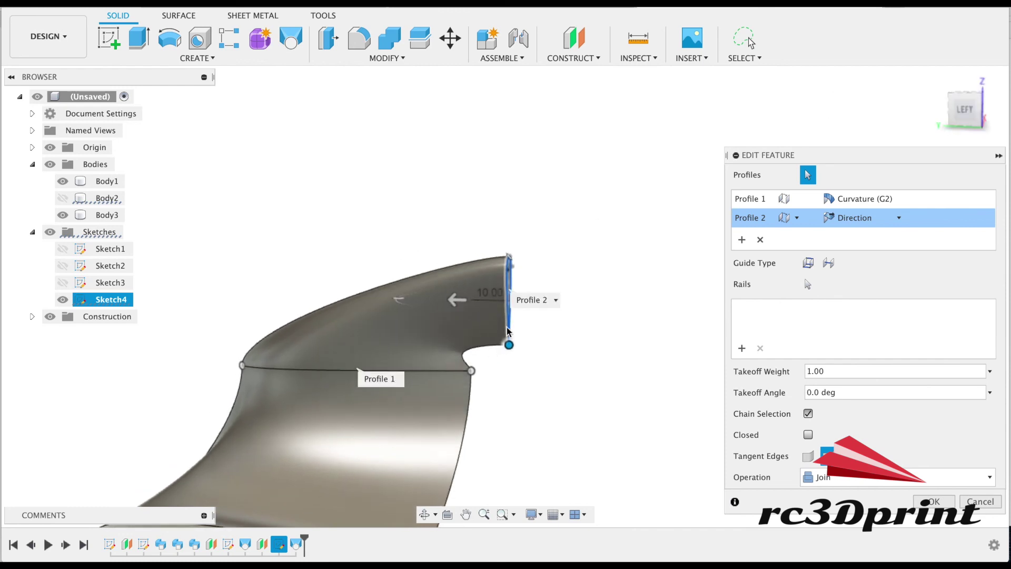
{"action": "mouse_move", "coordinate": [459, 300]}
{"action": "left_mouse_down"}
{"action": "mouse_move", "coordinate": [496, 301]}
{"action": "mouse_move", "coordinate": [476, 300]}
{"action": "left_mouse_up"}
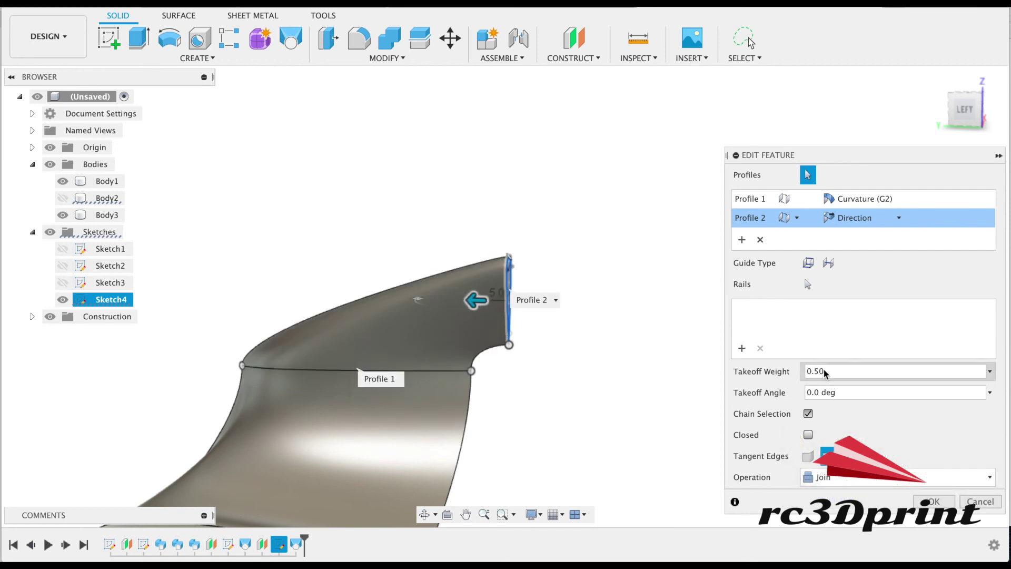
{"action": "scroll", "coordinate": [604, 367], "scroll_direction": "down", "scroll_amount": 5}
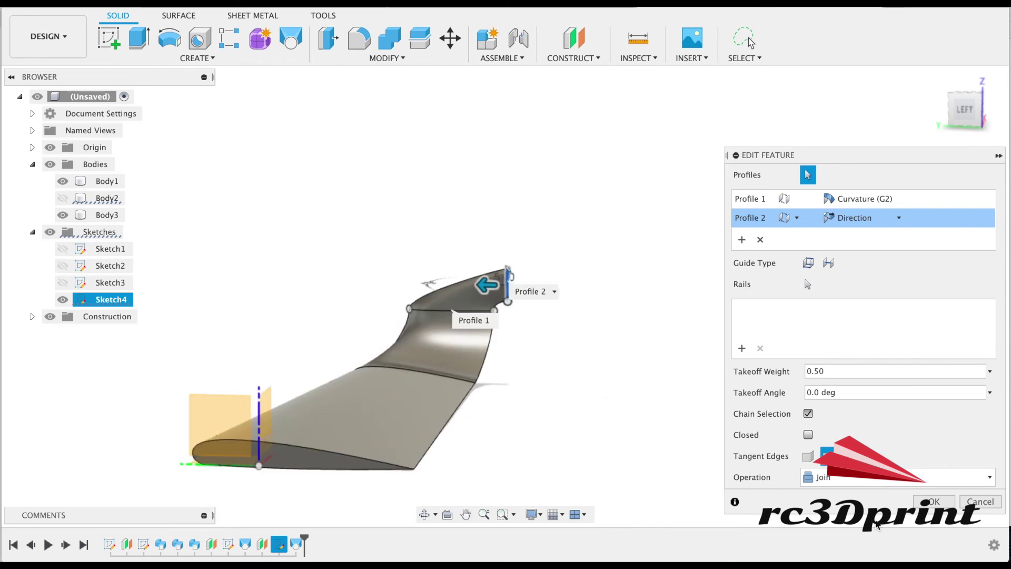
{"action": "left_click", "coordinate": [929, 502]}
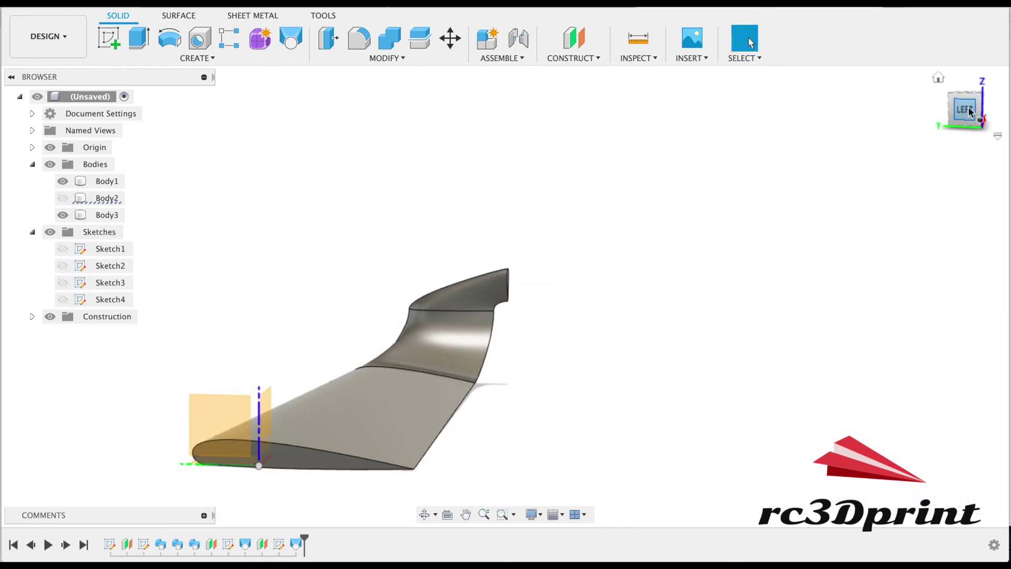
- Hide the winglet body and start a new sketch on the horizontal plane, with the old path sketch and new sketch hidden
{"action": "left_click_drag", "start_coordinate": [958, 104], "coordinate": [817, 131]}
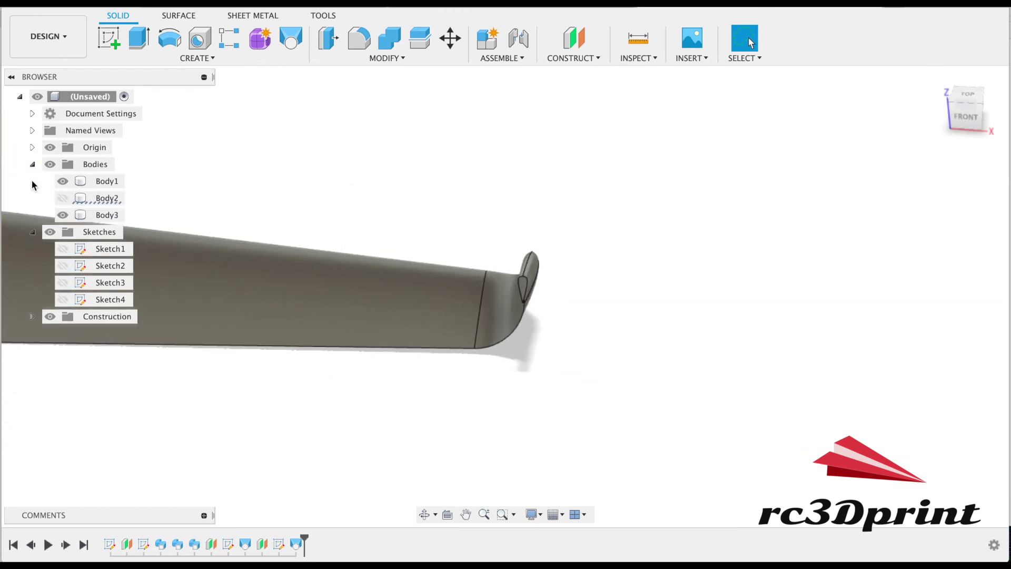
{"action": "left_click", "coordinate": [62, 215]}
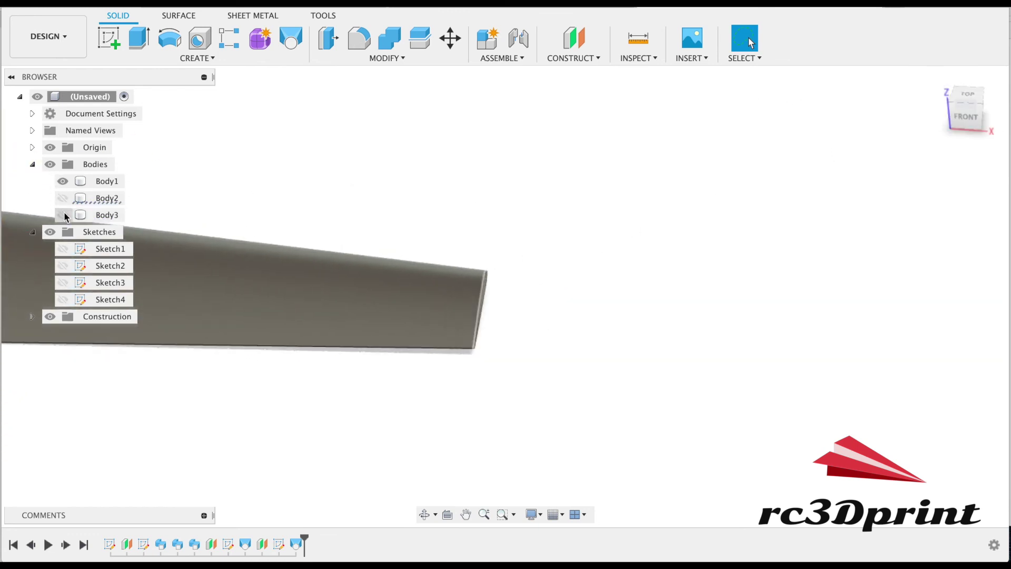
{"action": "left_click", "coordinate": [63, 267]}
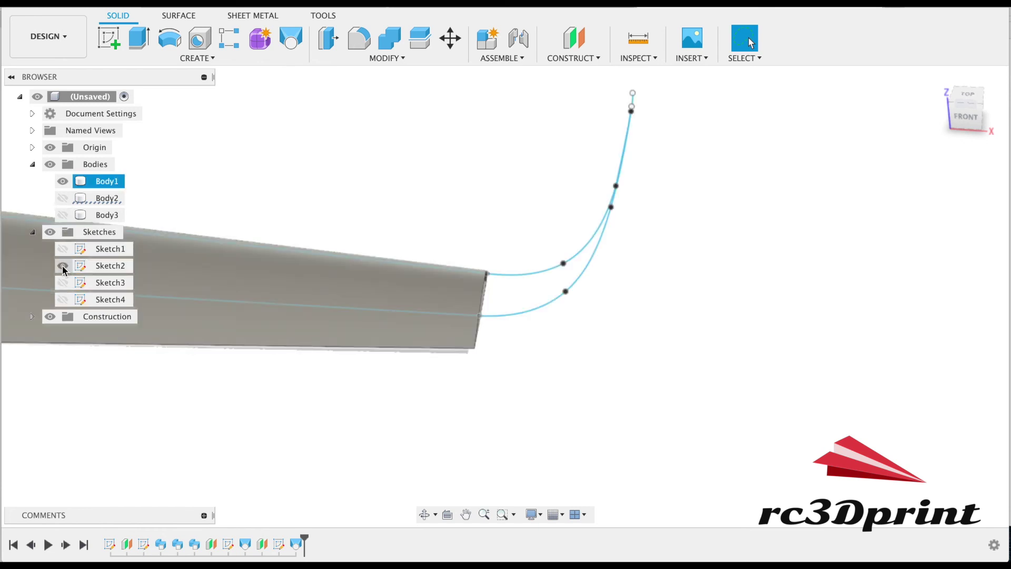
{"action": "double_click", "coordinate": [106, 265]}
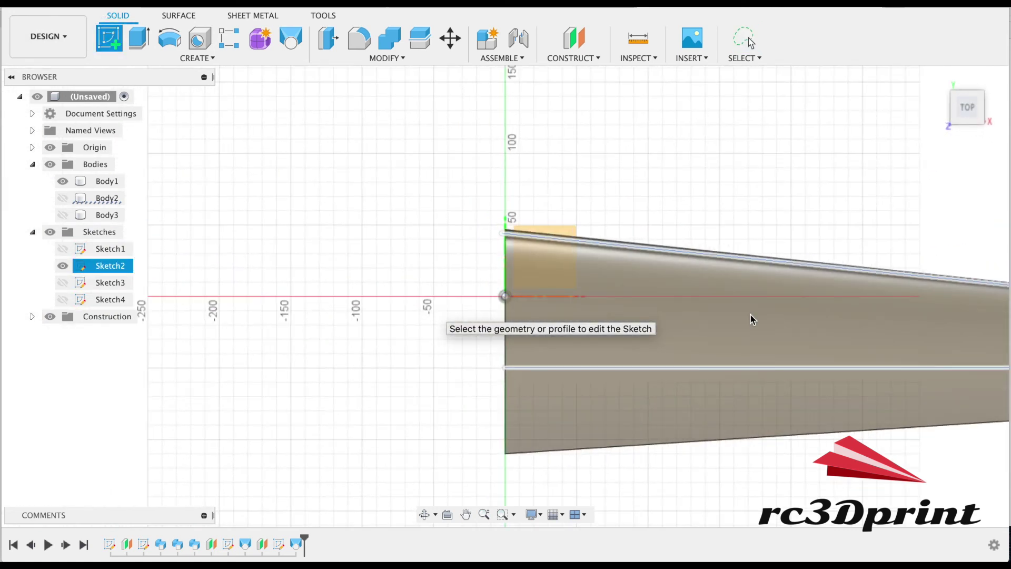
{"action": "left_click", "coordinate": [752, 320]}
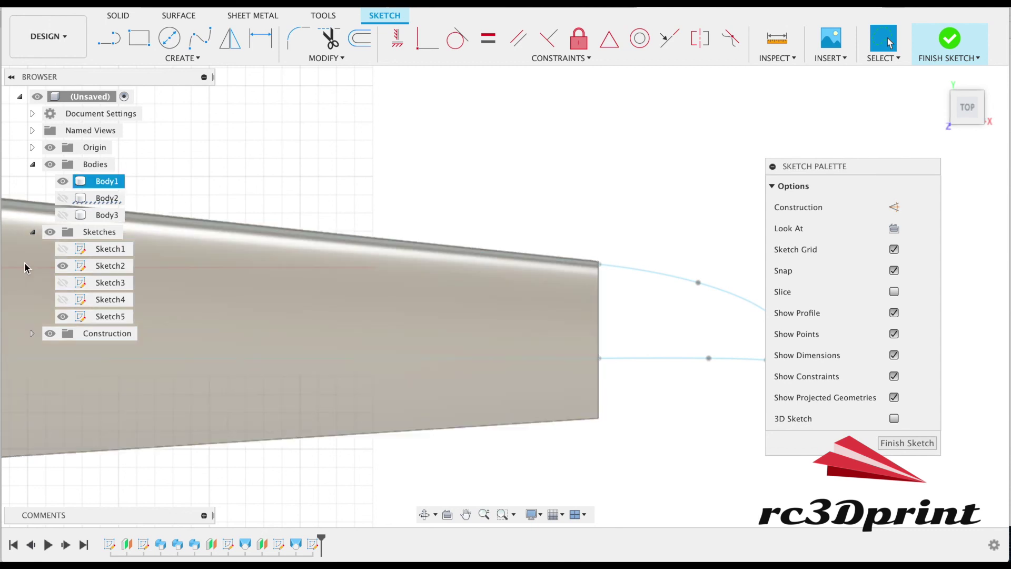
{"action": "left_click", "coordinate": [63, 316]}
{"action": "left_click", "coordinate": [62, 265]}
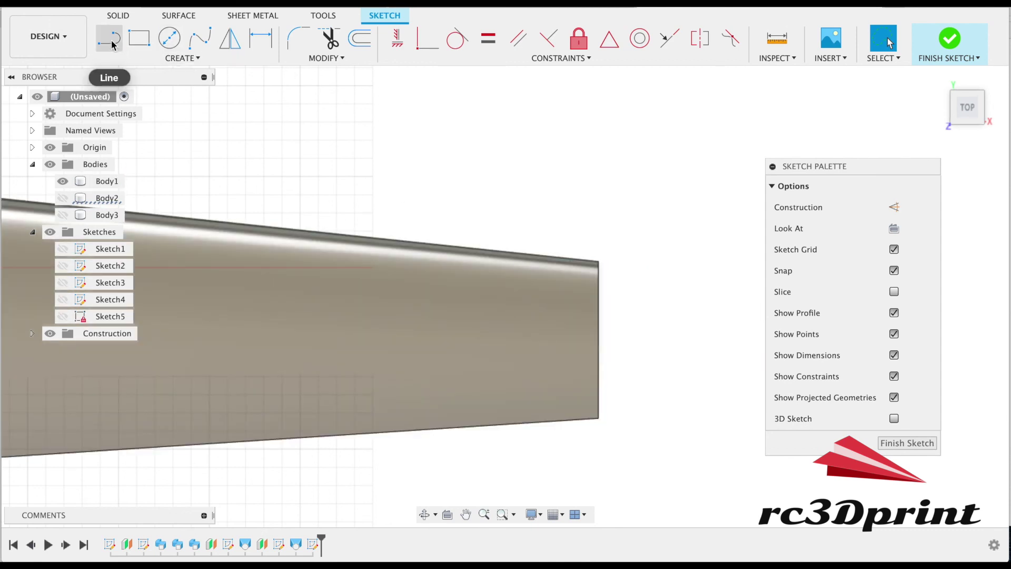
- Draw a three-point fit spline from inside the wing tip near the leading edge, past the tip edge, curving outward and back
{"action": "left_click", "coordinate": [112, 45]}
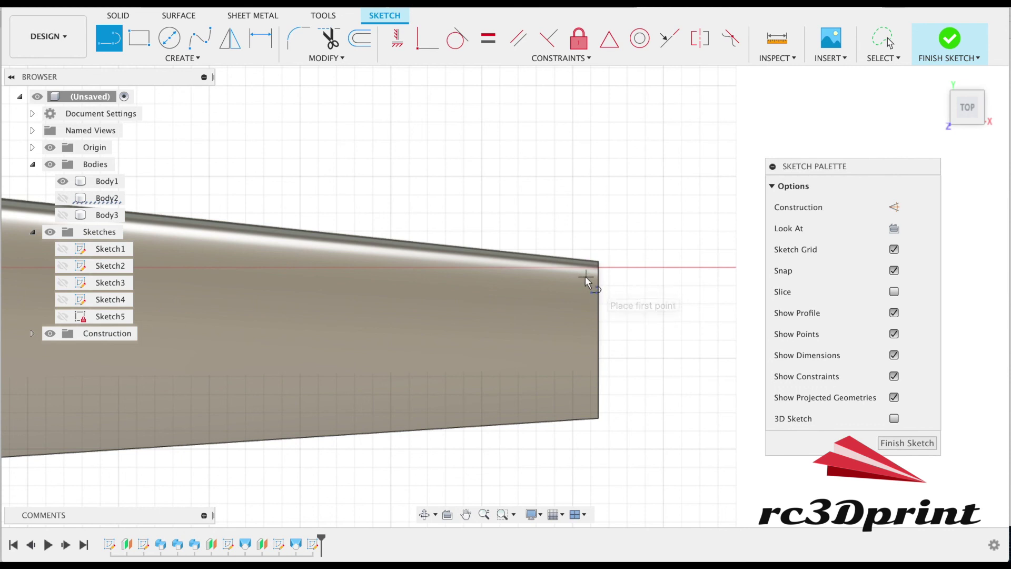
{"action": "left_click", "coordinate": [199, 44]}
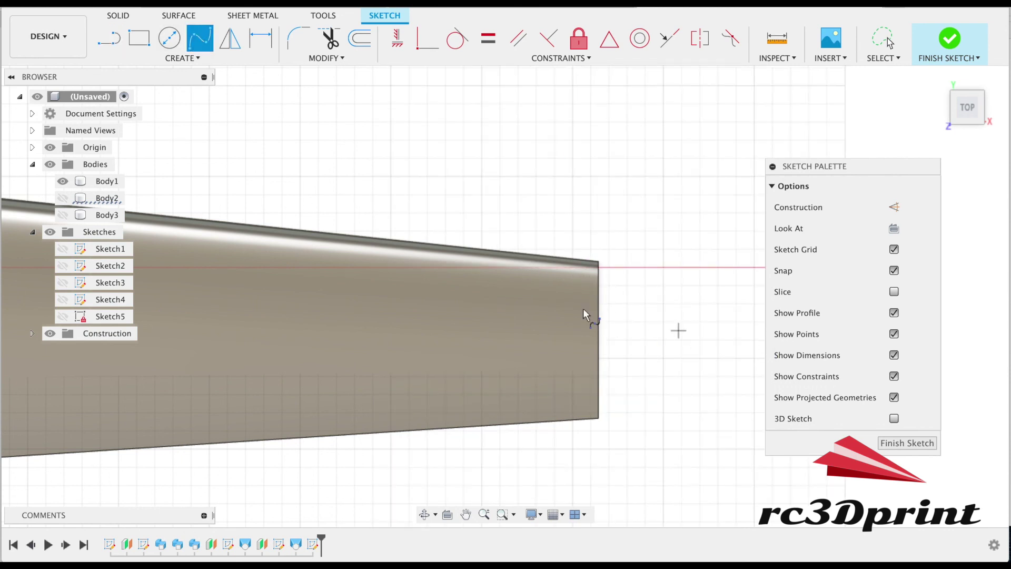
{"action": "left_click", "coordinate": [526, 266]}
{"action": "left_click", "coordinate": [607, 276]}
{"action": "scroll", "coordinate": [683, 323], "scroll_direction": "right", "scroll_amount": 5}
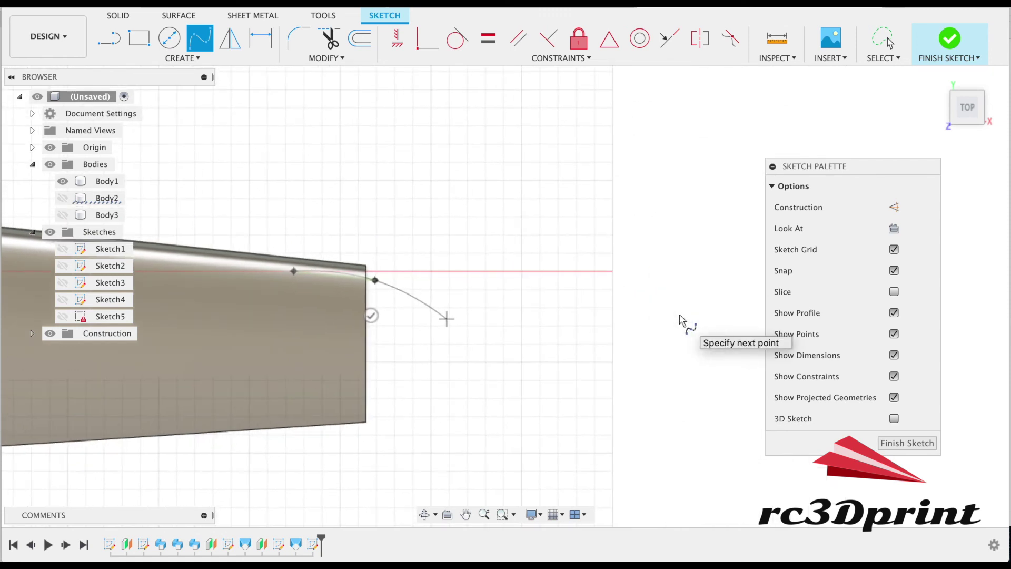
{"action": "left_click", "coordinate": [540, 417]}
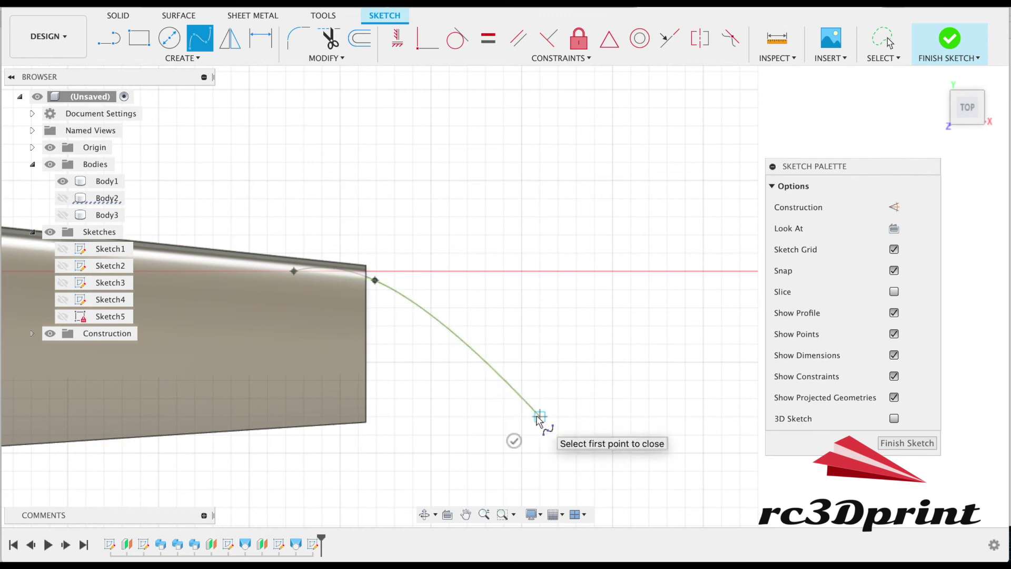
{"action": "key", "text": "Escape"}
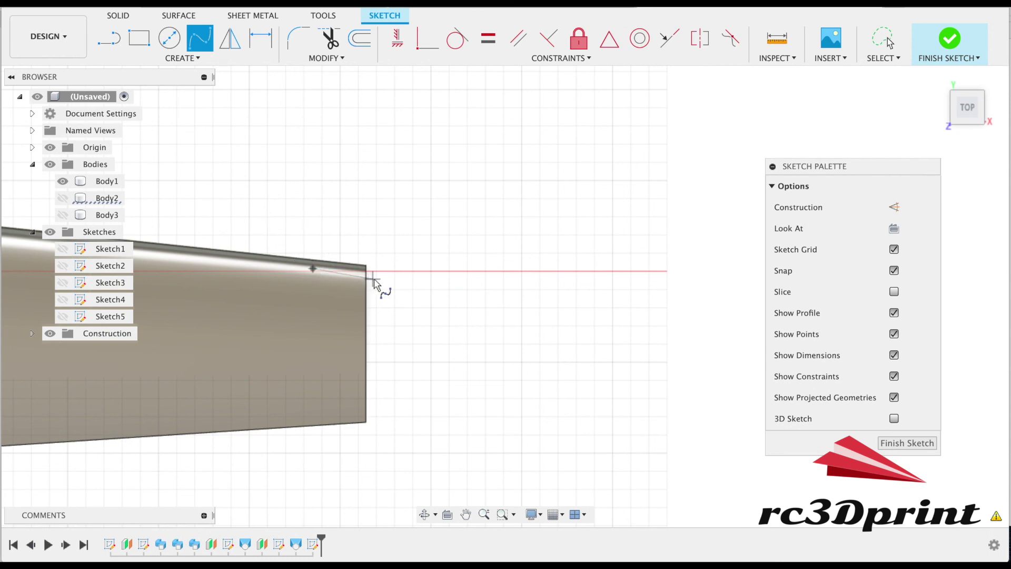
{"action": "left_click", "coordinate": [374, 278]}
{"action": "left_click", "coordinate": [530, 427]}
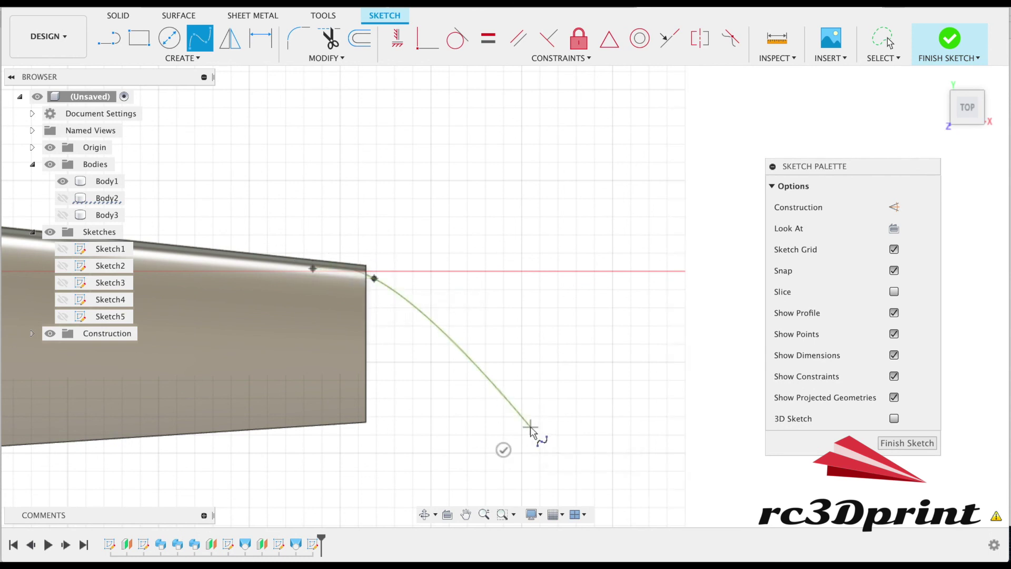
{"action": "left_click", "coordinate": [503, 449]}
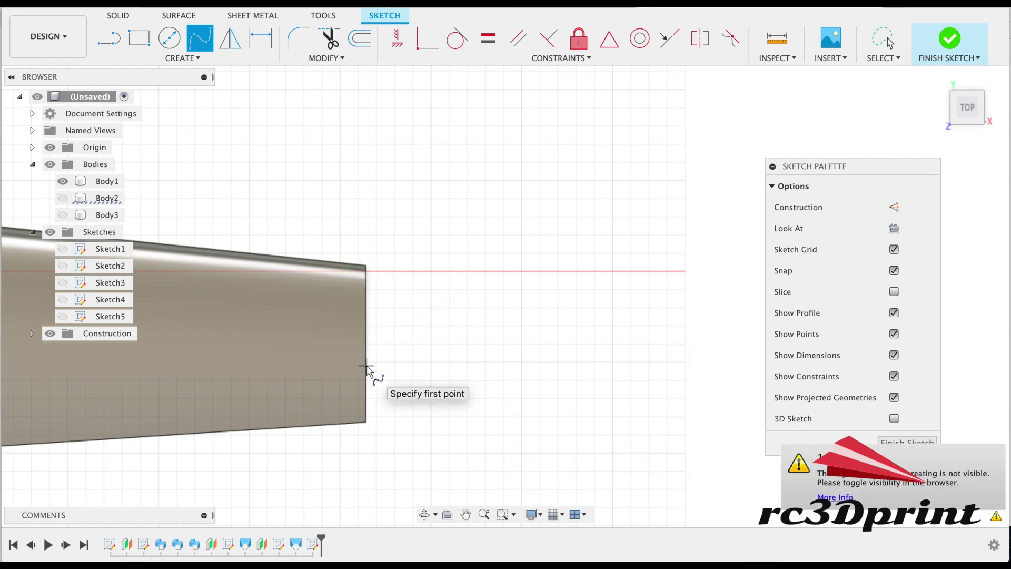
{"action": "left_click", "coordinate": [63, 317]}
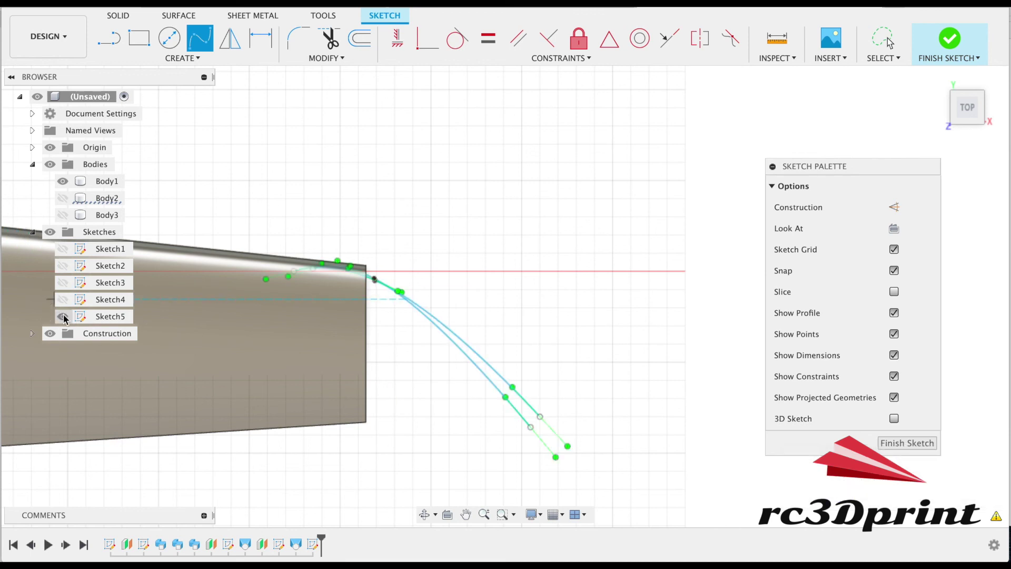
{"action": "key", "text": "ctrl+z"}
{"action": "key", "text": "Escape"}
{"action": "left_click", "coordinate": [331, 291]}
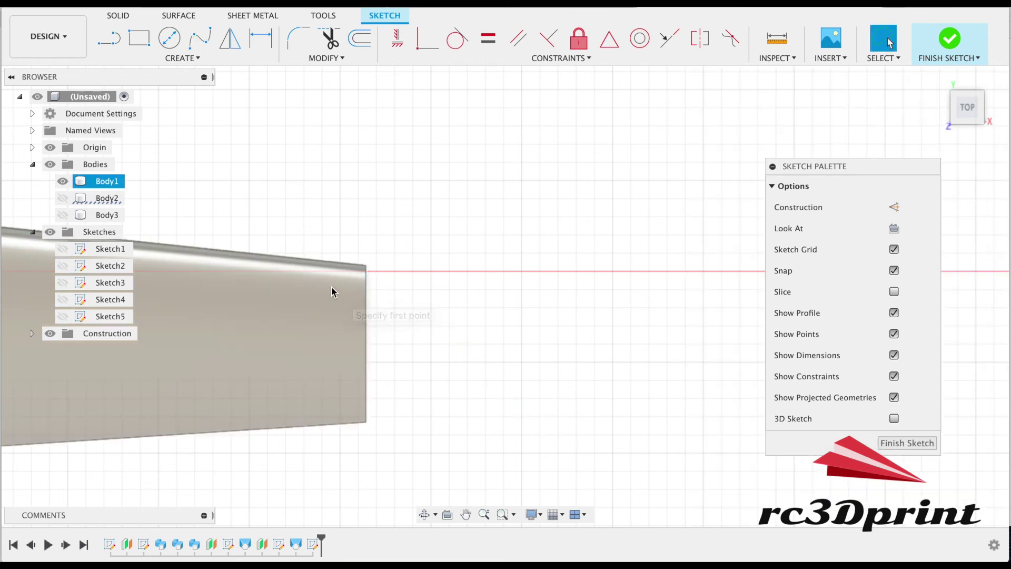
- Show the new sketch, align the leading-edge spline's start tangent handle horizontally, and finish the sketch
{"action": "left_click", "coordinate": [63, 316]}
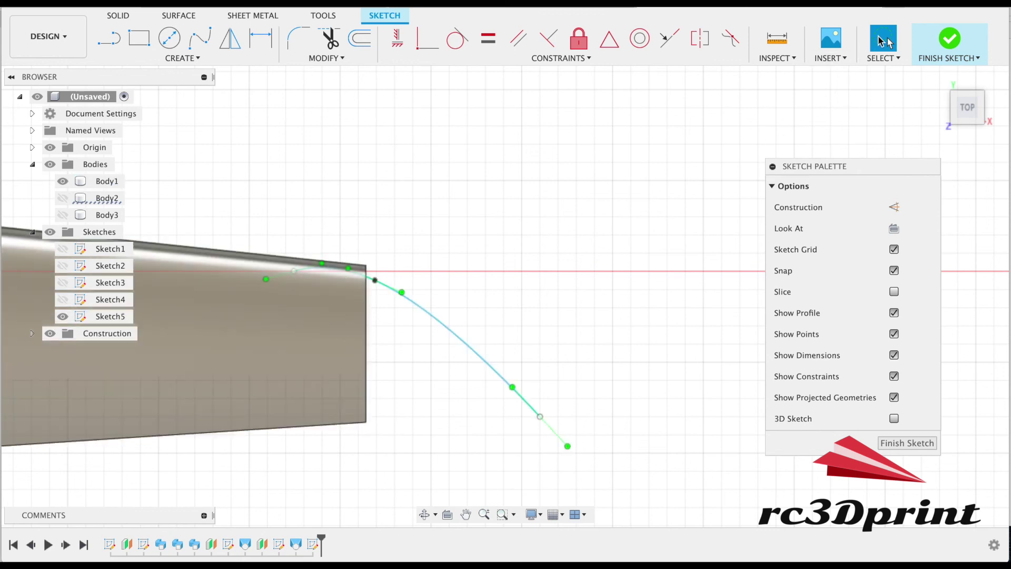
{"action": "left_click", "coordinate": [294, 280]}
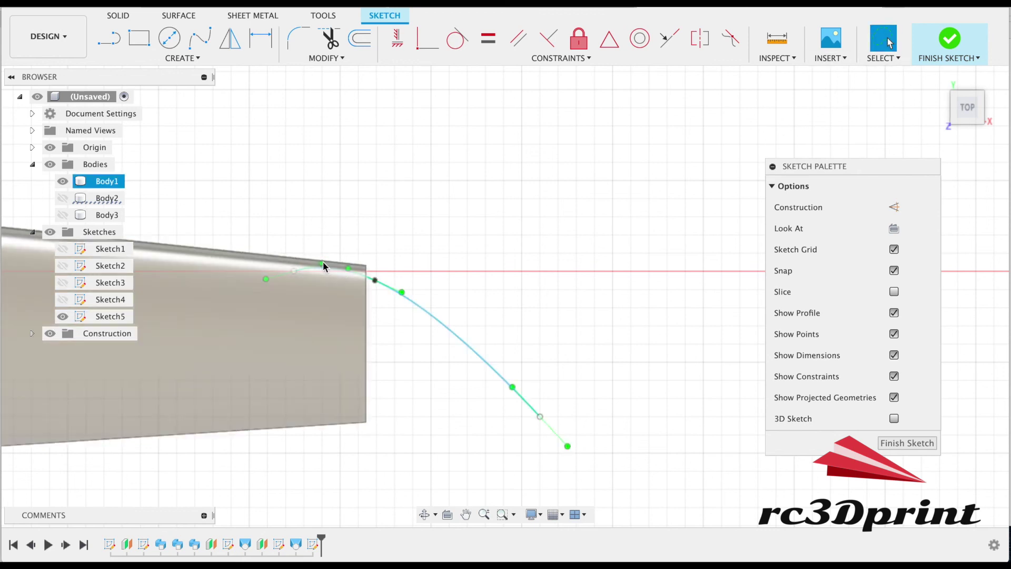
{"action": "left_click", "coordinate": [322, 263]}
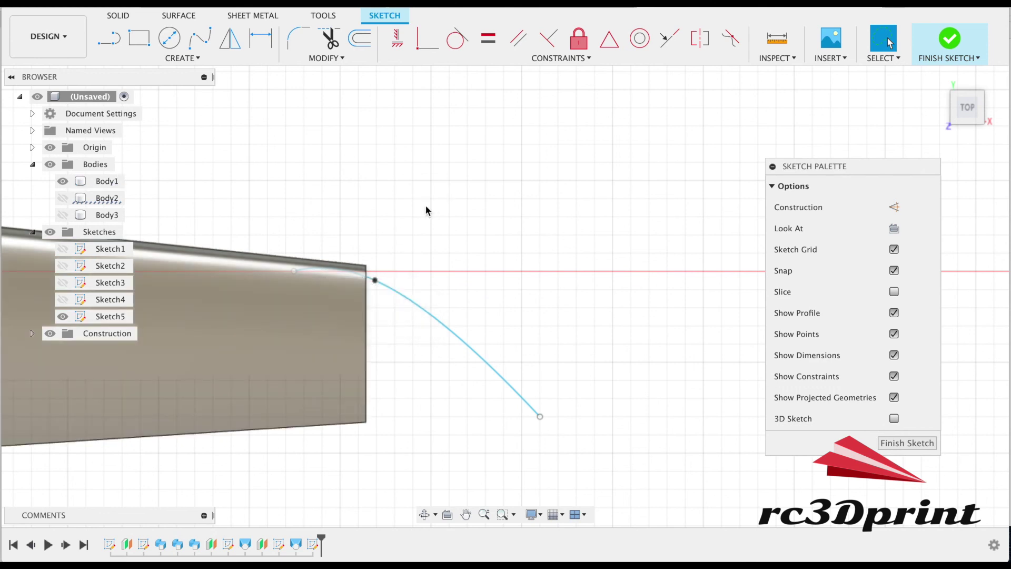
{"action": "left_click", "coordinate": [295, 272]}
{"action": "left_click", "coordinate": [394, 292]}
{"action": "left_click", "coordinate": [435, 239]}
{"action": "left_click", "coordinate": [317, 272]}
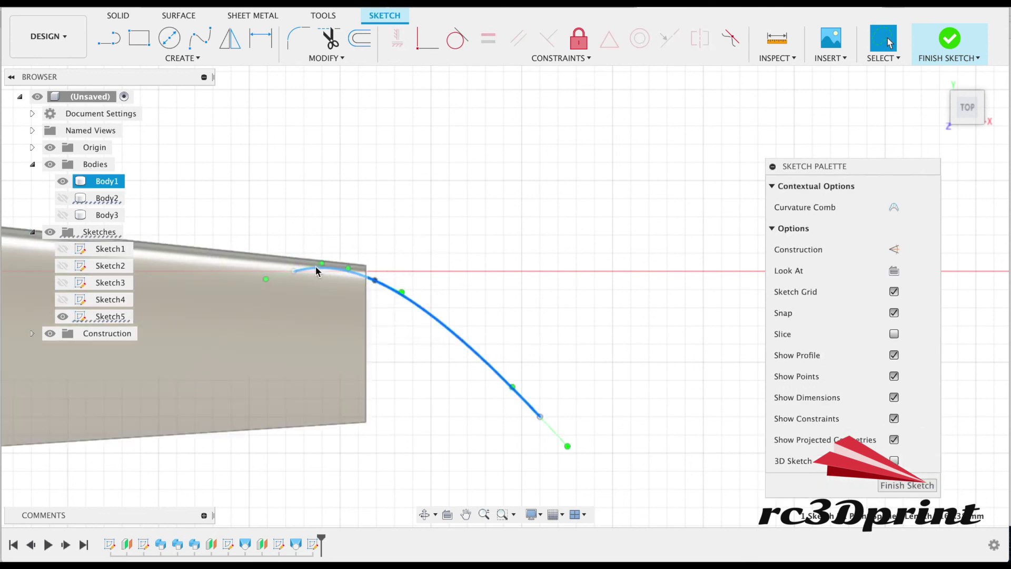
{"action": "left_click", "coordinate": [322, 268]}
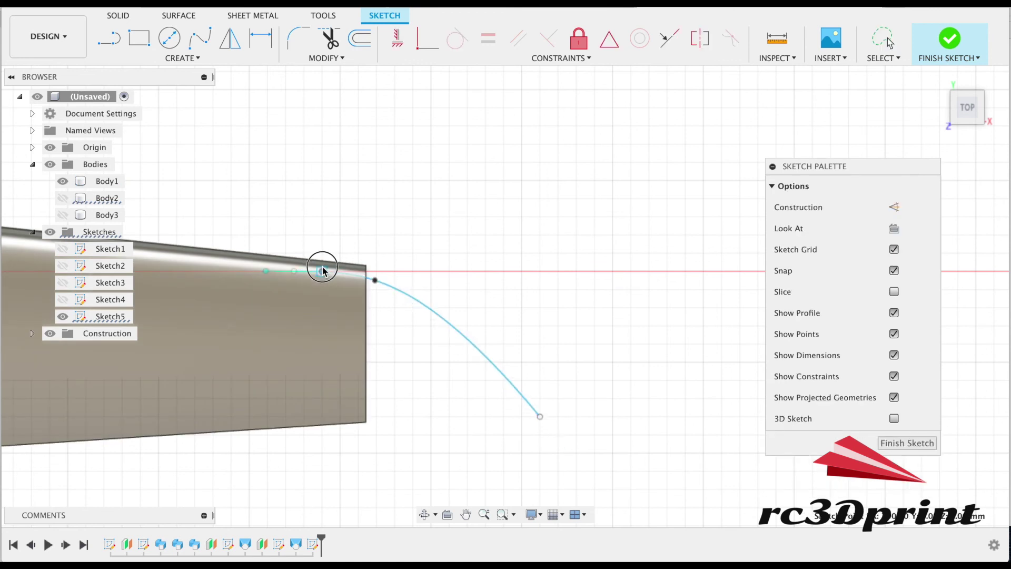
{"action": "left_click", "coordinate": [906, 444]}
- Reopen the spline sketch, draw a second three-point spline from inside the tip near the trailing edge outward, and finish the sketch
{"action": "mouse_move", "coordinate": [938, 77]}
{"action": "middle_mouse_down", "text": "shift"}
{"action": "mouse_move", "coordinate": [925, 102]}
{"action": "mouse_move", "coordinate": [916, 82]}
{"action": "mouse_move", "coordinate": [848, 72]}
{"action": "middle_mouse_up", "text": "shift"}
{"action": "left_click", "coordinate": [442, 282]}
{"action": "right_click", "coordinate": [442, 285]}
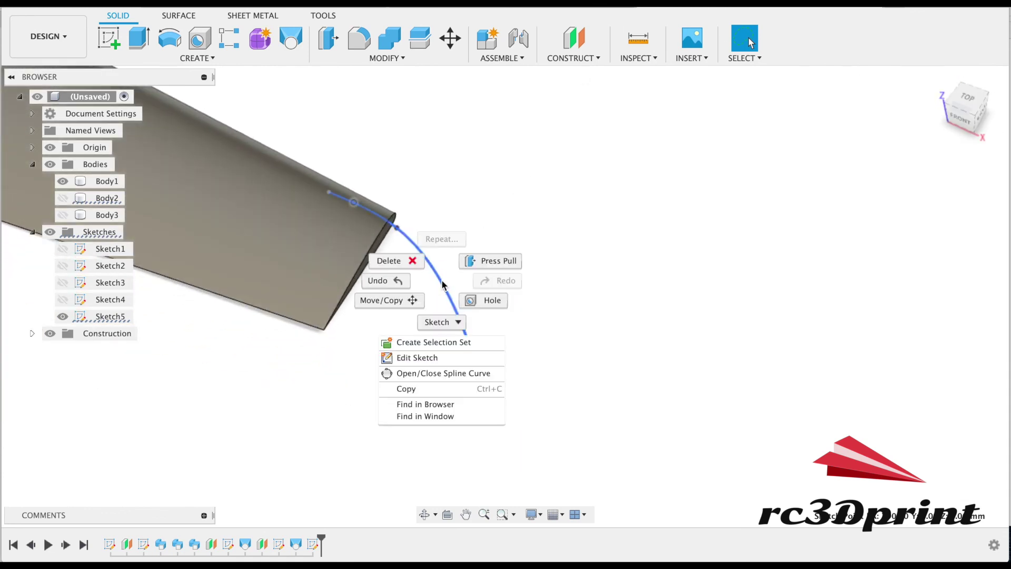
{"action": "left_click", "coordinate": [421, 358]}
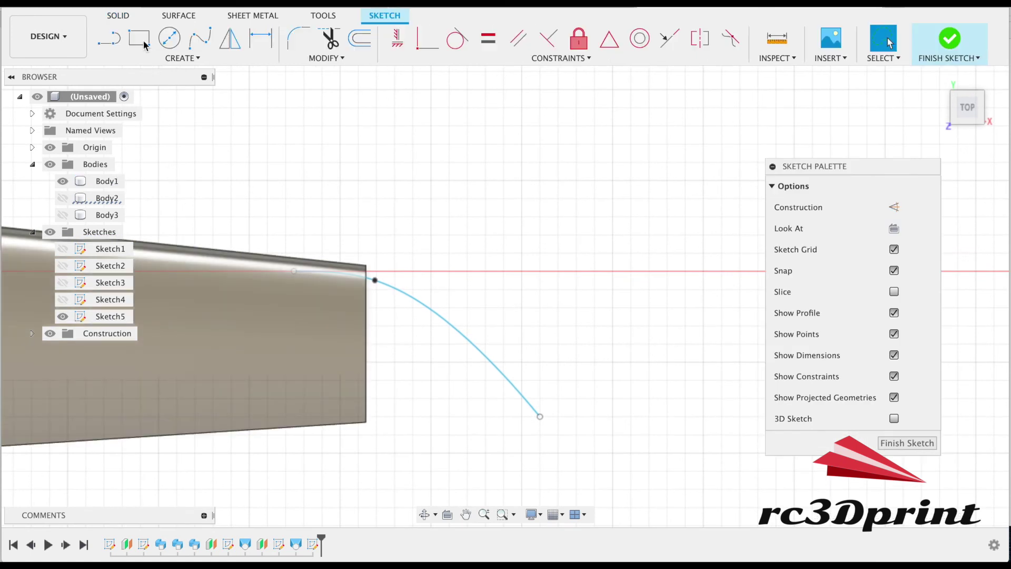
{"action": "left_click", "coordinate": [200, 37]}
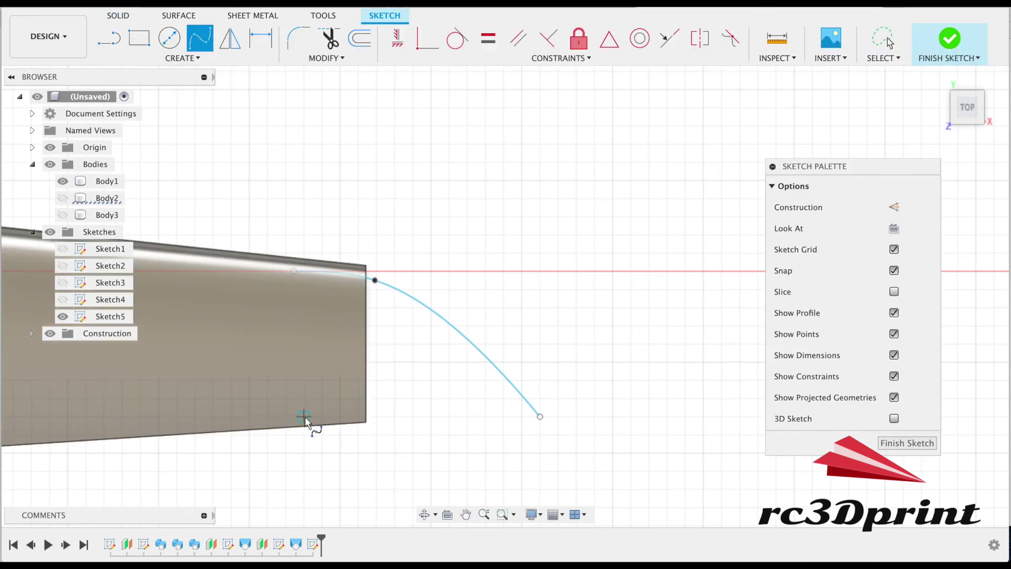
{"action": "left_click", "coordinate": [322, 398]}
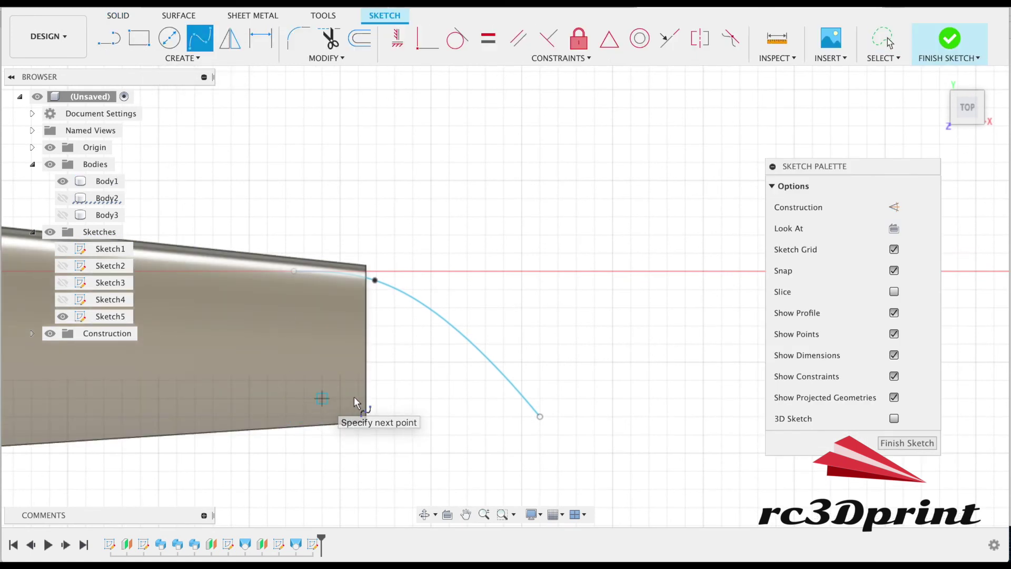
{"action": "left_click", "coordinate": [382, 407]}
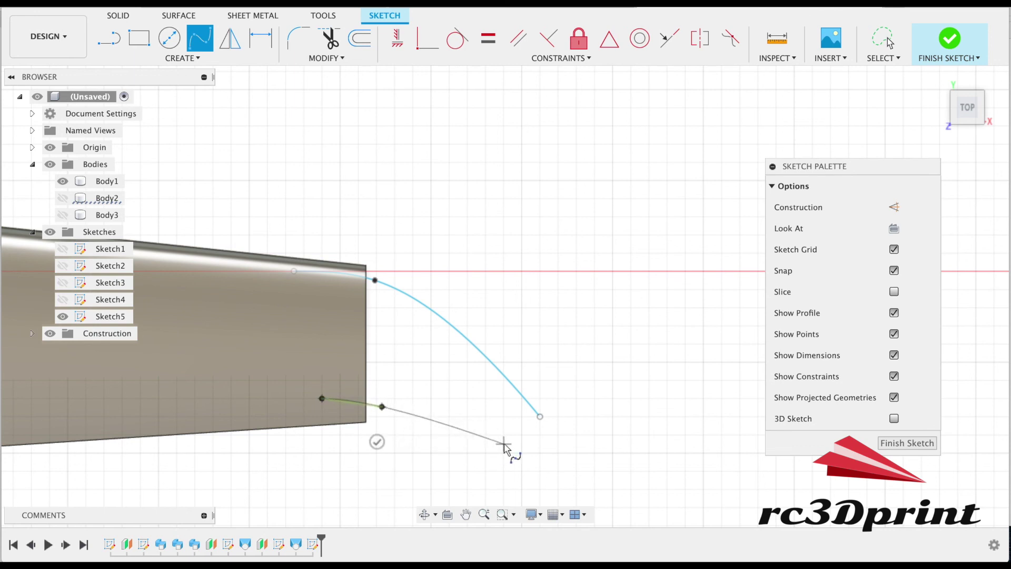
{"action": "left_click", "coordinate": [485, 434]}
{"action": "left_click", "coordinate": [474, 468]}
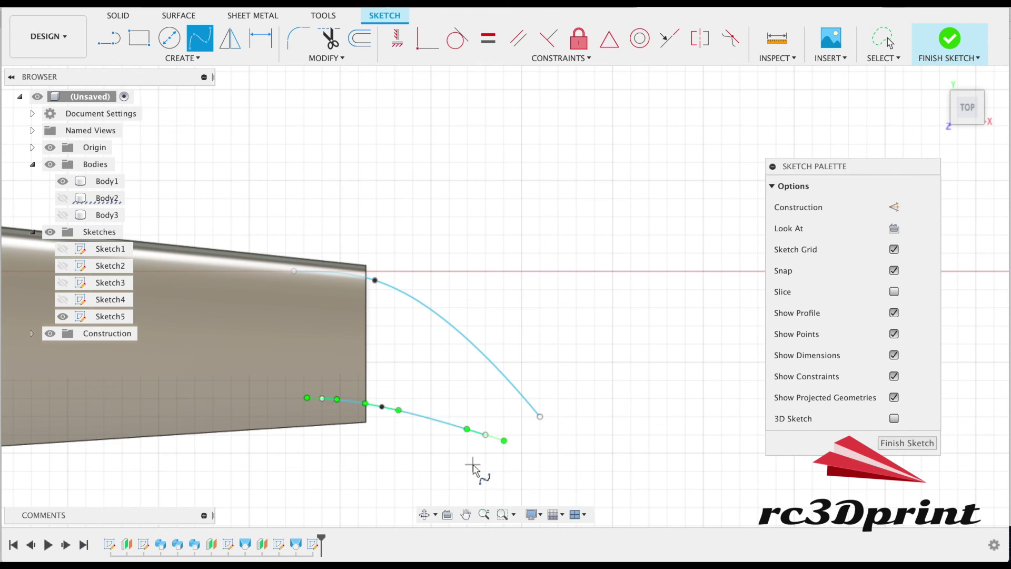
{"action": "left_click_drag", "start_coordinate": [958, 107], "coordinate": [966, 111]}
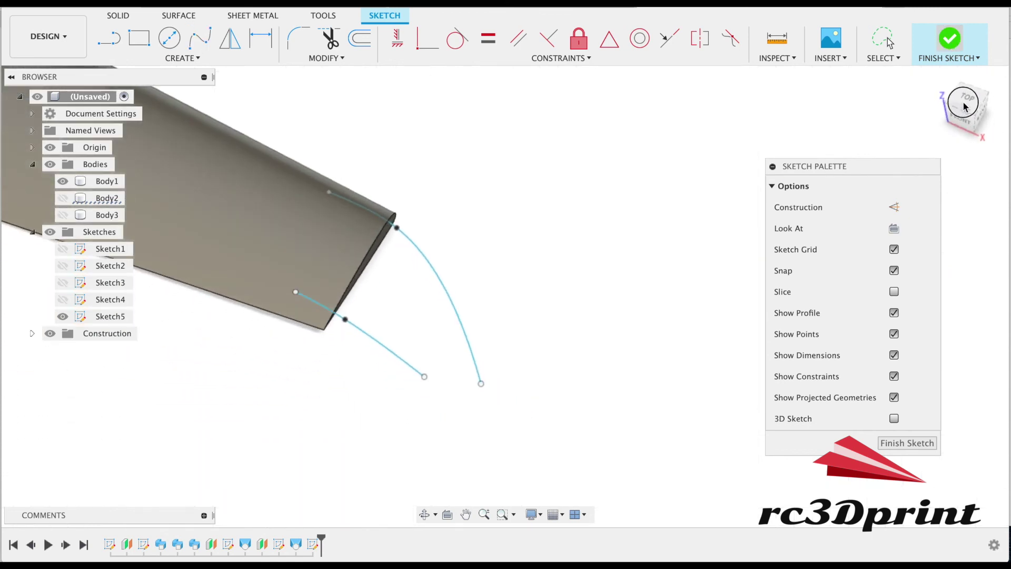
{"action": "left_click", "coordinate": [949, 38]}
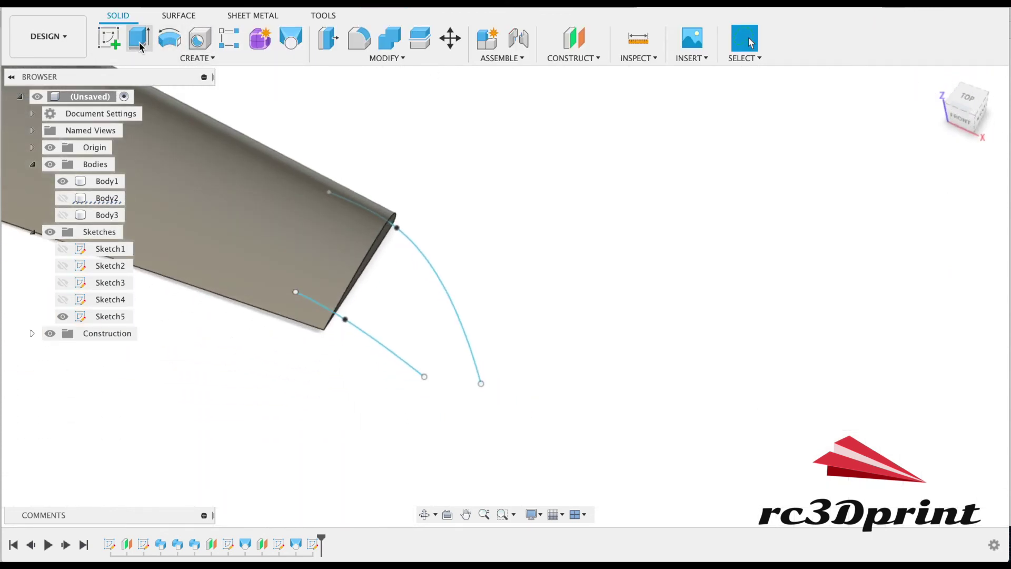
- Sweep the wing's tip face along the leading-edge spline with the trailing-edge spline as guide rail, full extents, scaled profile, joined to the wing
{"action": "left_click", "coordinate": [194, 58]}
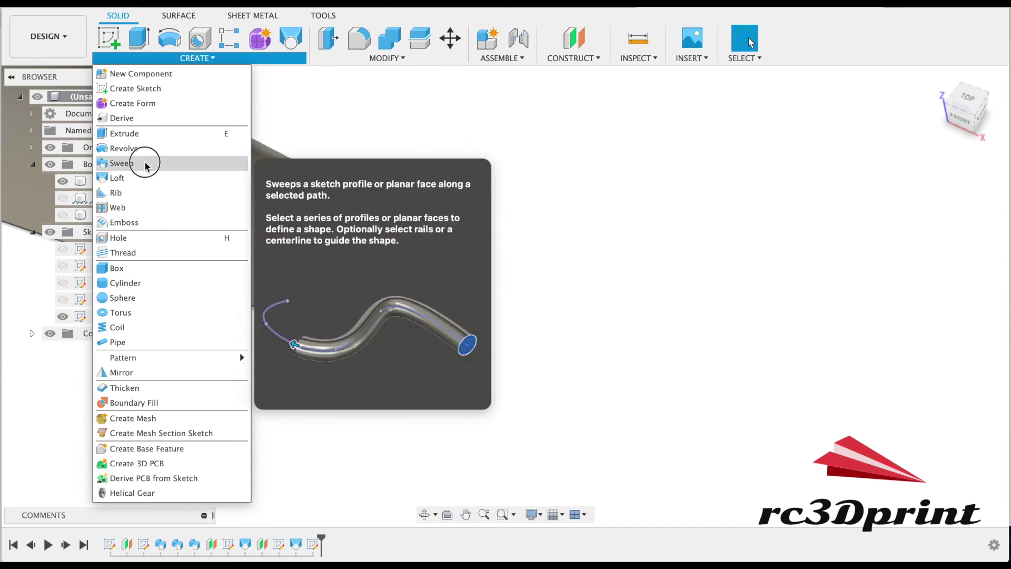
{"action": "left_click", "coordinate": [144, 164]}
{"action": "left_click", "coordinate": [376, 258]}
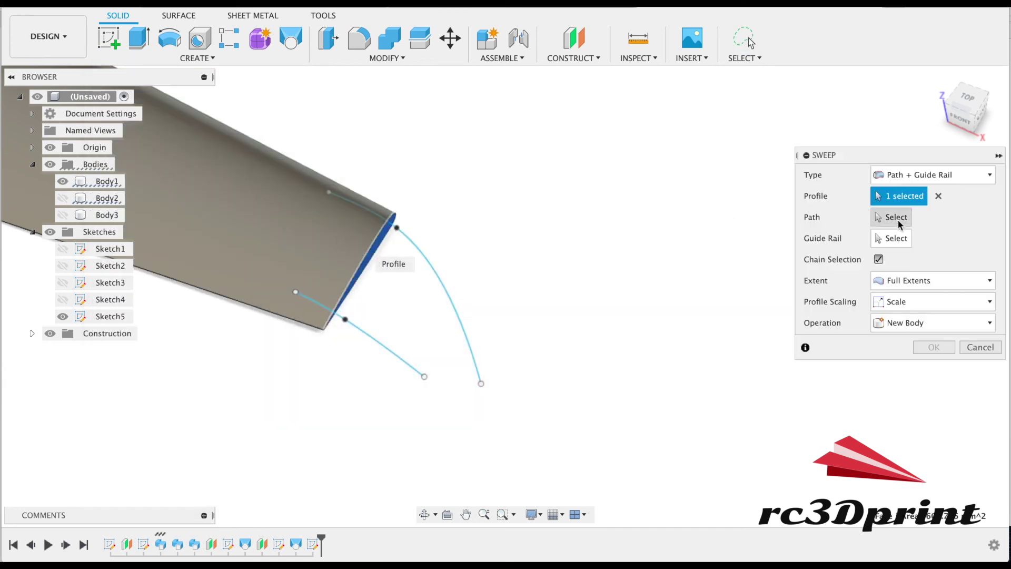
{"action": "left_click", "coordinate": [457, 320]}
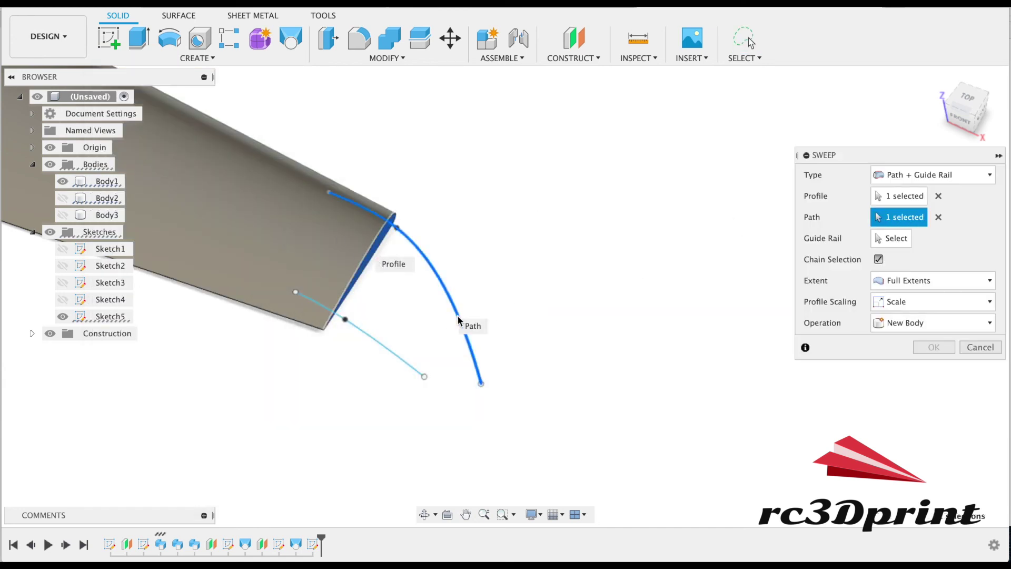
{"action": "left_click", "coordinate": [907, 237]}
{"action": "left_click", "coordinate": [390, 360]}
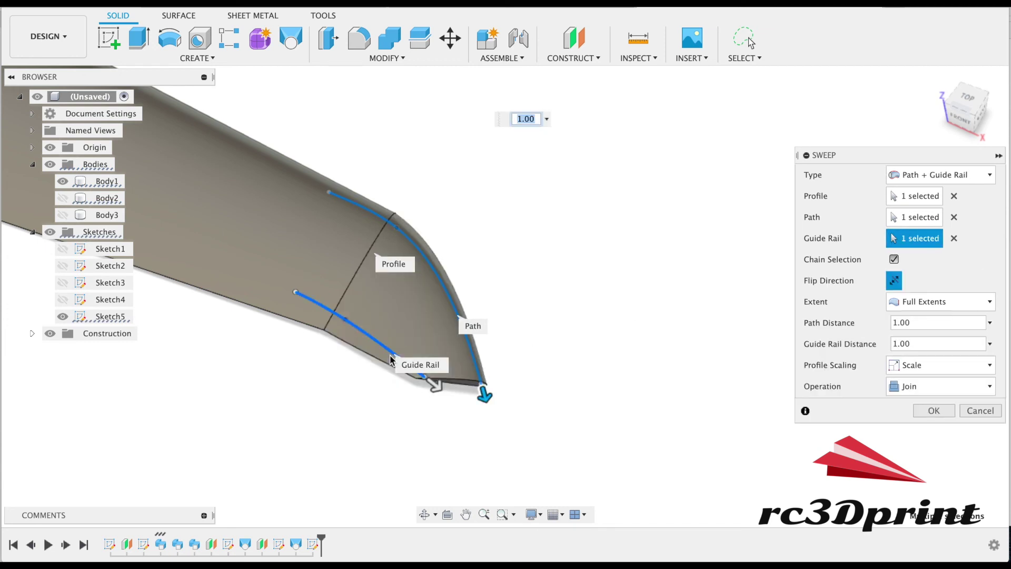
{"action": "left_click", "coordinate": [934, 411]}
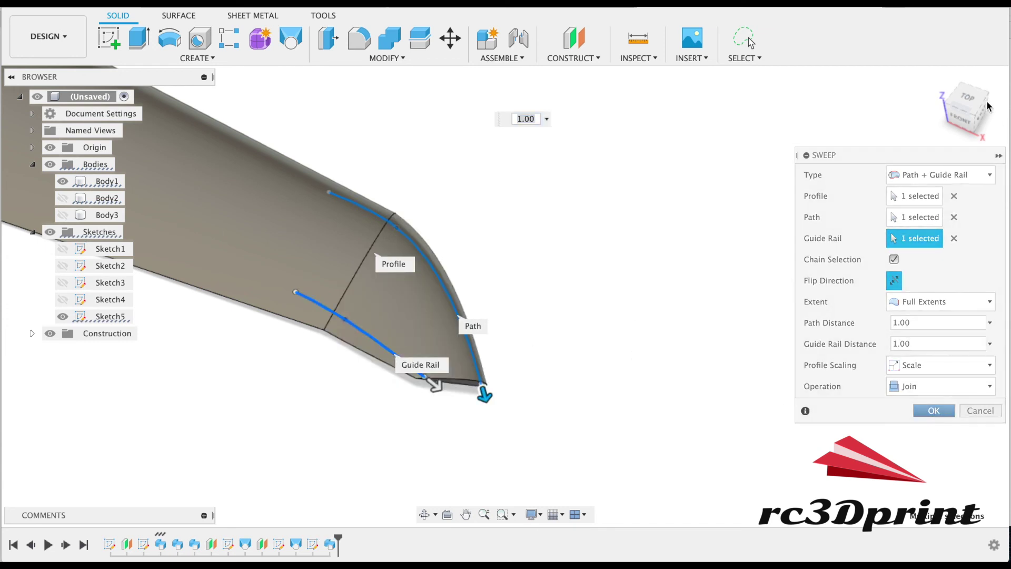
{"action": "left_click_drag", "start_coordinate": [979, 129], "coordinate": [624, 114]}
{"action": "middle_click_drag", "start_coordinate": [640, 87], "coordinate": [684, 137], "text": "shift"}
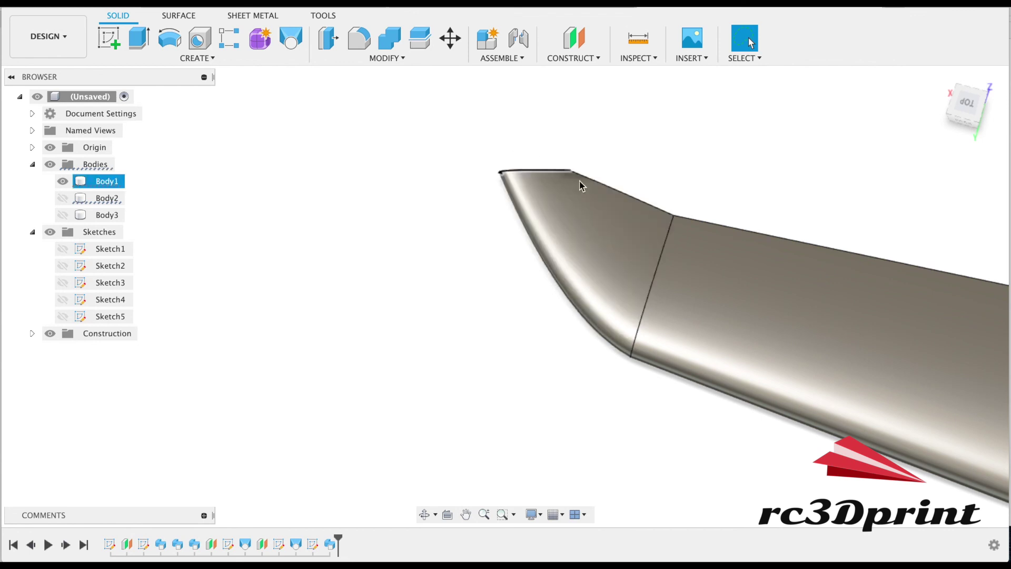
{"action": "middle_click_drag", "start_coordinate": [966, 108], "coordinate": [933, 52], "text": "shift"}
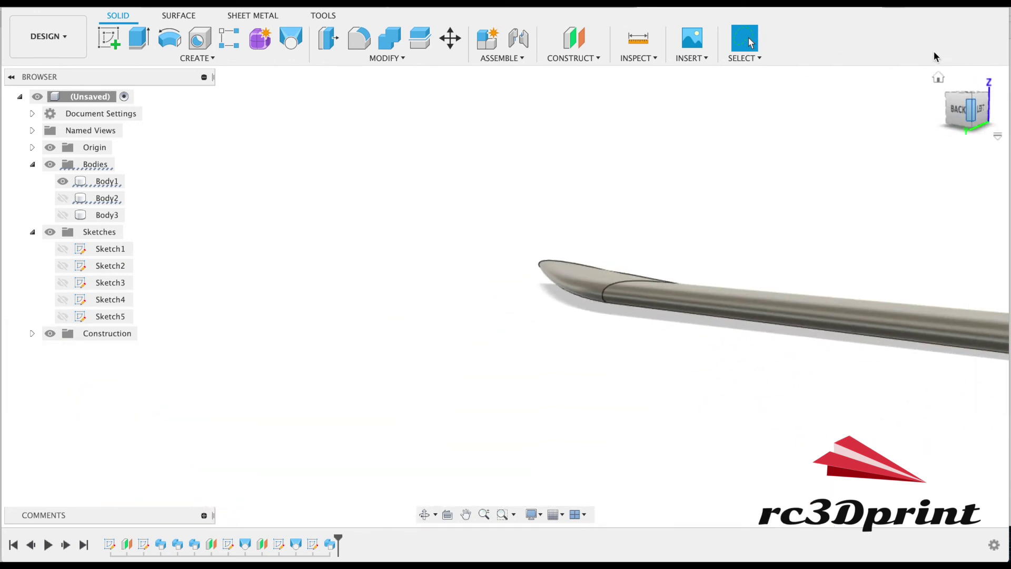
{"action": "scroll", "coordinate": [610, 305], "scroll_direction": "right", "scroll_amount": 10}
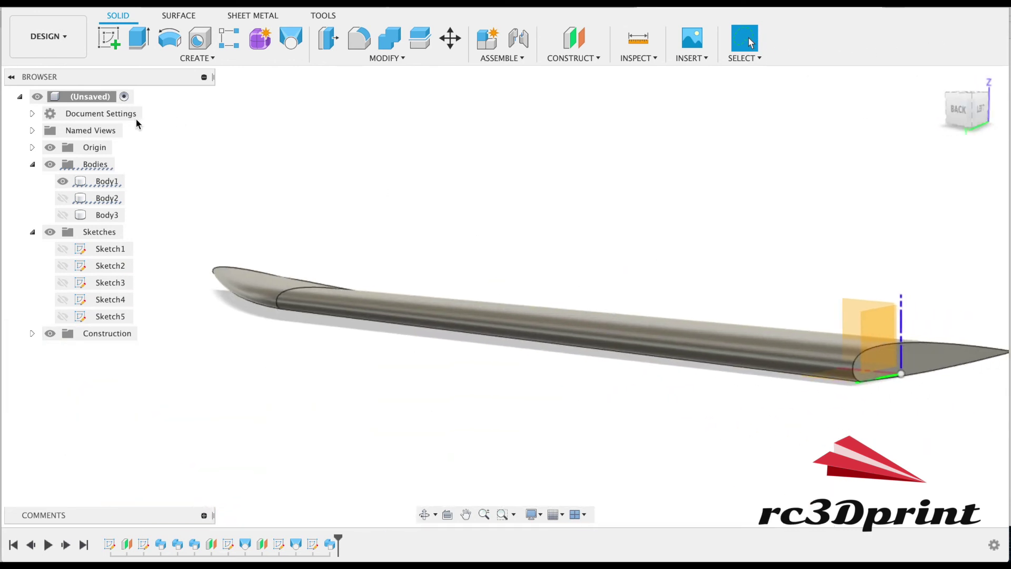
{"action": "left_click", "coordinate": [195, 57]}
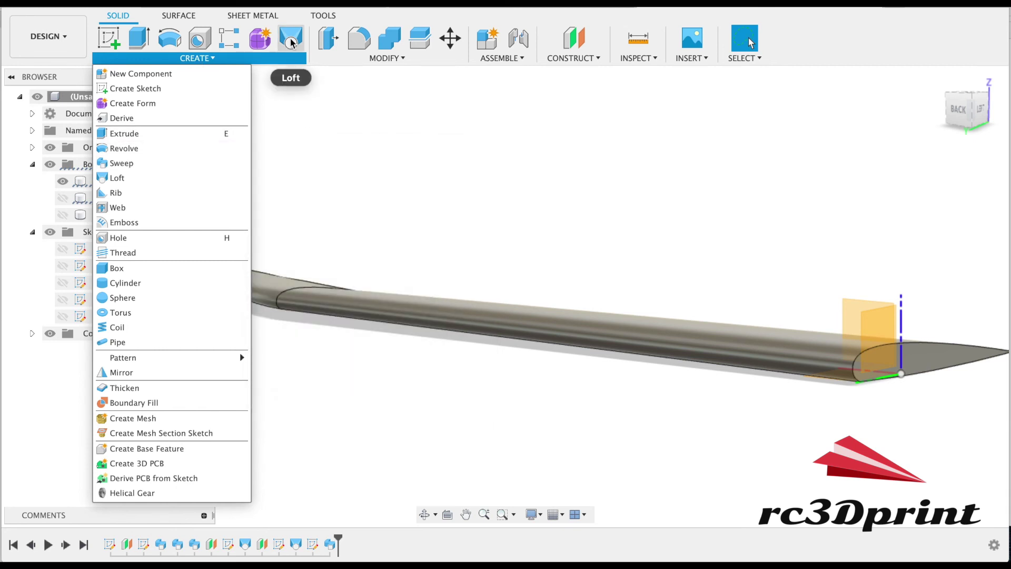
{"action": "scroll", "coordinate": [337, 295], "scroll_direction": "down", "scroll_amount": 3}
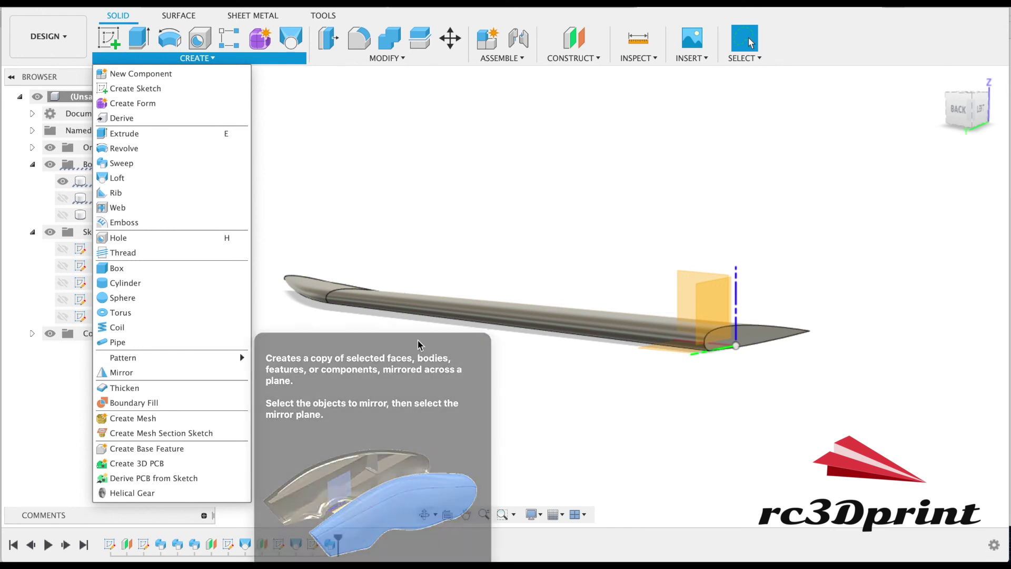
- Show the two hidden winglet bodies, Body2 and Body3, and compare them with the swept-back tip from front and back
{"action": "left_click", "coordinate": [62, 198]}
{"action": "left_click", "coordinate": [63, 215]}
{"action": "mouse_move", "coordinate": [894, 97]}
{"action": "middle_mouse_down", "text": "shift"}
{"action": "mouse_move", "coordinate": [904, 106]}
{"action": "mouse_move", "coordinate": [742, 108]}
{"action": "mouse_move", "coordinate": [801, 103]}
{"action": "mouse_move", "coordinate": [859, 117]}
{"action": "mouse_move", "coordinate": [747, 135]}
{"action": "mouse_move", "coordinate": [688, 102]}
{"action": "mouse_move", "coordinate": [671, 122]}
{"action": "middle_mouse_up", "text": "shift"}
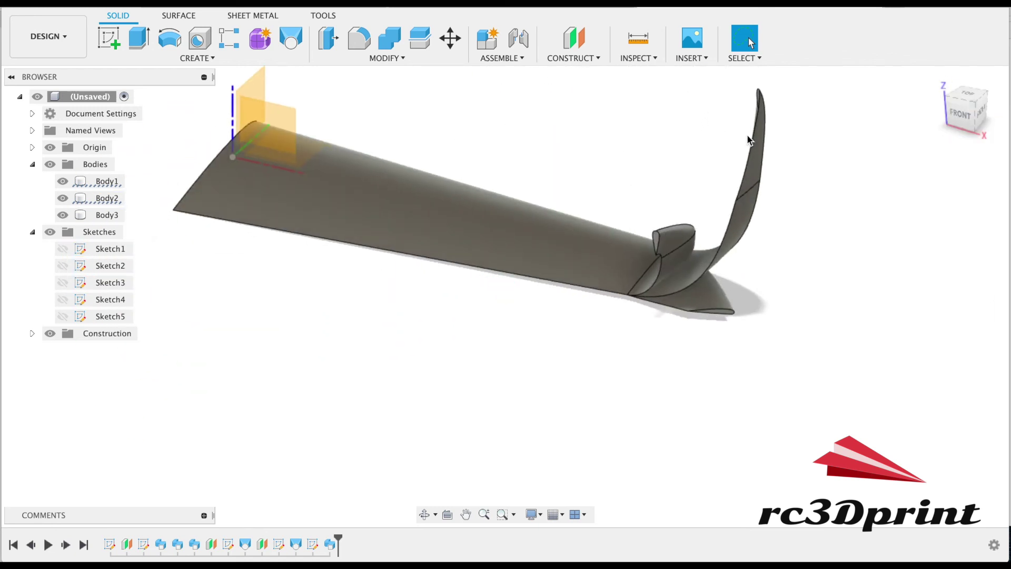
{"action": "middle_click_drag", "start_coordinate": [750, 140], "coordinate": [731, 112], "text": "shift"}
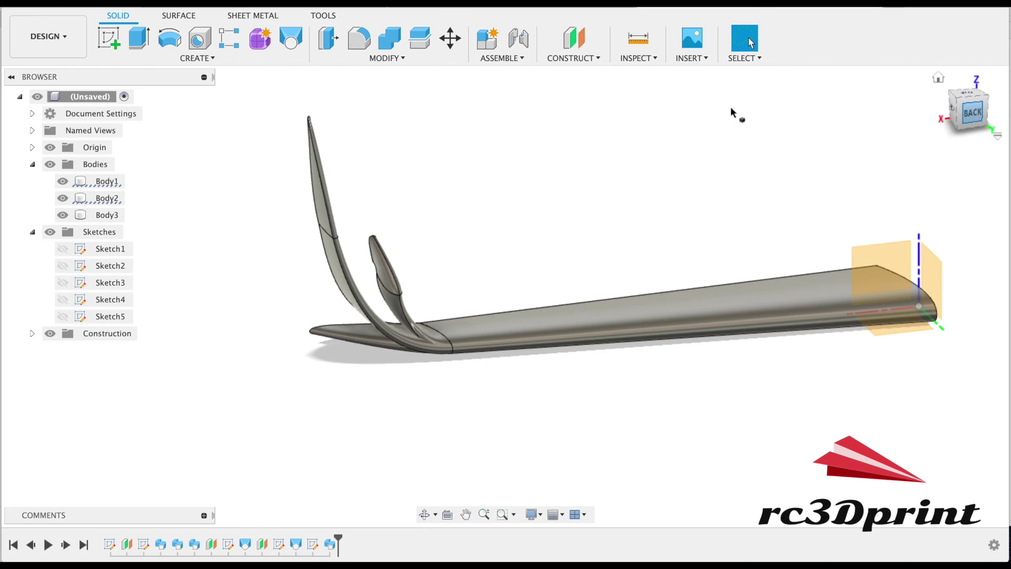
{"action": "scroll", "coordinate": [404, 428], "scroll_direction": "up", "scroll_amount": 5}
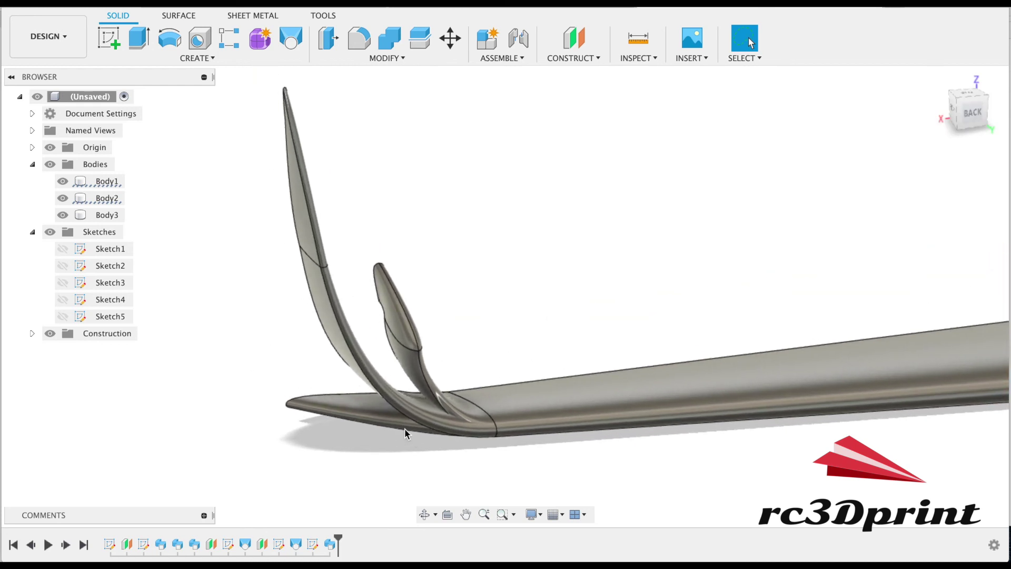